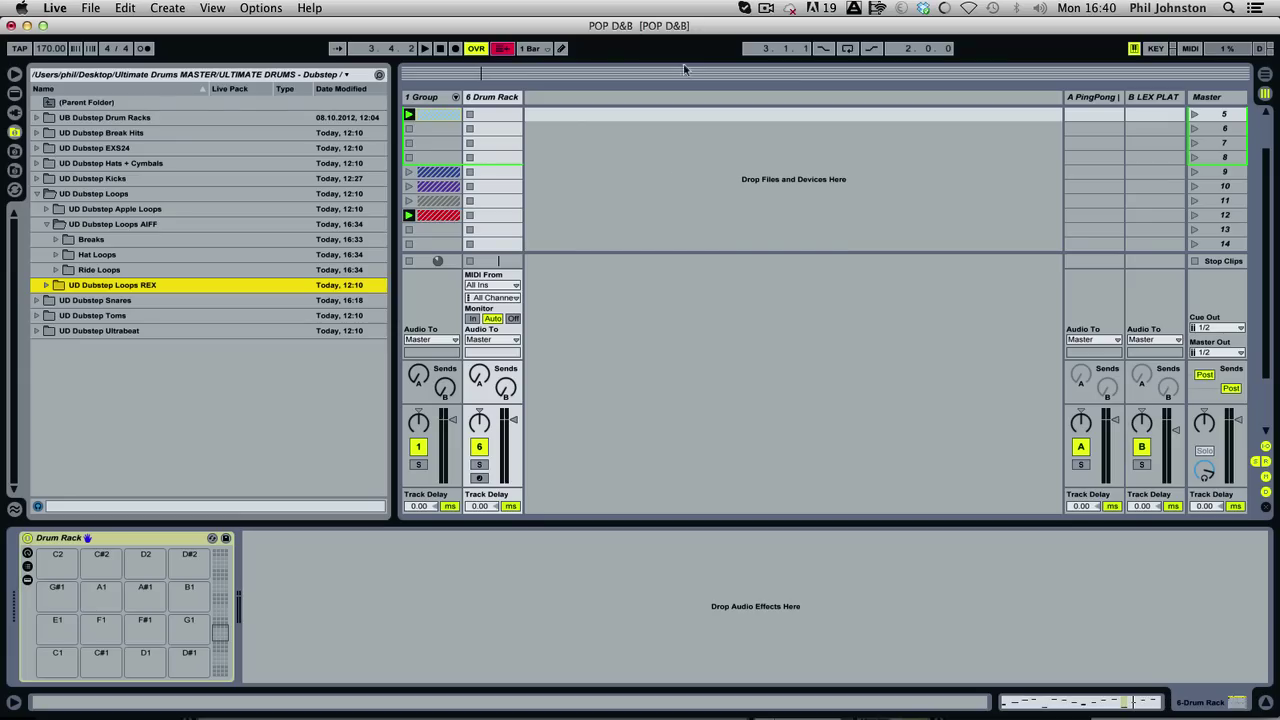
Select the 1 Group track and play its active clips.
{"action": "left_click", "coordinate": [417, 100]}
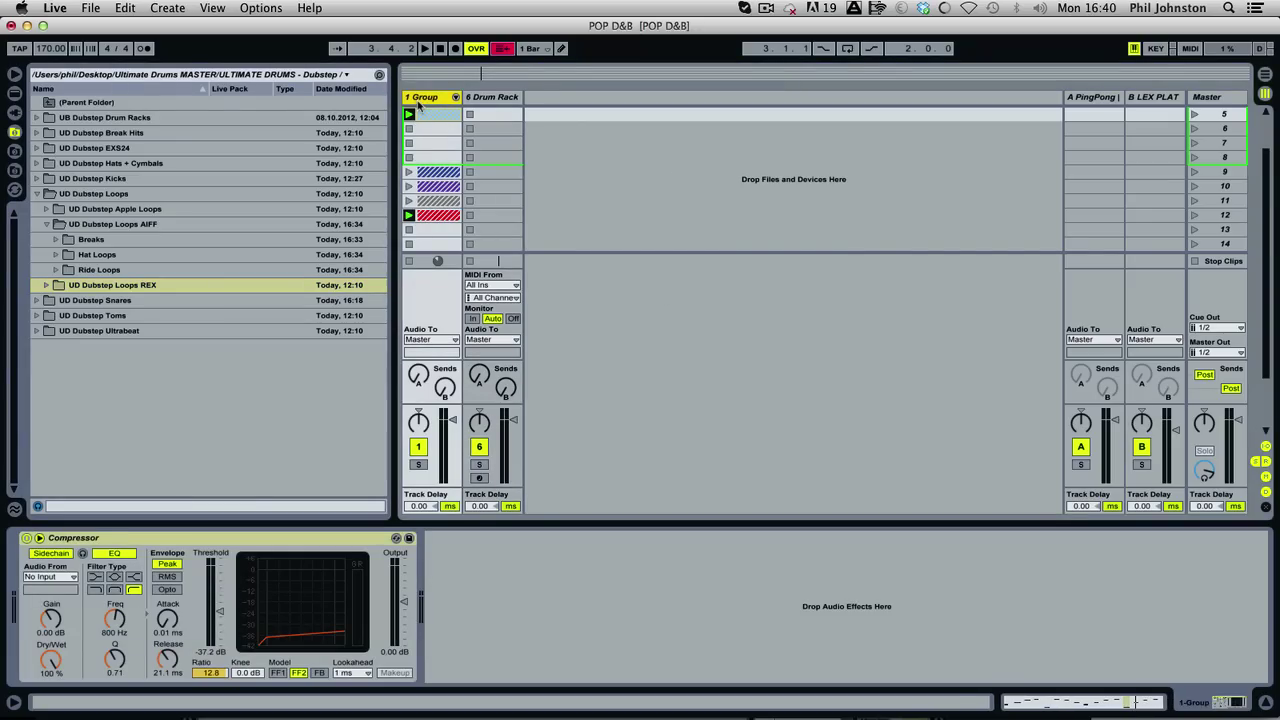
{"action": "key", "text": "space"}
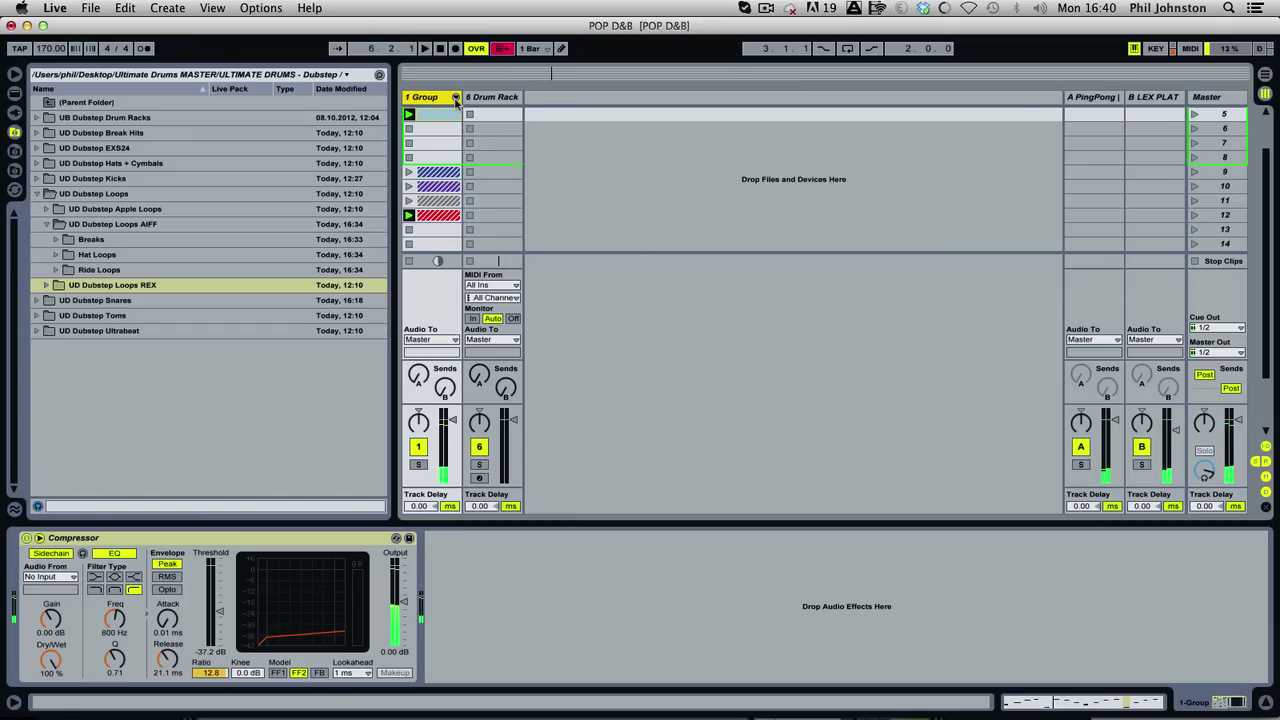
Collapse the UD Dubstep Loops folder and expand the UD Dubstep Kicks folder.
{"action": "left_click", "coordinate": [47, 226]}
{"action": "left_click", "coordinate": [38, 195]}
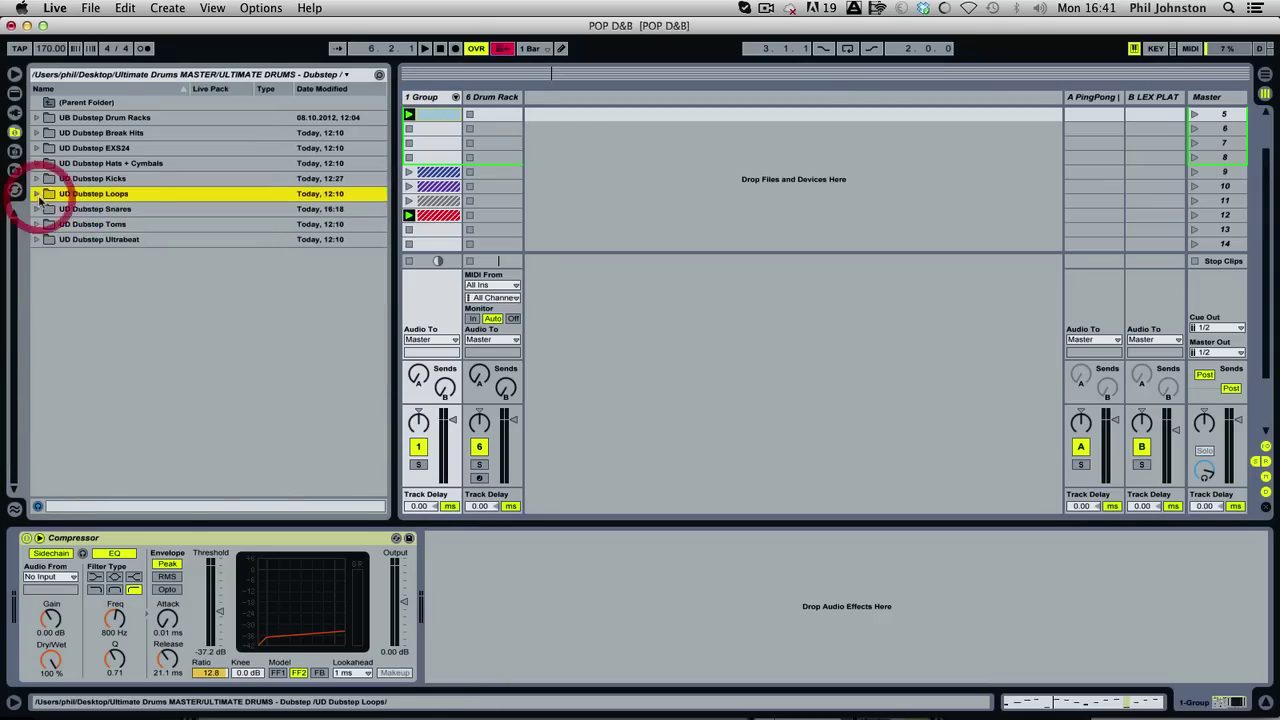
{"action": "left_click", "coordinate": [37, 178]}
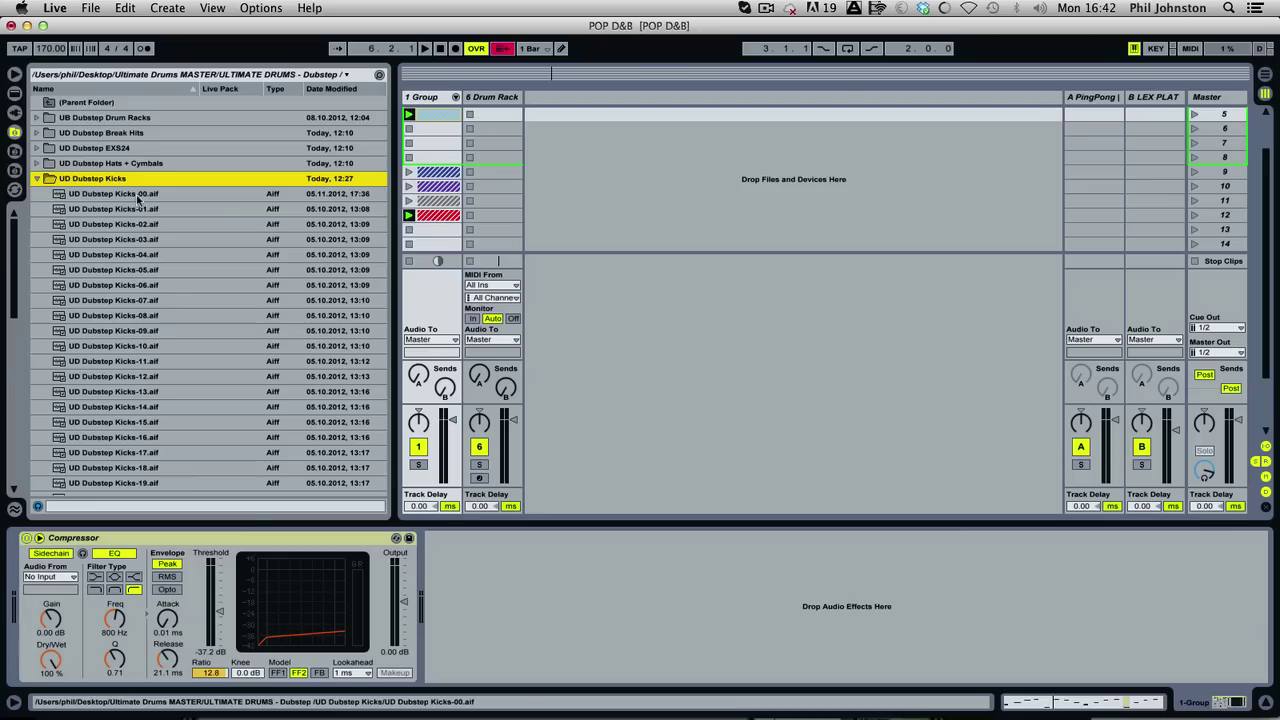
Audition the samples in the UD Dubstep Kicks folder one by one, from UD Dubstep Kicks-00.aif to the UD Dubstep Subdrop samples.
{"action": "left_click", "coordinate": [139, 195]}
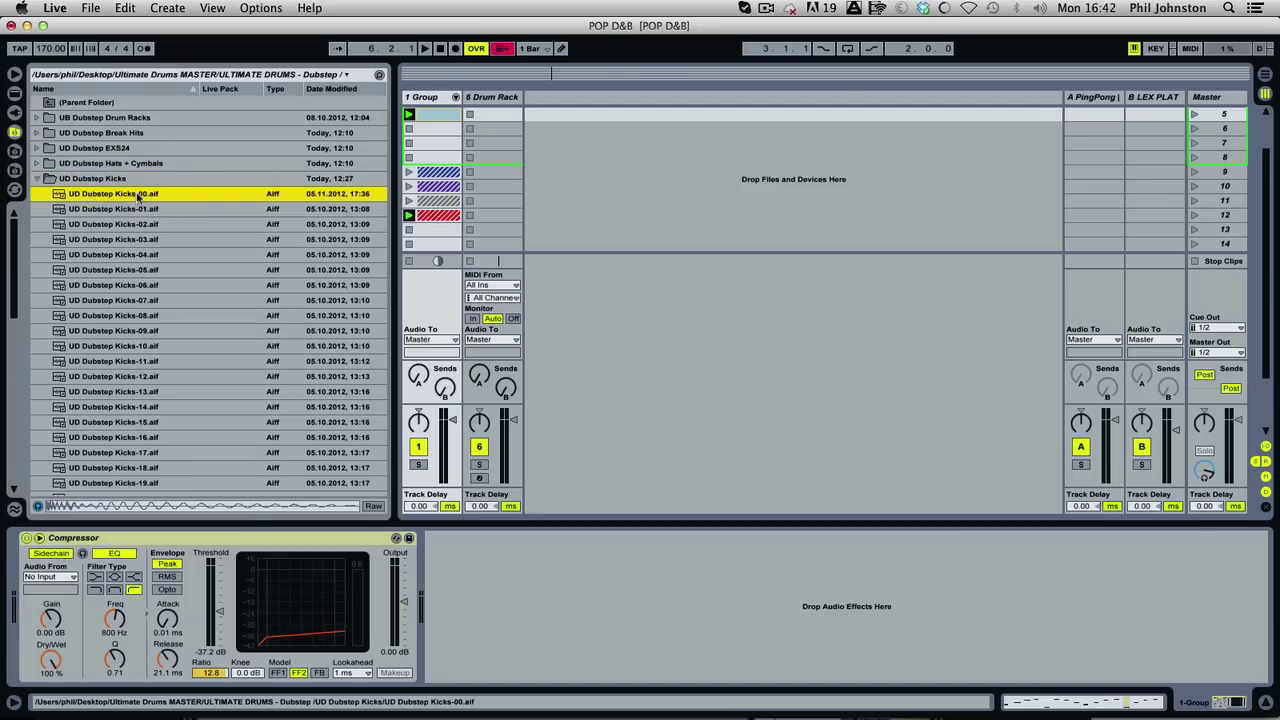
{"action": "left_click", "coordinate": [139, 195]}
{"action": "left_click", "coordinate": [139, 195]}
{"action": "left_click", "coordinate": [139, 195]}
{"action": "left_click", "coordinate": [140, 203]}
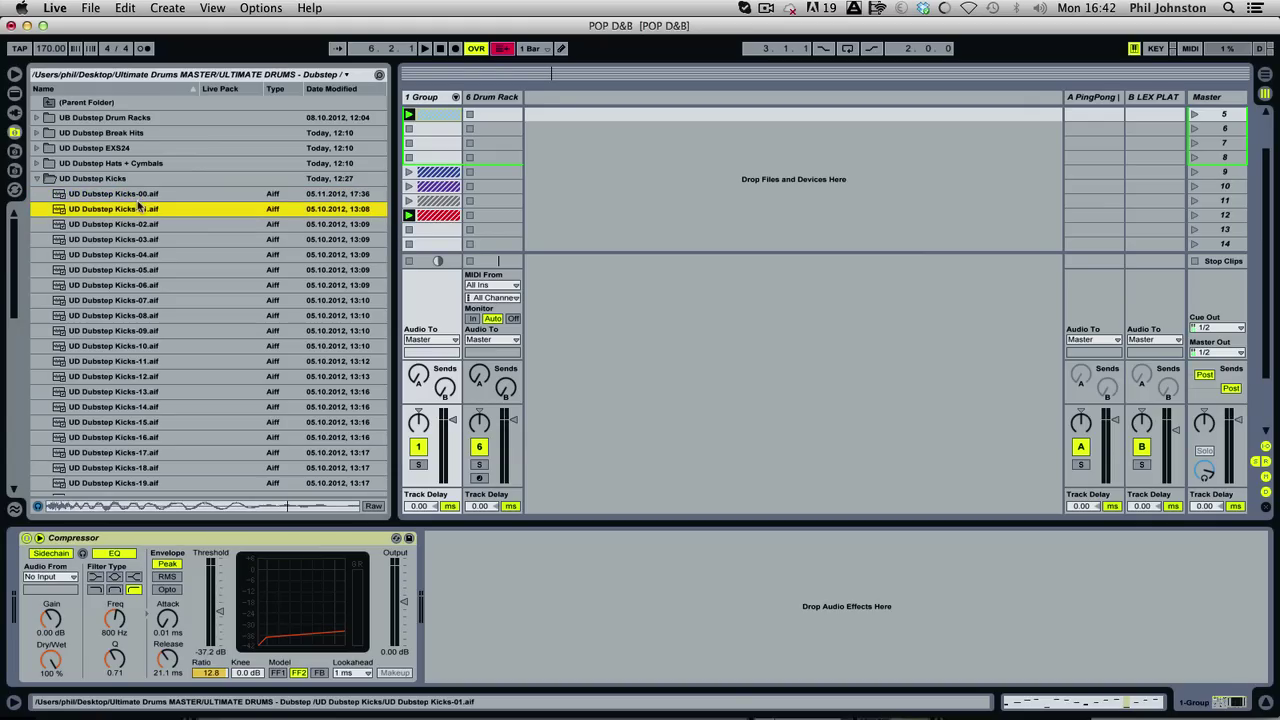
{"action": "key", "text": "Down"}
{"action": "key", "text": "Down"}
{"action": "key", "text": "Up"}
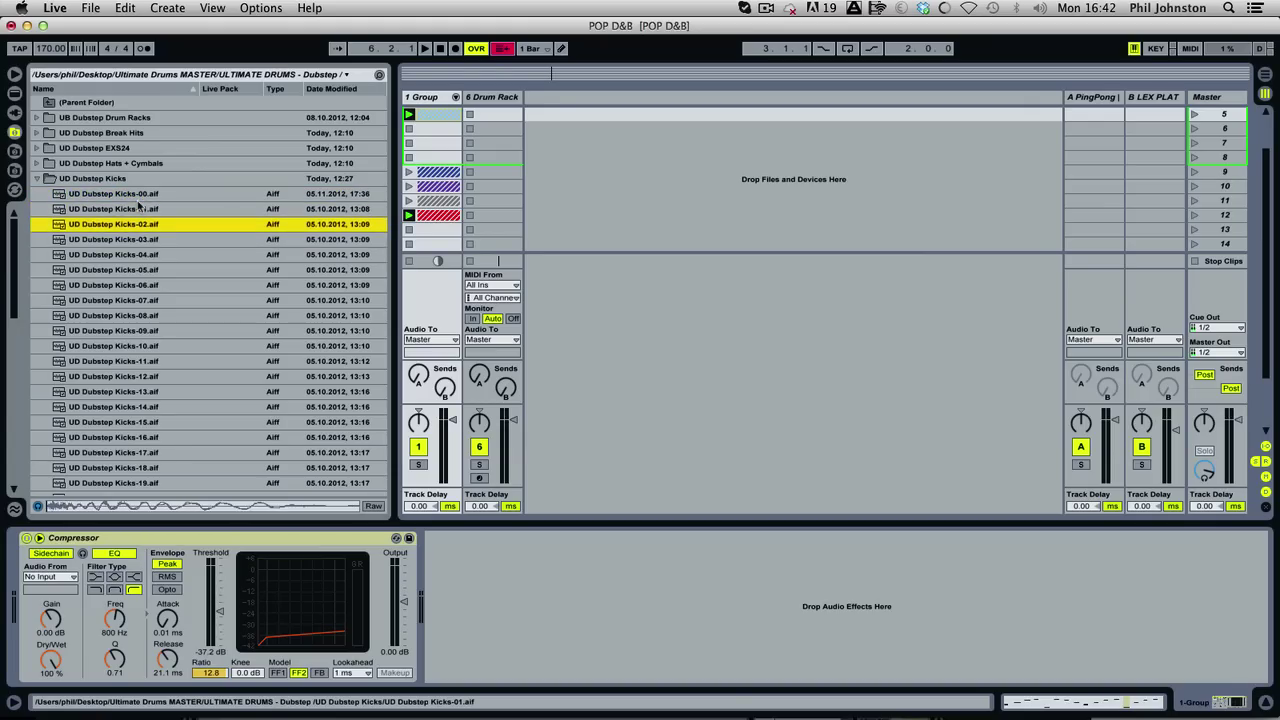
{"action": "key", "text": "Up"}
{"action": "key", "text": "Down"}
{"action": "key", "text": "Down"}
{"action": "key", "text": "Down"}
{"action": "key", "text": "Down"}
{"action": "key", "text": "Down"}
{"action": "key", "text": "Down"}
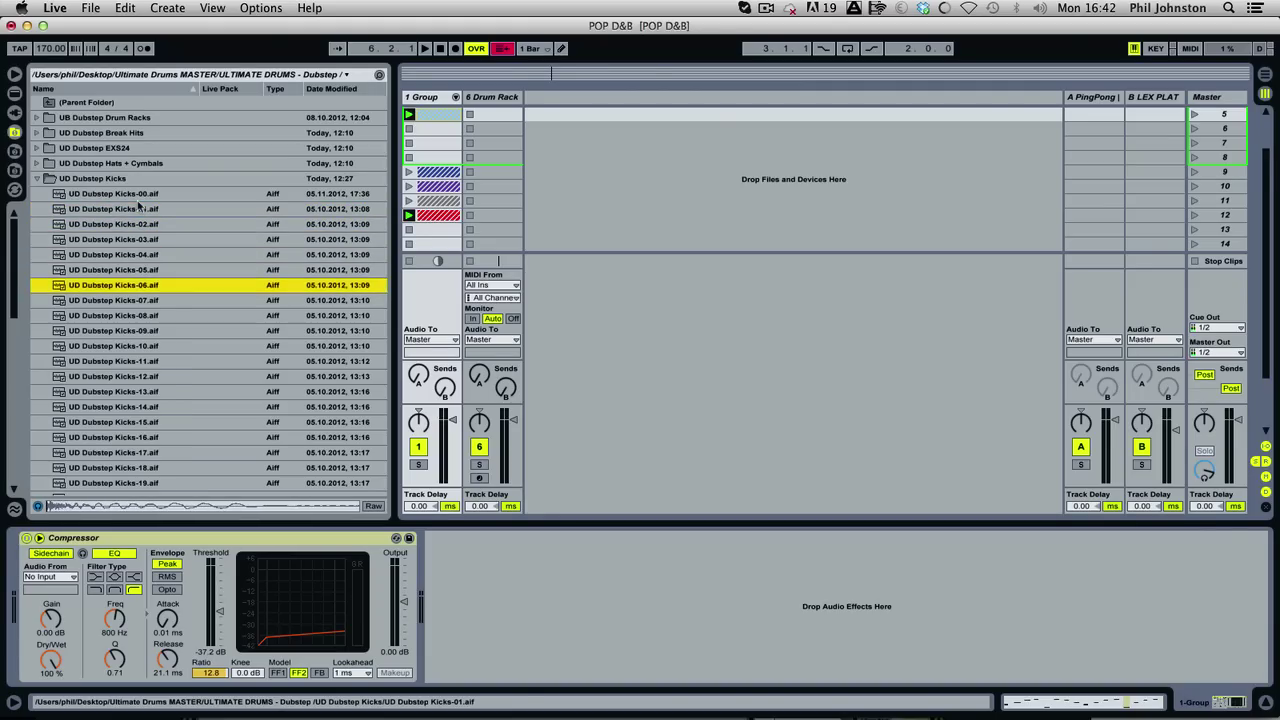
{"action": "key", "text": "Down"}
{"action": "key", "text": "Down"}
{"action": "key", "text": "Down"}
{"action": "key", "text": "Down"}
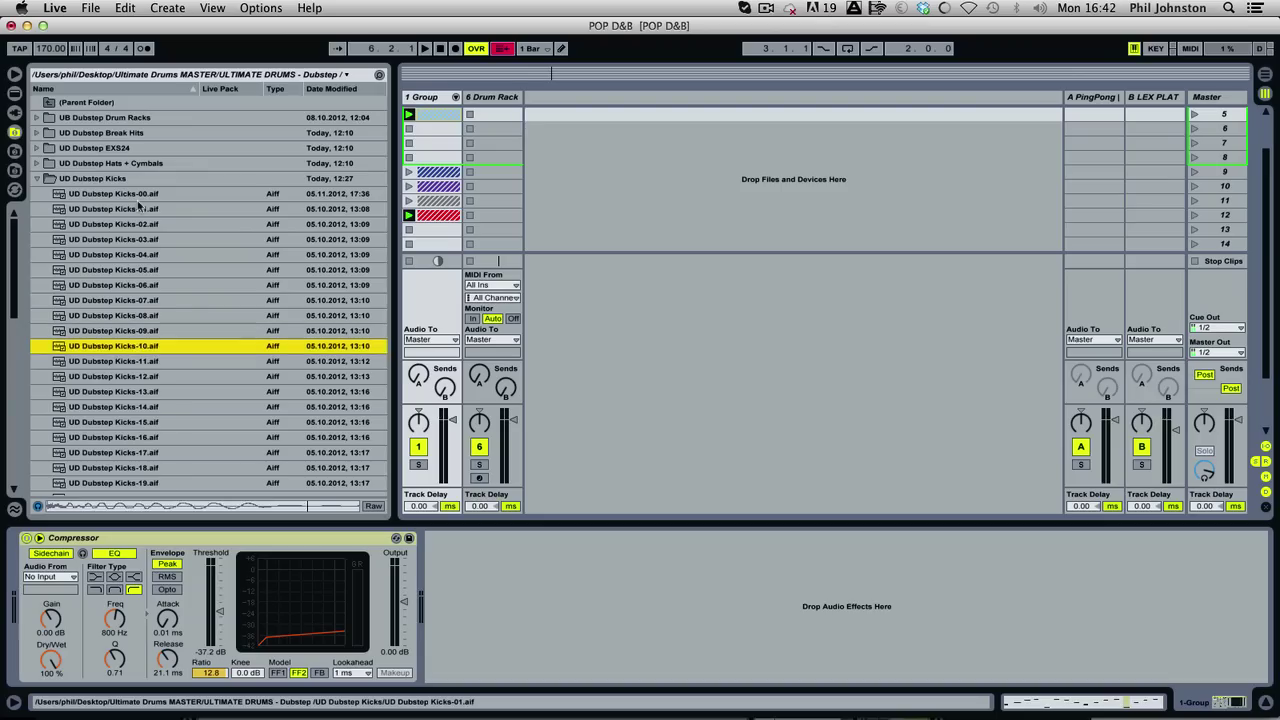
{"action": "key", "text": "Down"}
{"action": "key", "text": "Down"}
{"action": "key", "text": "Down"}
{"action": "key", "text": "Down"}
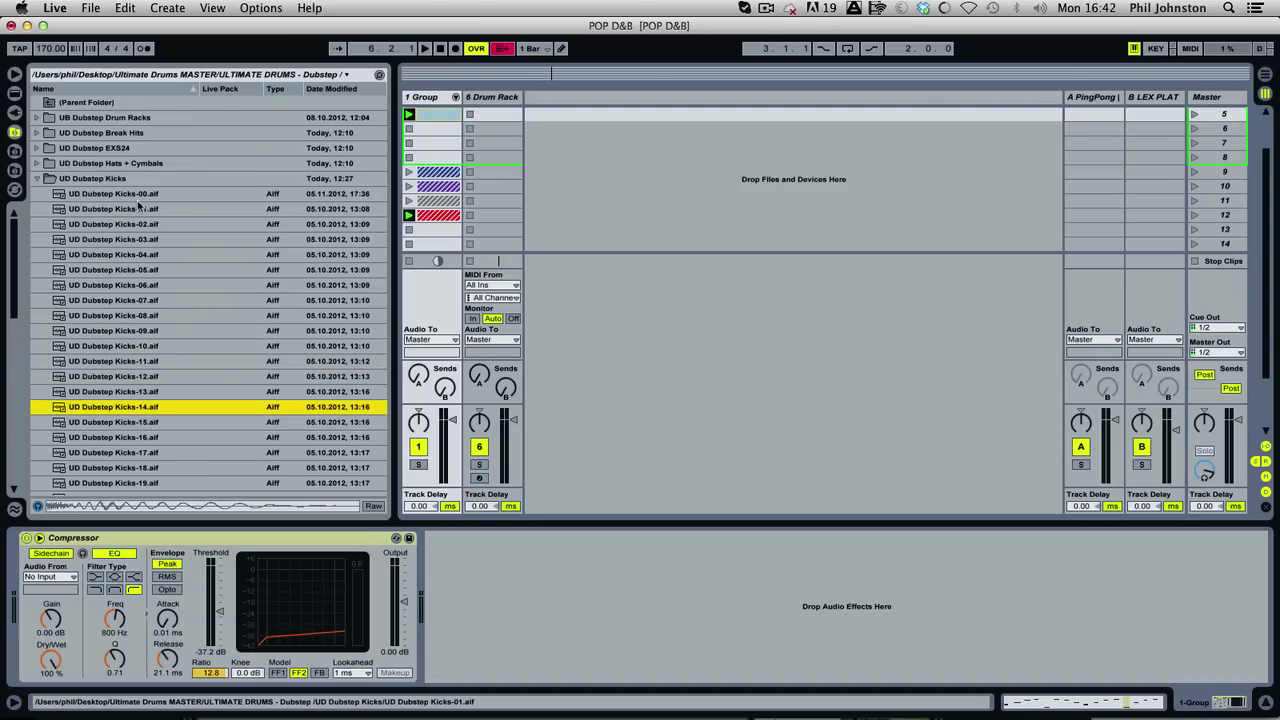
{"action": "key", "text": "Down"}
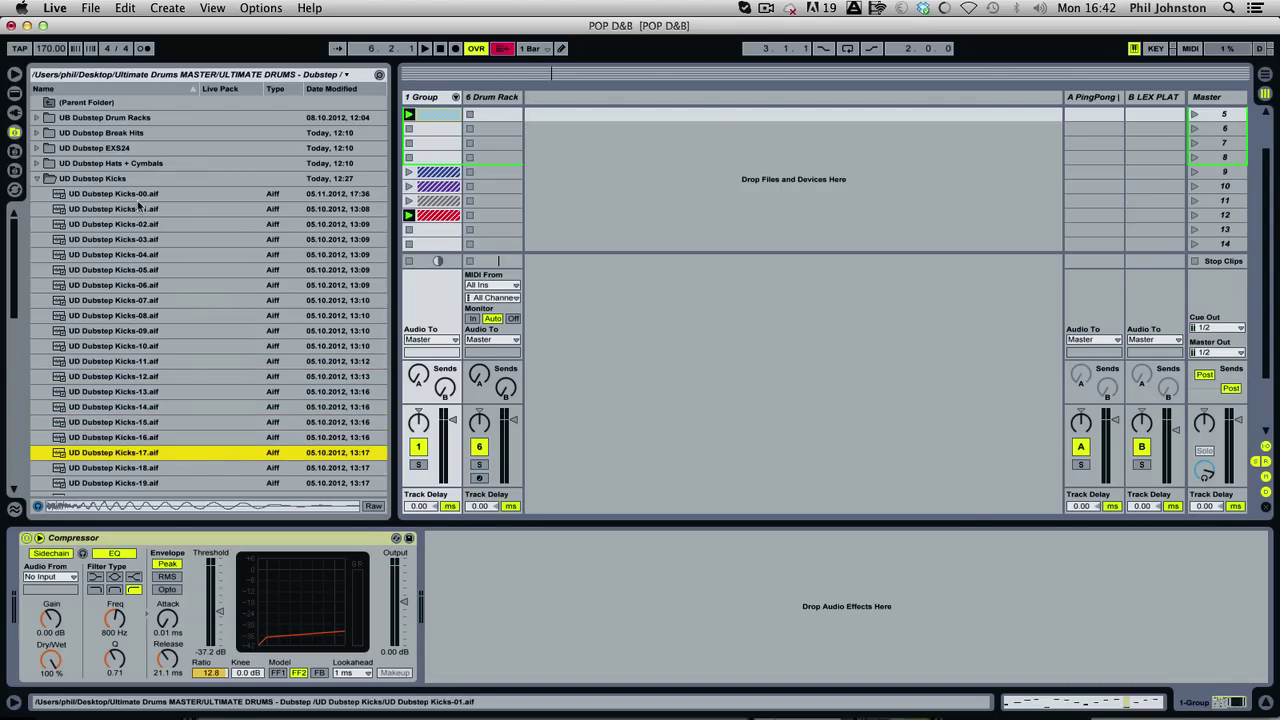
{"action": "key", "text": "Down"}
{"action": "key", "text": "Down"}
{"action": "key", "text": "Down"}
{"action": "key", "text": "Down"}
{"action": "key", "text": "Down"}
{"action": "key", "text": "Down"}
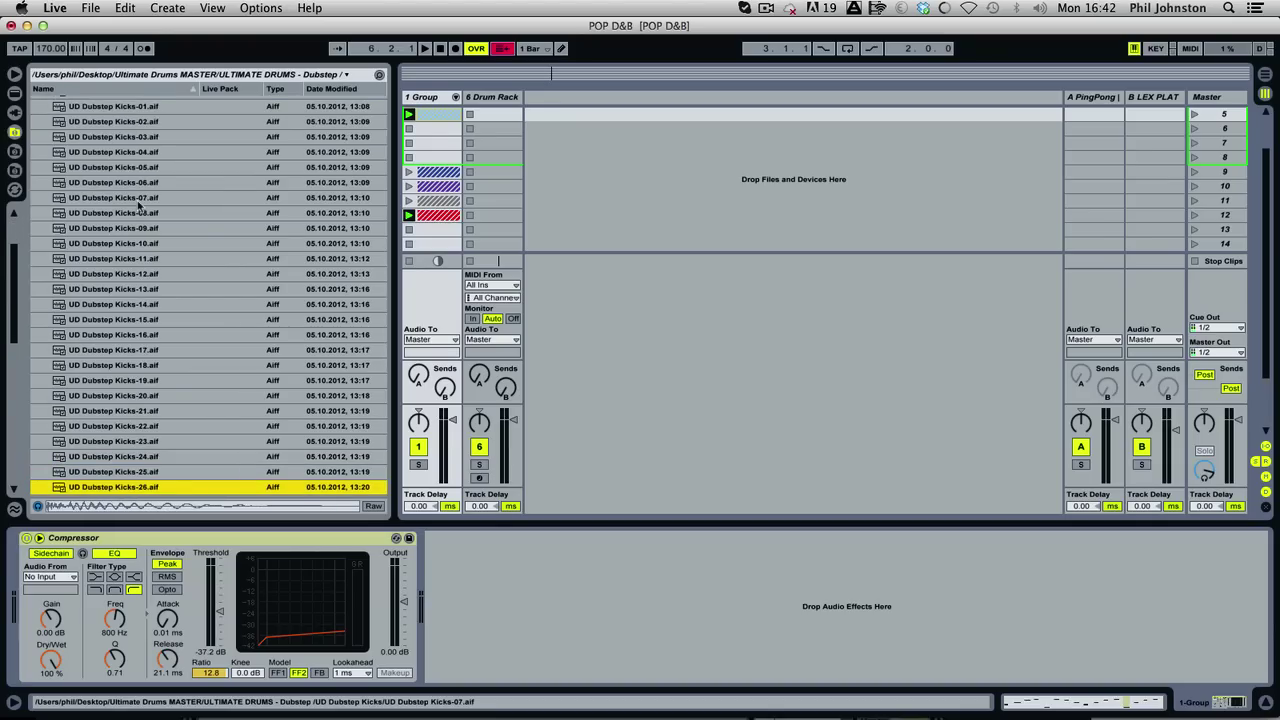
{"action": "key", "text": "Down"}
{"action": "key", "text": "Down"}
{"action": "key", "text": "Down"}
{"action": "key", "text": "Down"}
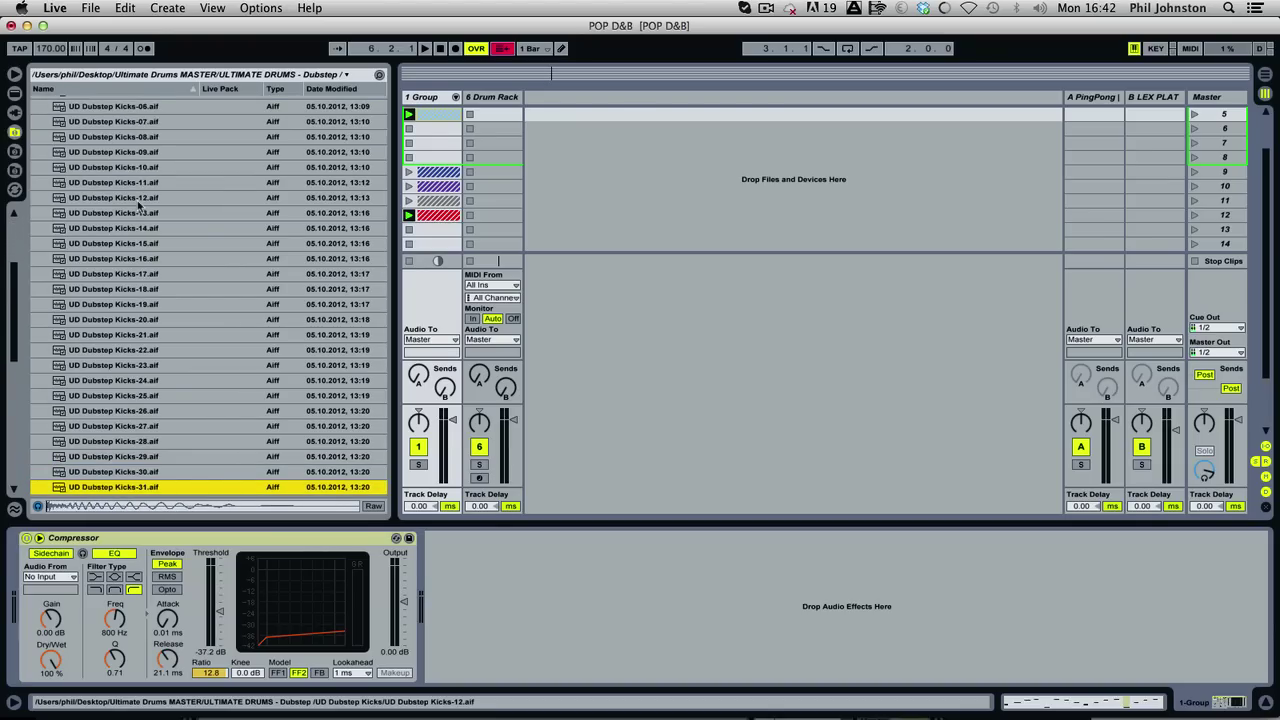
{"action": "key", "text": "Down"}
{"action": "key", "text": "Down"}
{"action": "key", "text": "Down"}
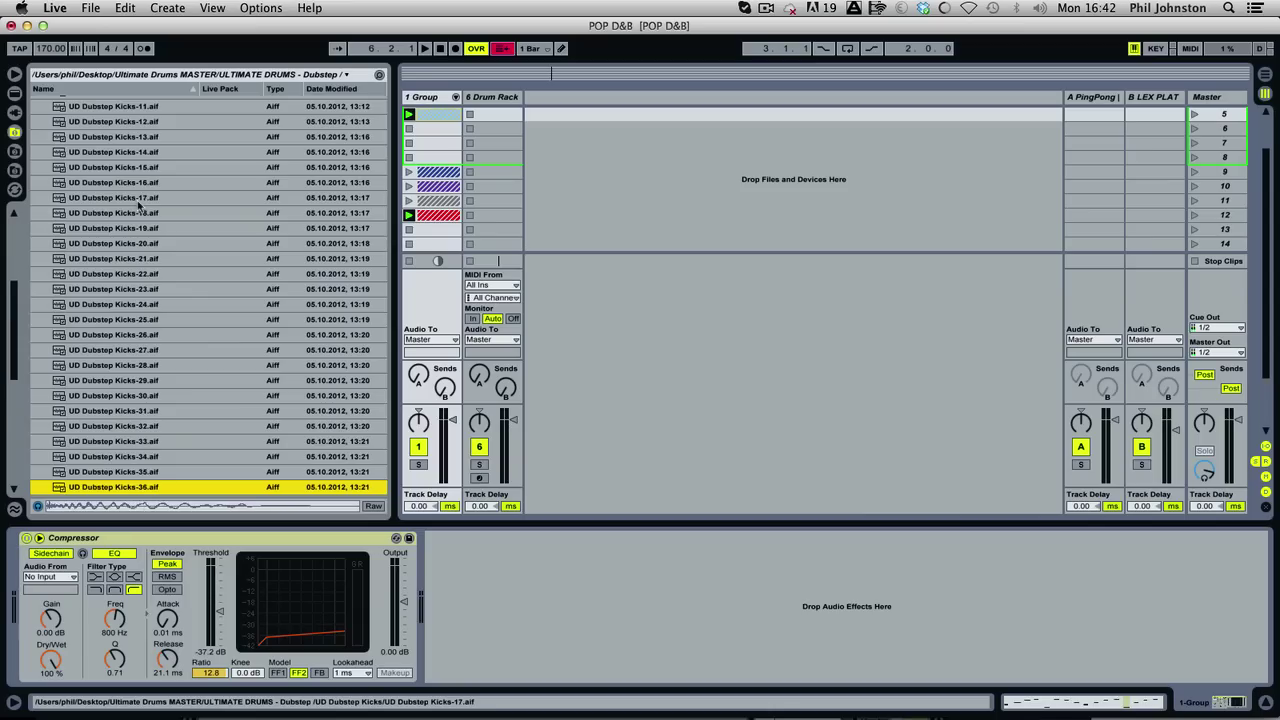
{"action": "key", "text": "Down"}
{"action": "key", "text": "Down"}
{"action": "key", "text": "Down"}
{"action": "key", "text": "Down"}
{"action": "key", "text": "Down"}
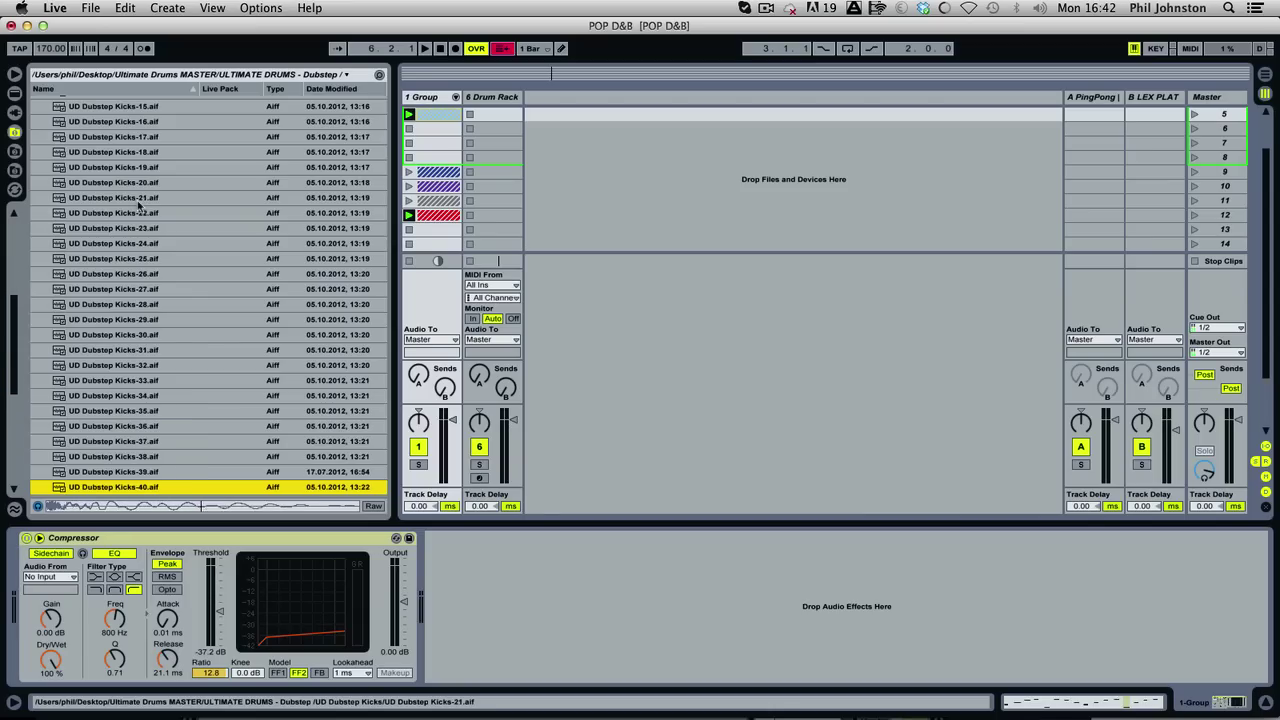
{"action": "key", "text": "Down"}
{"action": "key", "text": "Down"}
{"action": "key", "text": "Down"}
{"action": "key", "text": "Down"}
{"action": "key", "text": "Down"}
{"action": "key", "text": "Down"}
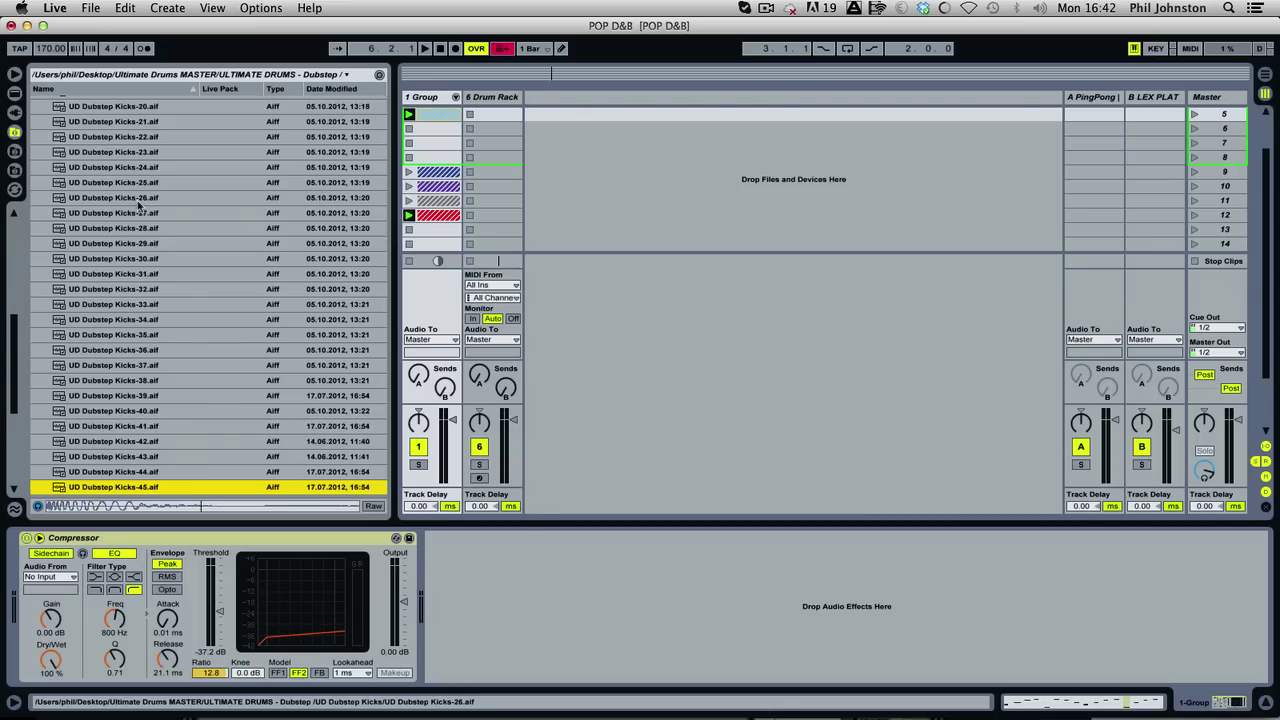
{"action": "key", "text": "Down"}
{"action": "key", "text": "Down"}
{"action": "key", "text": "Down"}
{"action": "key", "text": "Down"}
{"action": "key", "text": "Down"}
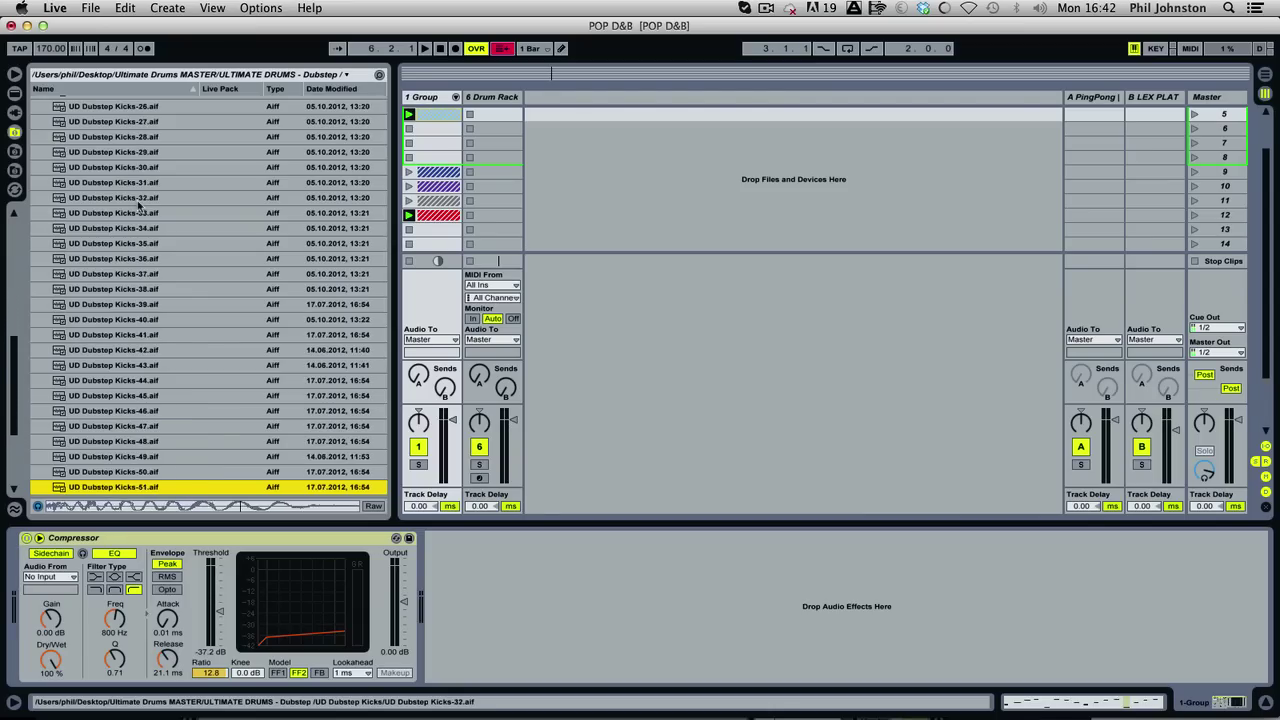
{"action": "key", "text": "Down"}
{"action": "key", "text": "Down"}
{"action": "key", "text": "Down"}
{"action": "key", "text": "Down"}
{"action": "key", "text": "Down"}
{"action": "key", "text": "Down"}
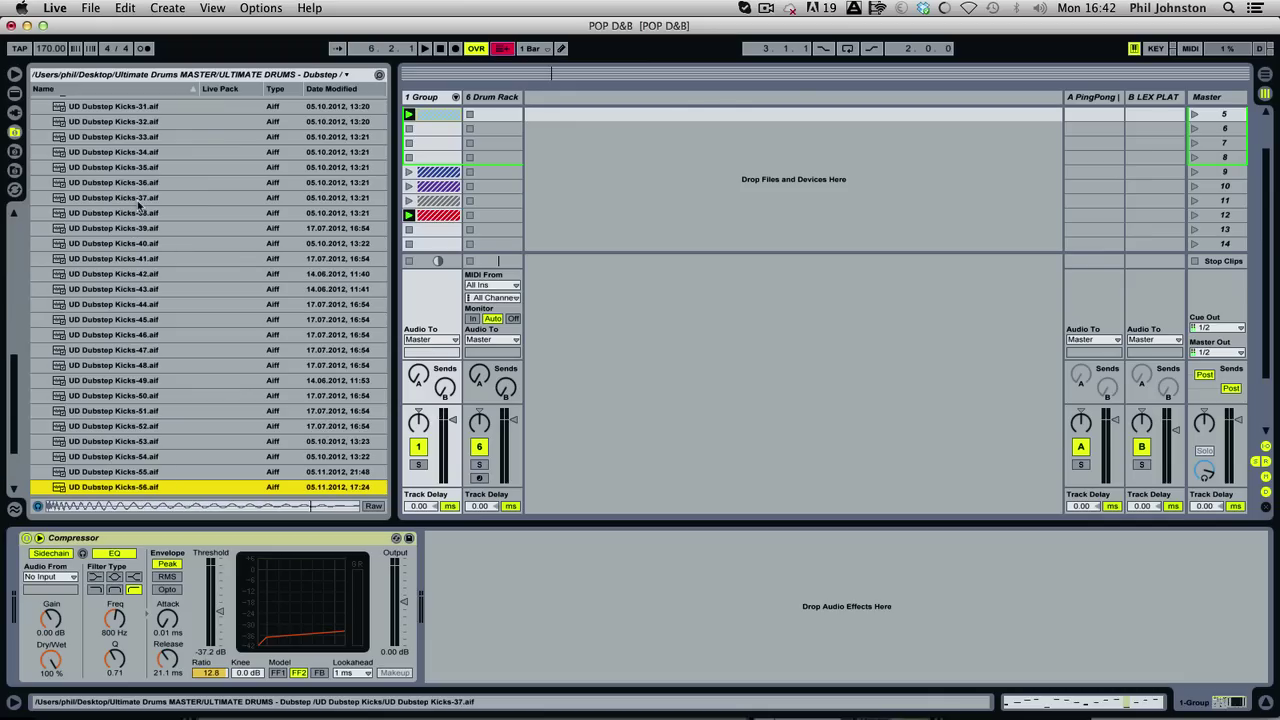
{"action": "key", "text": "Up"}
{"action": "key", "text": "Up"}
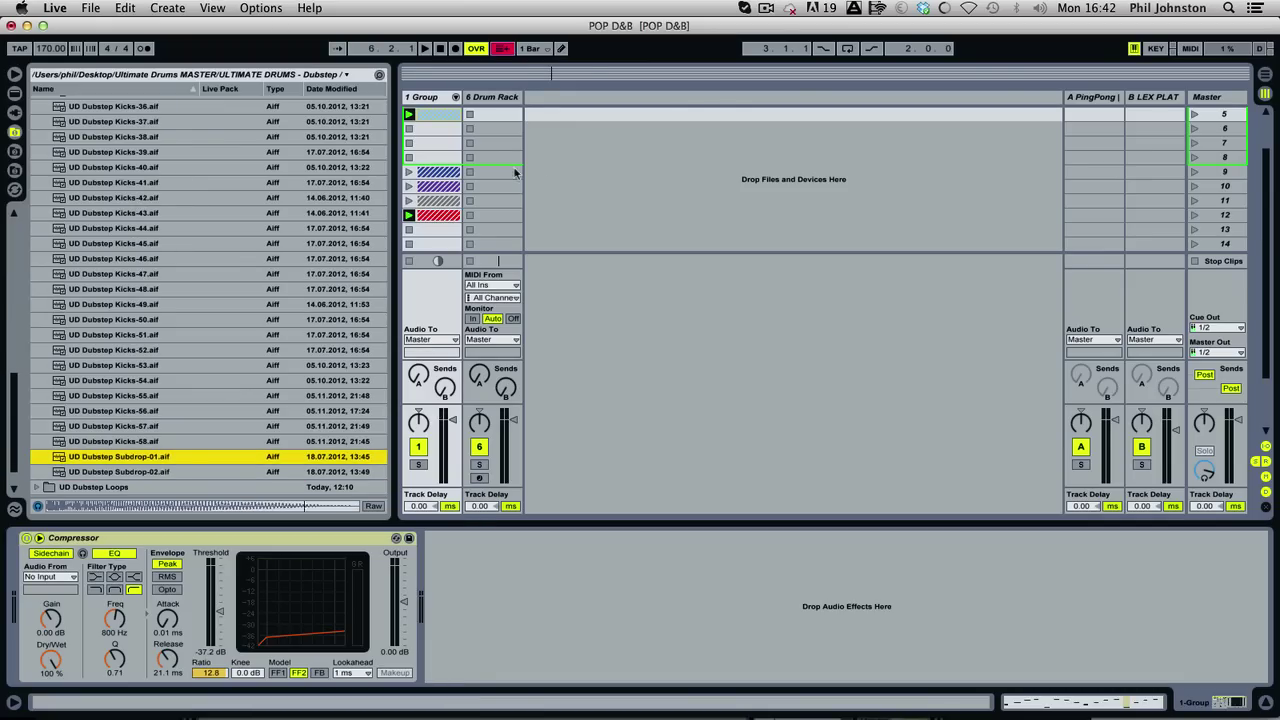
Load UD Dubstep Kicks-00.aif onto the C1 pad of the Drum Rack on track 6.
{"action": "left_click", "coordinate": [603, 177]}
{"action": "scroll", "coordinate": [648, 177], "scroll_direction": "up", "scroll_amount": 4}
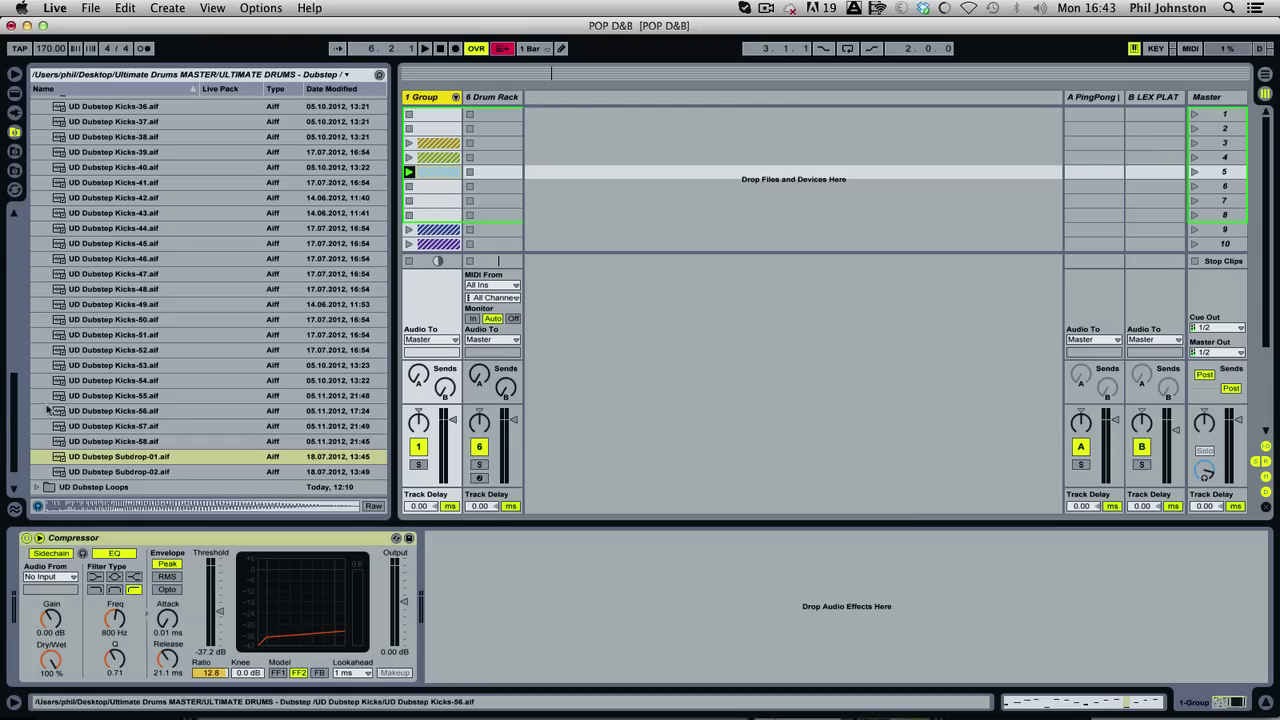
{"action": "left_click_drag", "start_coordinate": [13, 425], "coordinate": [14, 228]}
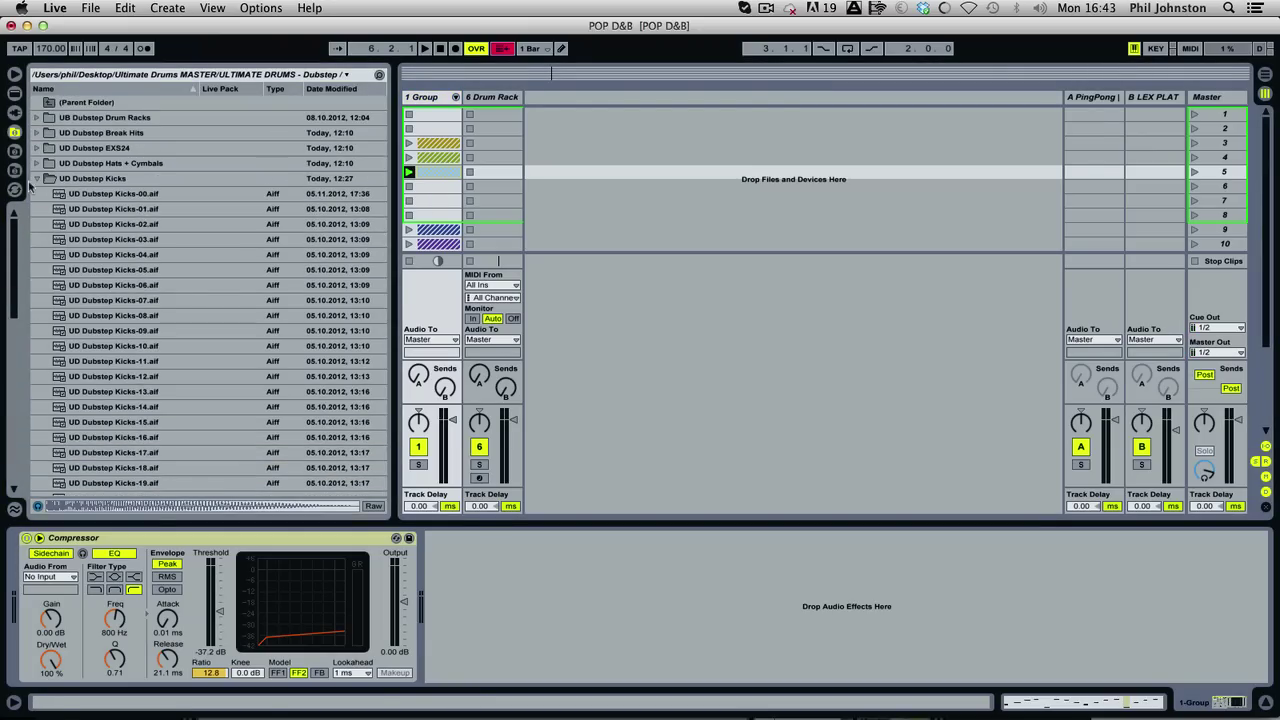
{"action": "left_click", "coordinate": [488, 97]}
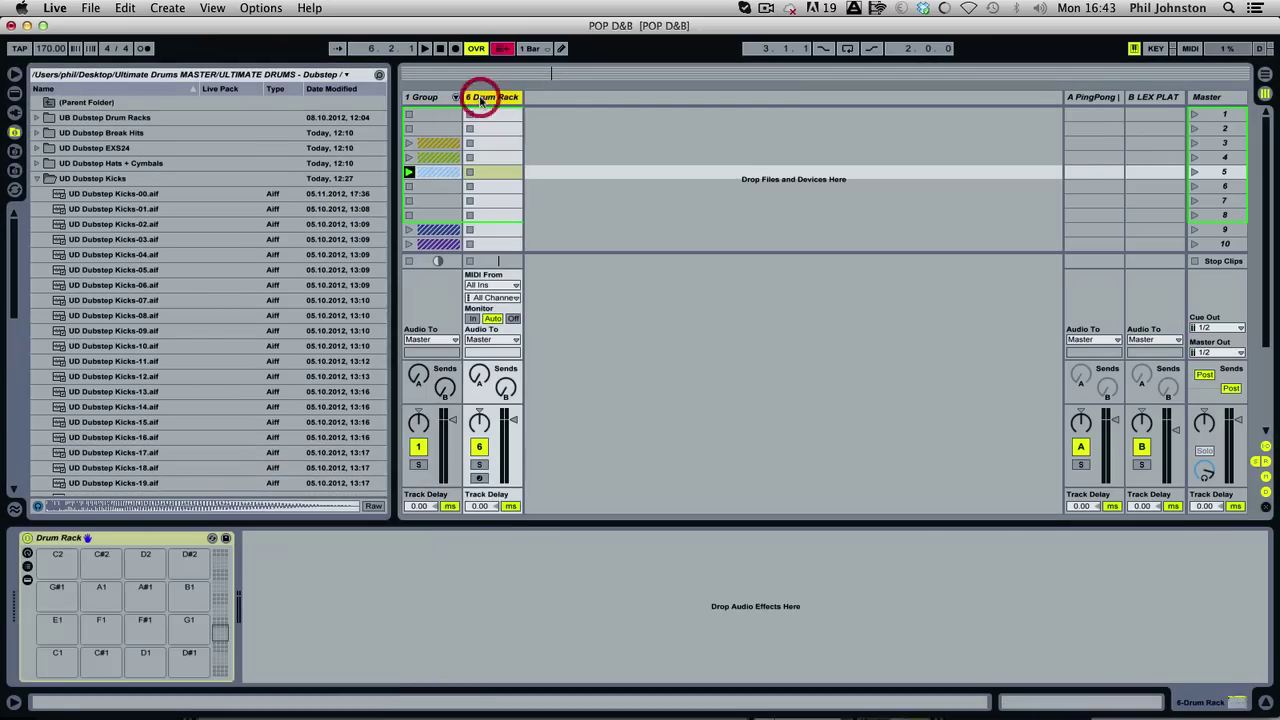
{"action": "left_click_drag", "start_coordinate": [136, 196], "coordinate": [57, 658]}
Audition the first samples in the UD Dubstep Snares folder and load UD Dubstep Snares-05.aif onto the C#1 pad.
{"action": "left_click", "coordinate": [50, 180]}
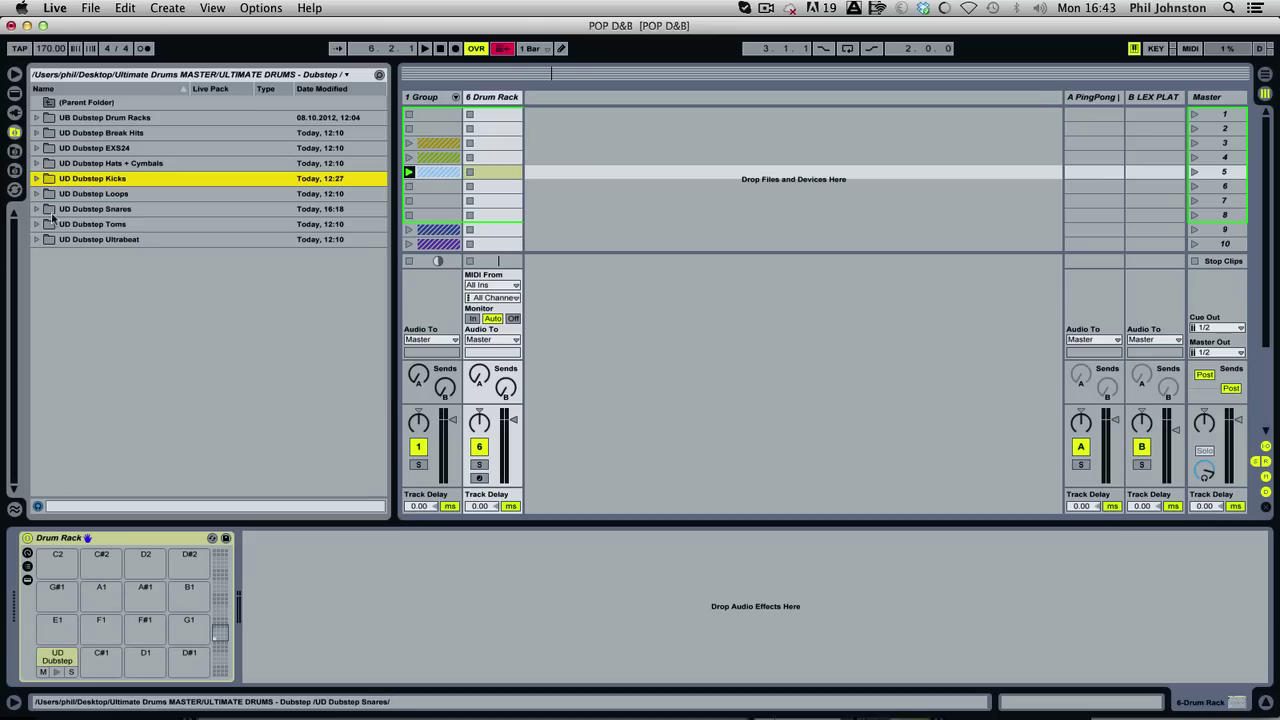
{"action": "left_click", "coordinate": [37, 209]}
{"action": "left_click", "coordinate": [98, 228]}
{"action": "key", "text": "Down"}
{"action": "key", "text": "Down"}
{"action": "key", "text": "Down"}
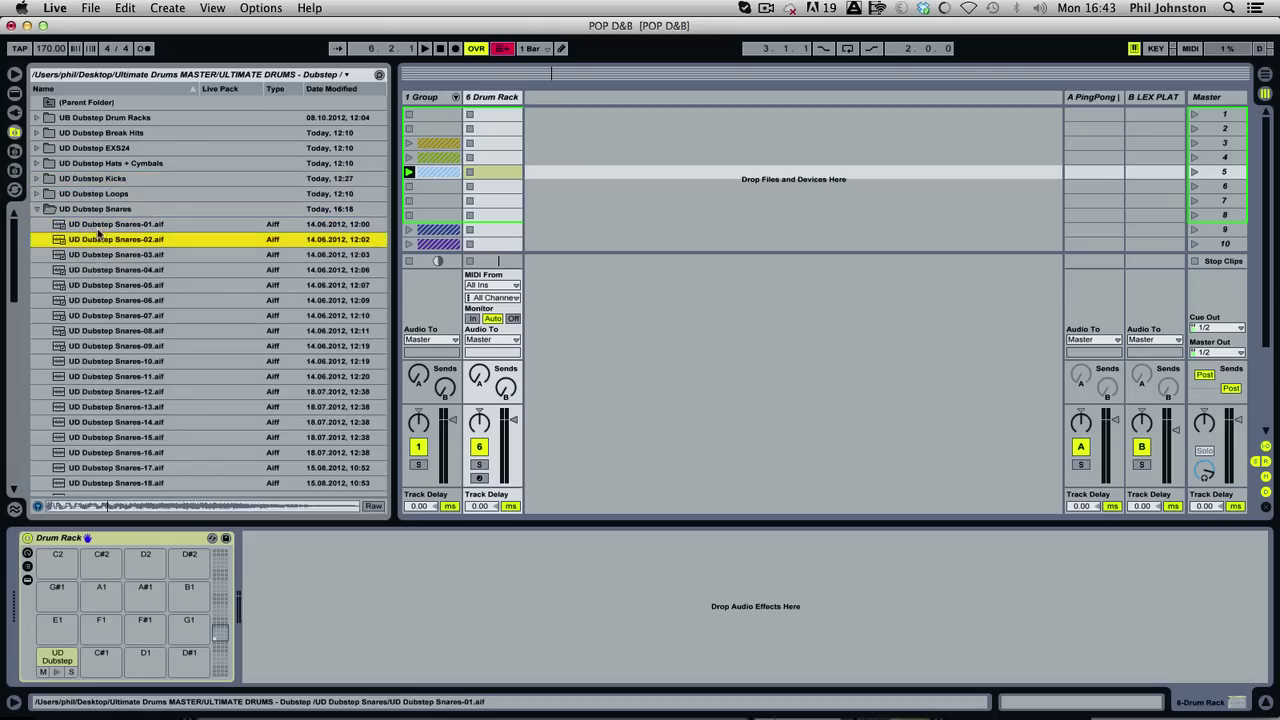
{"action": "key", "text": "Down"}
{"action": "key", "text": "Down"}
{"action": "key", "text": "Up"}
{"action": "key", "text": "Up"}
{"action": "key", "text": "Down"}
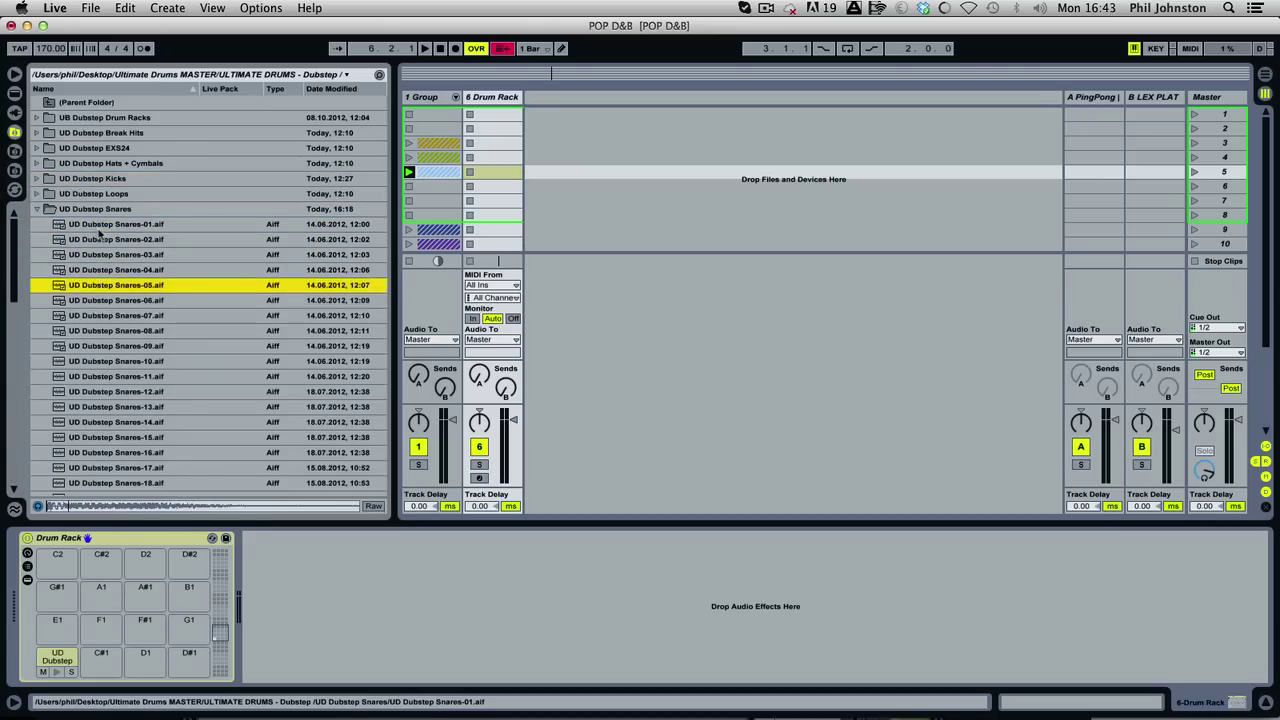
{"action": "key", "text": "Up"}
{"action": "key", "text": "Down"}
{"action": "left_click_drag", "start_coordinate": [97, 287], "coordinate": [101, 656]}
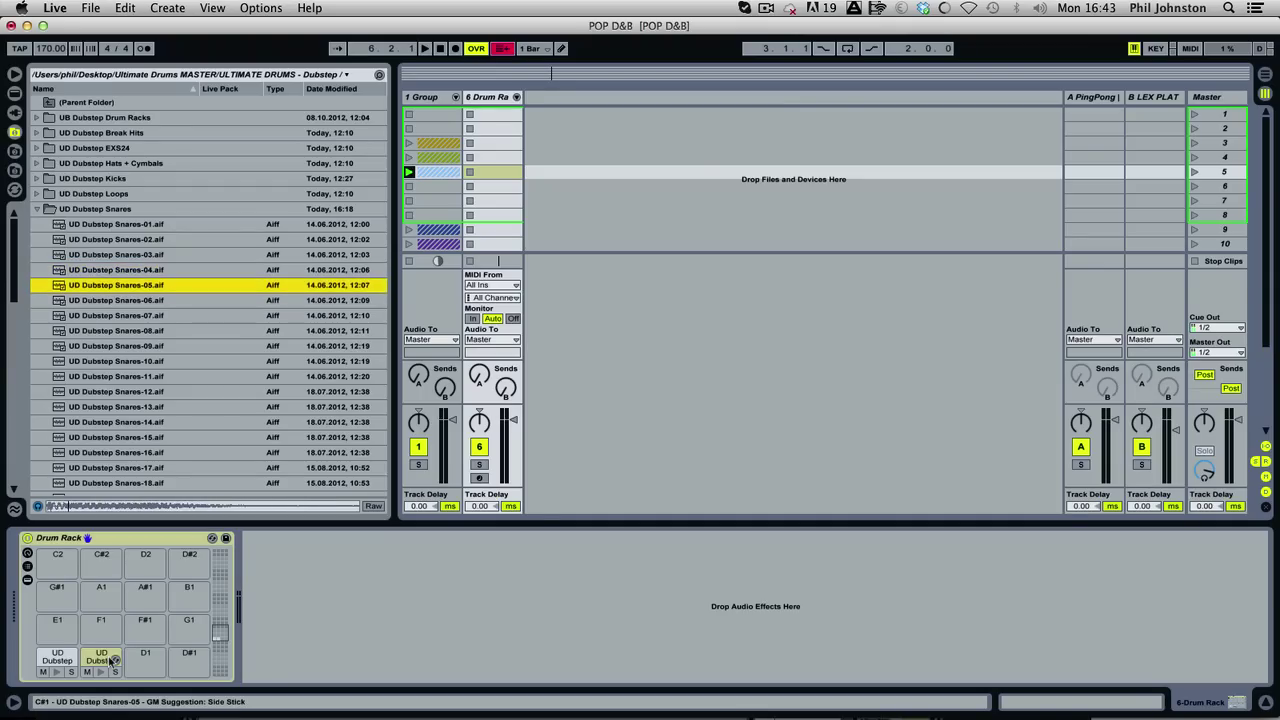
Audition the snares around UD Dubstep Snares-34.aif and back up the list to UD Dubstep Snares-25.aif.
{"action": "key", "text": "Up"}
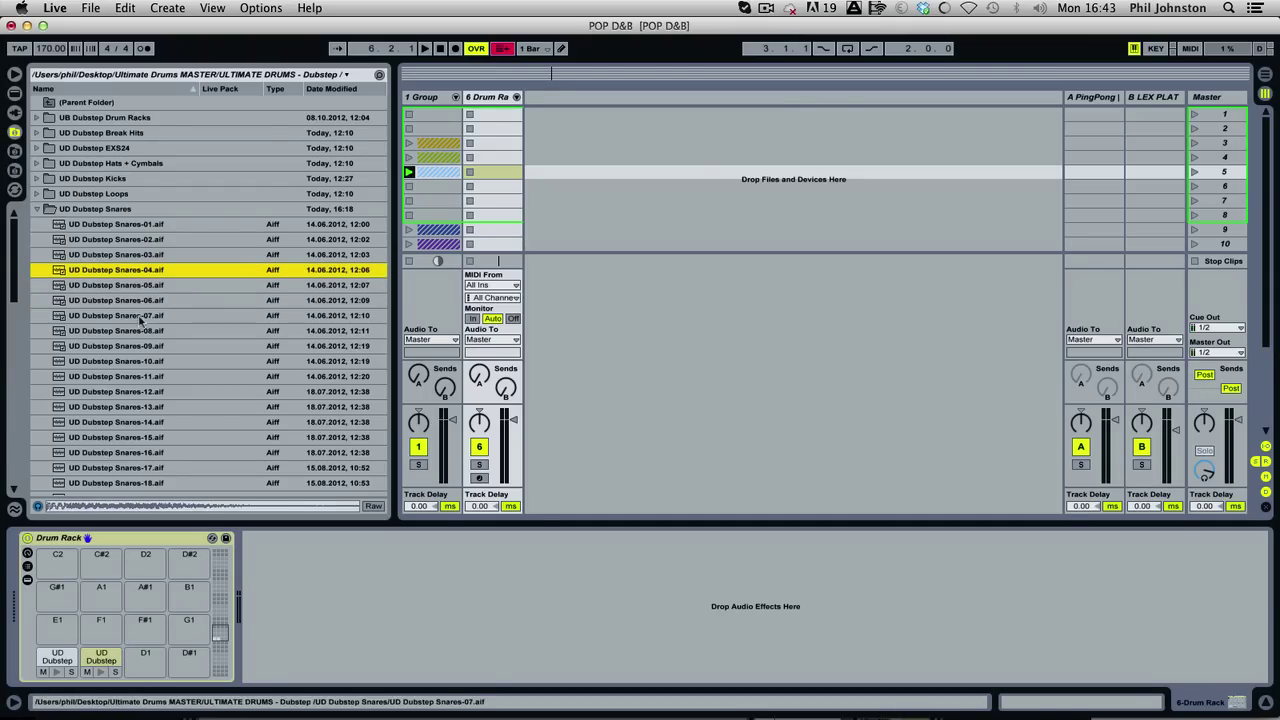
{"action": "scroll", "coordinate": [106, 302], "scroll_direction": "down", "scroll_amount": 15}
{"action": "scroll", "coordinate": [170, 268], "scroll_direction": "up", "scroll_amount": 6}
{"action": "left_click", "coordinate": [140, 224]}
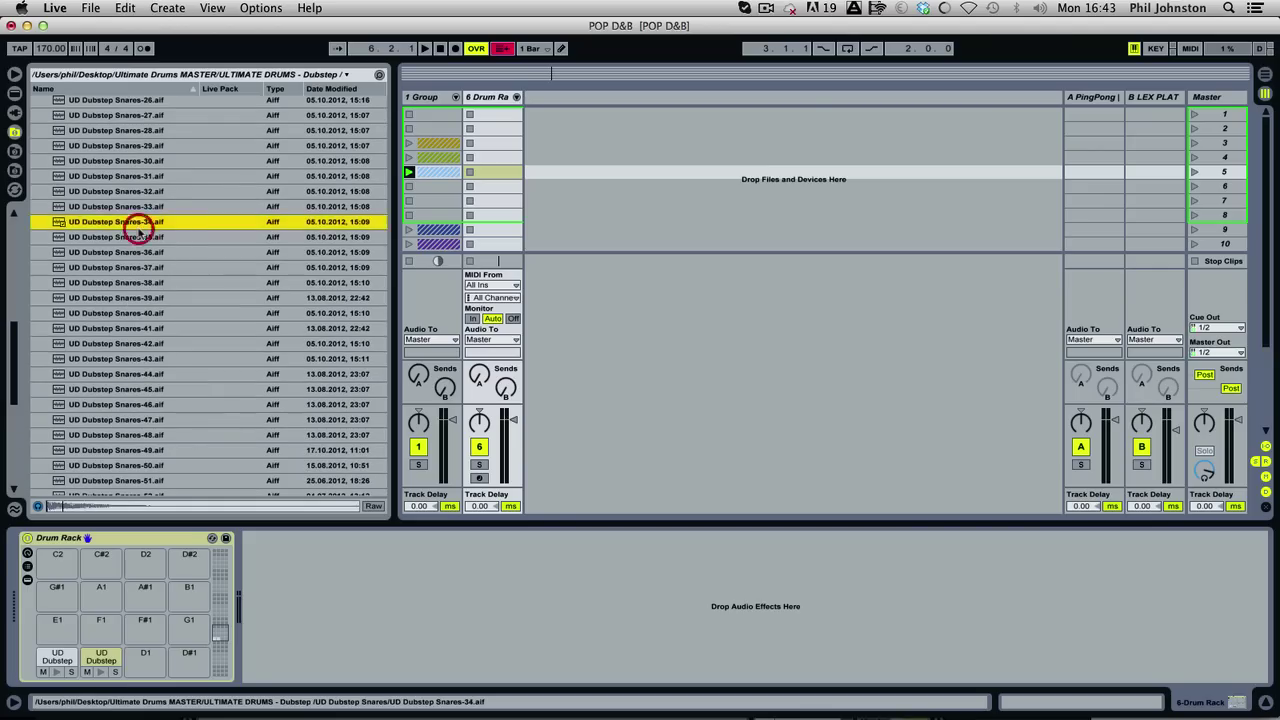
{"action": "key", "text": "Down"}
{"action": "key", "text": "Down"}
{"action": "key", "text": "Up"}
{"action": "key", "text": "Up"}
{"action": "key", "text": "Up"}
{"action": "key", "text": "Up"}
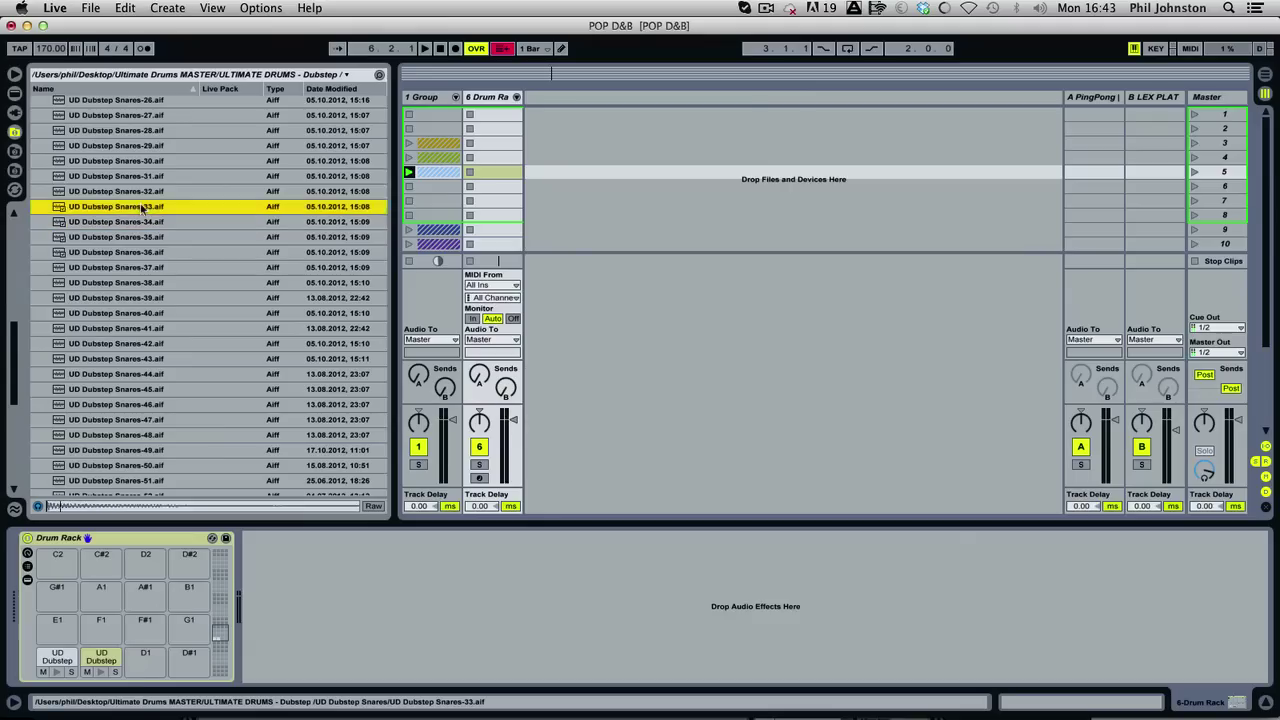
{"action": "key", "text": "Up"}
{"action": "key", "text": "Up"}
{"action": "key", "text": "Up"}
{"action": "key", "text": "Up"}
{"action": "key", "text": "Up"}
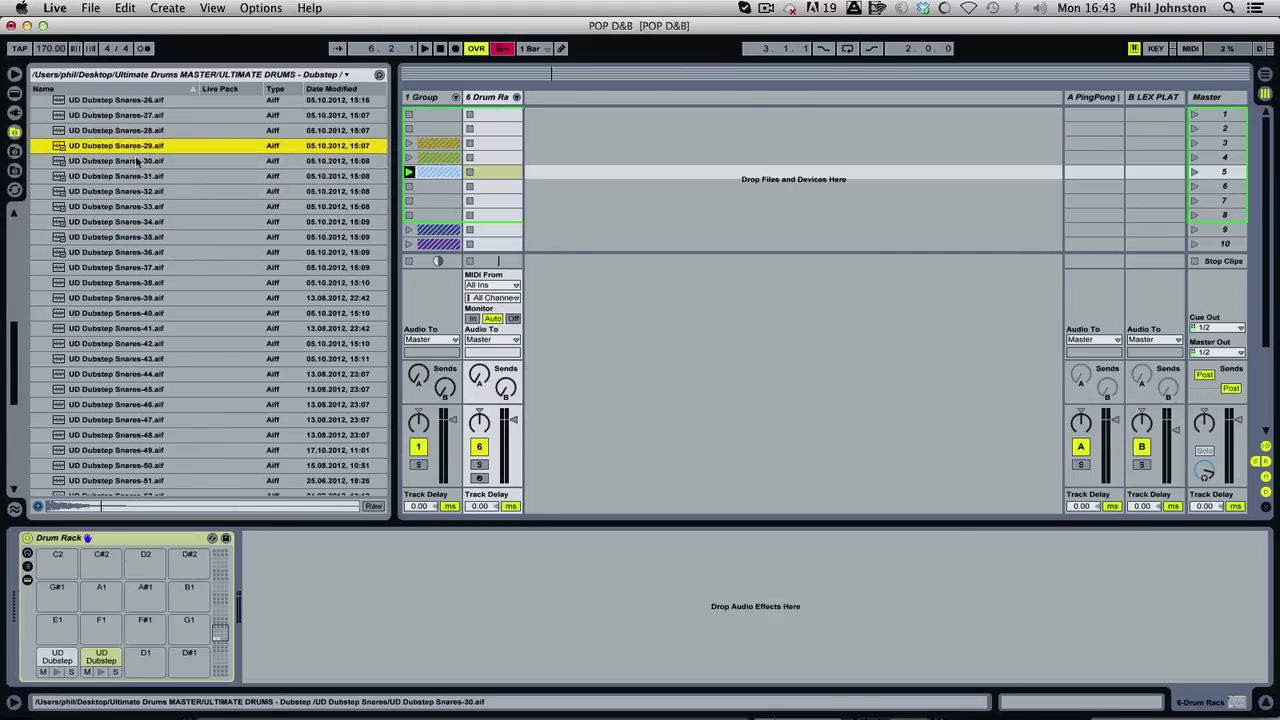
{"action": "key", "text": "Up"}
{"action": "key", "text": "Up"}
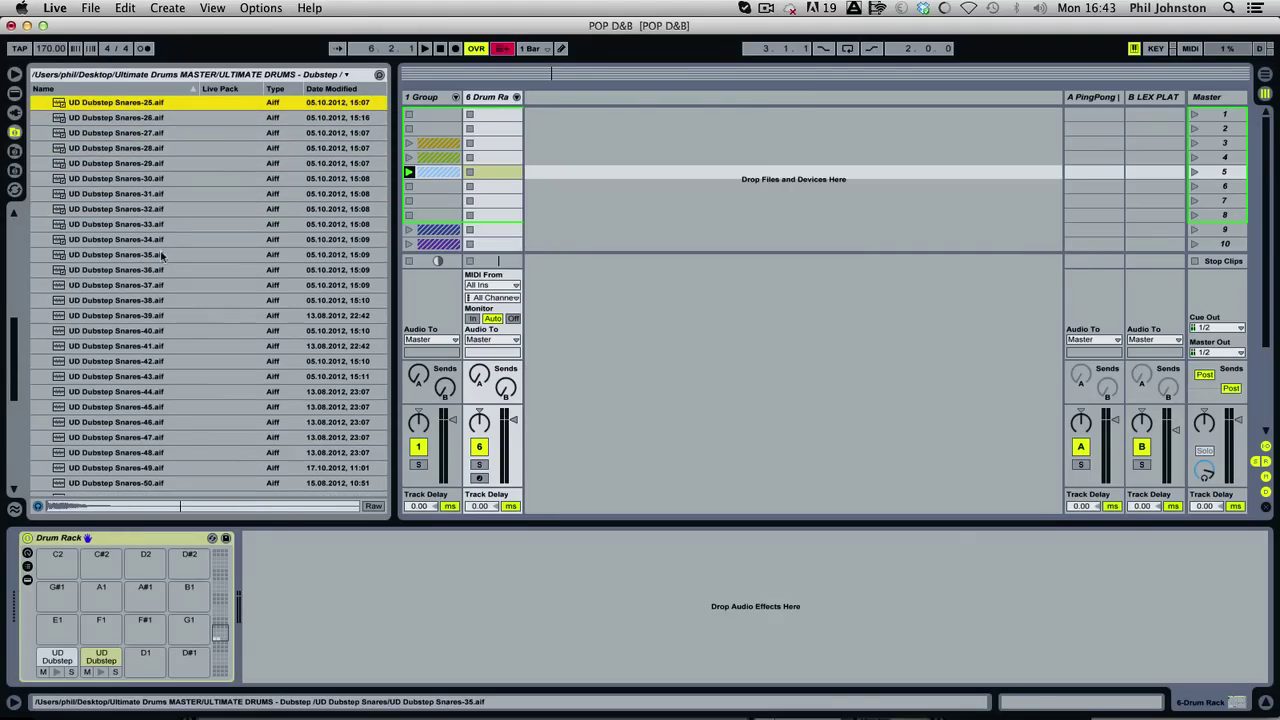
Audition the snares from UD Dubstep Snares-26.aif onward and load UD Dubstep Snares-45.aif onto the D1 pad.
{"action": "key", "text": "Down"}
{"action": "key", "text": "Down"}
{"action": "key", "text": "Down"}
{"action": "key", "text": "Down"}
{"action": "key", "text": "Down"}
{"action": "key", "text": "Down"}
{"action": "key", "text": "Down"}
{"action": "key", "text": "Down"}
{"action": "key", "text": "Down"}
{"action": "key", "text": "Down"}
{"action": "key", "text": "Down"}
{"action": "key", "text": "Down"}
{"action": "key", "text": "Down"}
{"action": "key", "text": "Down"}
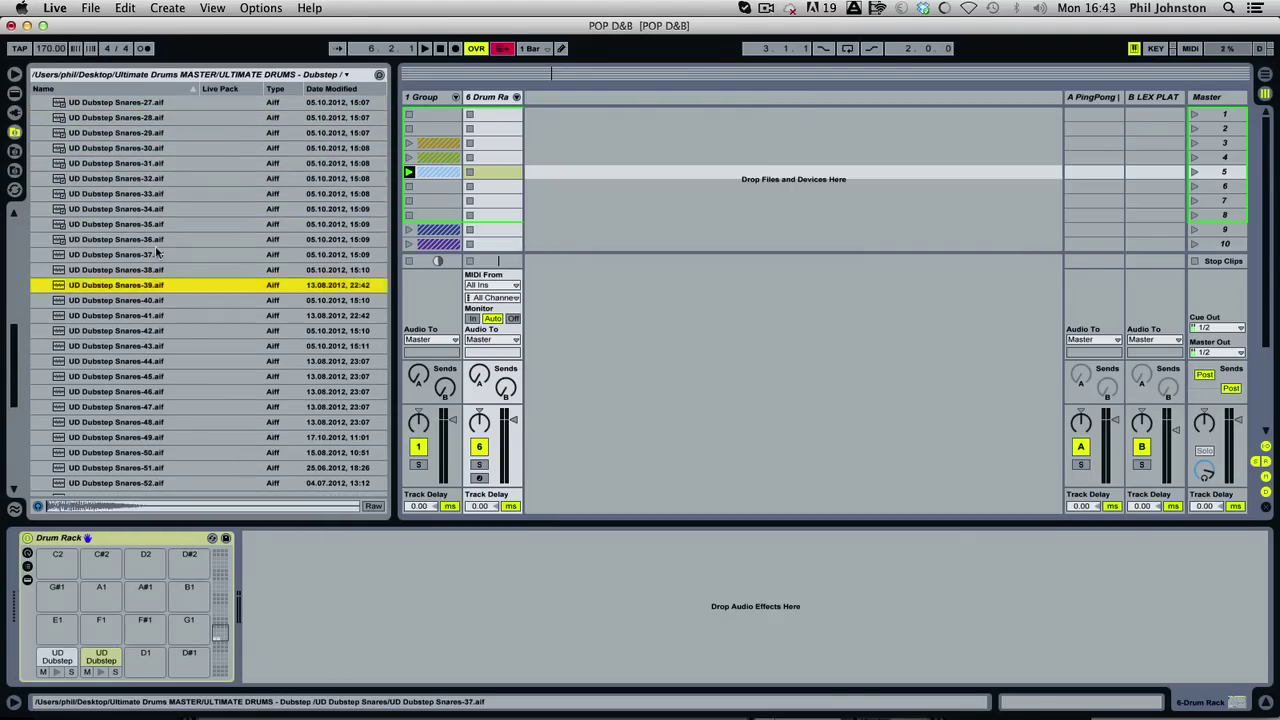
{"action": "key", "text": "Down"}
{"action": "key", "text": "Down"}
{"action": "key", "text": "Down"}
{"action": "key", "text": "Down"}
{"action": "key", "text": "Down"}
{"action": "key", "text": "Down"}
{"action": "key", "text": "Down"}
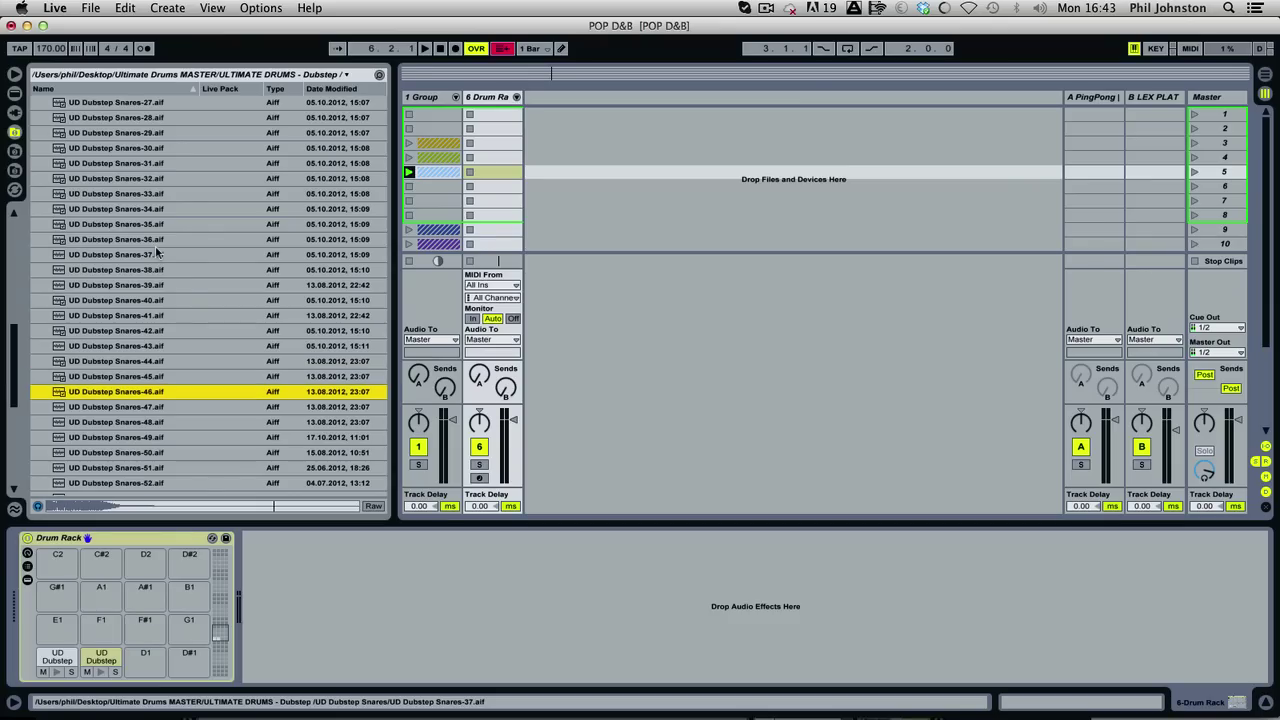
{"action": "key", "text": "Down"}
{"action": "key", "text": "Up"}
{"action": "key", "text": "Down"}
{"action": "key", "text": "Up"}
{"action": "key", "text": "Up"}
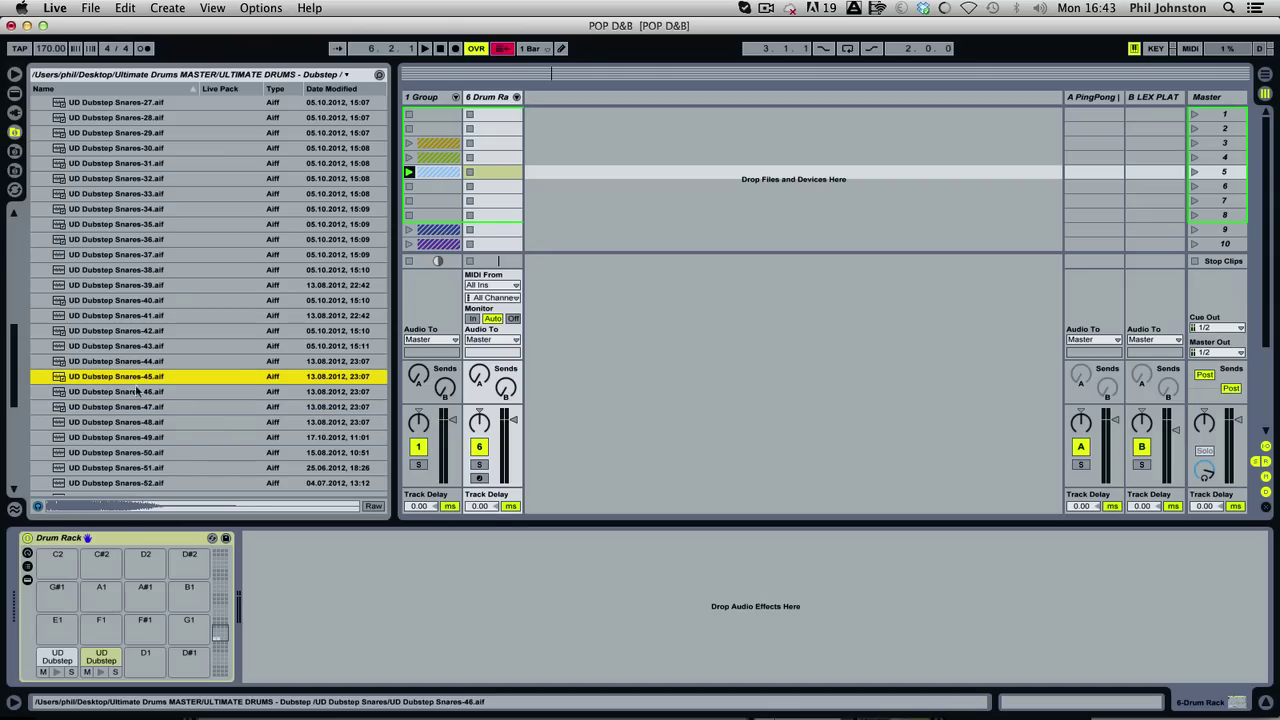
{"action": "left_click_drag", "start_coordinate": [137, 377], "coordinate": [145, 650]}
{"action": "scroll", "coordinate": [110, 400], "scroll_direction": "down", "scroll_amount": 5}
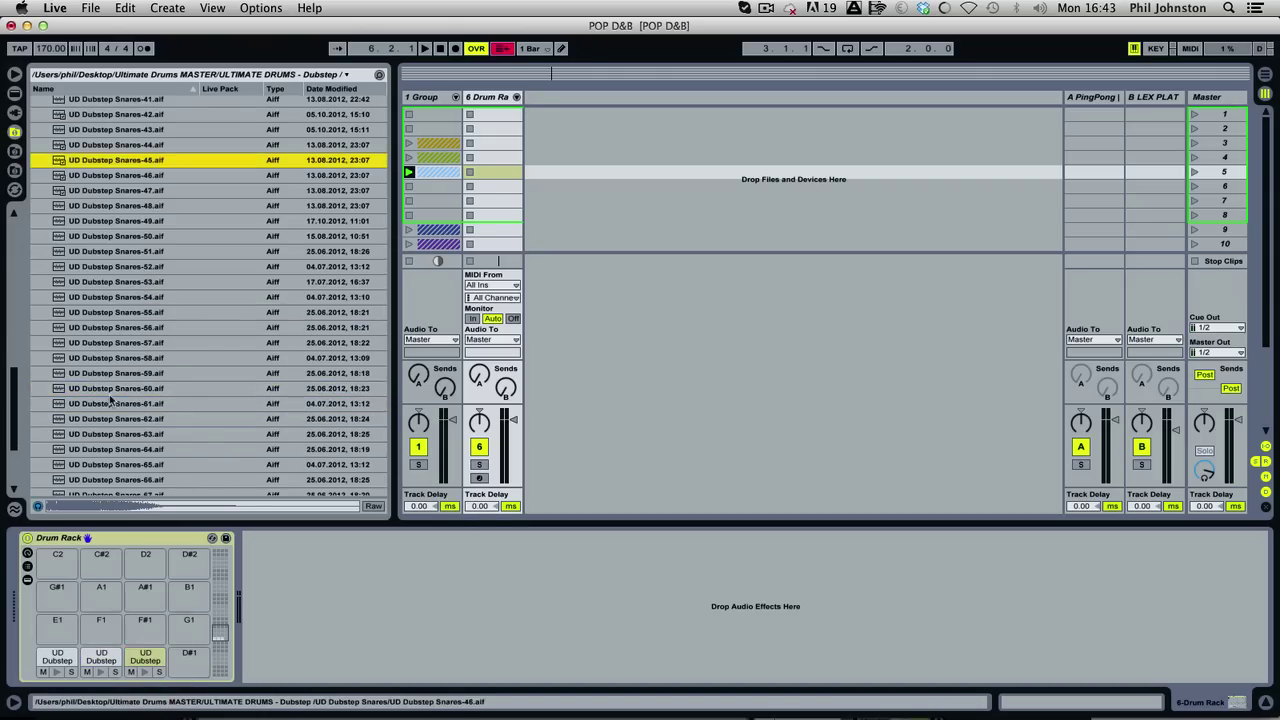
Audition the snares around UD Dubstep Snares-62.aif and UD Dubstep Snares-63.aif, comparing neighbouring samples.
{"action": "left_click", "coordinate": [120, 419]}
{"action": "key", "text": "Down"}
{"action": "key", "text": "Down"}
{"action": "key", "text": "Up"}
{"action": "key", "text": "Up"}
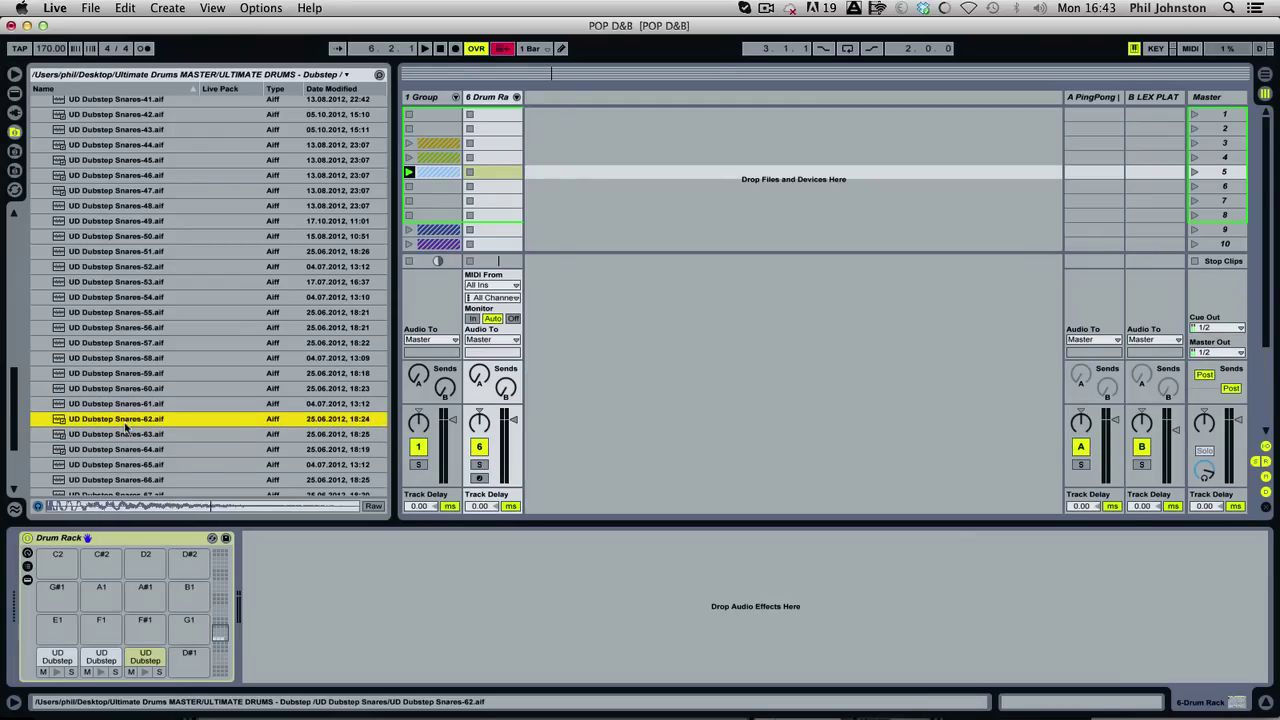
{"action": "key", "text": "Up"}
{"action": "key", "text": "Down"}
{"action": "key", "text": "Down"}
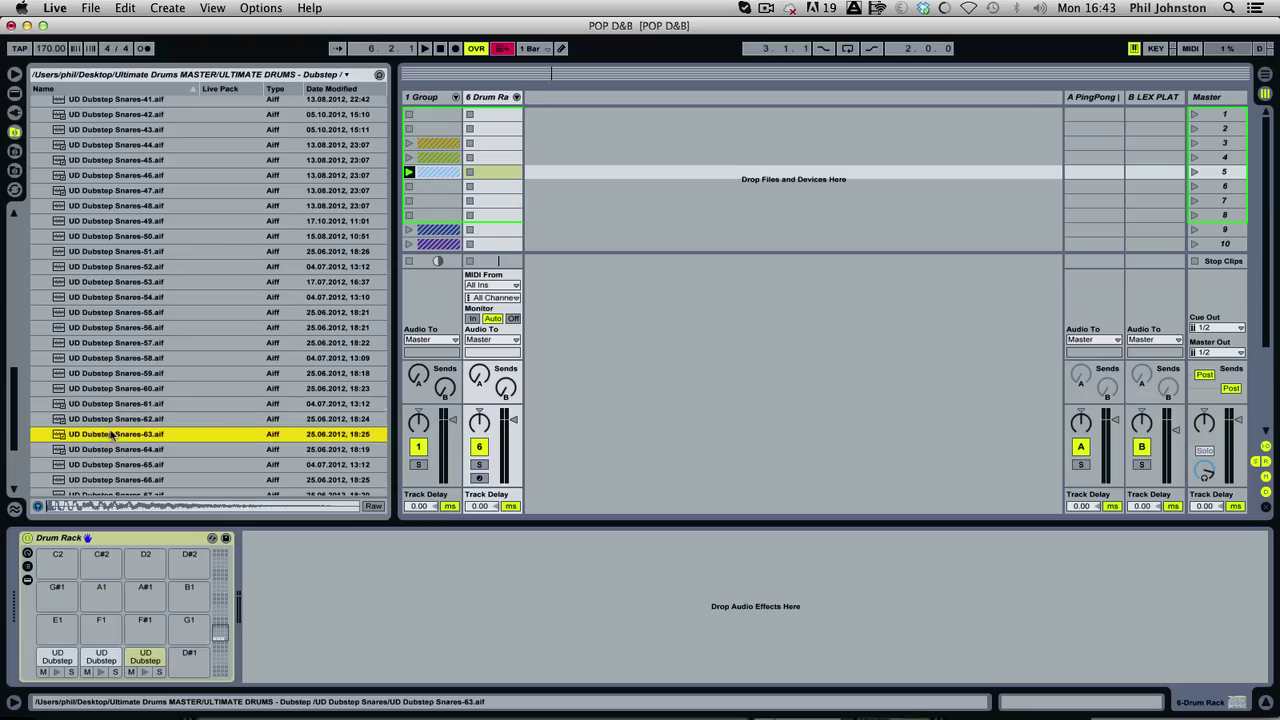
{"action": "key", "text": "Up"}
{"action": "key", "text": "Down"}
{"action": "key", "text": "Down"}
{"action": "key", "text": "Up"}
{"action": "key", "text": "Up"}
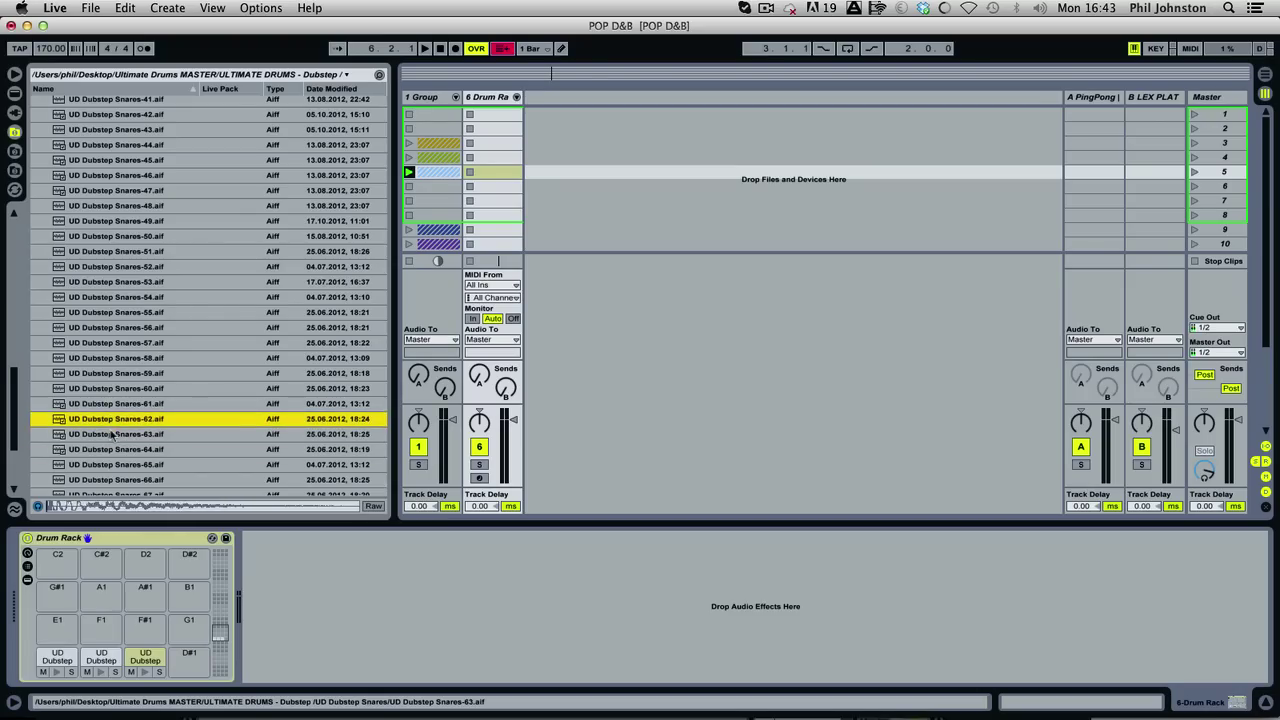
{"action": "key", "text": "Down"}
Audition the snares from UD Dubstep Snares-71.aif onward and load UD Dubstep Snares-75.aif onto the D#1 pad.
{"action": "scroll", "coordinate": [135, 398], "scroll_direction": "down", "scroll_amount": 3}
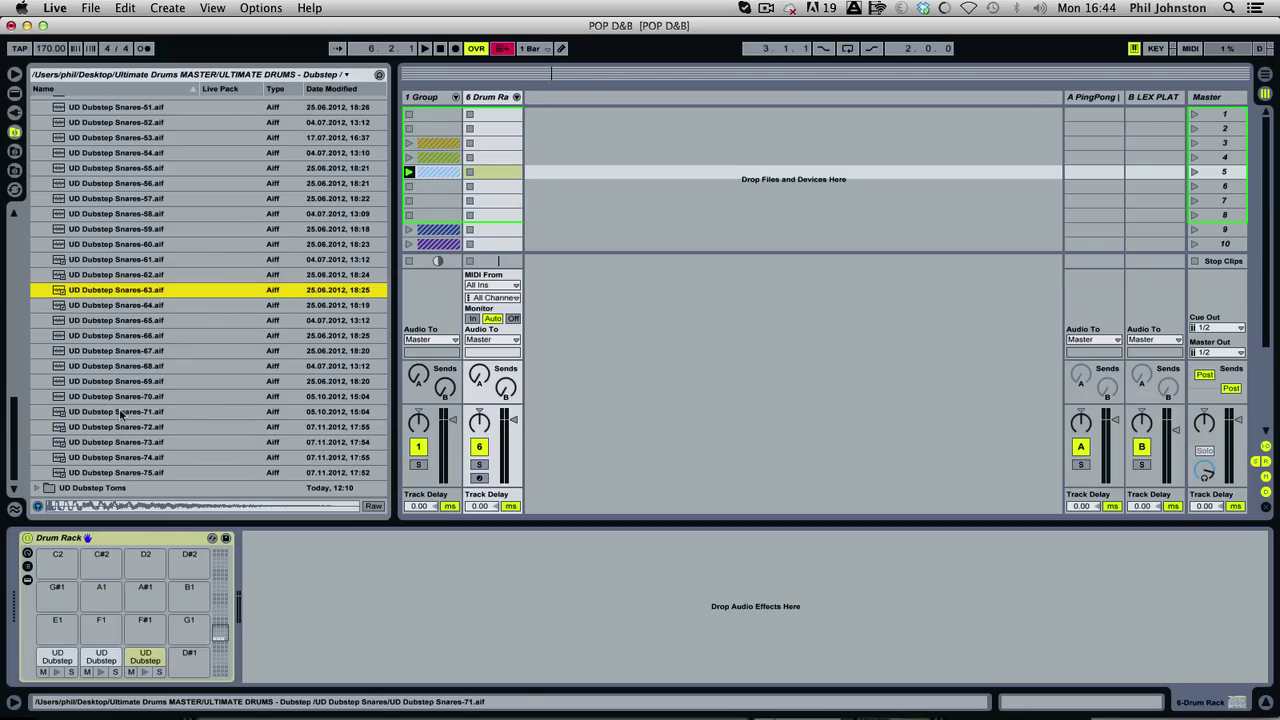
{"action": "left_click", "coordinate": [120, 414]}
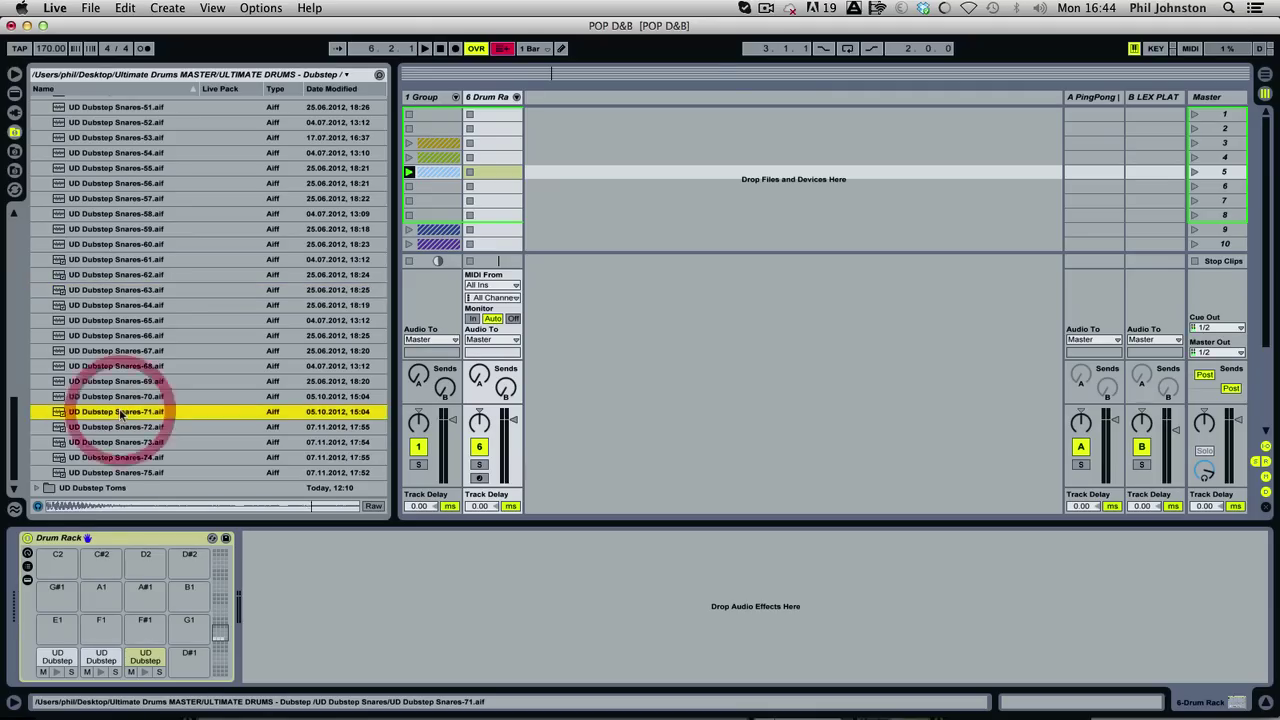
{"action": "key", "text": "Down"}
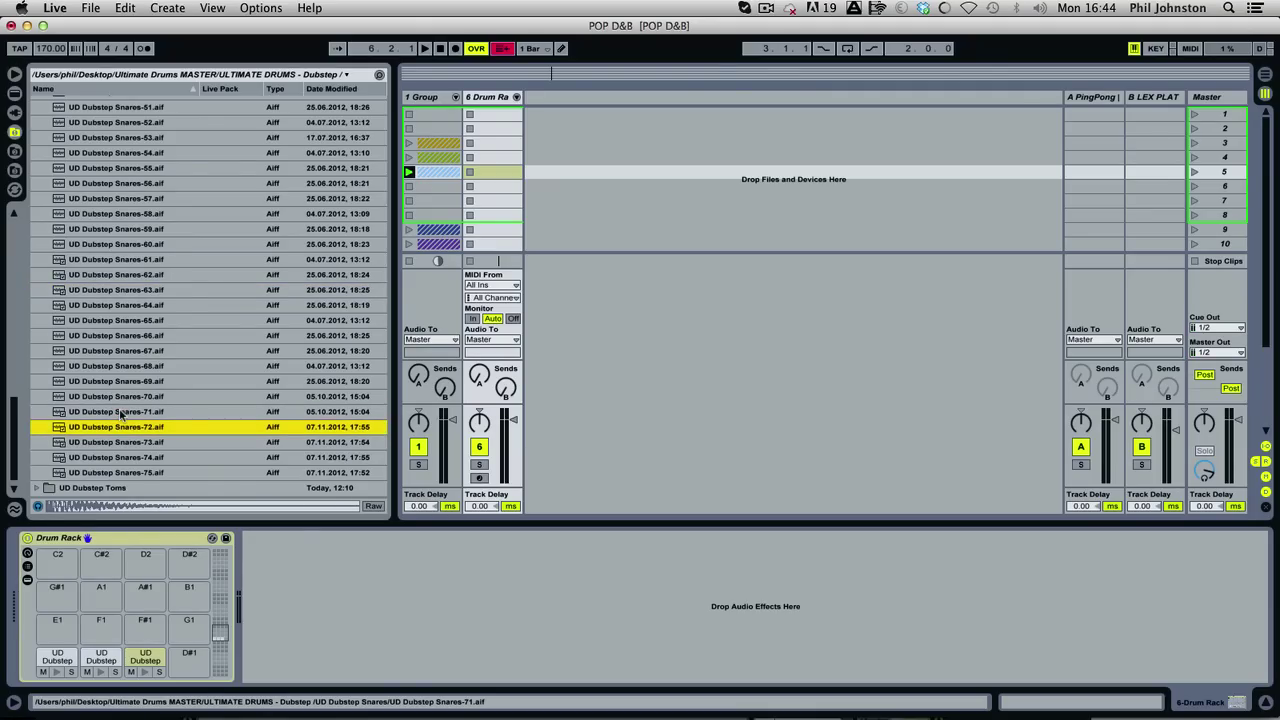
{"action": "key", "text": "Down"}
{"action": "key", "text": "Down"}
{"action": "key", "text": "Down"}
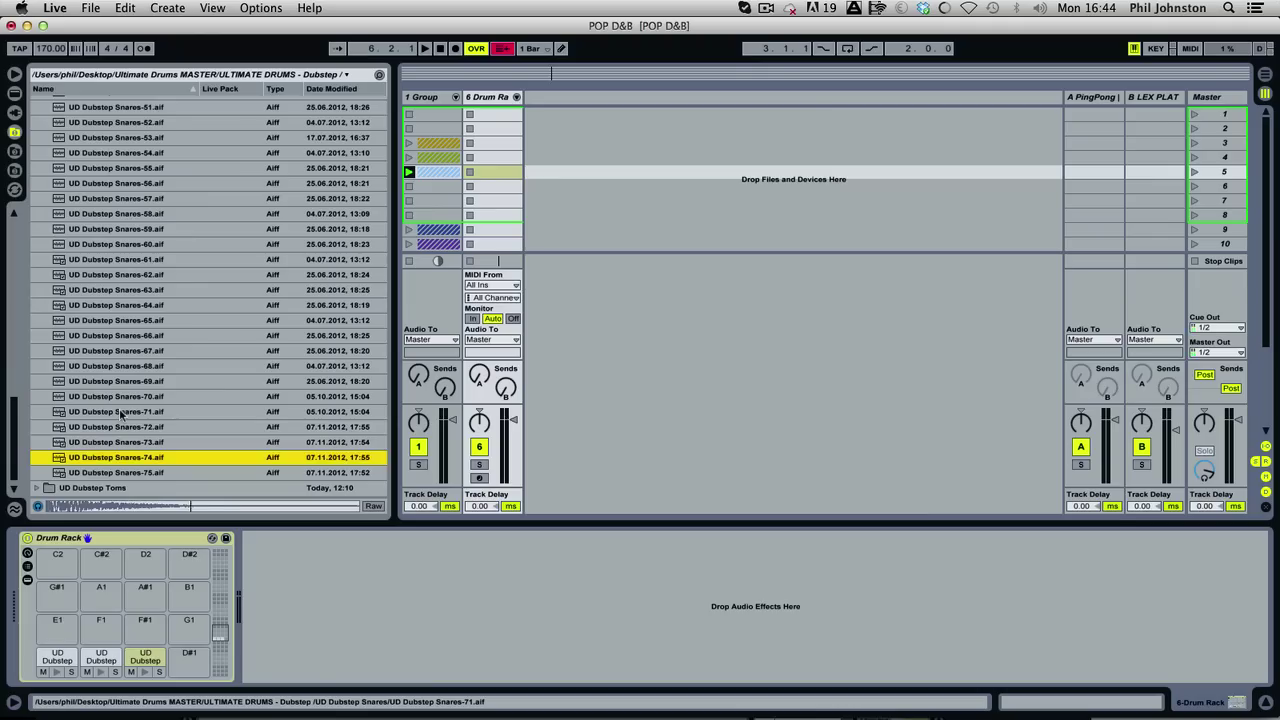
{"action": "key", "text": "Up"}
{"action": "key", "text": "Up"}
{"action": "key", "text": "Down"}
{"action": "key", "text": "Down"}
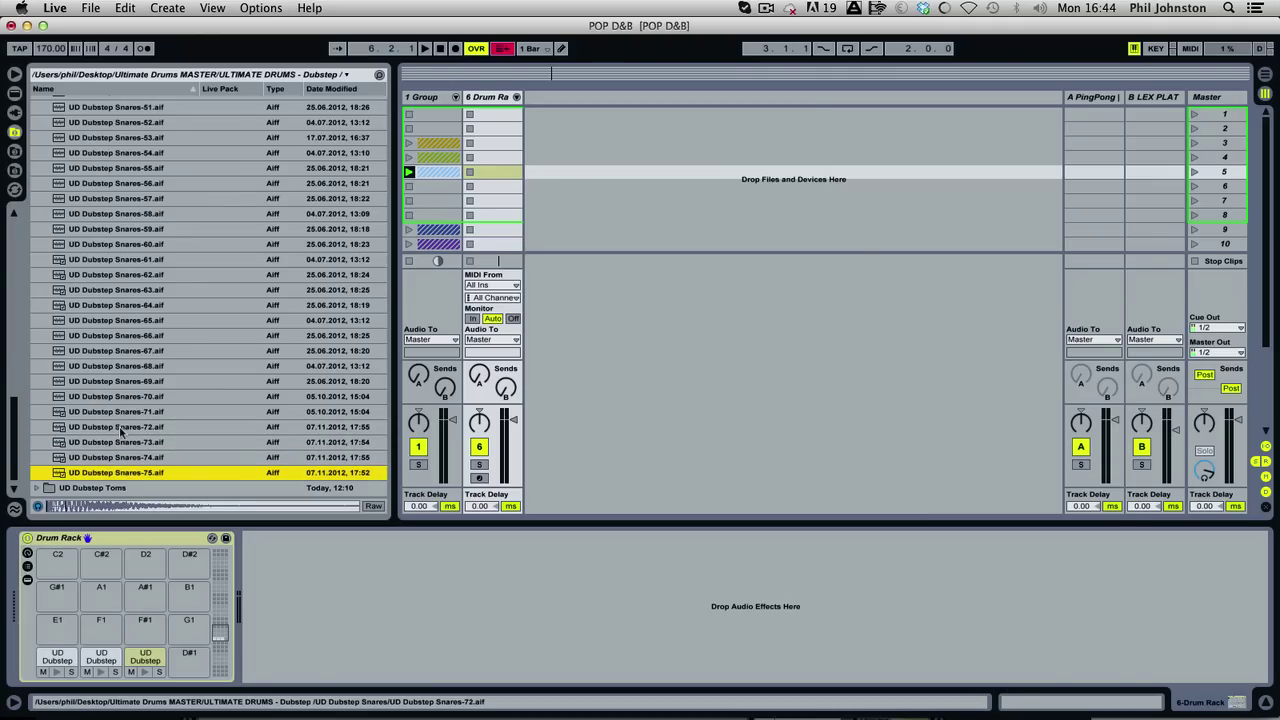
{"action": "left_click_drag", "start_coordinate": [119, 479], "coordinate": [189, 658]}
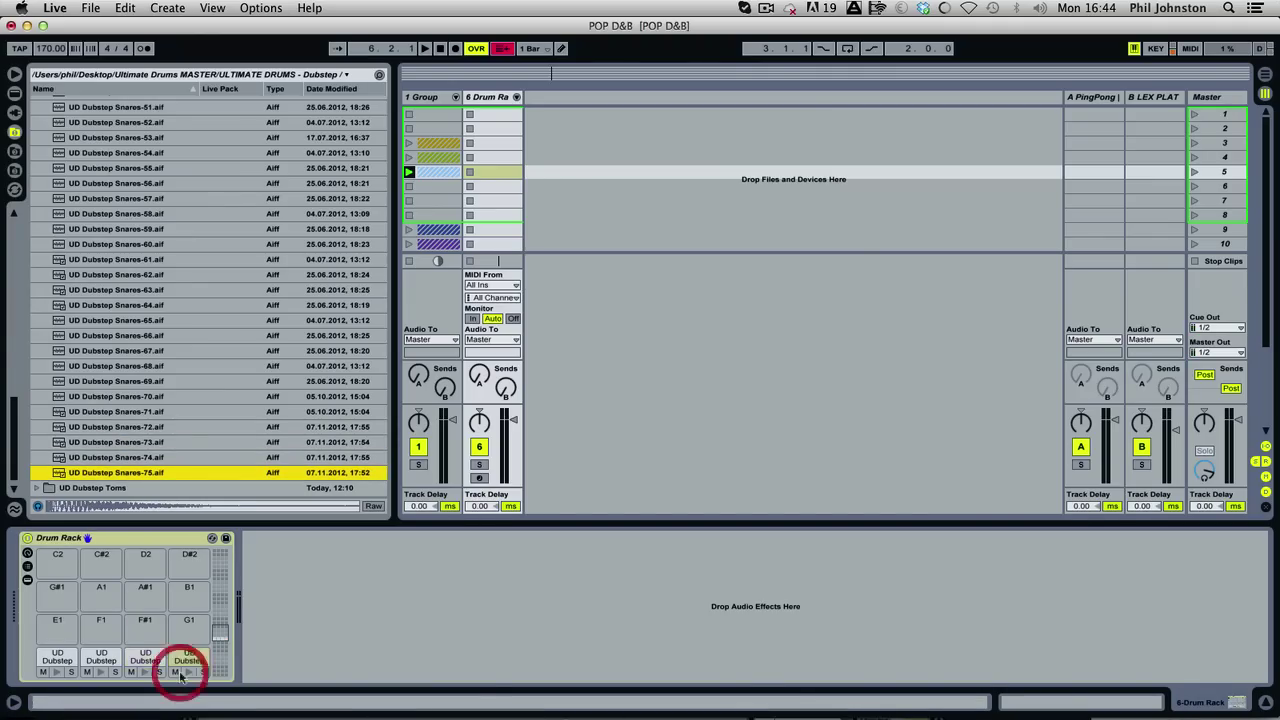
Create and launch an empty one-bar MIDI clip in the first slot of track 6, and show the C1 pad's kick device.
{"action": "double_click", "coordinate": [505, 118]}
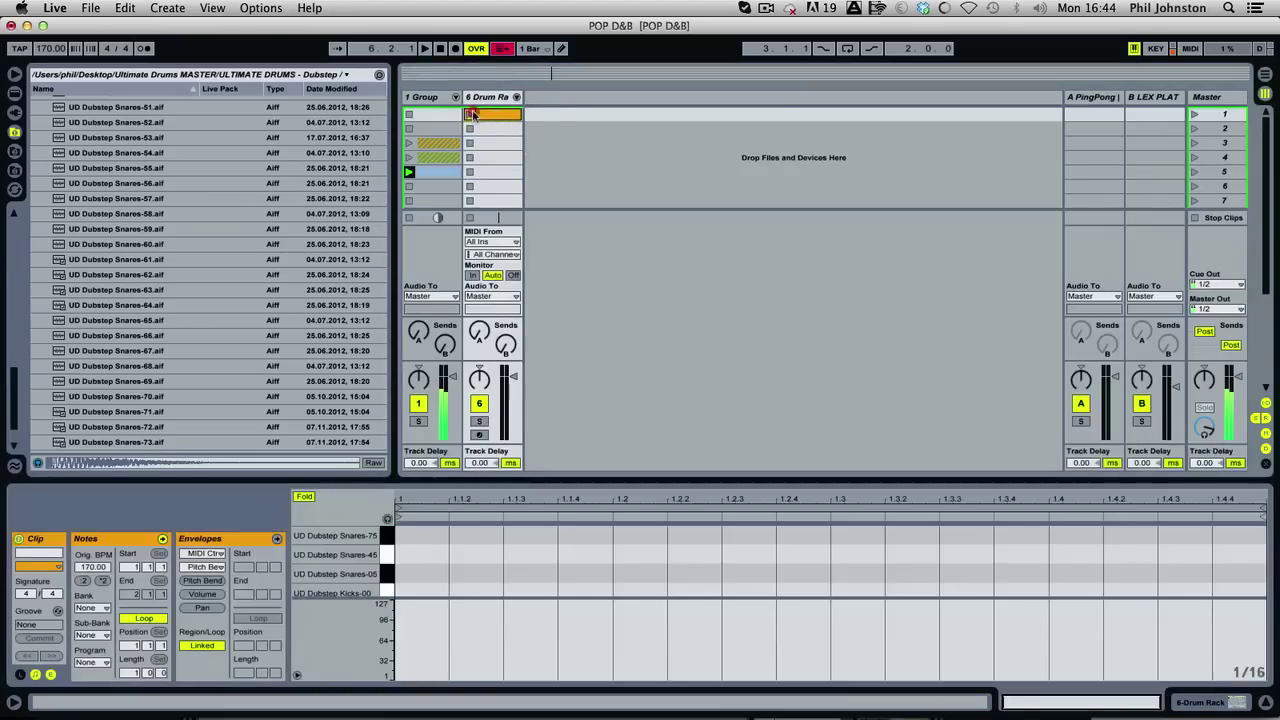
{"action": "left_click", "coordinate": [469, 114]}
{"action": "left_click_drag", "start_coordinate": [675, 474], "coordinate": [675, 518]}
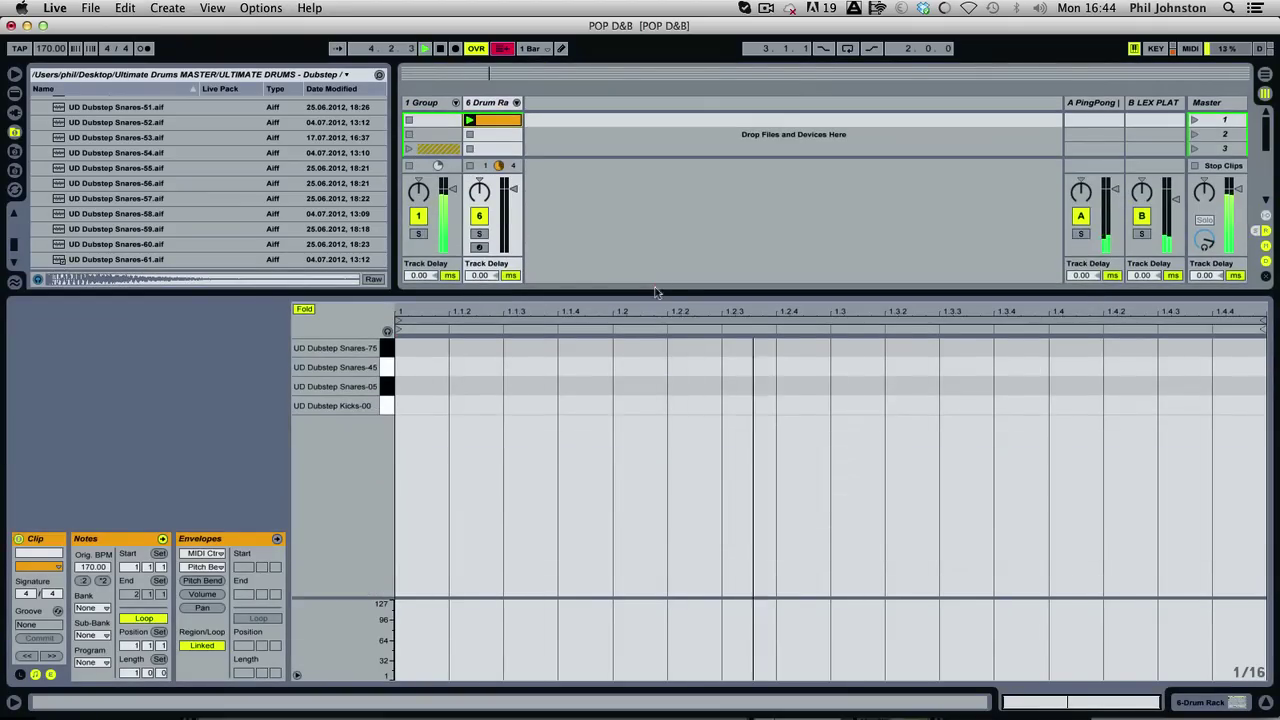
{"action": "left_click", "coordinate": [487, 97]}
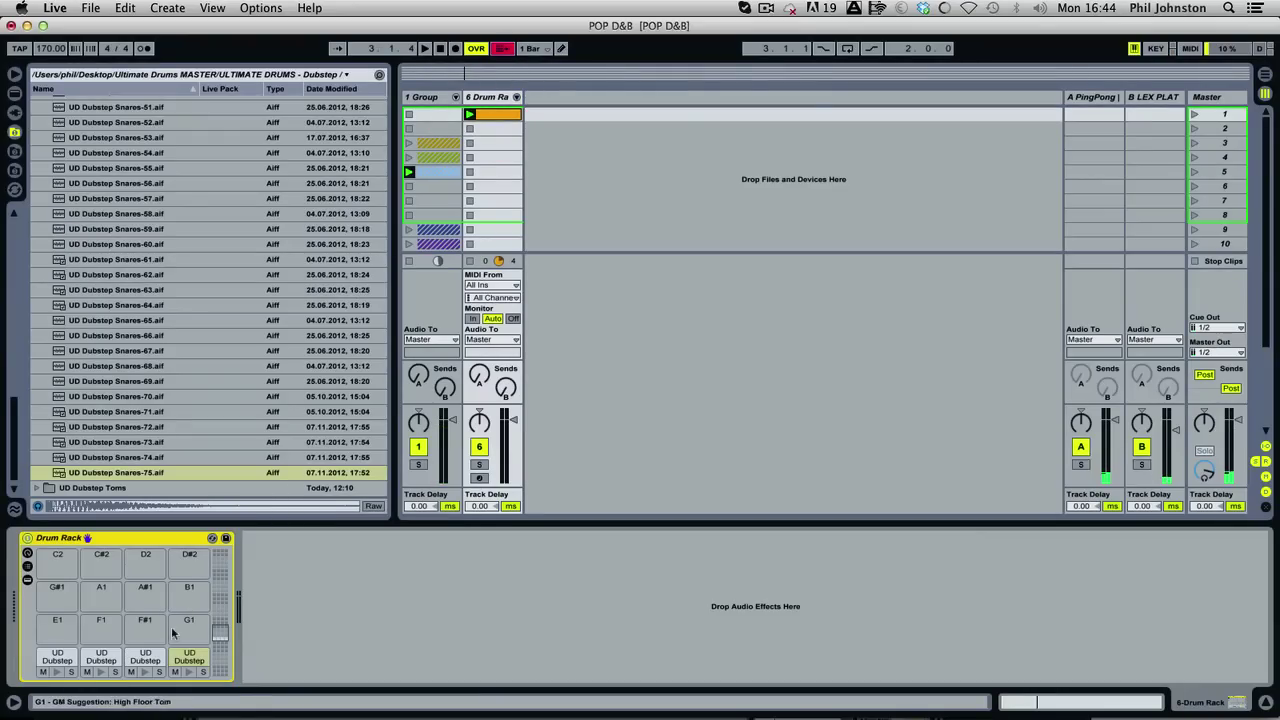
{"action": "left_click", "coordinate": [48, 660]}
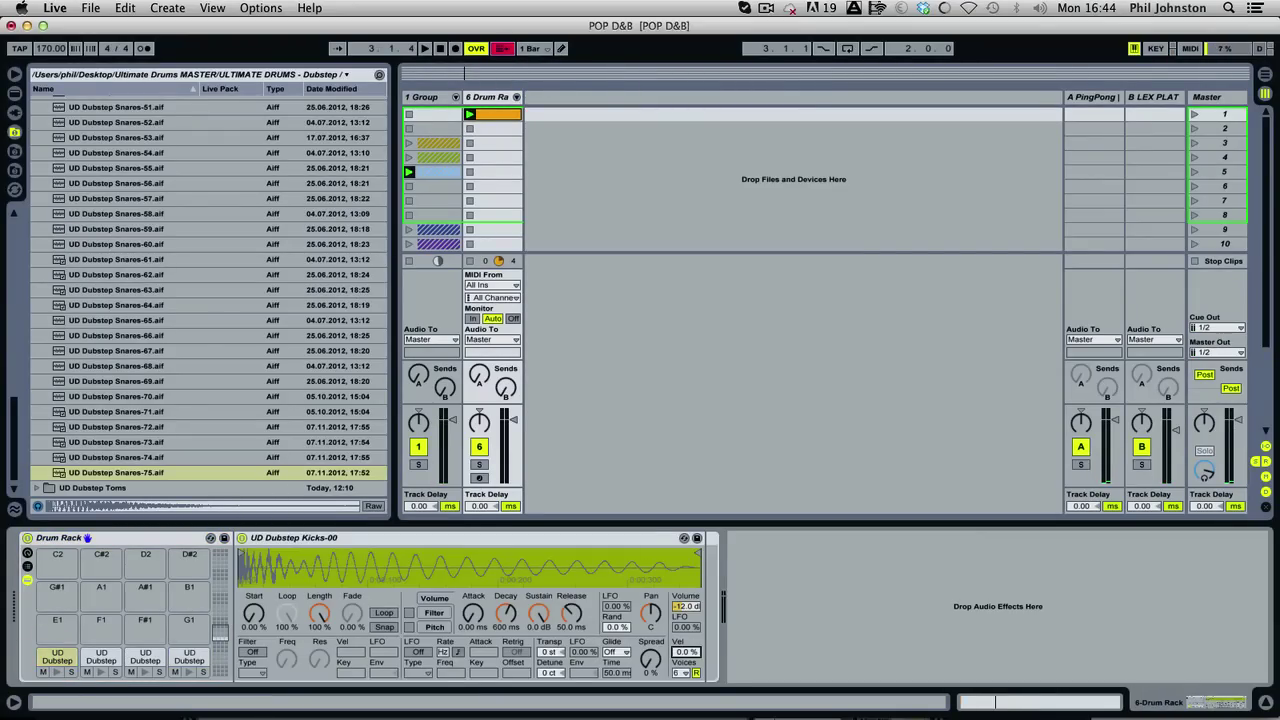
Add a UD Dubstep Kicks-00 note at 1.1.1 and a UD Dubstep Snares-05 note at 1.3.1 in the new clip, and play it.
{"action": "double_click", "coordinate": [498, 116]}
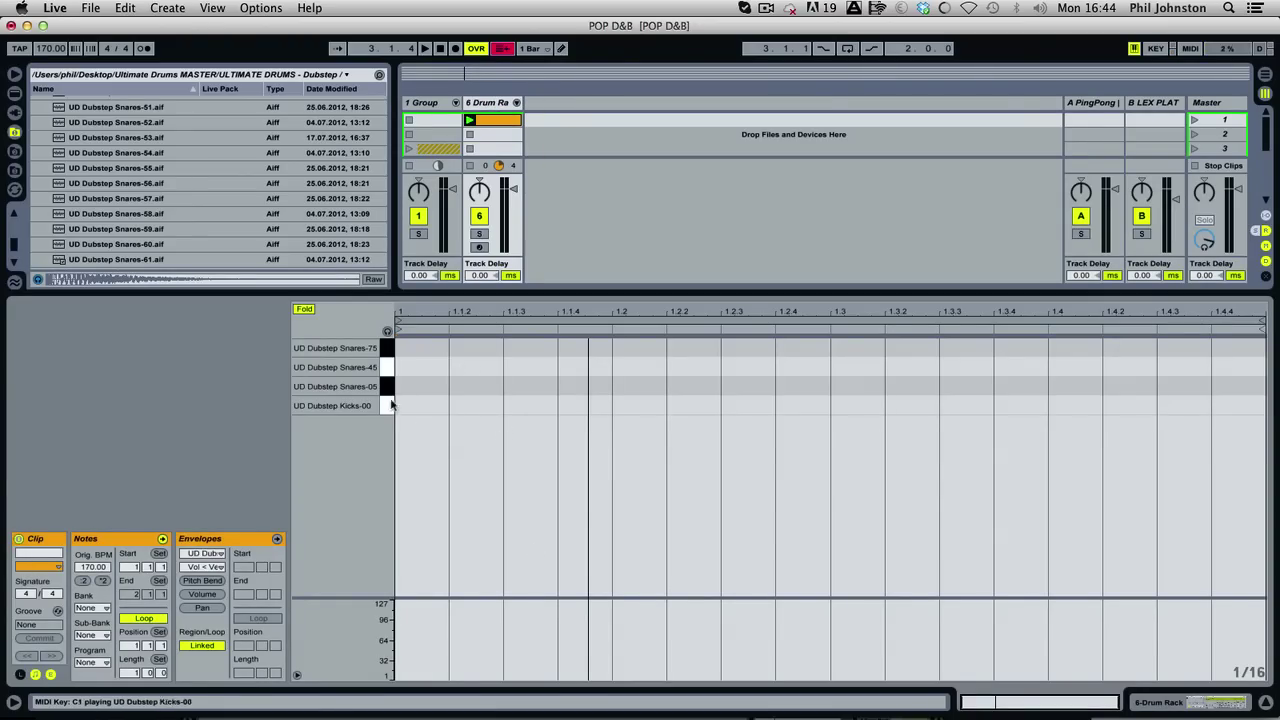
{"action": "double_click", "coordinate": [432, 404]}
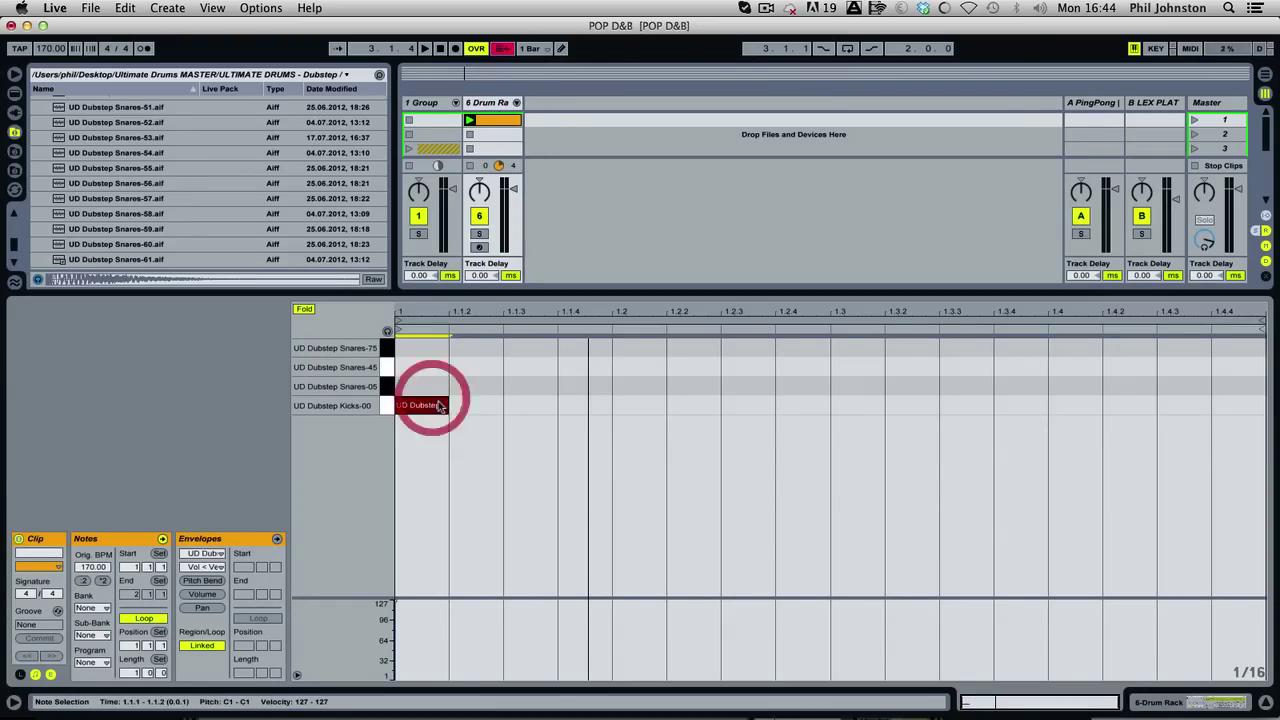
{"action": "double_click", "coordinate": [848, 386]}
{"action": "key", "text": "space"}
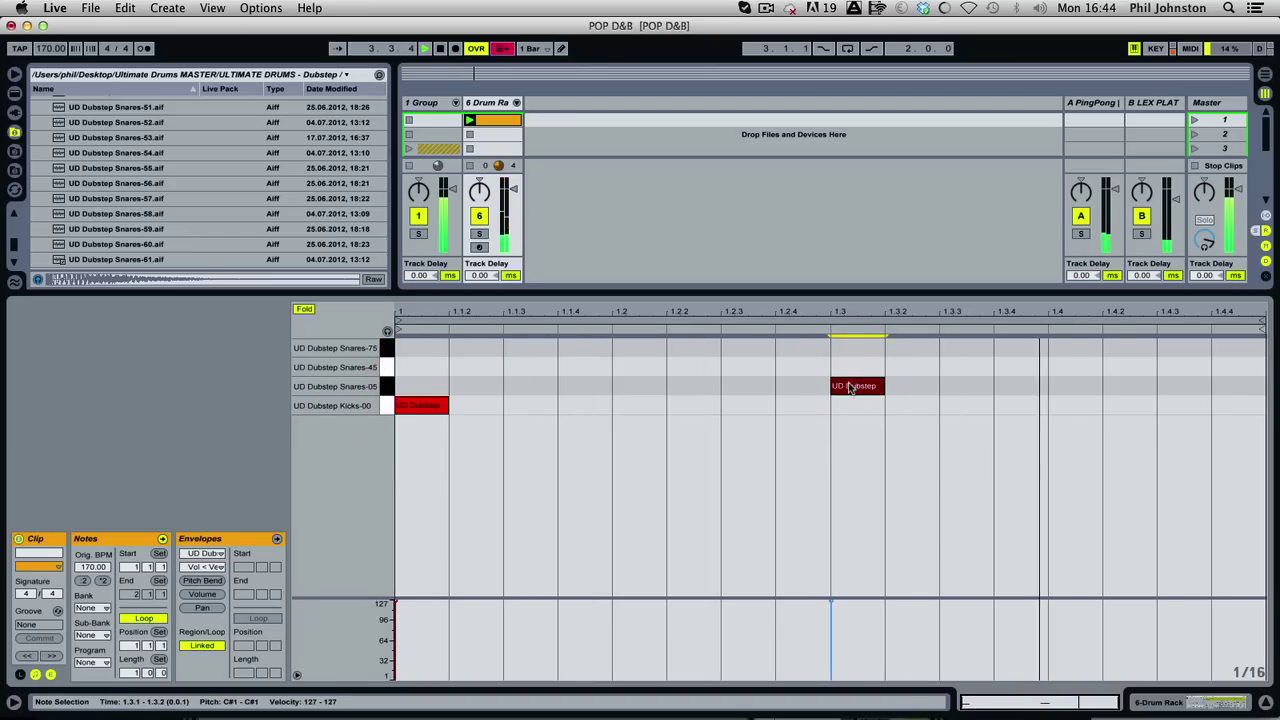
Set the kick sample's Vel to 100 % and copy it to the sibling pads, and lower track 6's volume to about -5.2 dB.
{"action": "left_click", "coordinate": [1195, 688]}
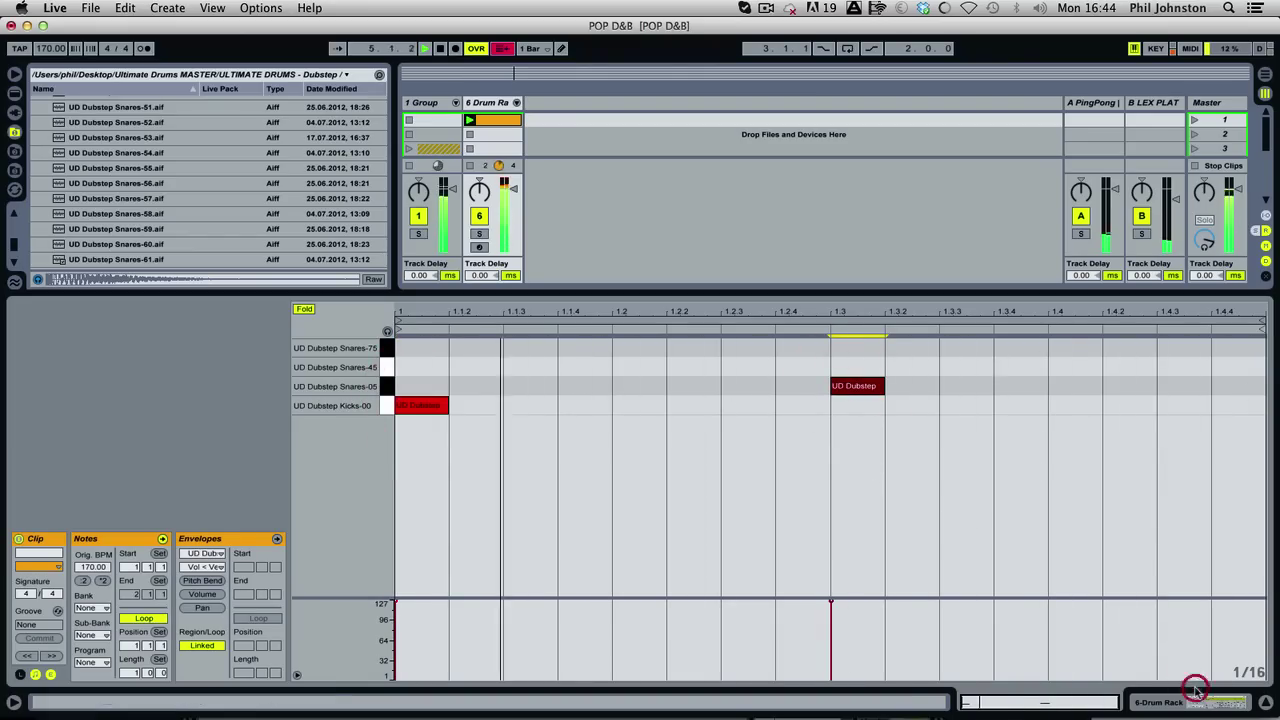
{"action": "right_click", "coordinate": [685, 655]}
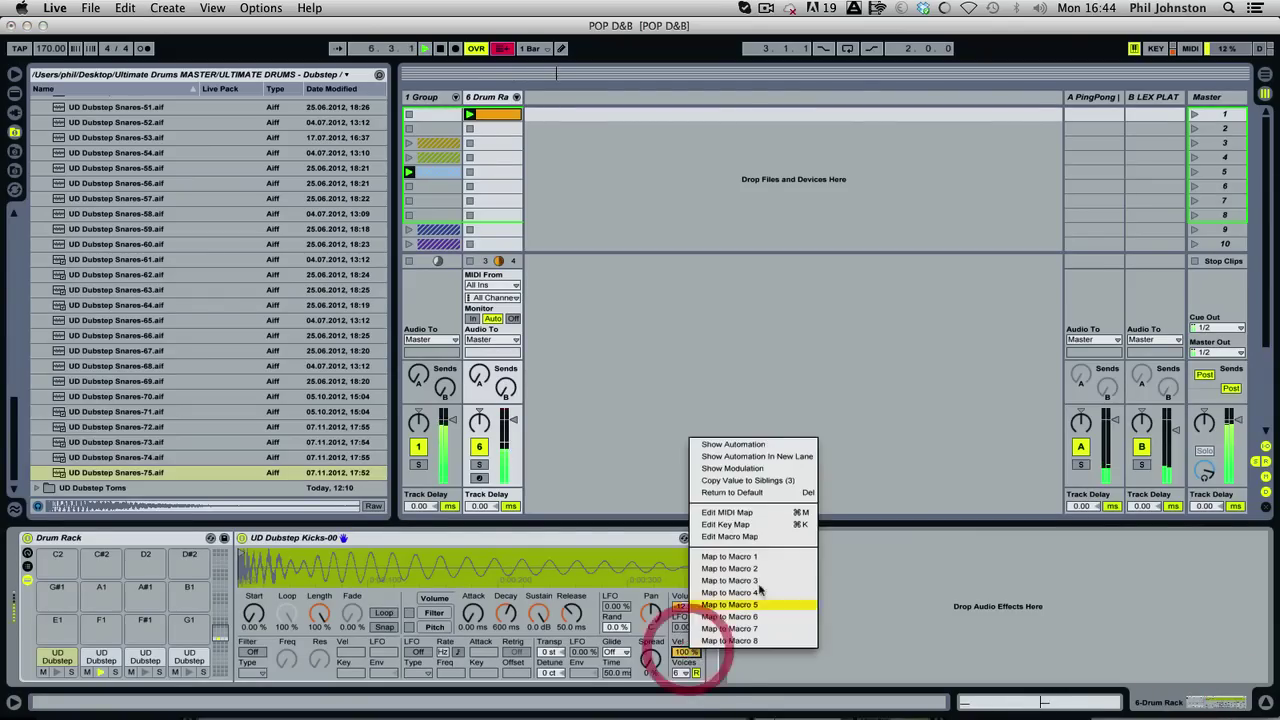
{"action": "left_click", "coordinate": [762, 491]}
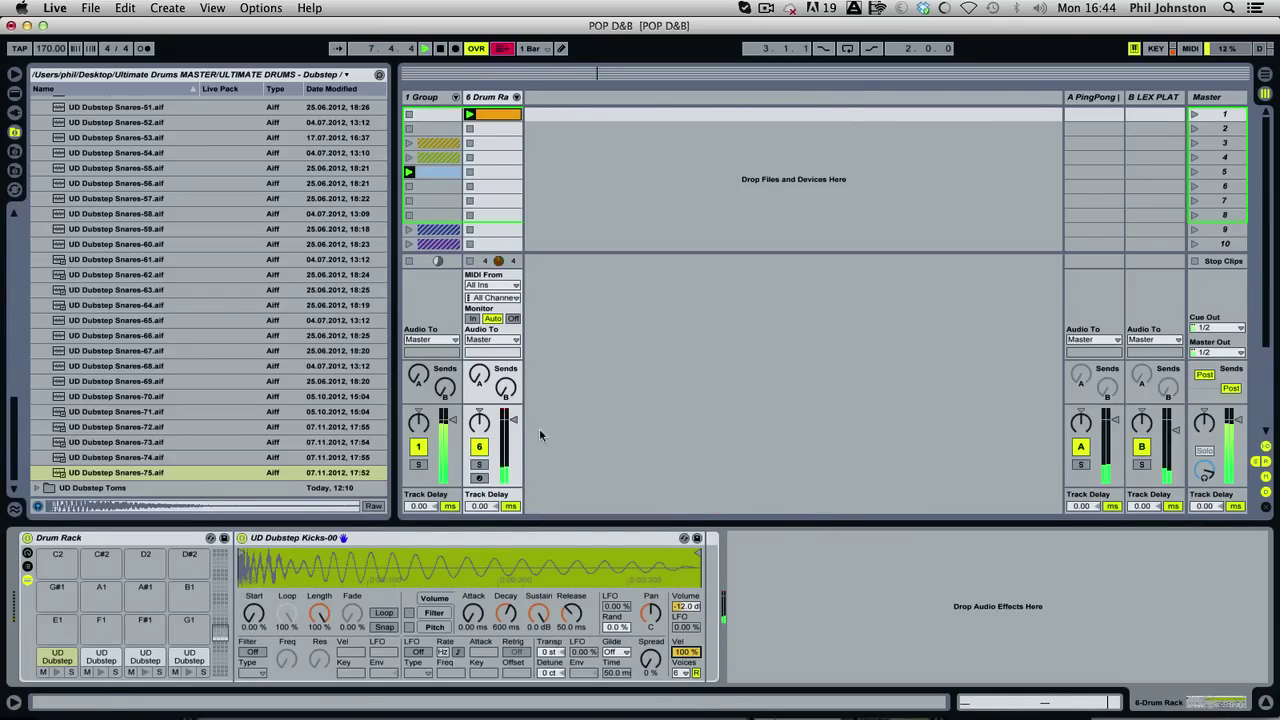
{"action": "left_click_drag", "start_coordinate": [511, 419], "coordinate": [511, 429]}
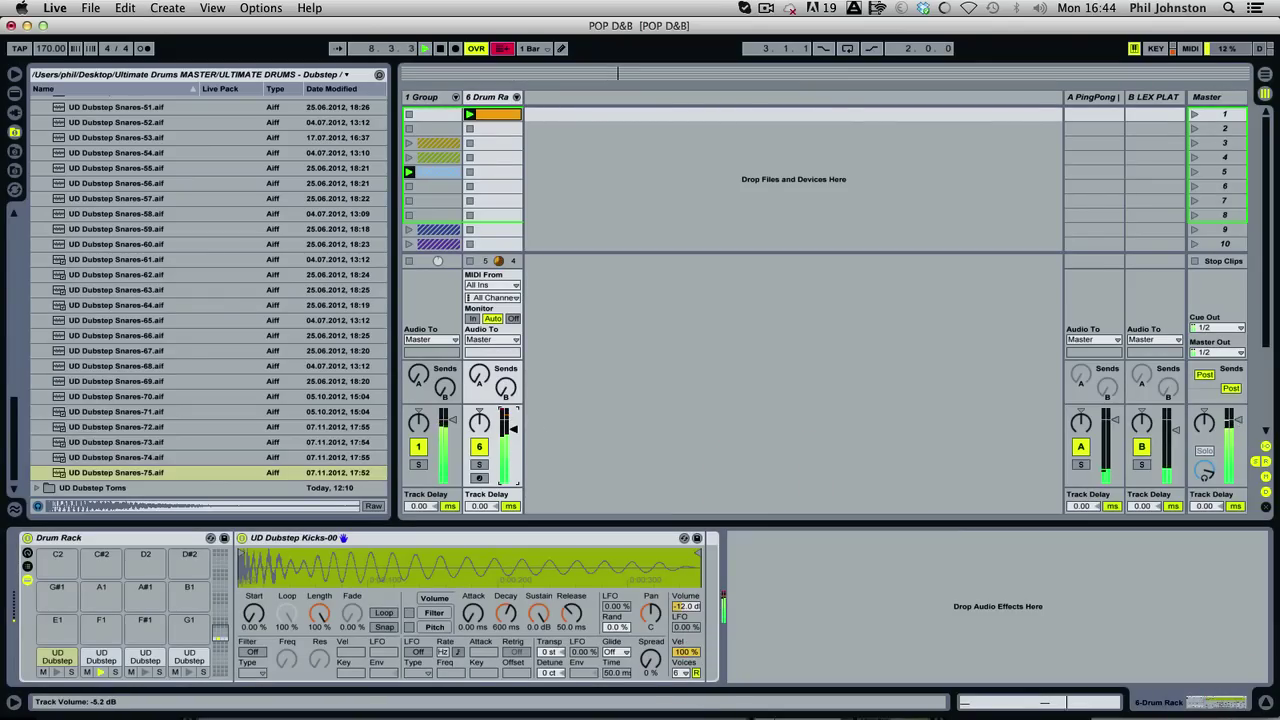
Lengthen both the kick and snare notes in the clip to about one beat and play the pattern back.
{"action": "double_click", "coordinate": [493, 114]}
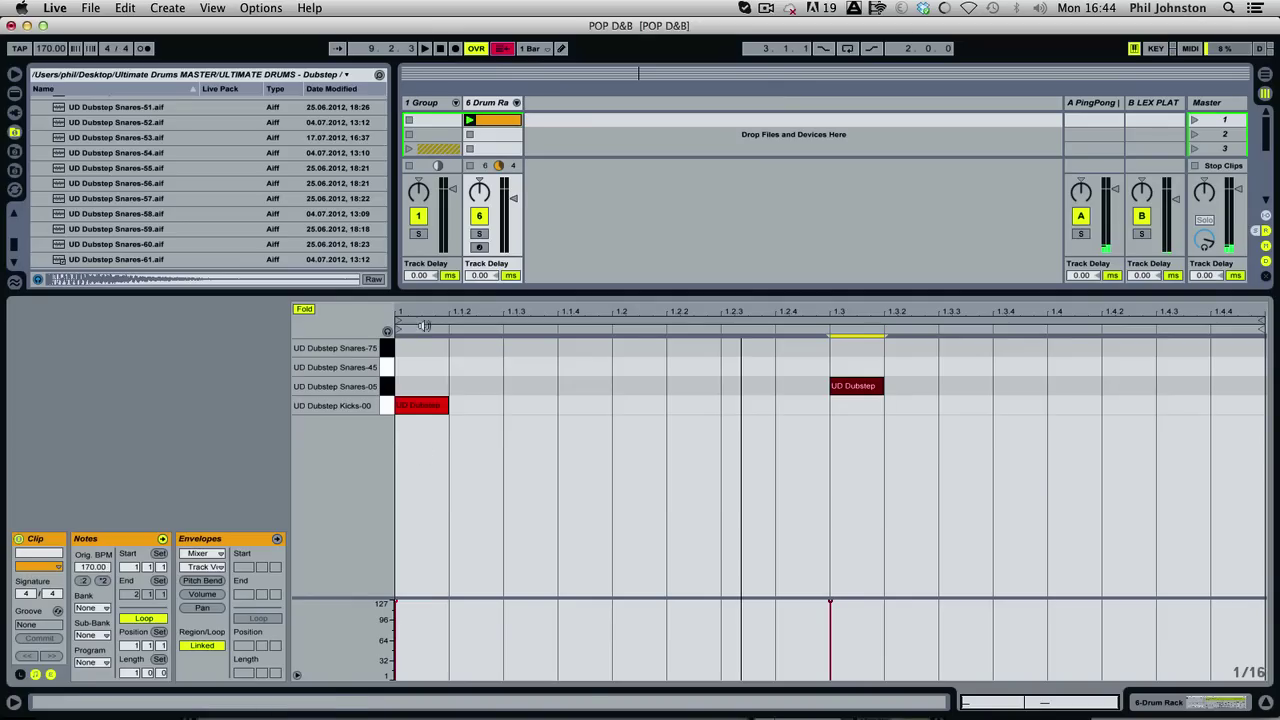
{"action": "left_click_drag", "start_coordinate": [417, 355], "coordinate": [1054, 381]}
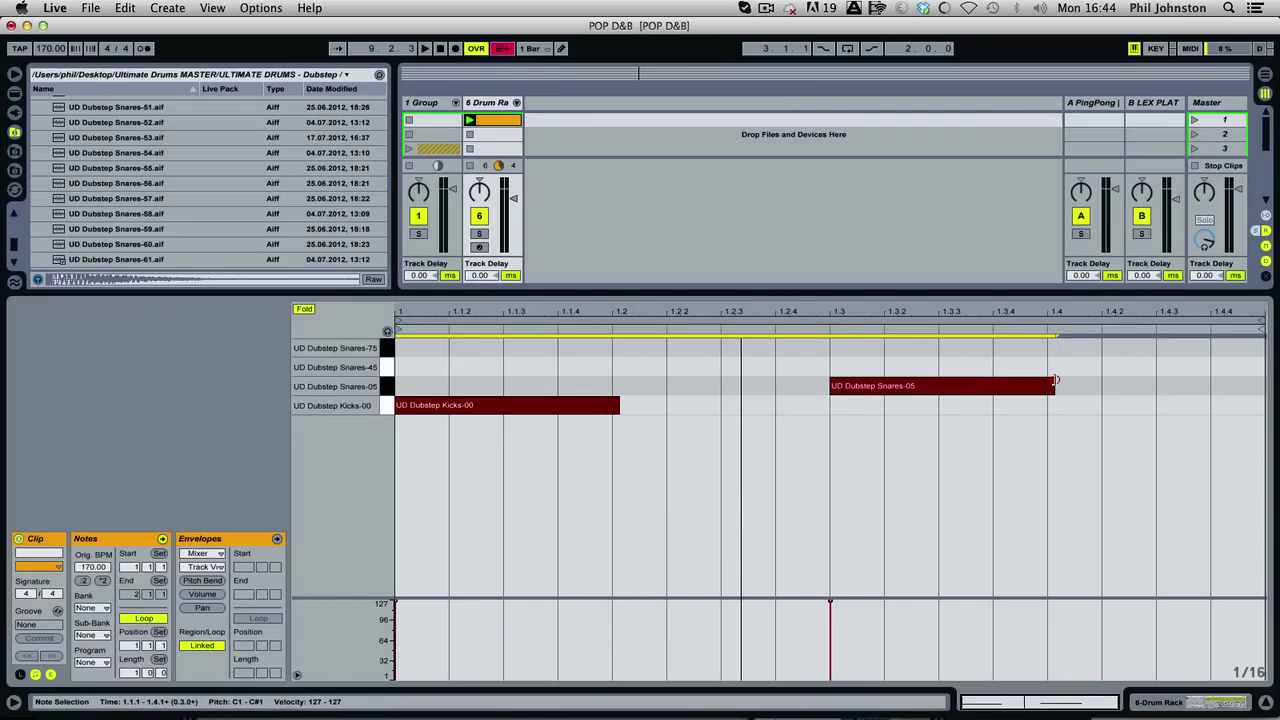
{"action": "key", "text": "space"}
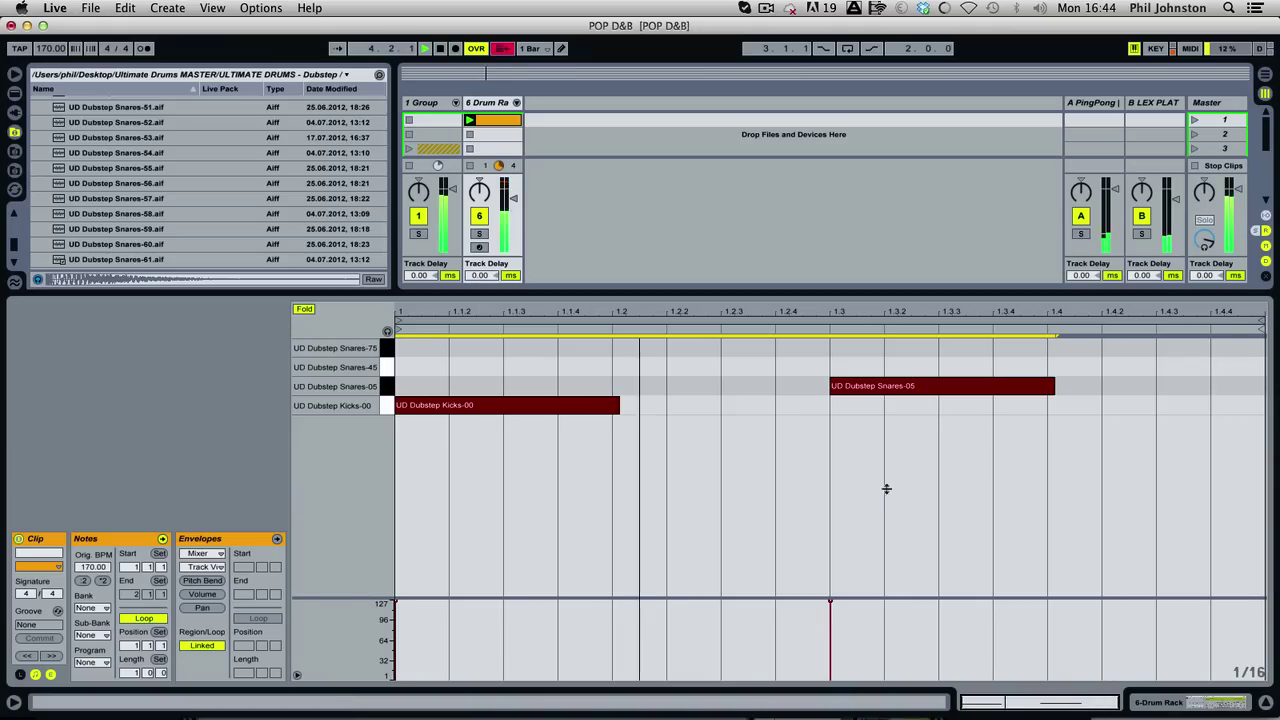
{"action": "key", "text": "space"}
Duplicate the loop to two bars and layer UD Dubstep Snares-45 and Snares-75 notes over the Snares-05 hits at 1.3 and 2.3.
{"action": "left_click", "coordinate": [786, 407]}
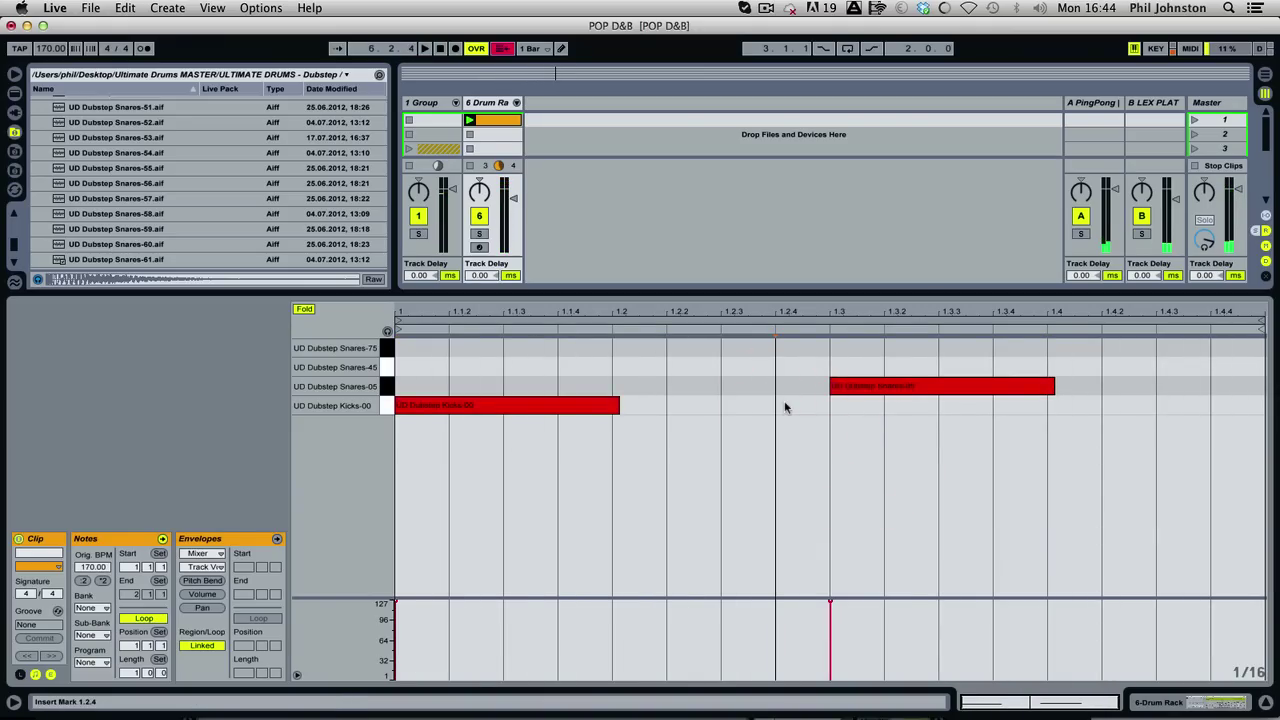
{"action": "left_click", "coordinate": [816, 318]}
{"action": "key", "text": "Up"}
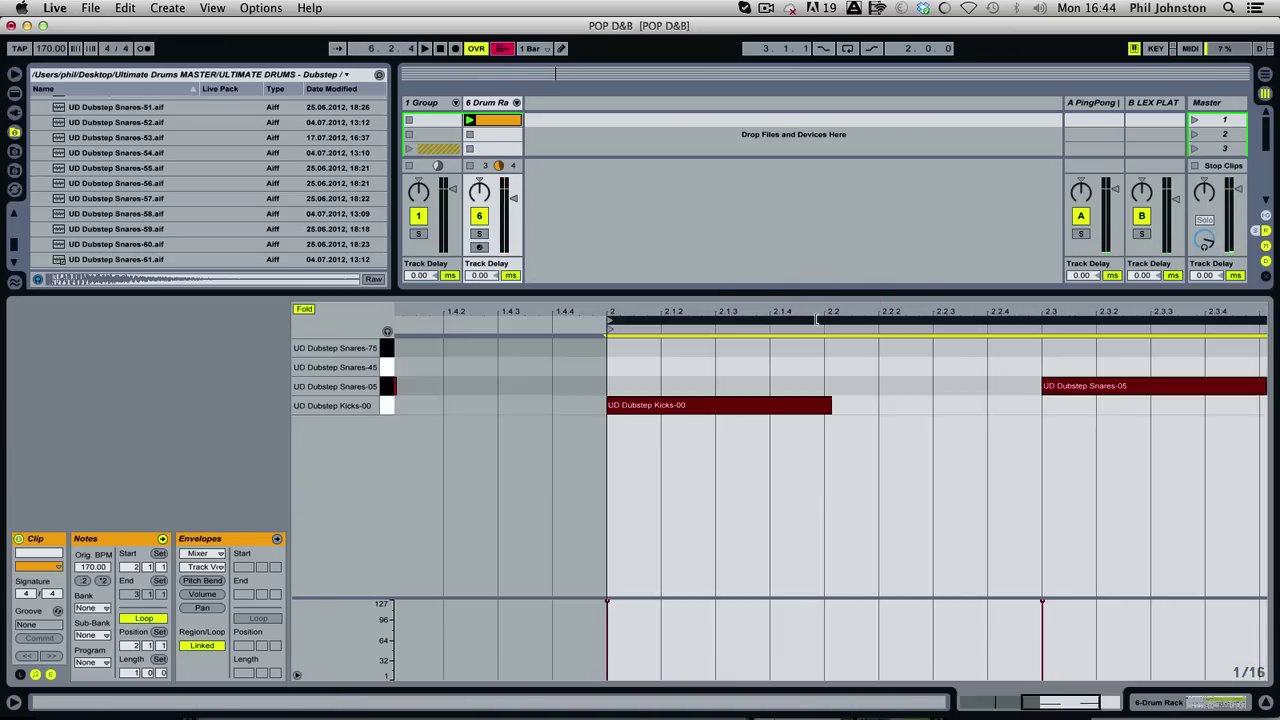
{"action": "left_click_drag", "start_coordinate": [805, 310], "coordinate": [930, 311]}
{"action": "left_click_drag", "start_coordinate": [836, 319], "coordinate": [222, 309]}
{"action": "mouse_move", "coordinate": [614, 356]}
{"action": "left_mouse_down"}
{"action": "mouse_move", "coordinate": [943, 377]}
{"action": "mouse_move", "coordinate": [1123, 363]}
{"action": "mouse_move", "coordinate": [1120, 385]}
{"action": "mouse_move", "coordinate": [1120, 348]}
{"action": "left_mouse_up"}
{"action": "key", "text": "space"}
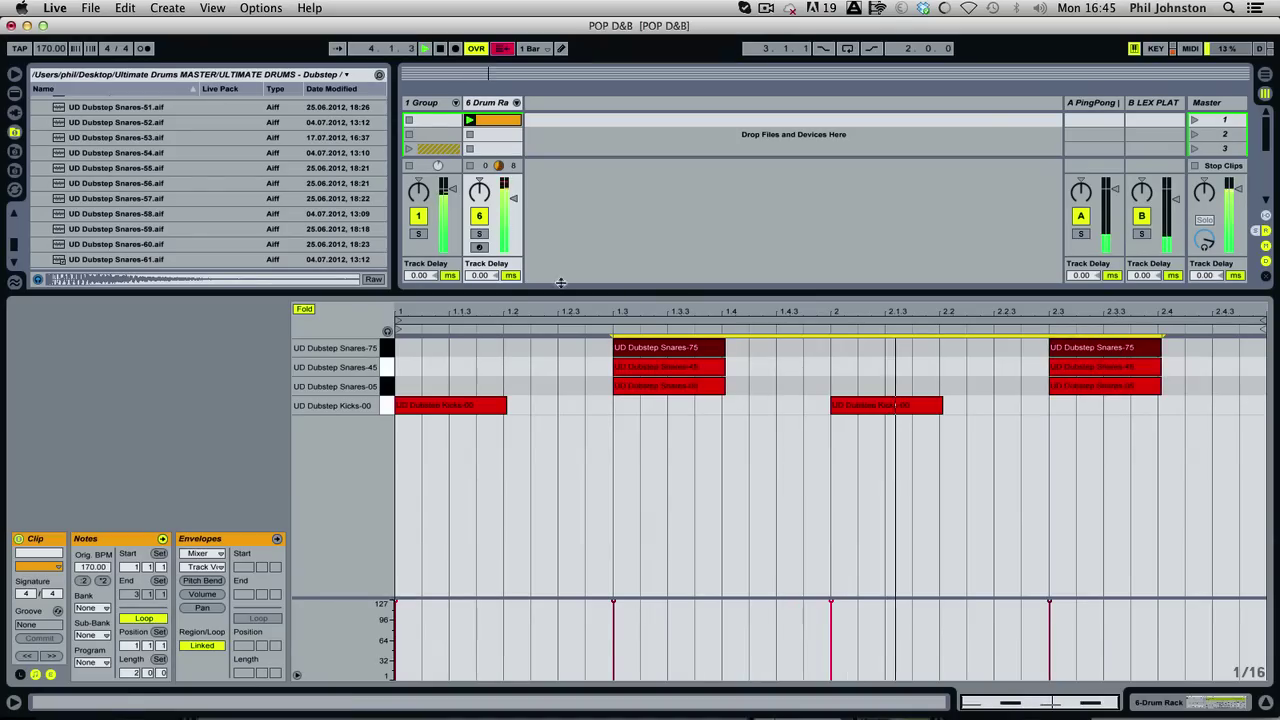
Lower the volumes of the three snare chains, C#1 to about -12.3 dB, and rebalance the kick chain and track 6 levels.
{"action": "left_click", "coordinate": [496, 203]}
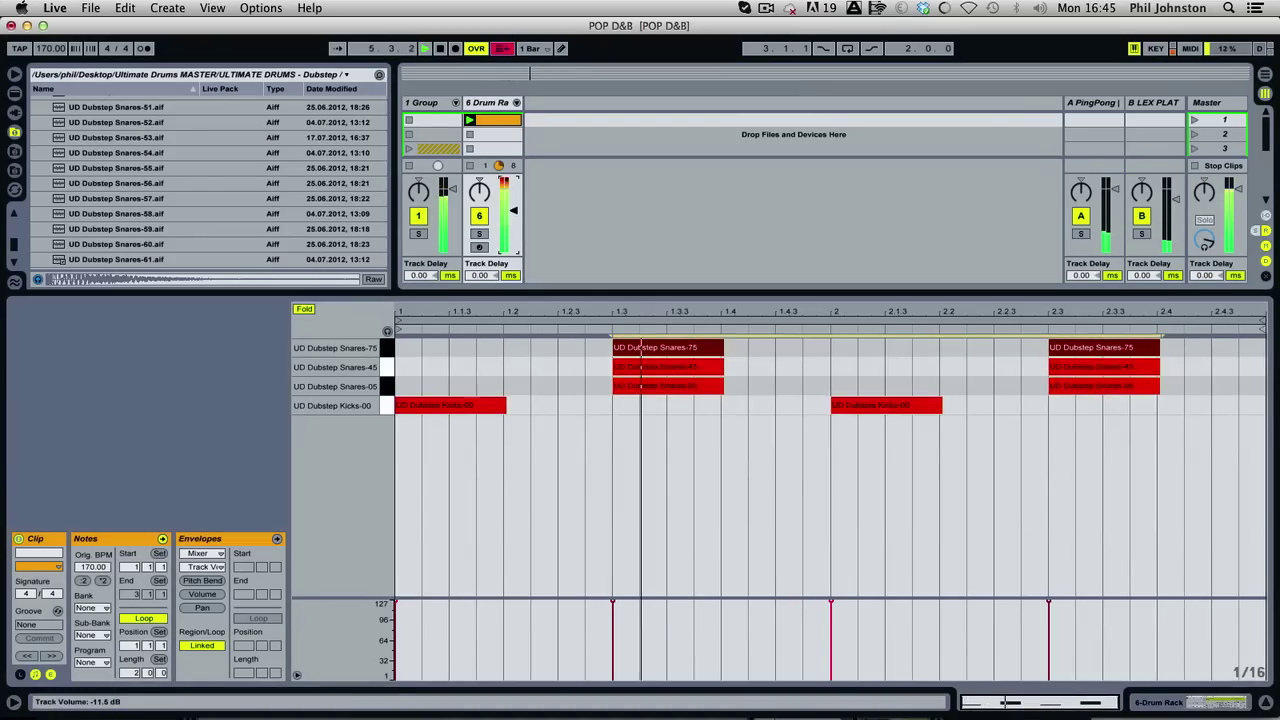
{"action": "left_click", "coordinate": [490, 102]}
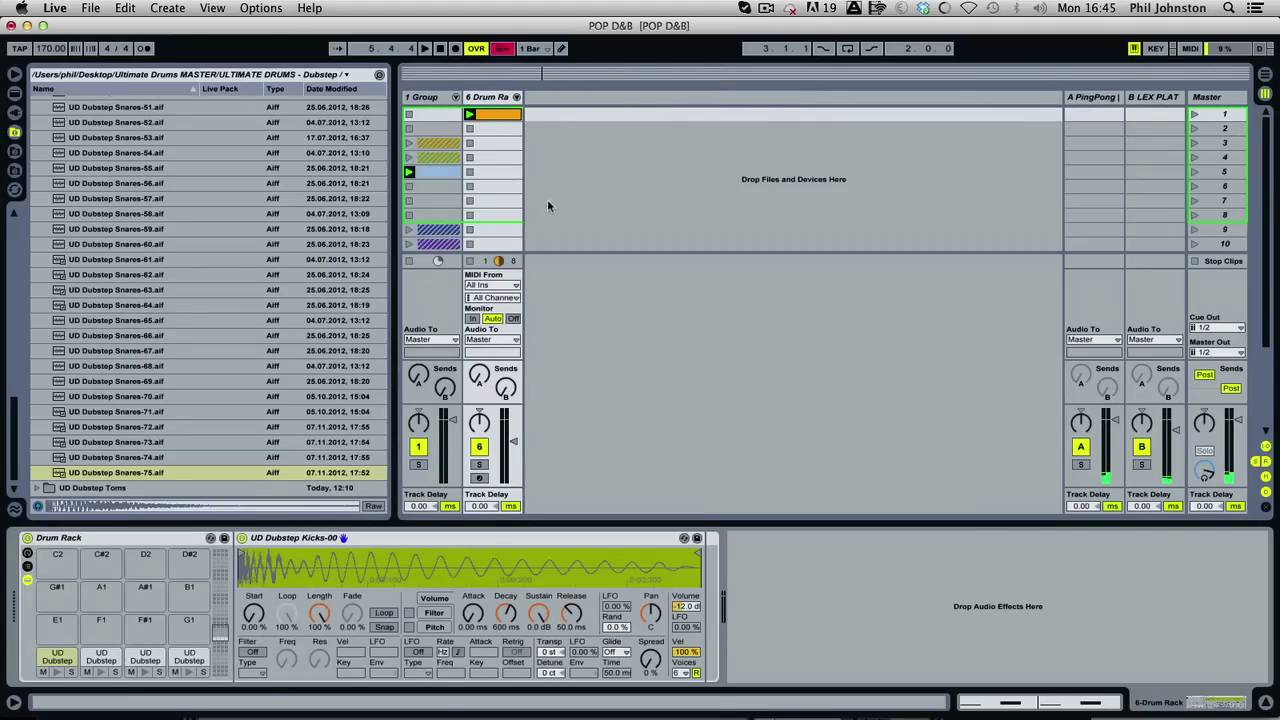
{"action": "left_click", "coordinate": [516, 97]}
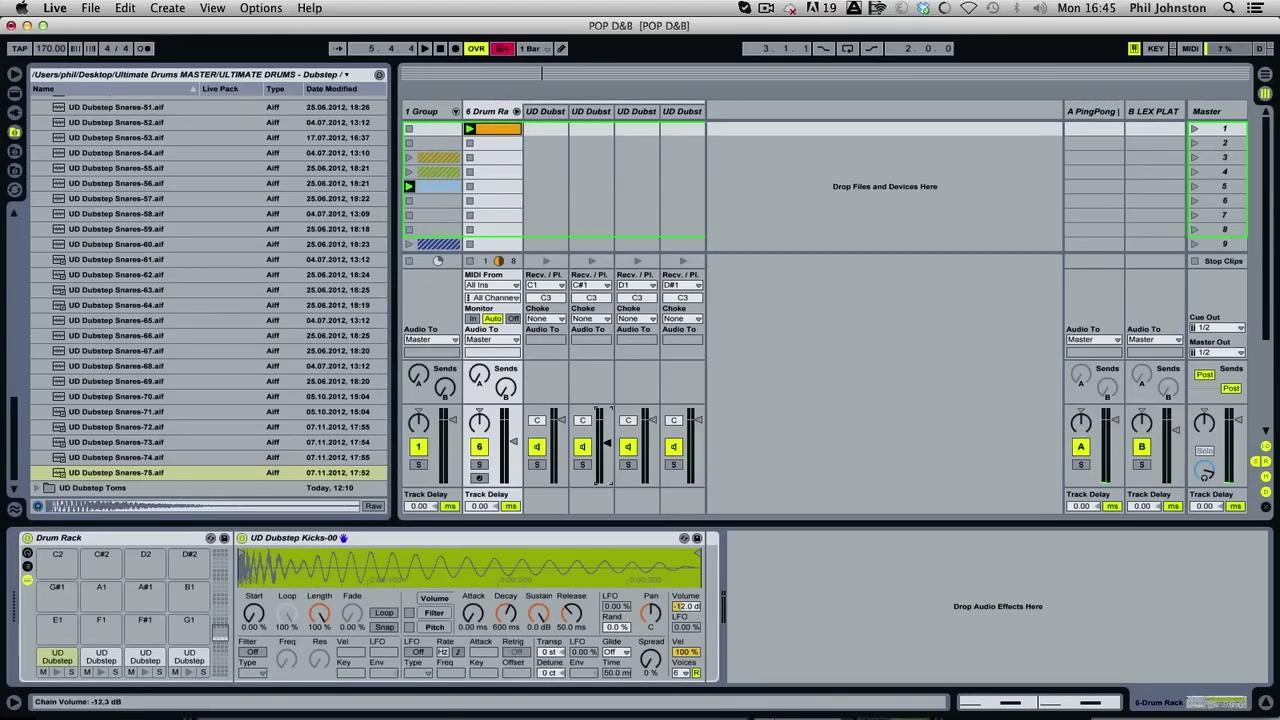
{"action": "left_click_drag", "start_coordinate": [698, 420], "coordinate": [698, 435]}
{"action": "key", "text": "space"}
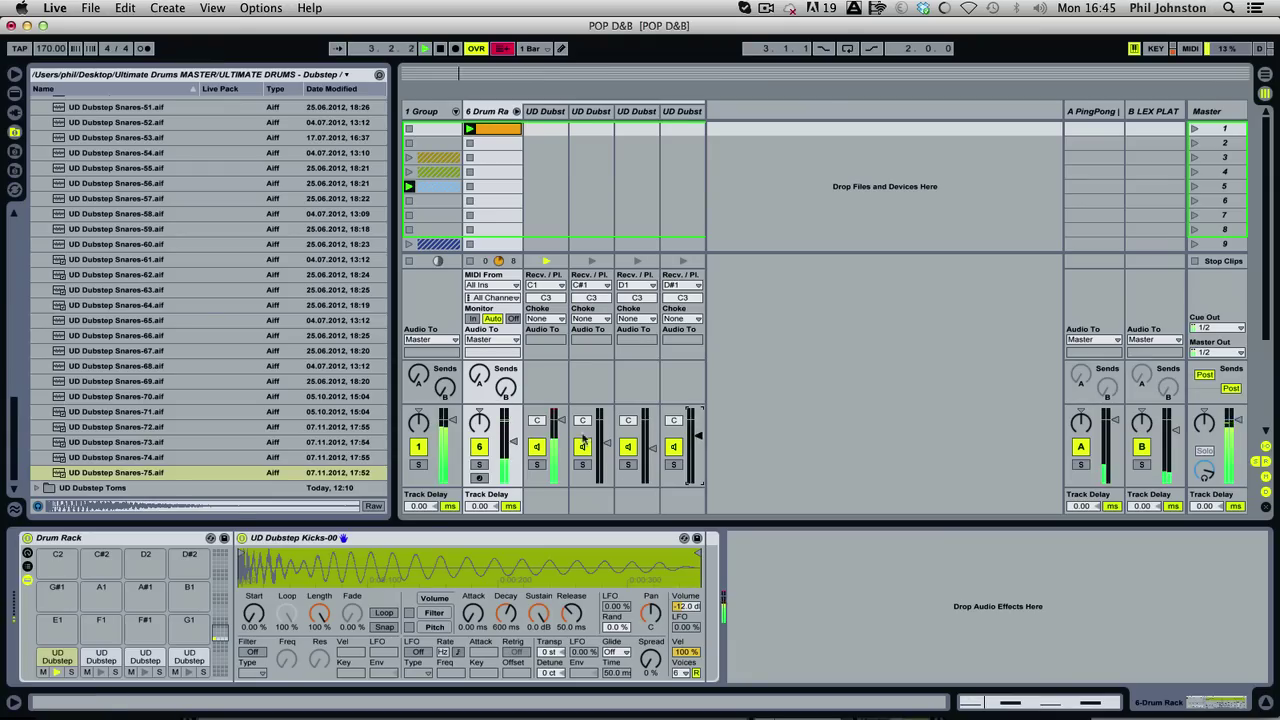
{"action": "left_click_drag", "start_coordinate": [561, 420], "coordinate": [514, 436]}
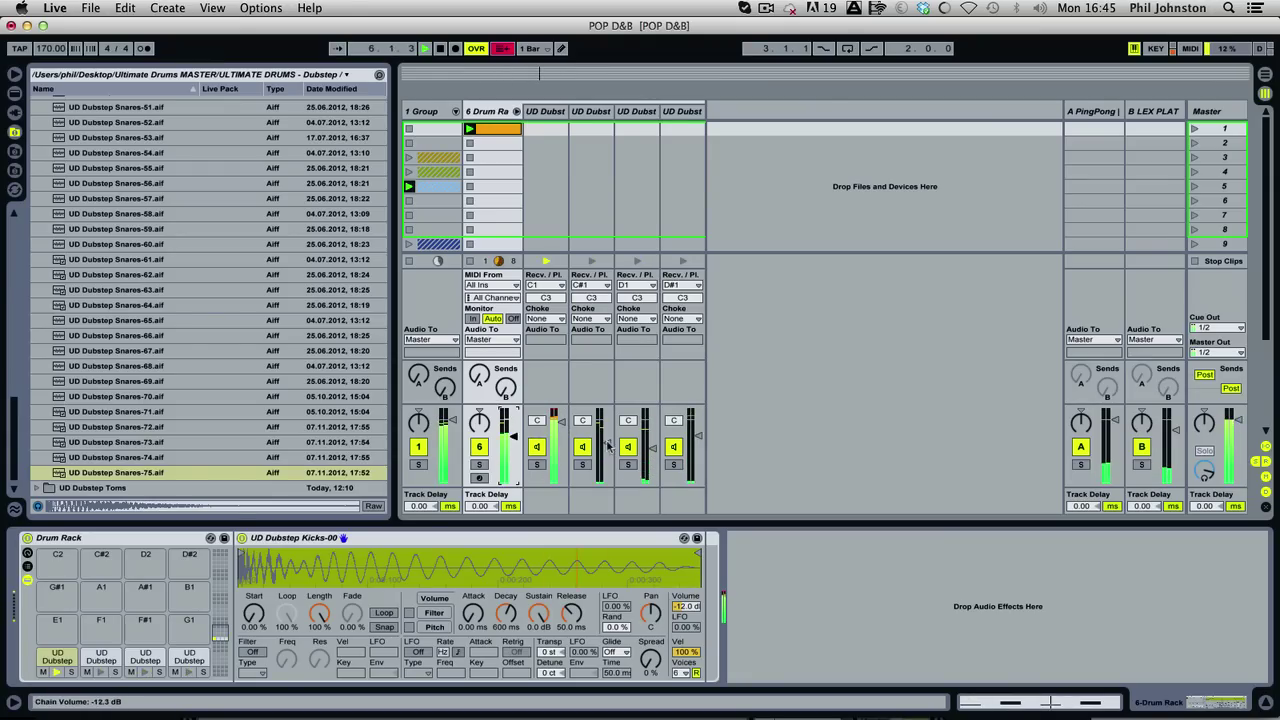
Add a second UD Dubstep Kicks-00 note at 2.2.1 during playback and extend it to two sixteenths.
{"action": "double_click", "coordinate": [491, 128]}
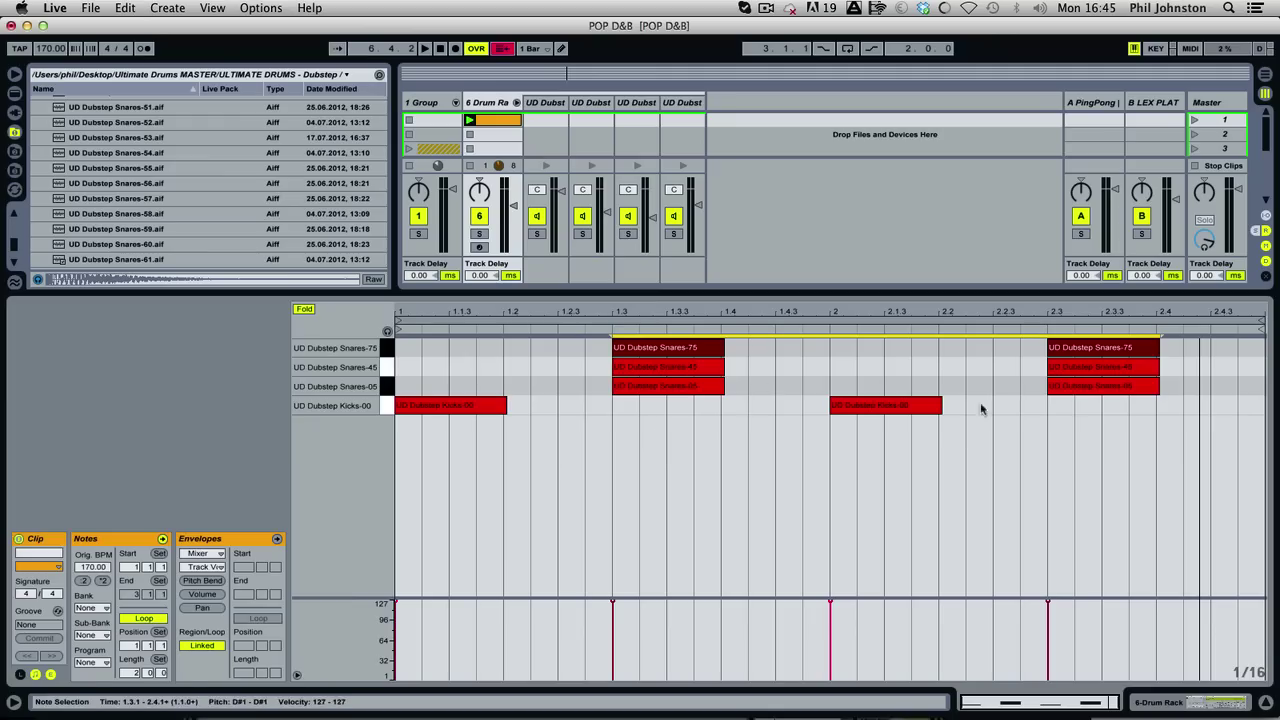
{"action": "key", "text": "space"}
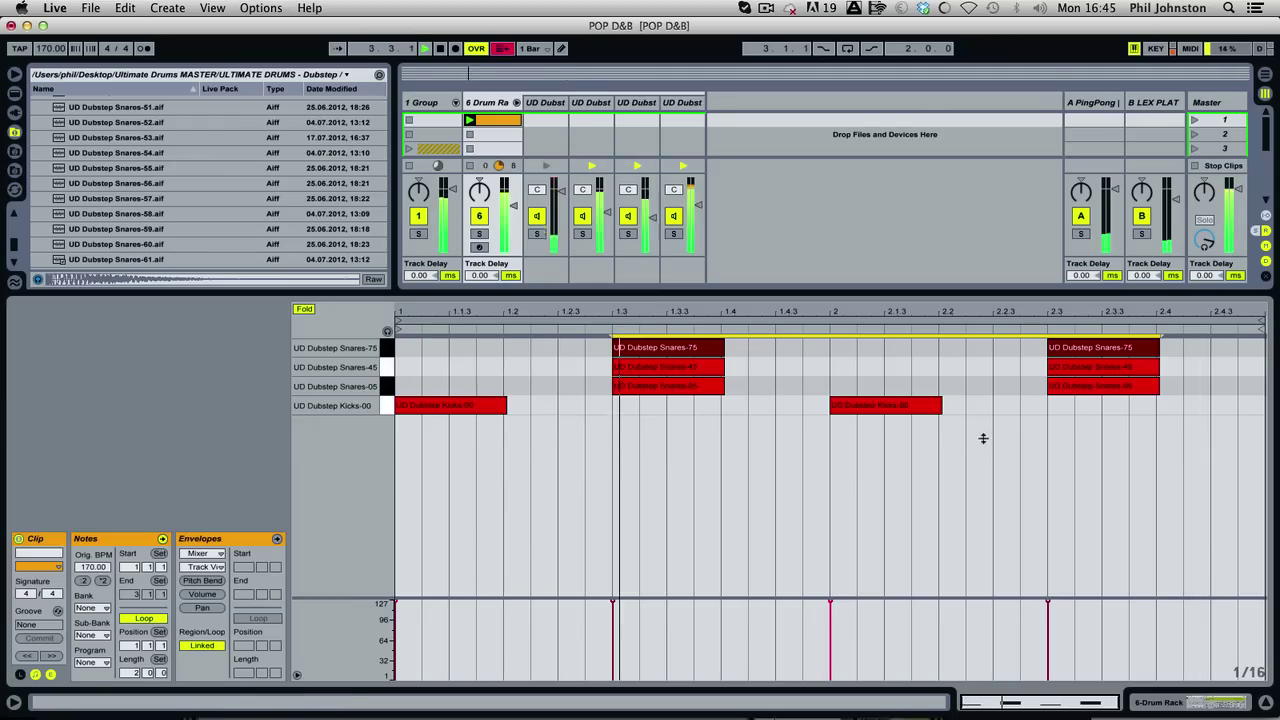
{"action": "double_click", "coordinate": [962, 405]}
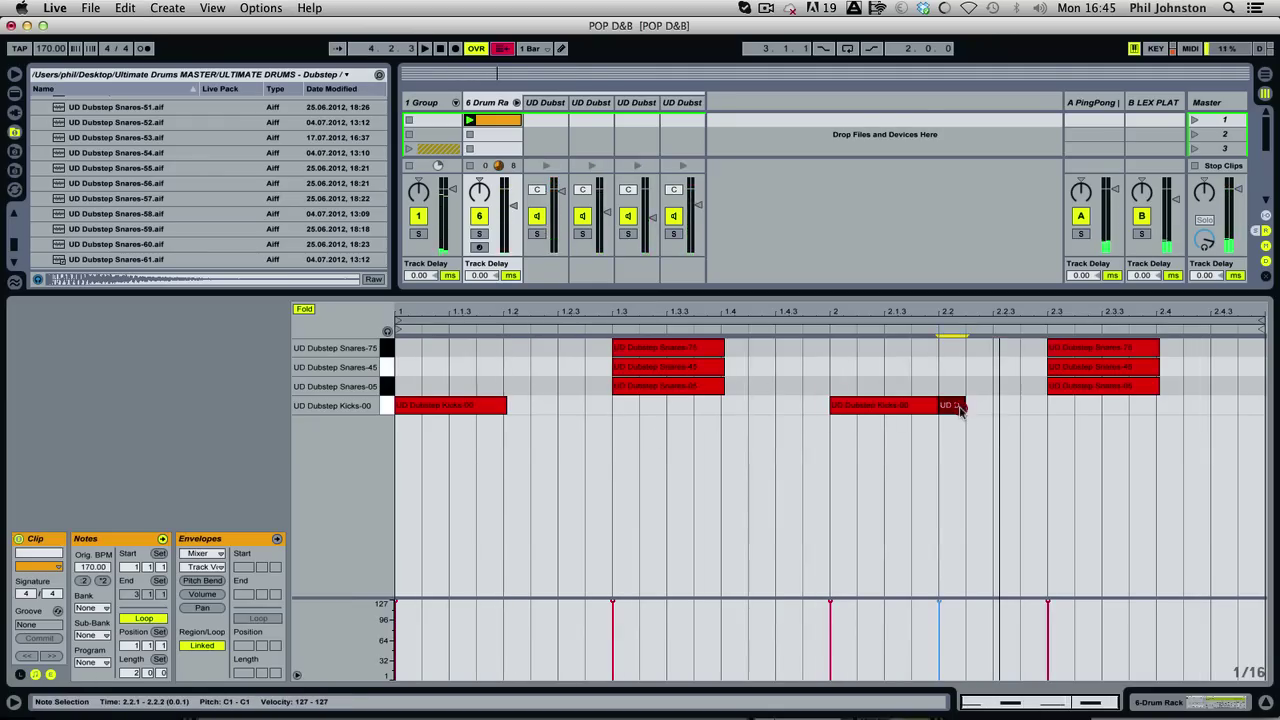
{"action": "left_click_drag", "start_coordinate": [968, 405], "coordinate": [1006, 405]}
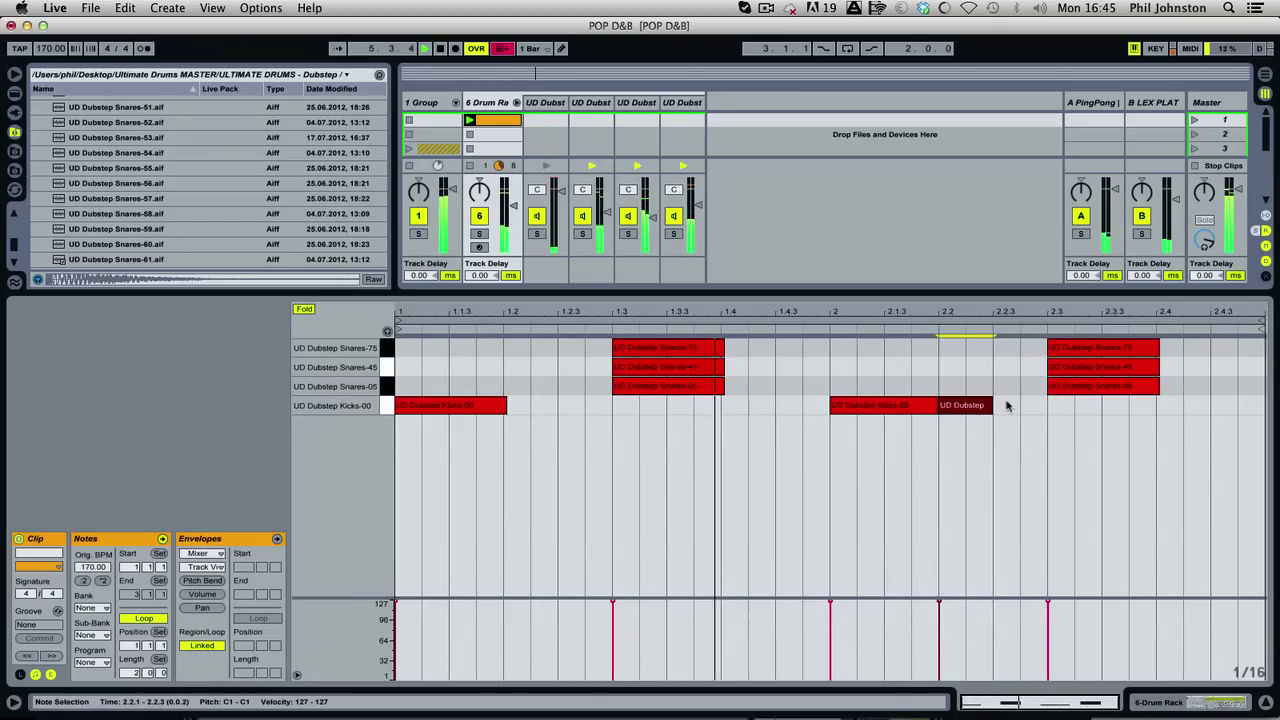
Move the short kick note from 2.2.1 to 2.2.3 and copy it to 2.4.1.
{"action": "left_click_drag", "start_coordinate": [982, 408], "coordinate": [1018, 406]}
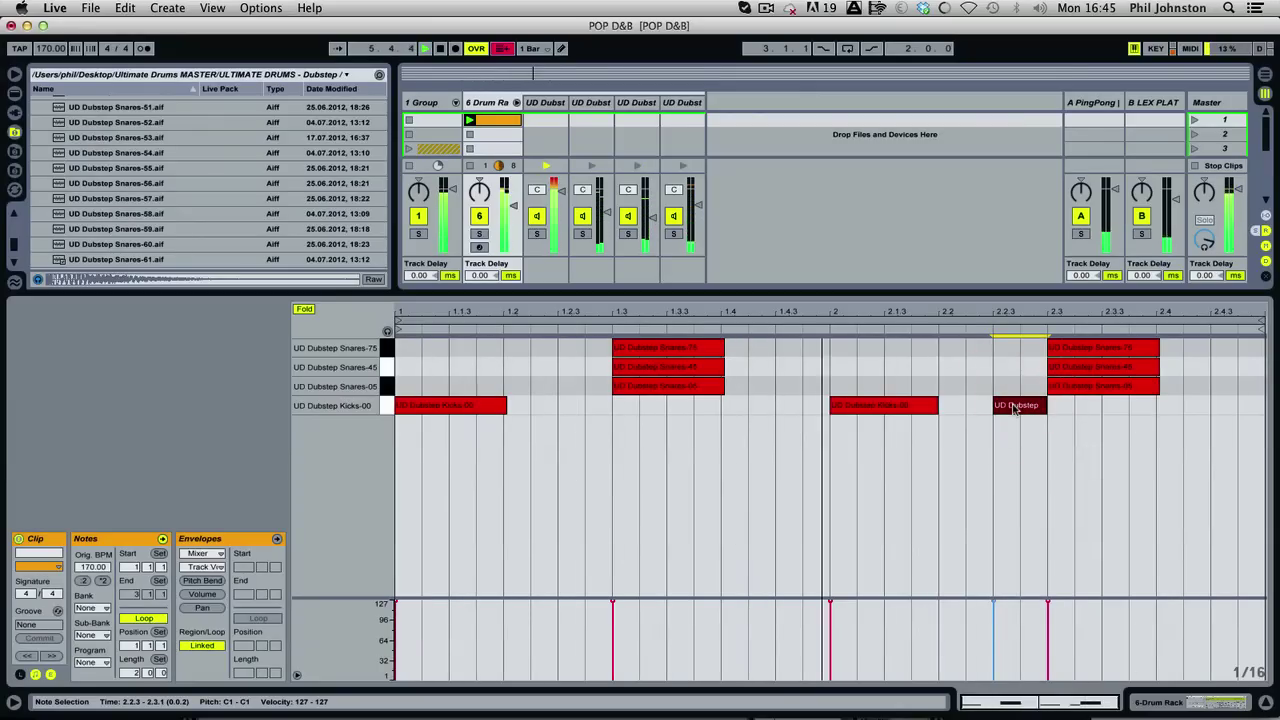
{"action": "left_click_drag", "start_coordinate": [1017, 407], "coordinate": [1187, 405]}
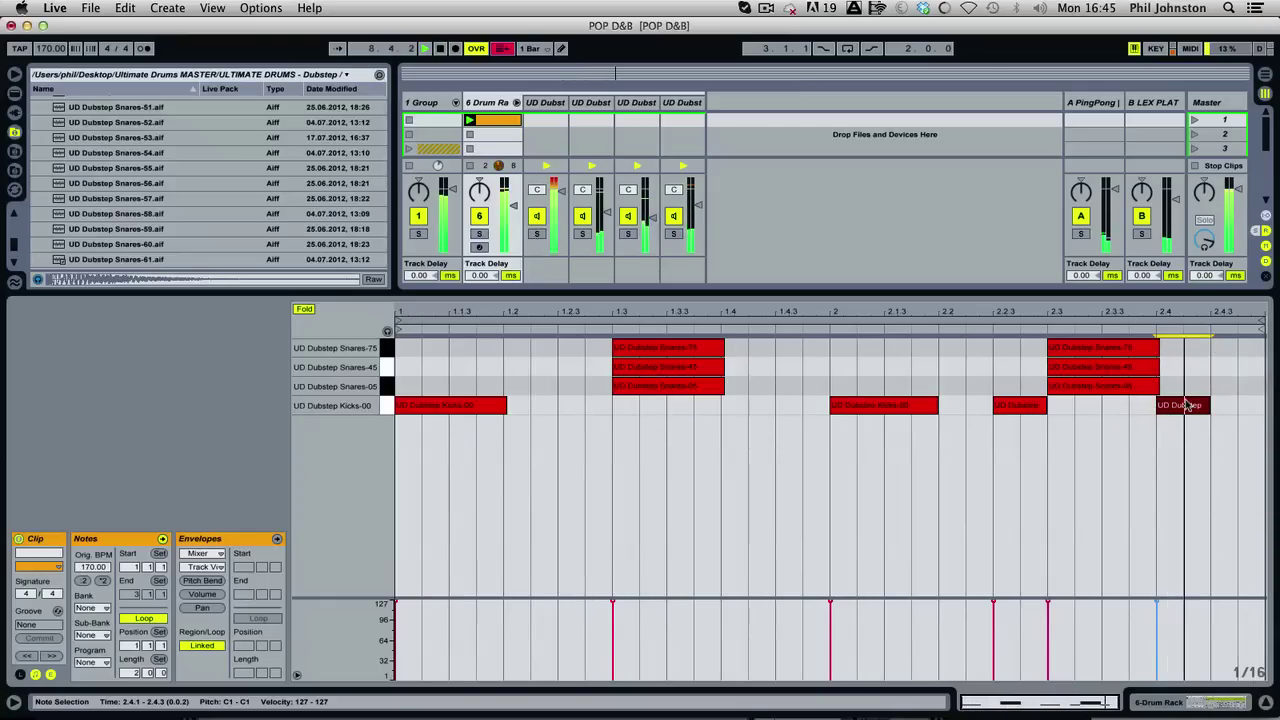
{"action": "left_click", "coordinate": [1042, 420]}
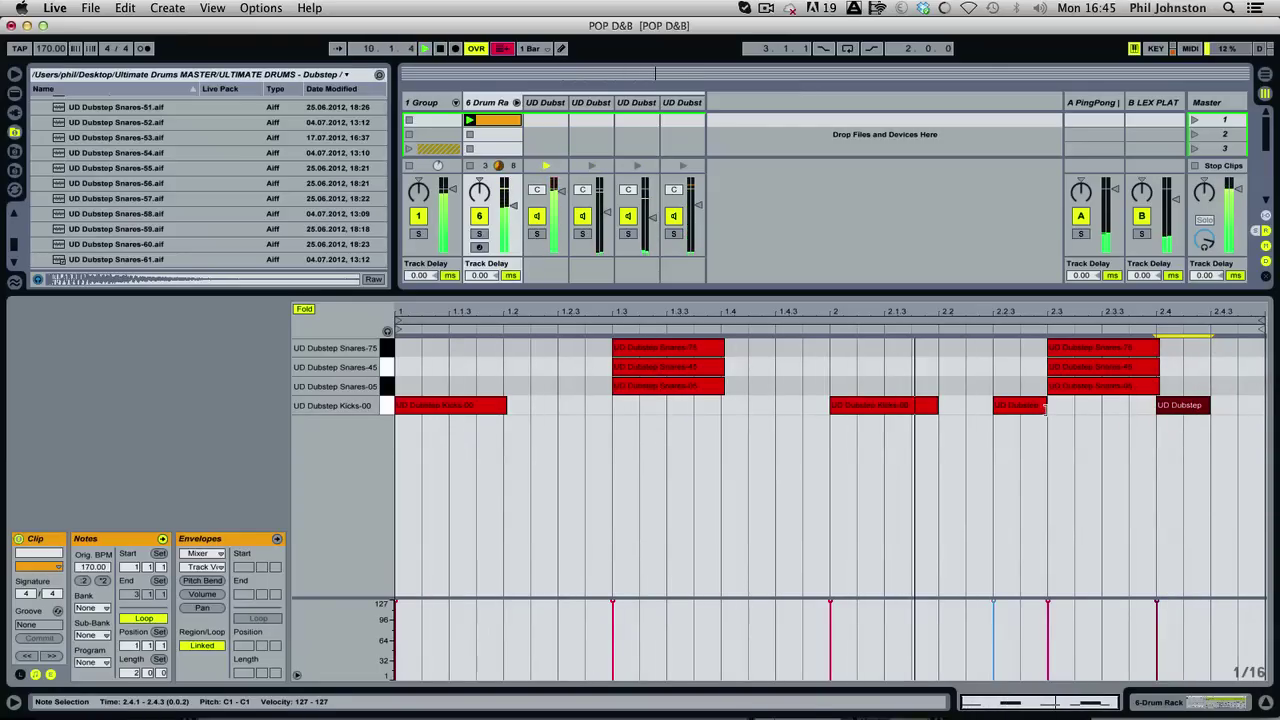
Shorten the kick at 2.2.3 to one sixteenth and add another sixteenth kick at 2.2.4 with its velocity lowered to 97.
{"action": "left_click_drag", "start_coordinate": [1035, 318], "coordinate": [1038, 402]}
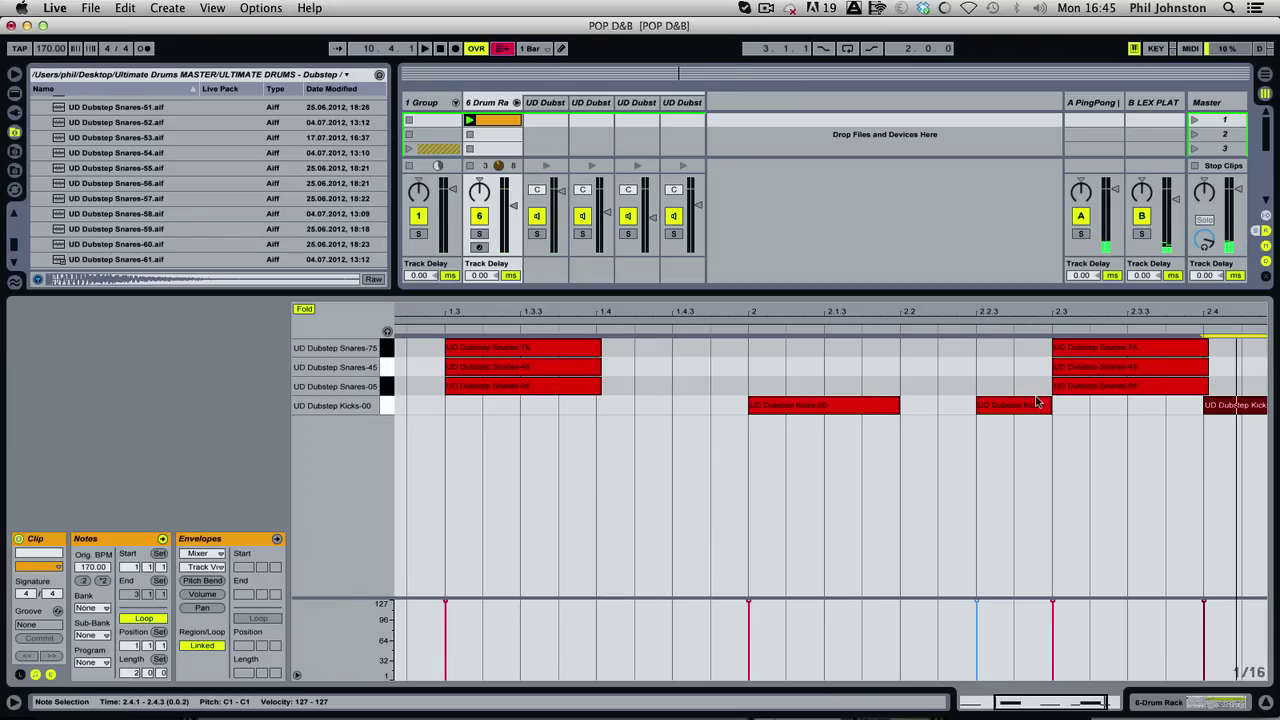
{"action": "left_click", "coordinate": [1045, 405]}
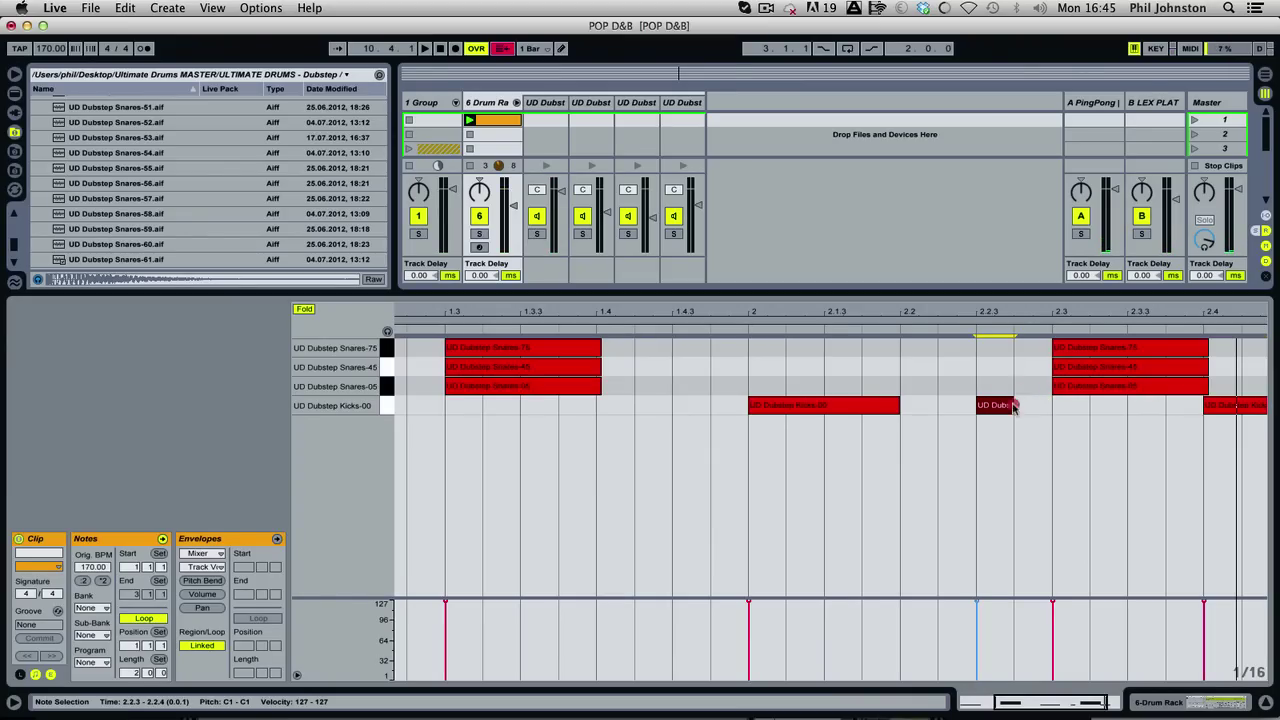
{"action": "double_click", "coordinate": [1031, 404]}
{"action": "key", "text": "space"}
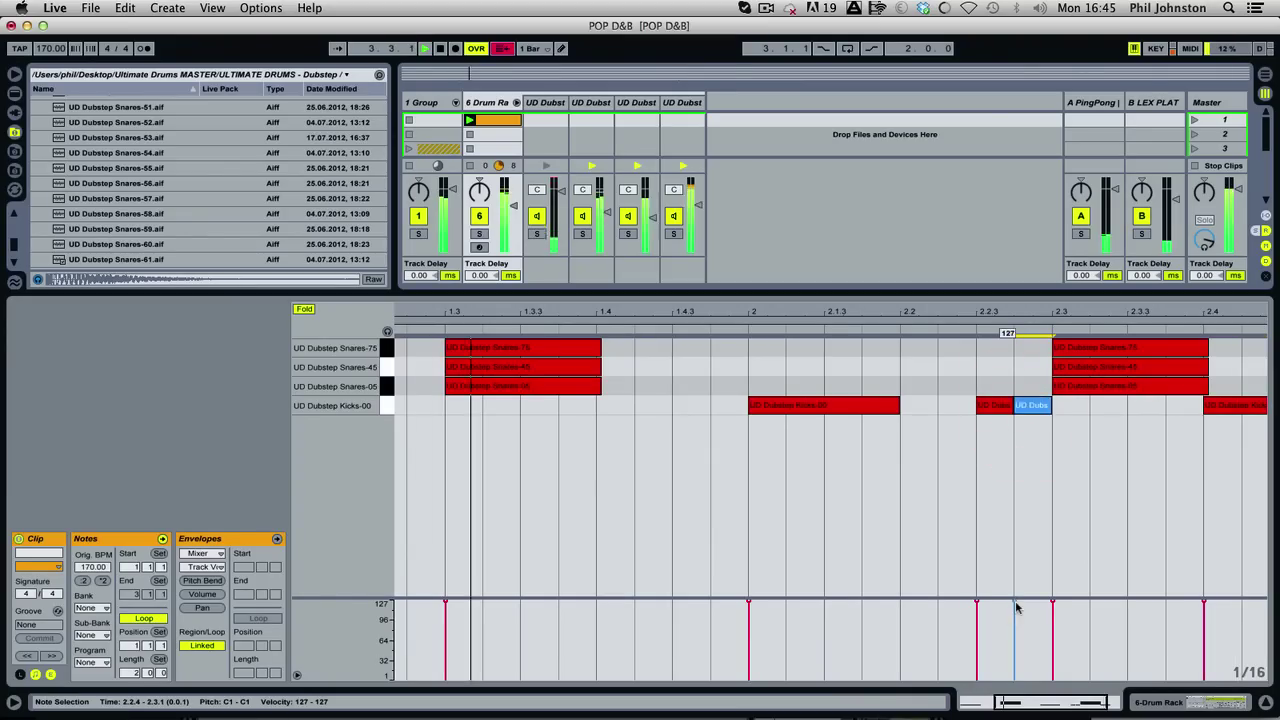
{"action": "left_click_drag", "start_coordinate": [1016, 607], "coordinate": [1016, 620]}
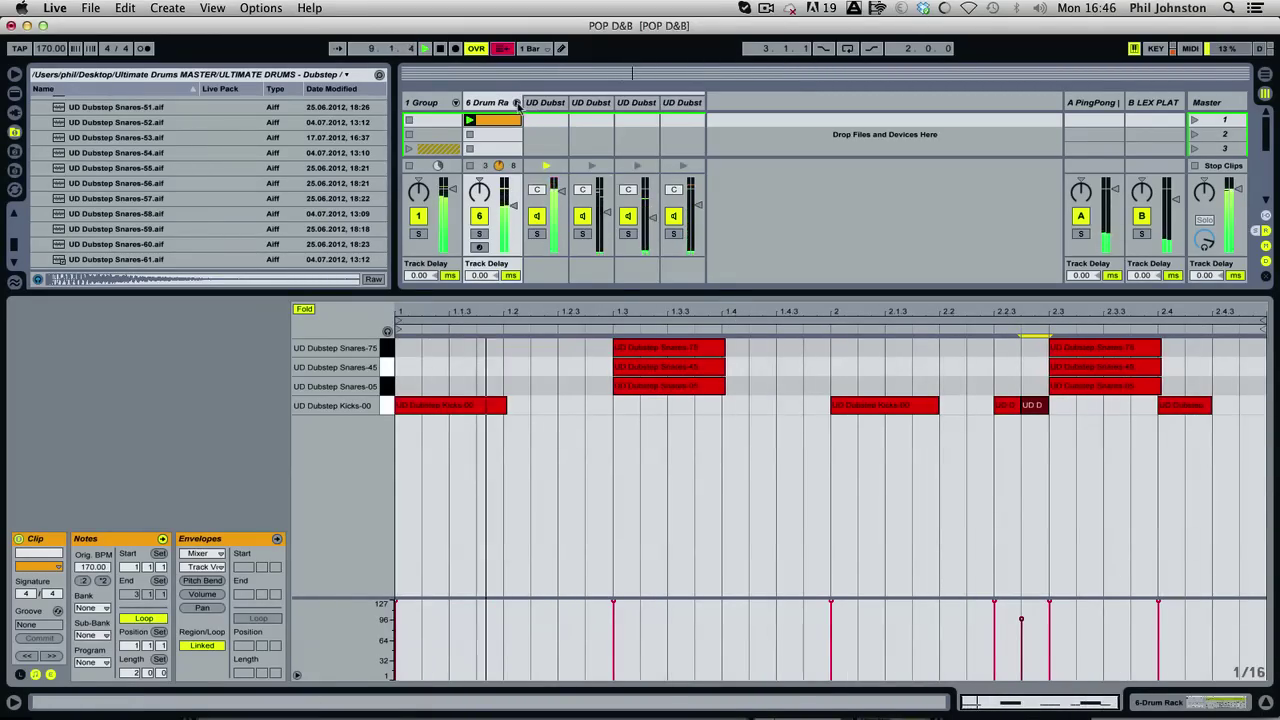
Collapse the Drum Rack chains in the mixer and shorten the kick note at 2.4.1 to one sixteenth.
{"action": "left_click", "coordinate": [516, 102]}
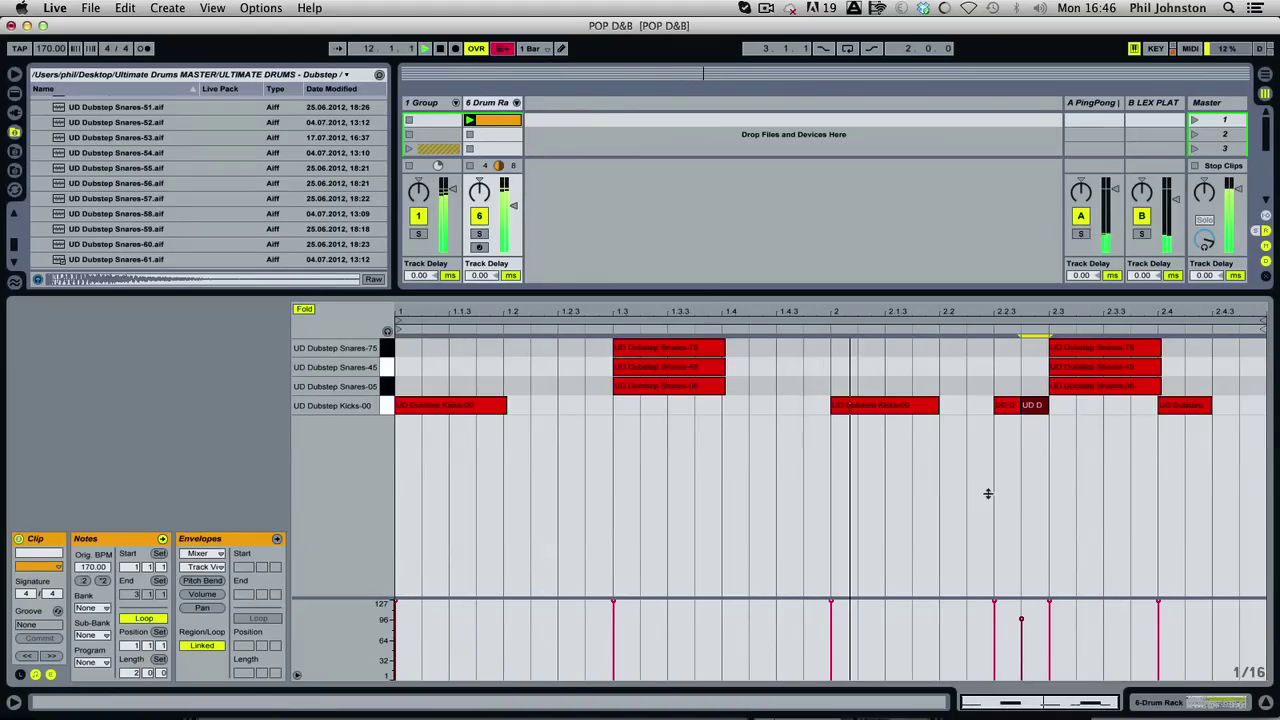
{"action": "left_click", "coordinate": [1019, 408]}
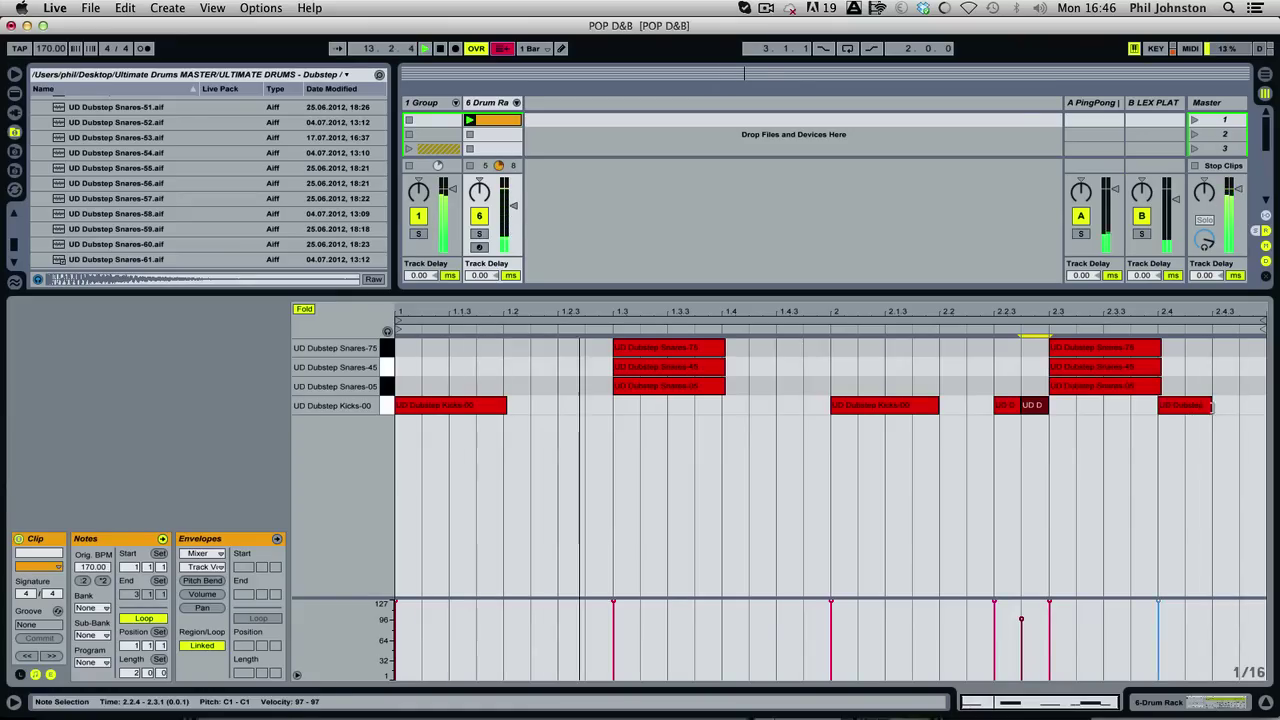
{"action": "left_click_drag", "start_coordinate": [1209, 406], "coordinate": [1182, 406]}
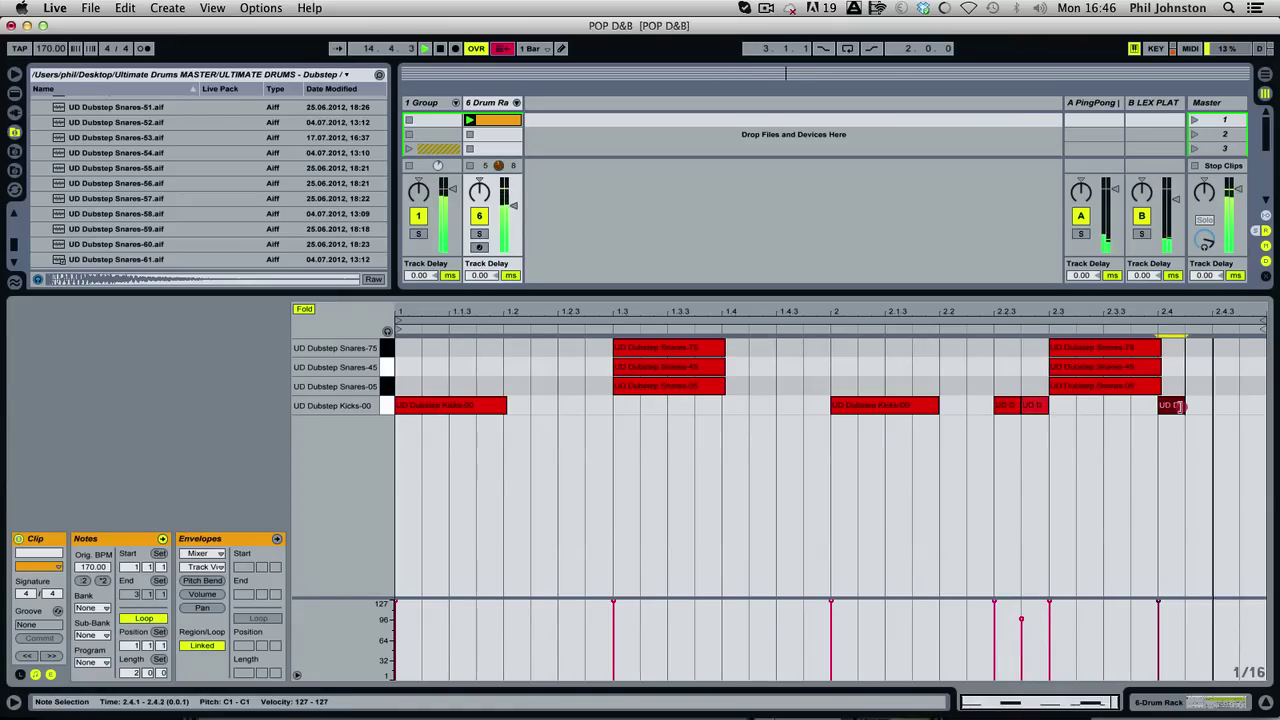
{"action": "left_click", "coordinate": [1177, 406]}
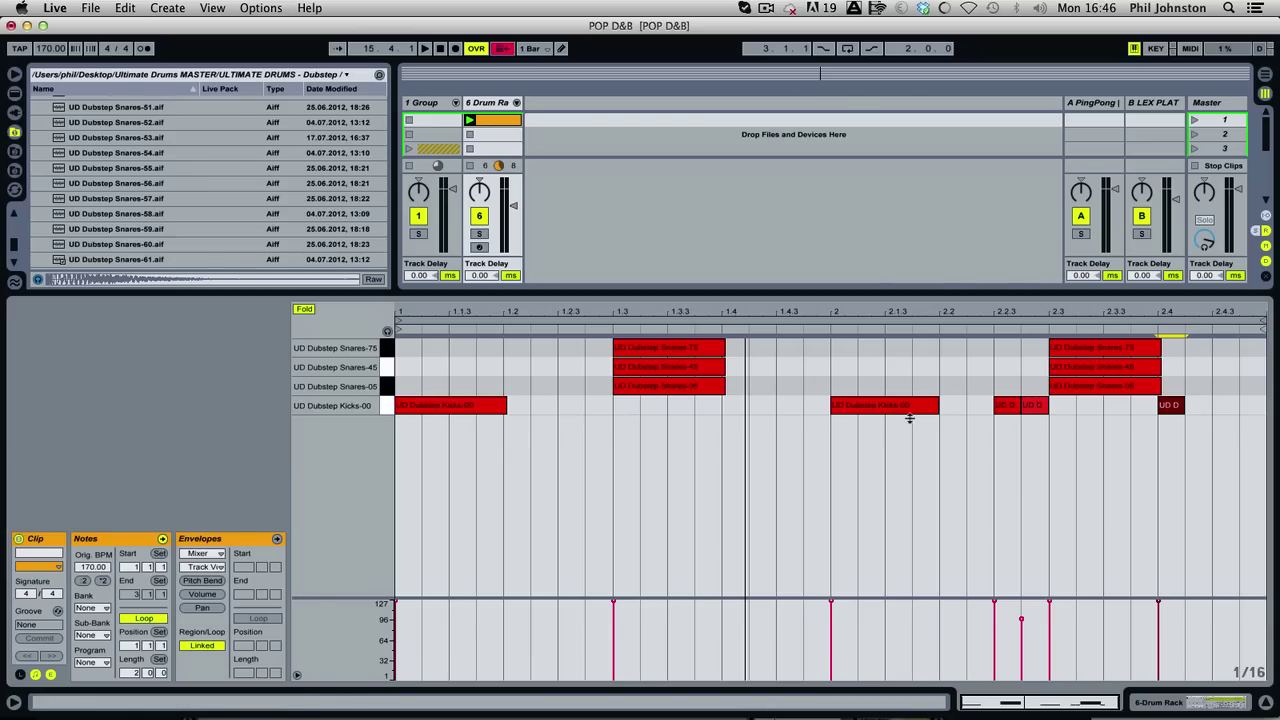
Select the two one-beat kick notes at the start of each bar and play the pattern back.
{"action": "left_click_drag", "start_coordinate": [960, 409], "coordinate": [511, 423]}
{"action": "left_click", "coordinate": [455, 405]}
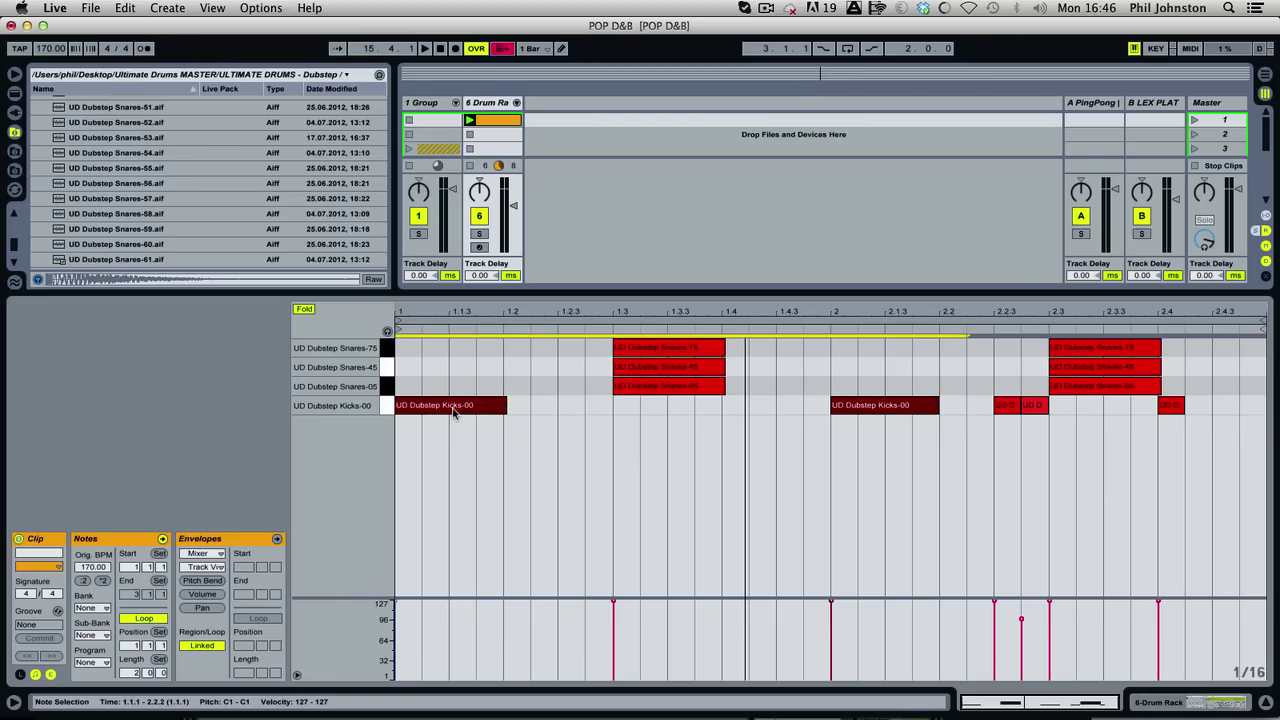
{"action": "key", "text": "space"}
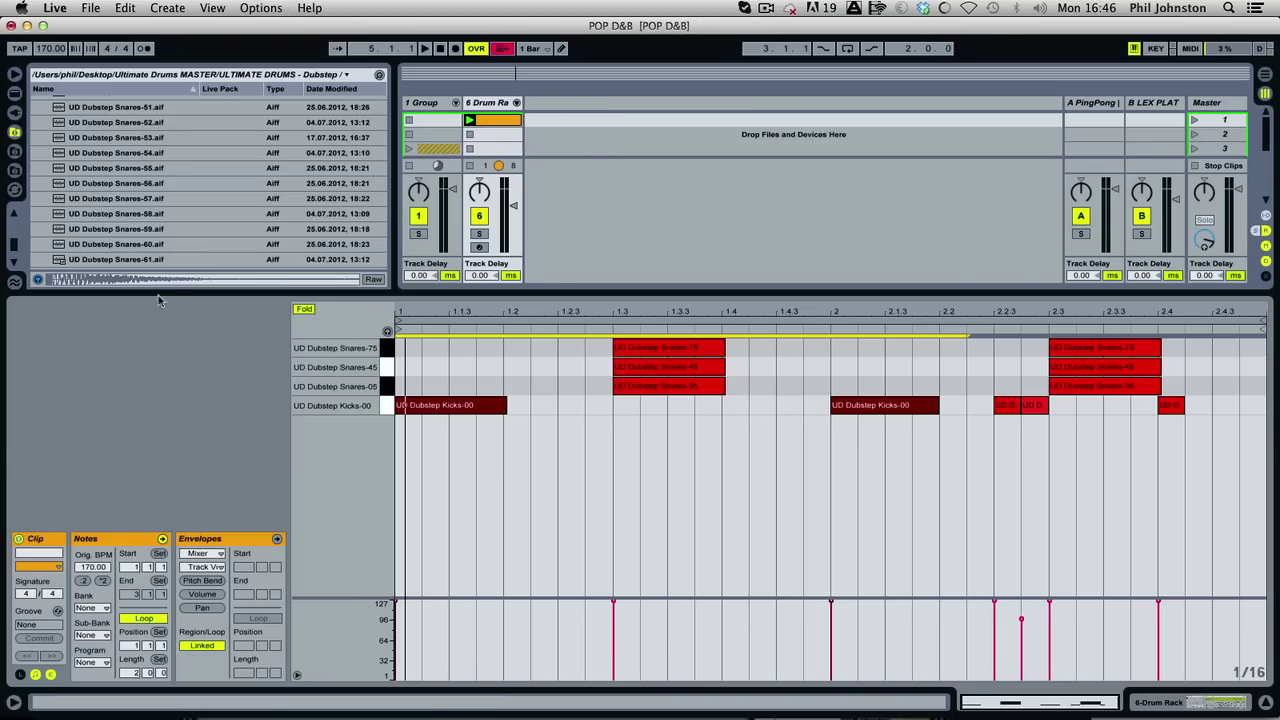
Enlarge the browser area, collapse the UD Dubstep Snares folder and audition the samples in UD Dubstep Toms.
{"action": "left_click_drag", "start_coordinate": [172, 292], "coordinate": [191, 455]}
{"action": "scroll", "coordinate": [160, 185], "scroll_direction": "up", "scroll_amount": 15}
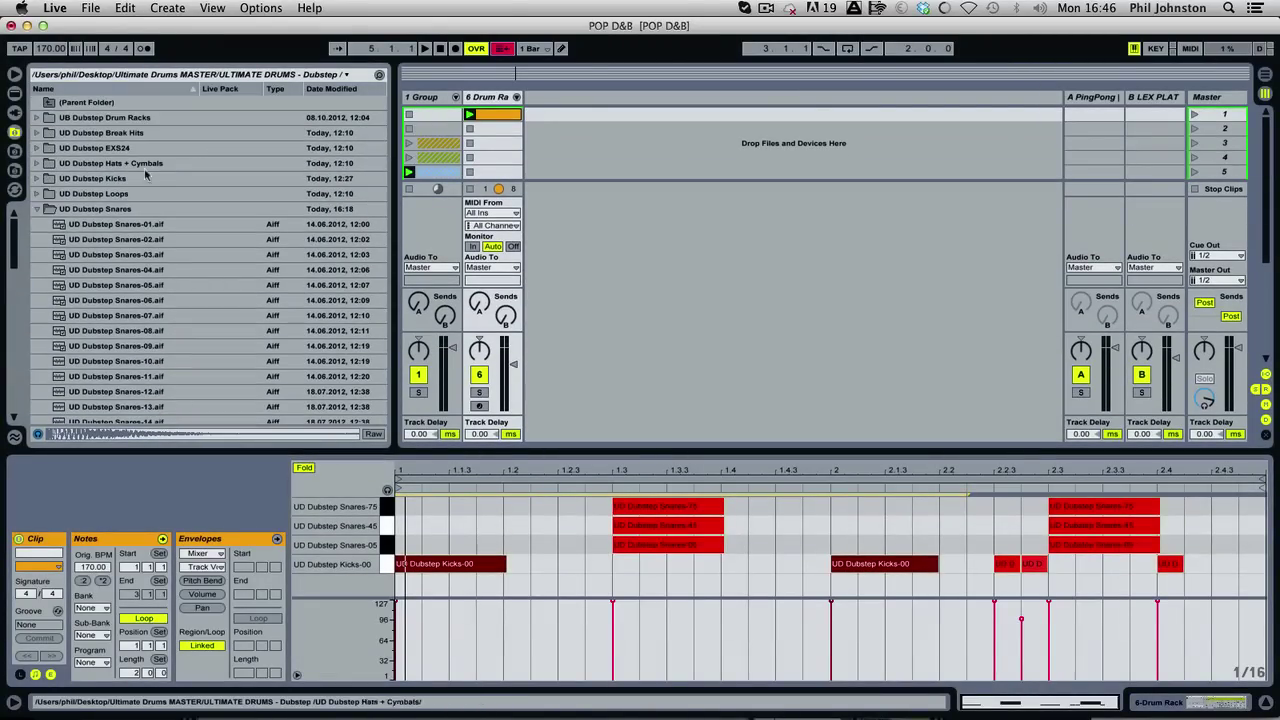
{"action": "left_click", "coordinate": [35, 209]}
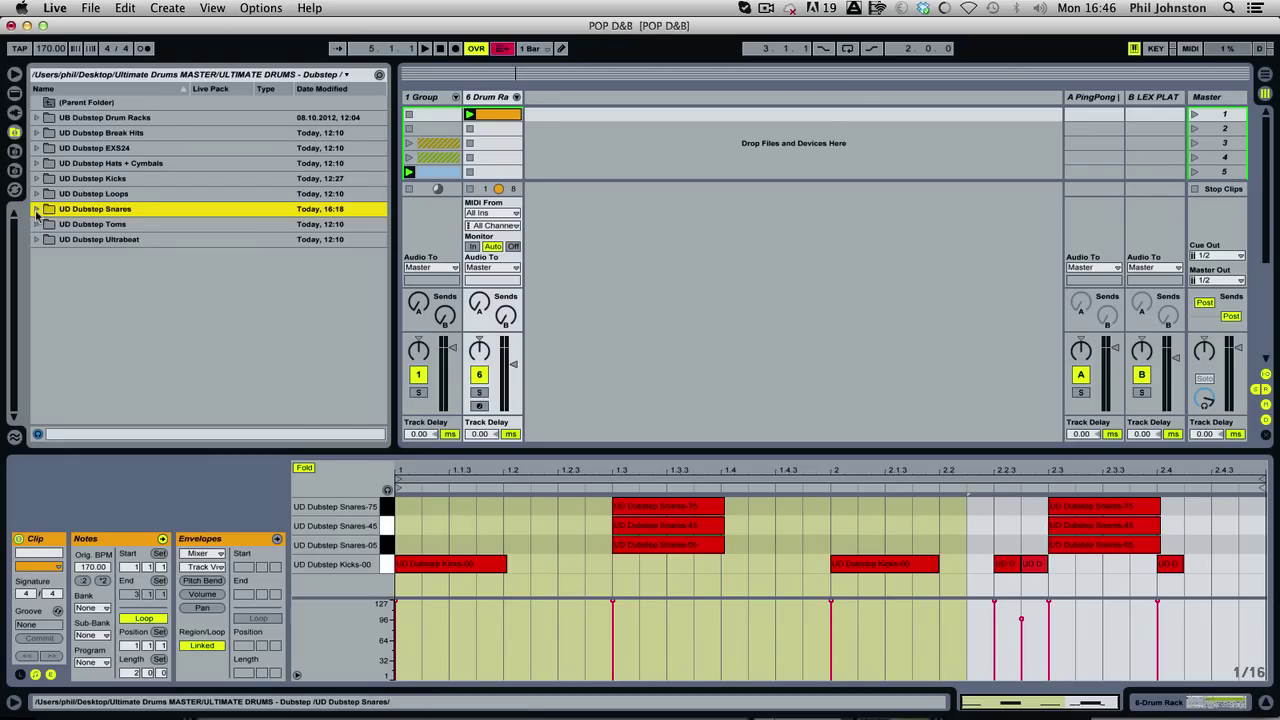
{"action": "left_click", "coordinate": [36, 224]}
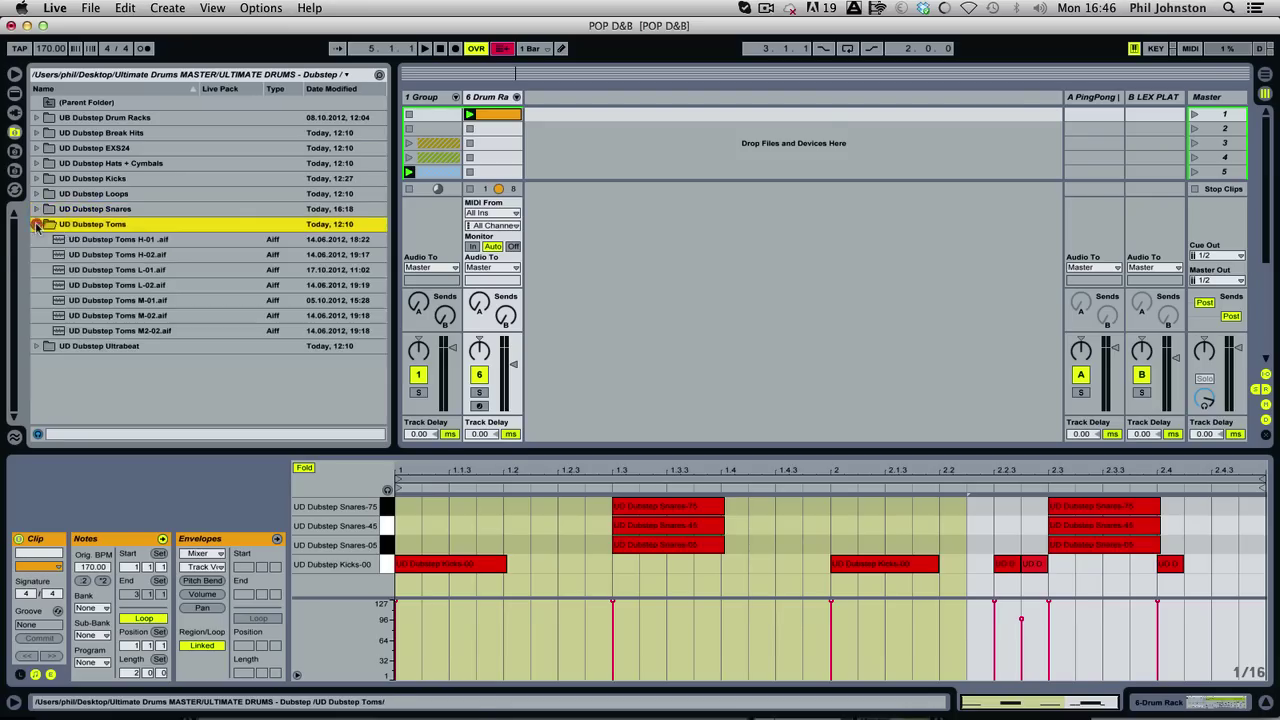
{"action": "left_click", "coordinate": [132, 240]}
{"action": "left_click", "coordinate": [130, 254]}
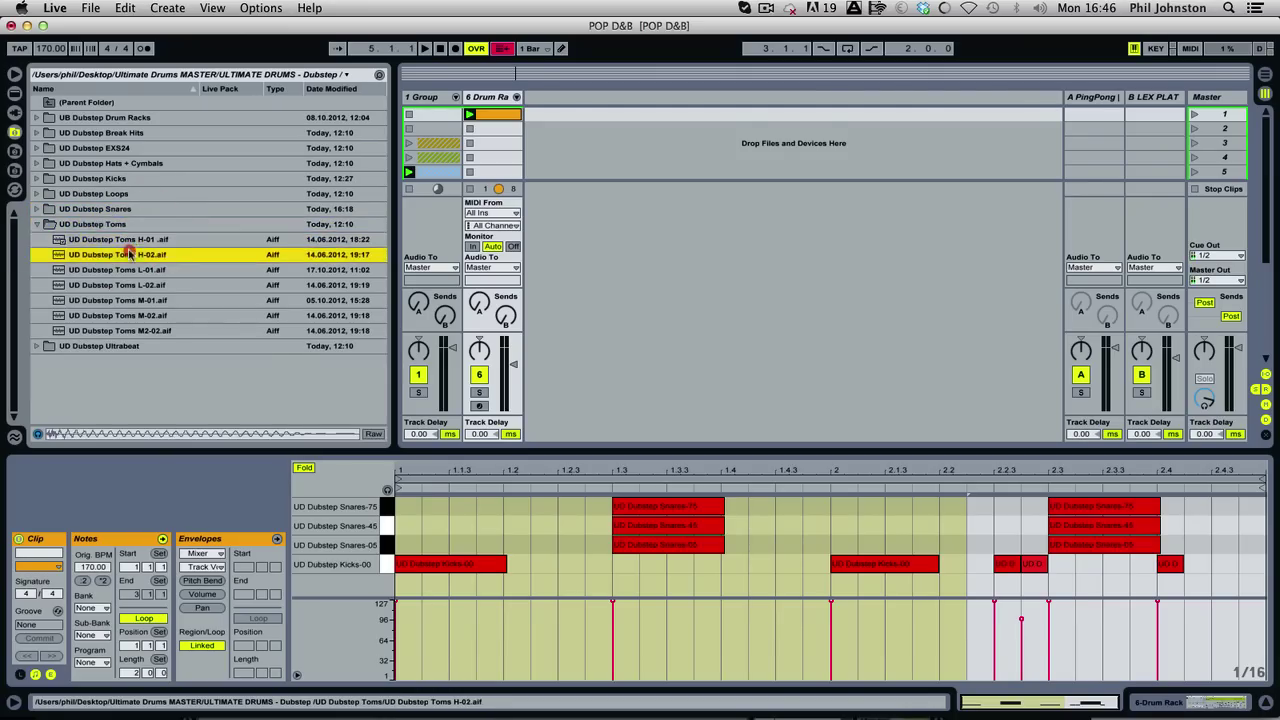
{"action": "left_click", "coordinate": [124, 269]}
{"action": "left_click", "coordinate": [123, 285]}
{"action": "left_click", "coordinate": [122, 300]}
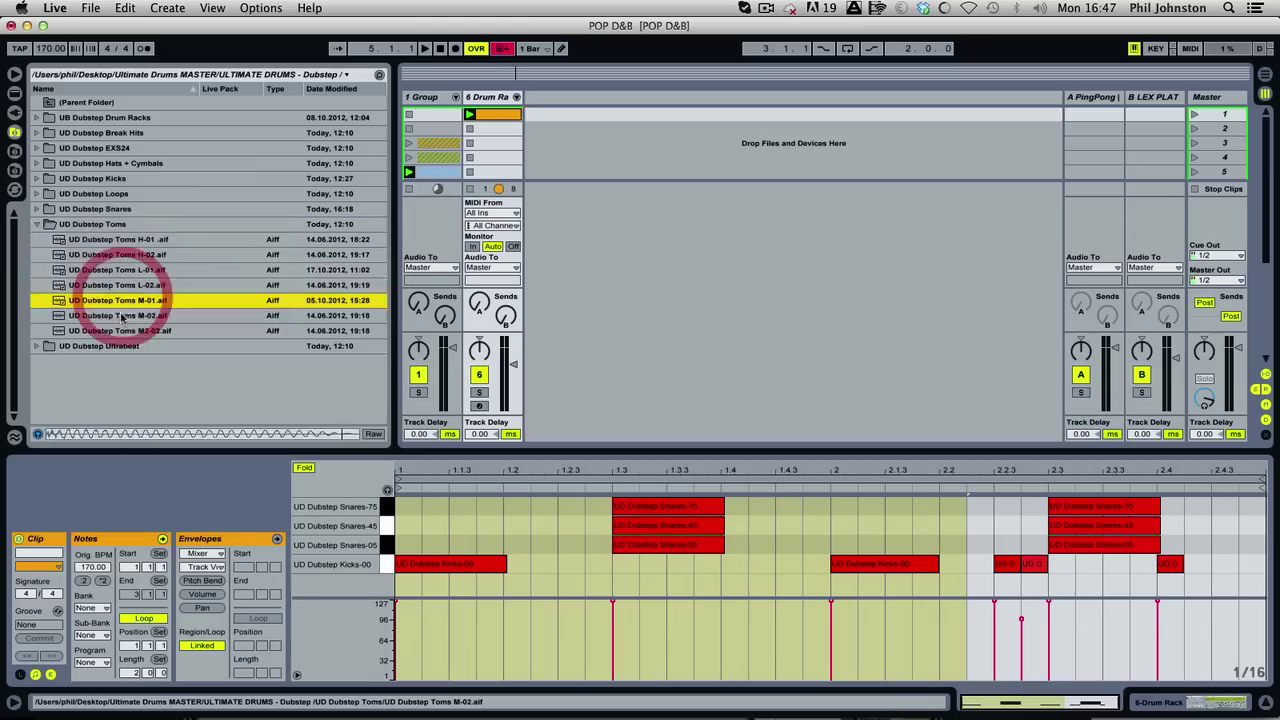
{"action": "left_click", "coordinate": [121, 315]}
{"action": "left_click", "coordinate": [119, 330]}
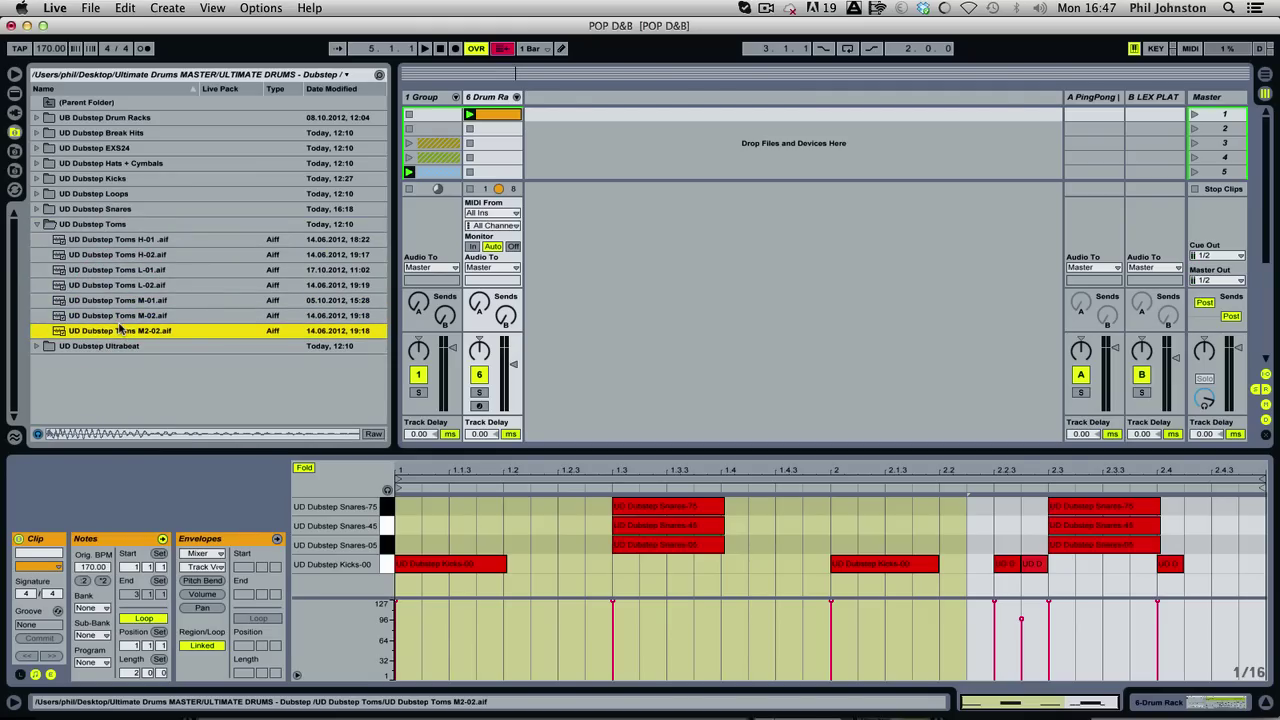
{"action": "left_click", "coordinate": [38, 225]}
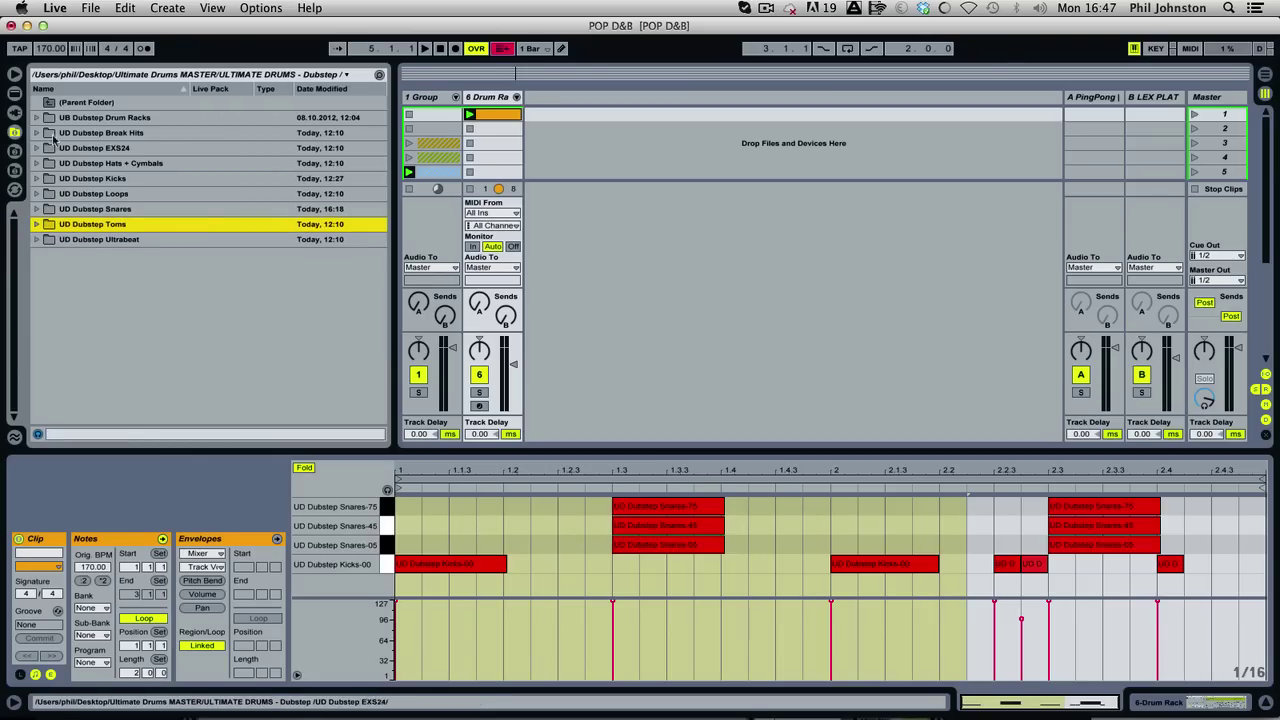
Audition the crash samples 01 to 05 in the UD Dubstep Hats + Cymbals folder.
{"action": "left_click", "coordinate": [38, 163]}
{"action": "left_click", "coordinate": [102, 179]}
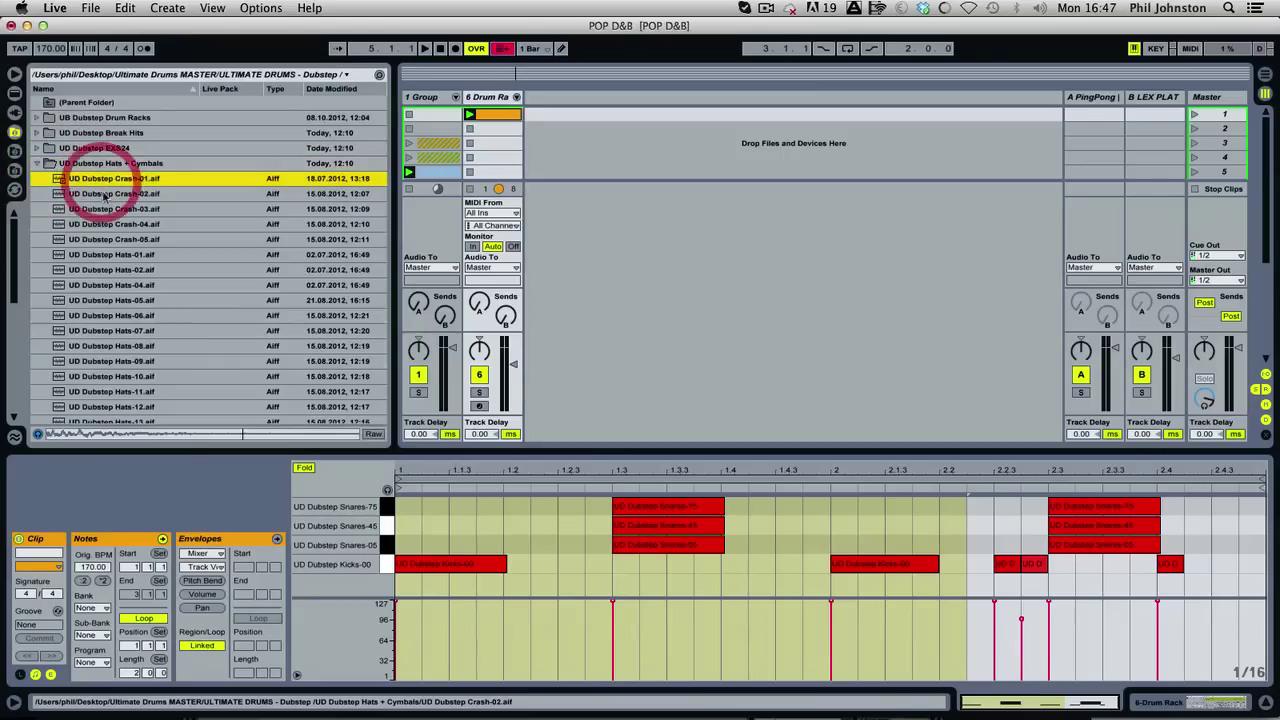
{"action": "left_click", "coordinate": [105, 194]}
{"action": "left_click", "coordinate": [108, 210]}
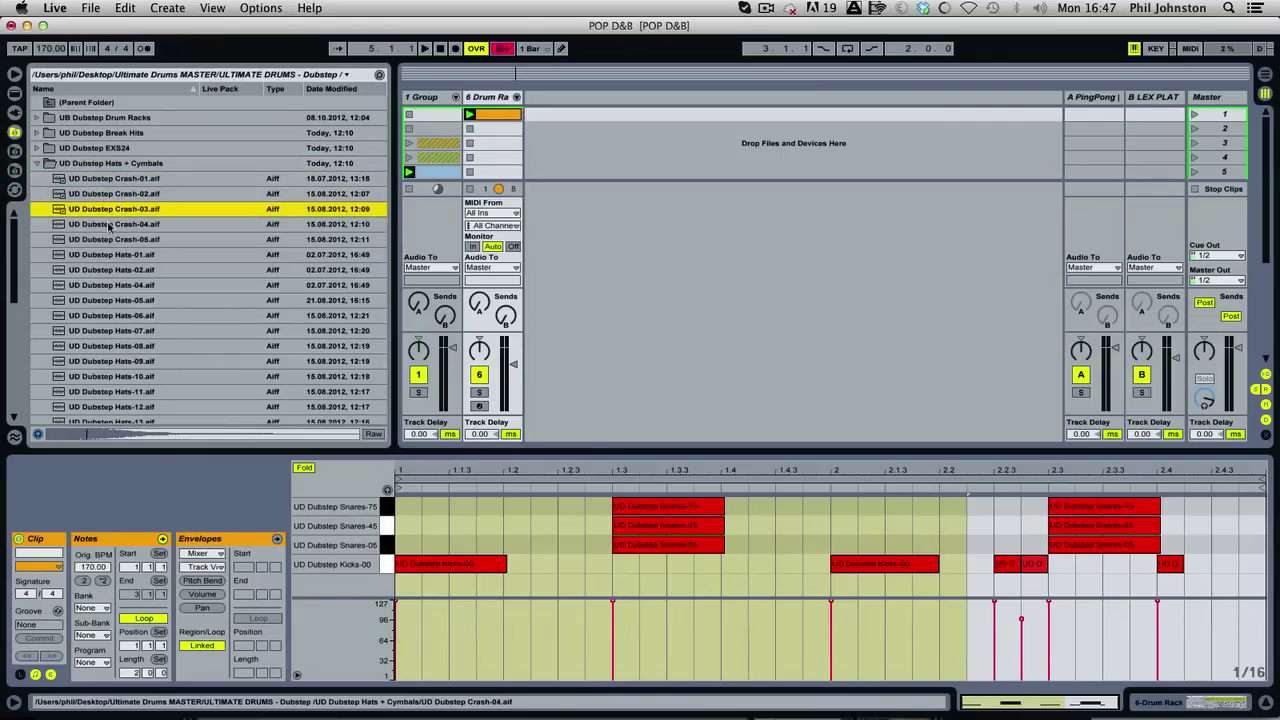
{"action": "left_click", "coordinate": [110, 225]}
{"action": "left_click", "coordinate": [108, 239]}
Audition the UD Dubstep Hats samples from 01 to 13, and close the Hats + Cymbals folder.
{"action": "left_click", "coordinate": [110, 254]}
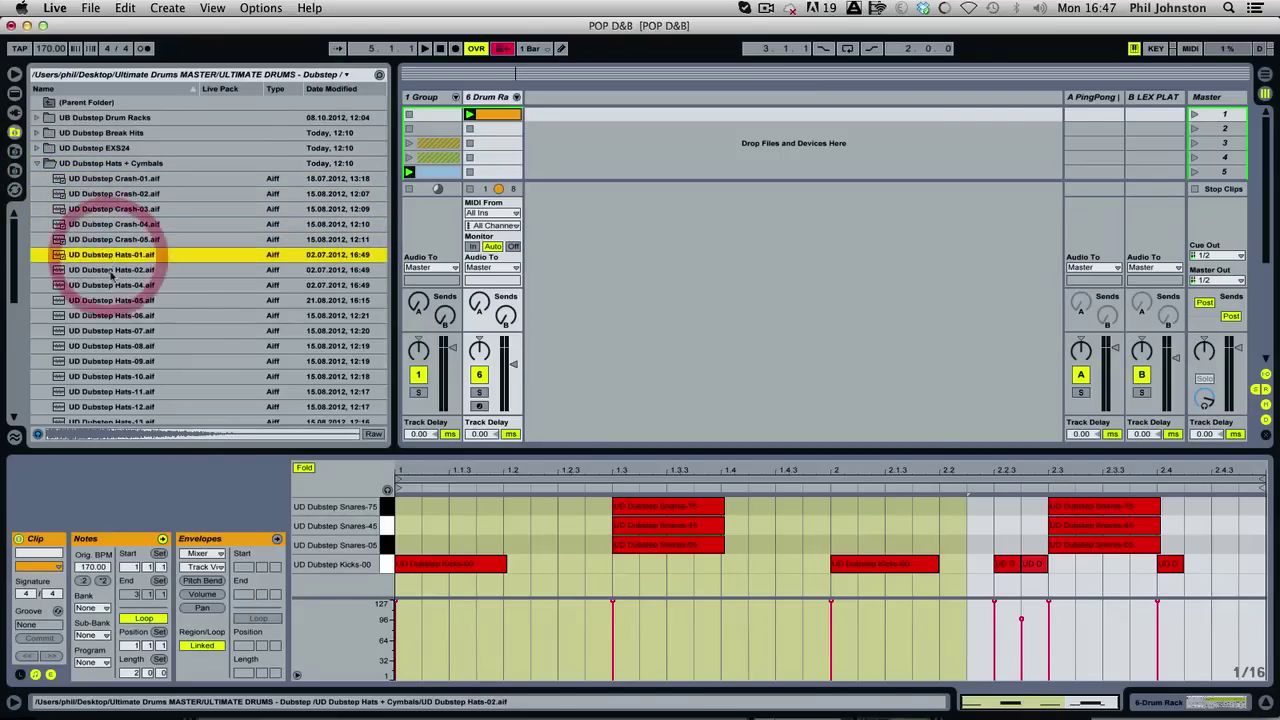
{"action": "scroll", "coordinate": [90, 257], "scroll_direction": "down", "scroll_amount": 8}
{"action": "scroll", "coordinate": [90, 257], "scroll_direction": "up", "scroll_amount": 8}
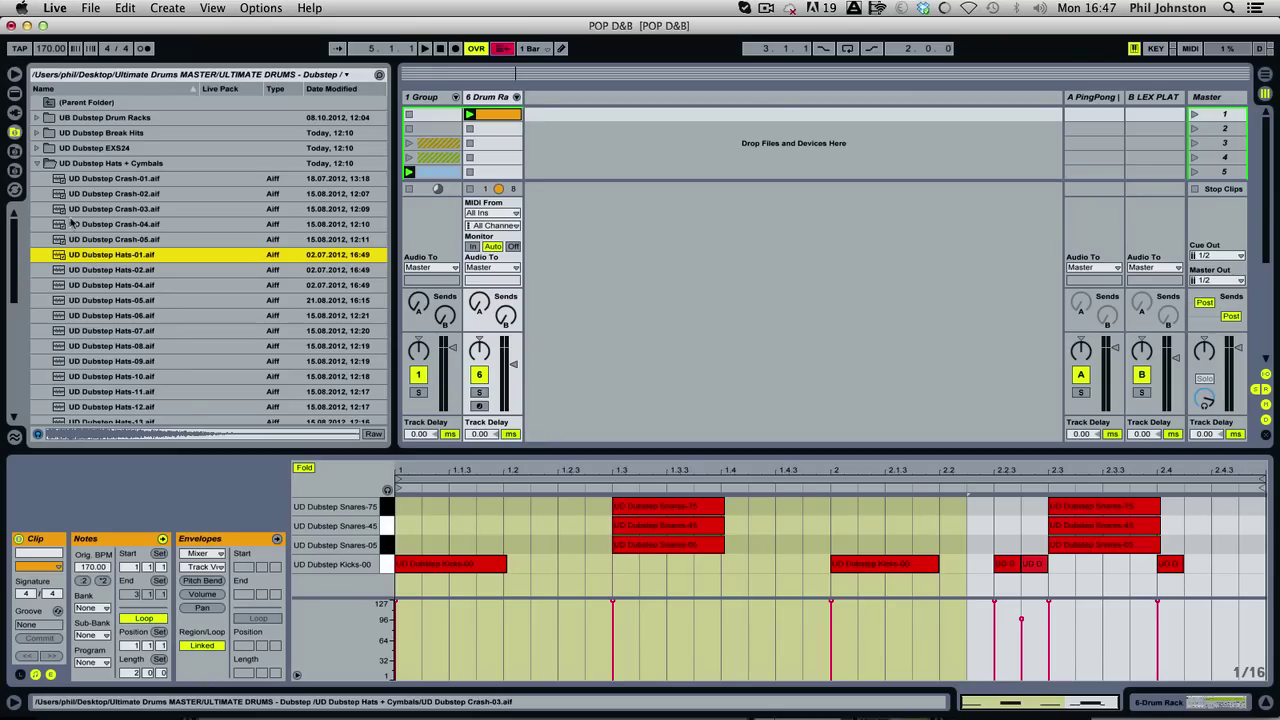
{"action": "key", "text": "Down"}
{"action": "key", "text": "Down"}
{"action": "key", "text": "Down"}
{"action": "key", "text": "Down"}
{"action": "key", "text": "Down"}
{"action": "key", "text": "Down"}
{"action": "key", "text": "Down"}
{"action": "key", "text": "Down"}
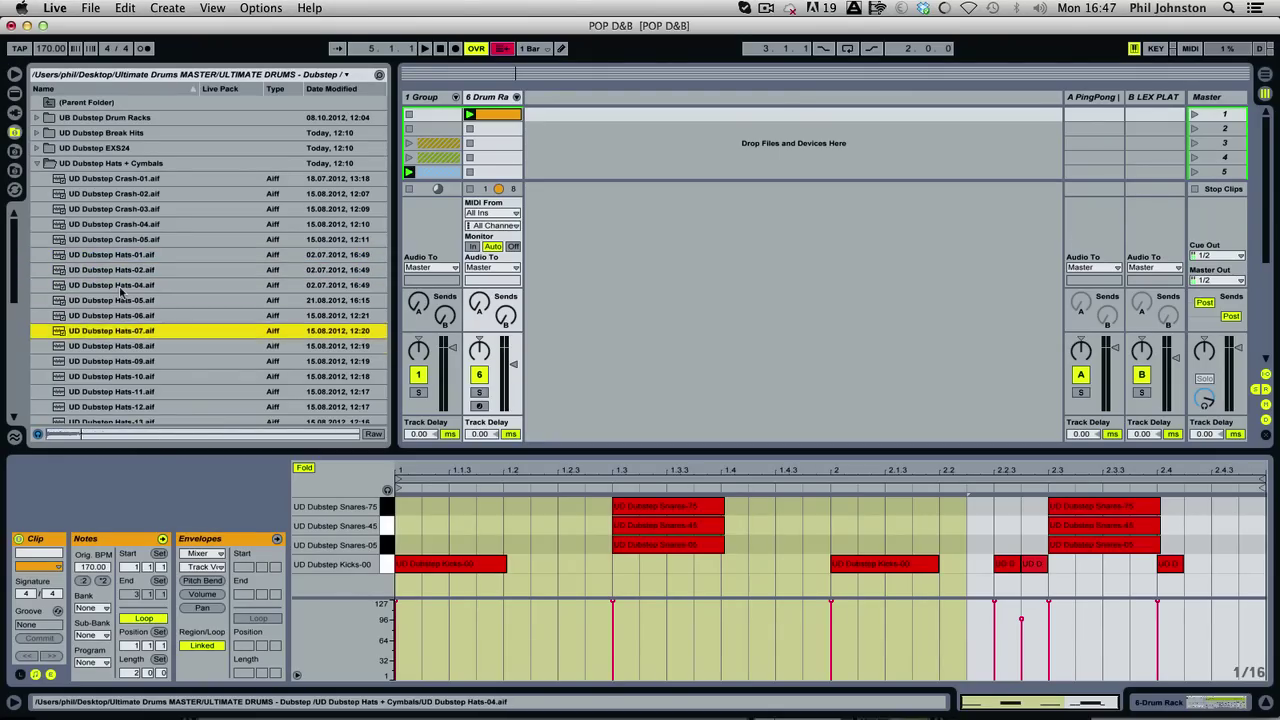
{"action": "key", "text": "Down"}
{"action": "key", "text": "Down"}
{"action": "key", "text": "Down"}
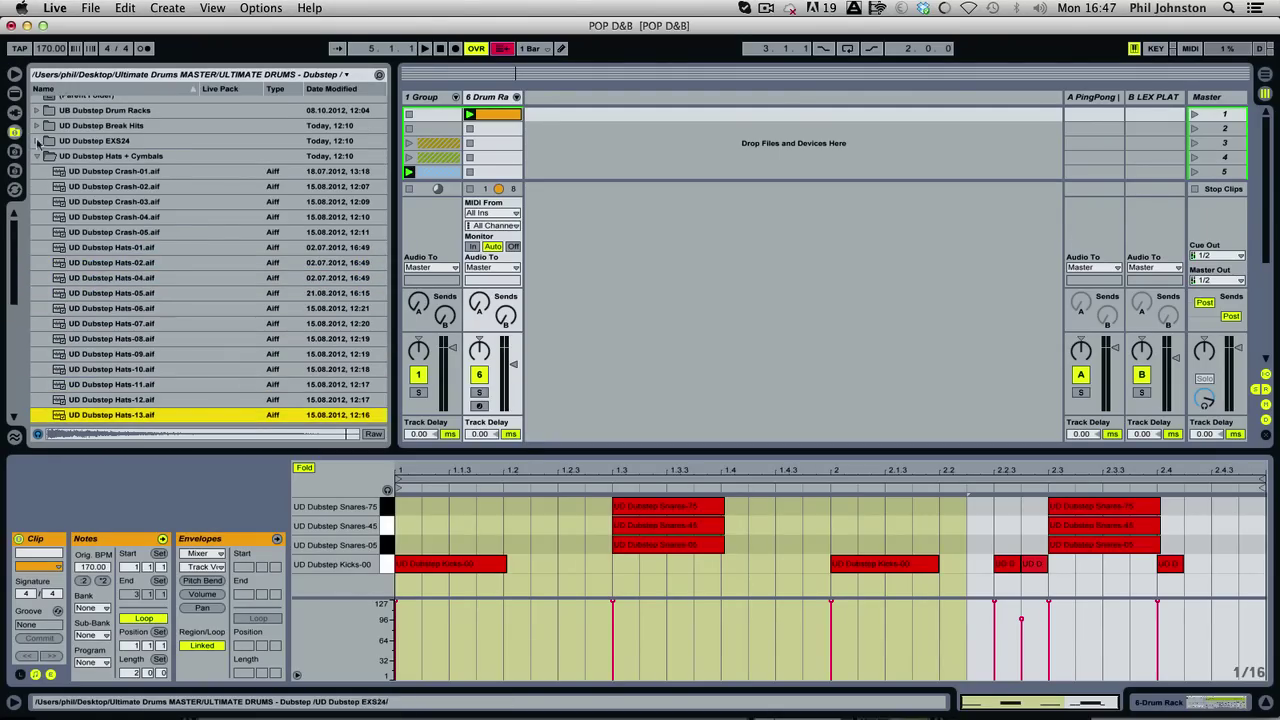
{"action": "left_click", "coordinate": [37, 157]}
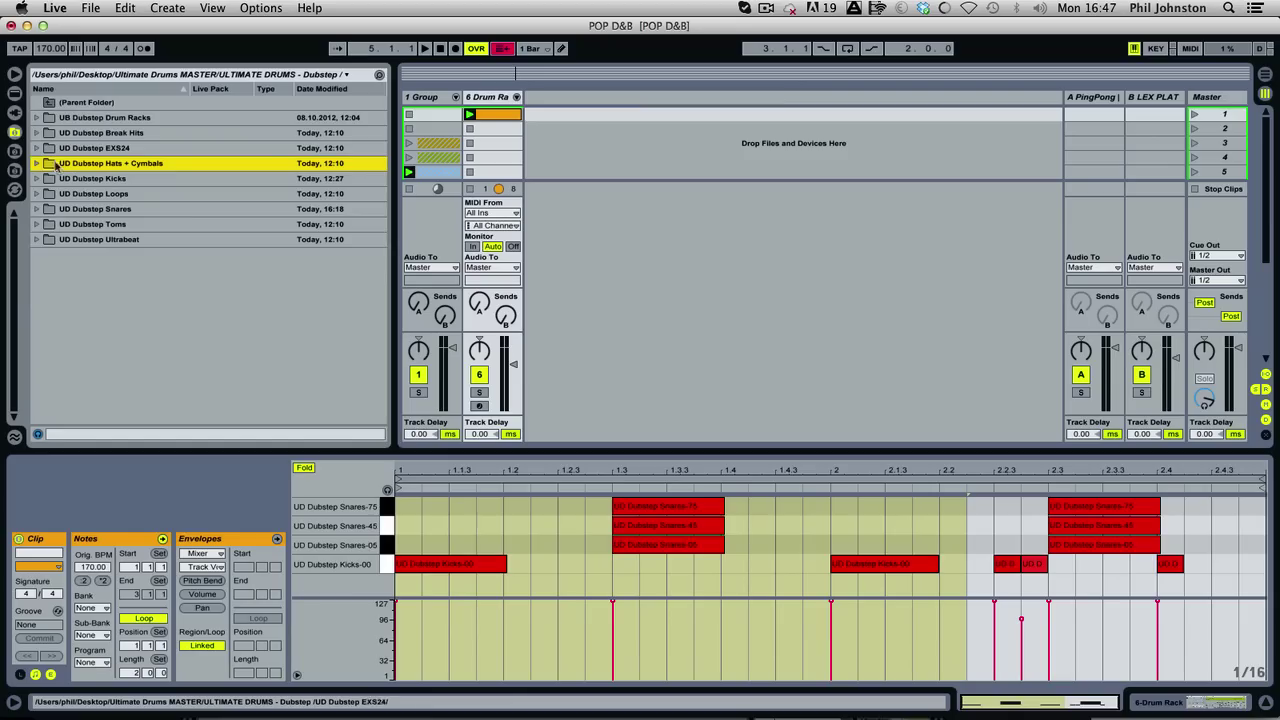
Open the Ride Loops folder inside UD Dubstep Loops AIFF and audition UD Dubstep Loop 170-05.
{"action": "left_click", "coordinate": [38, 193]}
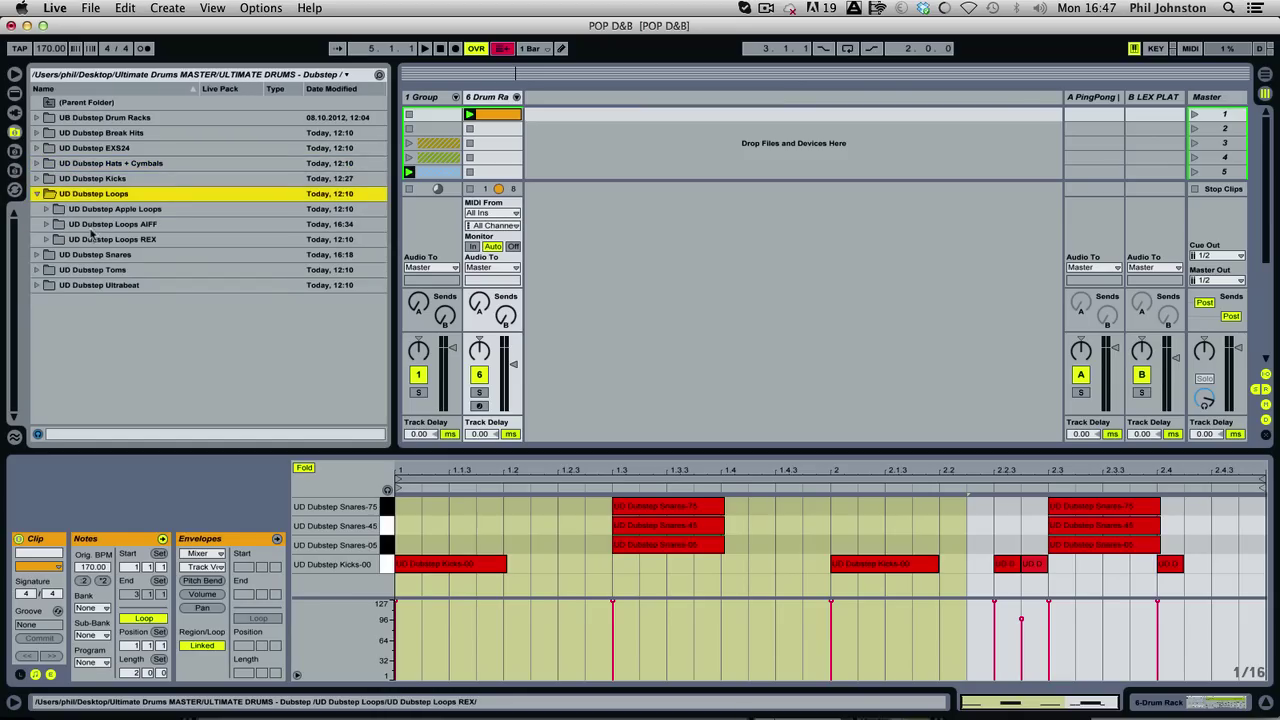
{"action": "left_click", "coordinate": [46, 224]}
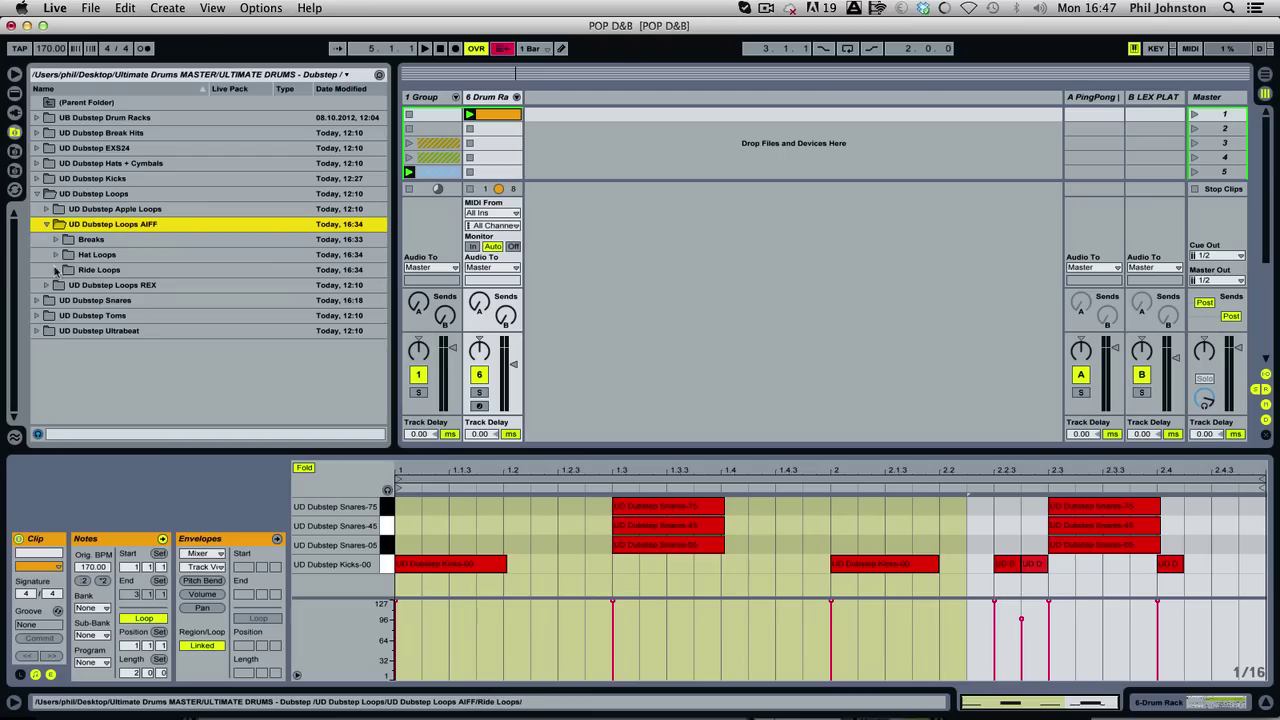
{"action": "left_click", "coordinate": [57, 270]}
{"action": "left_click", "coordinate": [137, 285]}
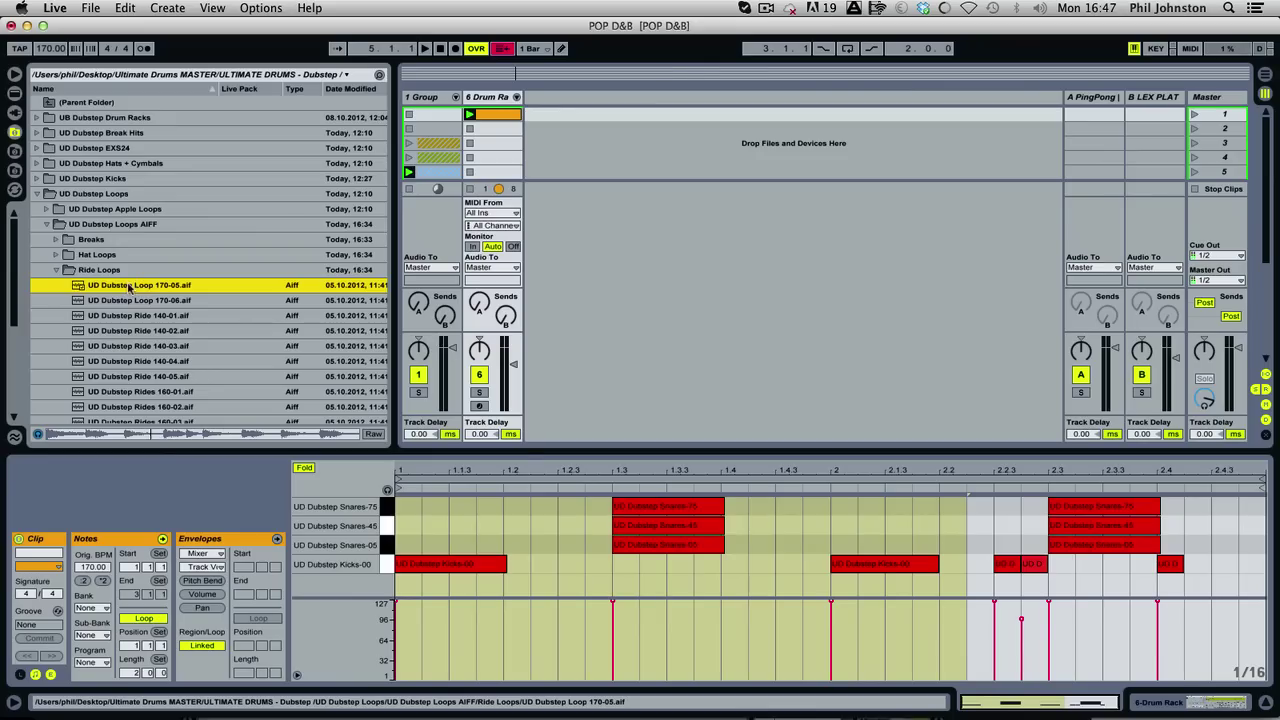
Place UD Dubstep Loop 170-05 on a new audio track, launch it with the drums and lower its volume to about -4.4 dB.
{"action": "left_click_drag", "start_coordinate": [128, 287], "coordinate": [558, 114]}
{"action": "left_click", "coordinate": [530, 114]}
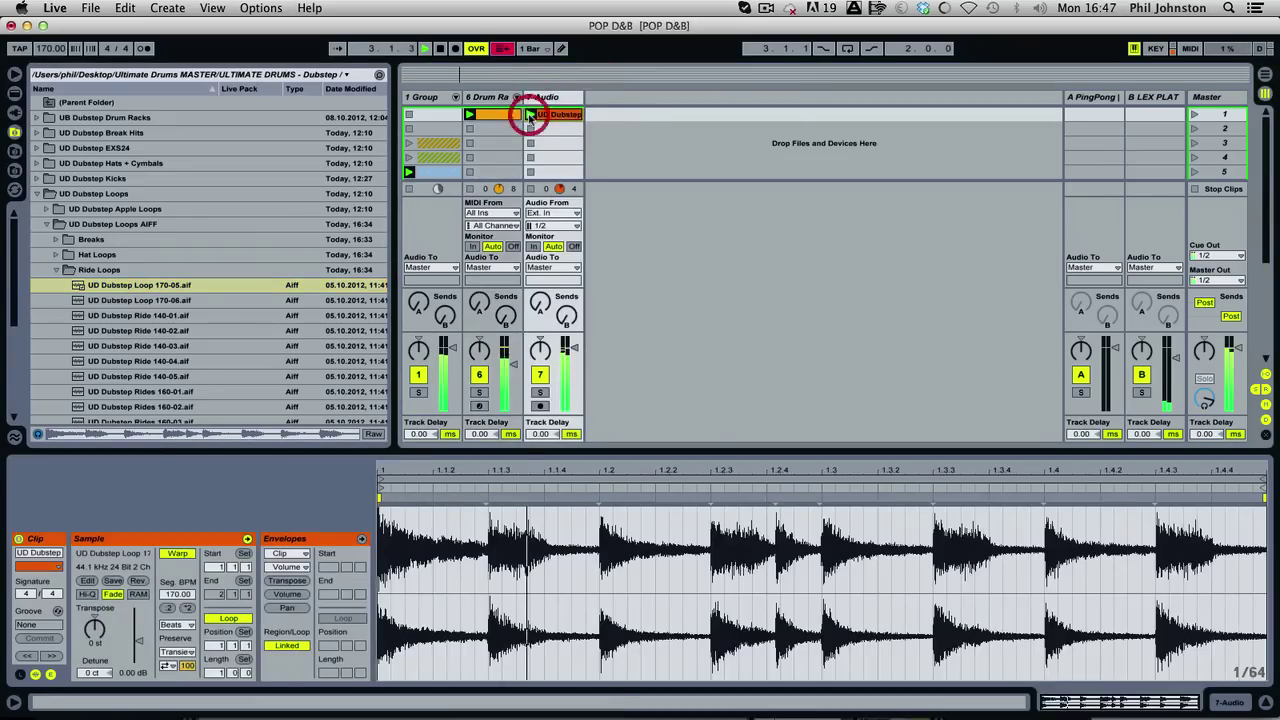
{"action": "left_click_drag", "start_coordinate": [572, 346], "coordinate": [572, 354]}
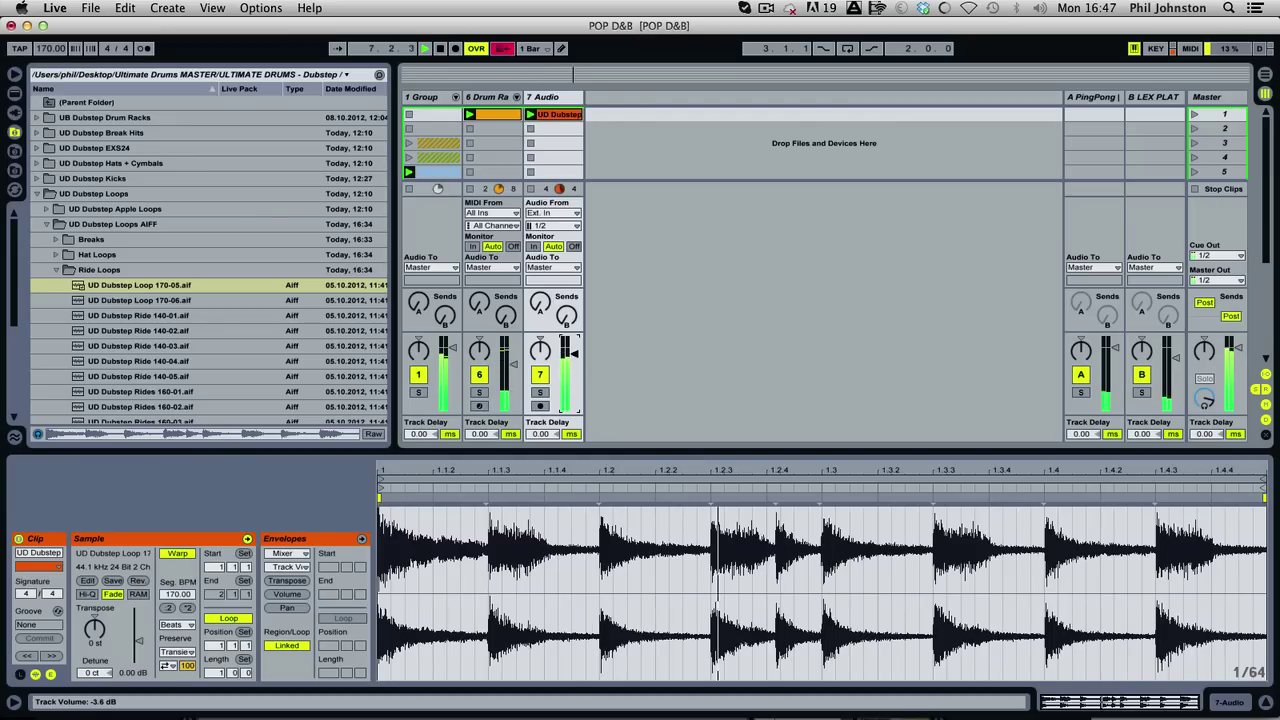
{"action": "left_click_drag", "start_coordinate": [574, 354], "coordinate": [576, 358]}
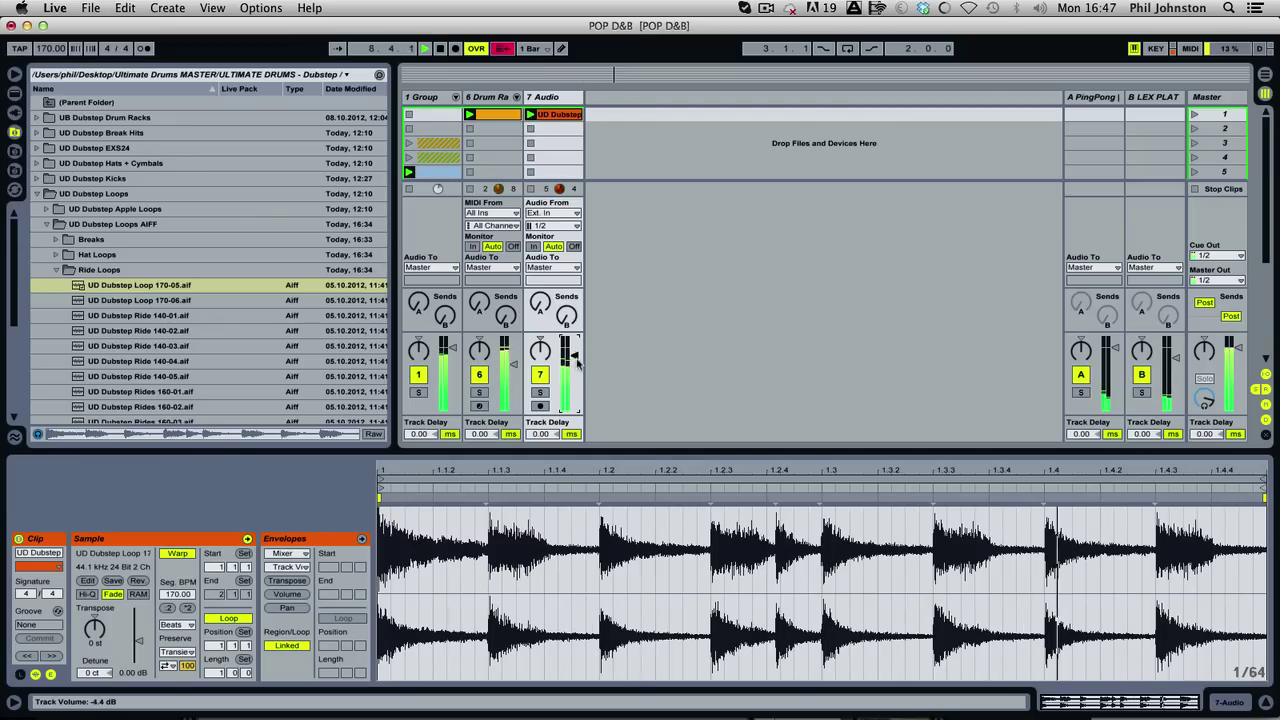
Audition UD Dubstep Loop 170-06 and compare it with Loop 170-05 in the browser.
{"action": "left_click", "coordinate": [187, 302]}
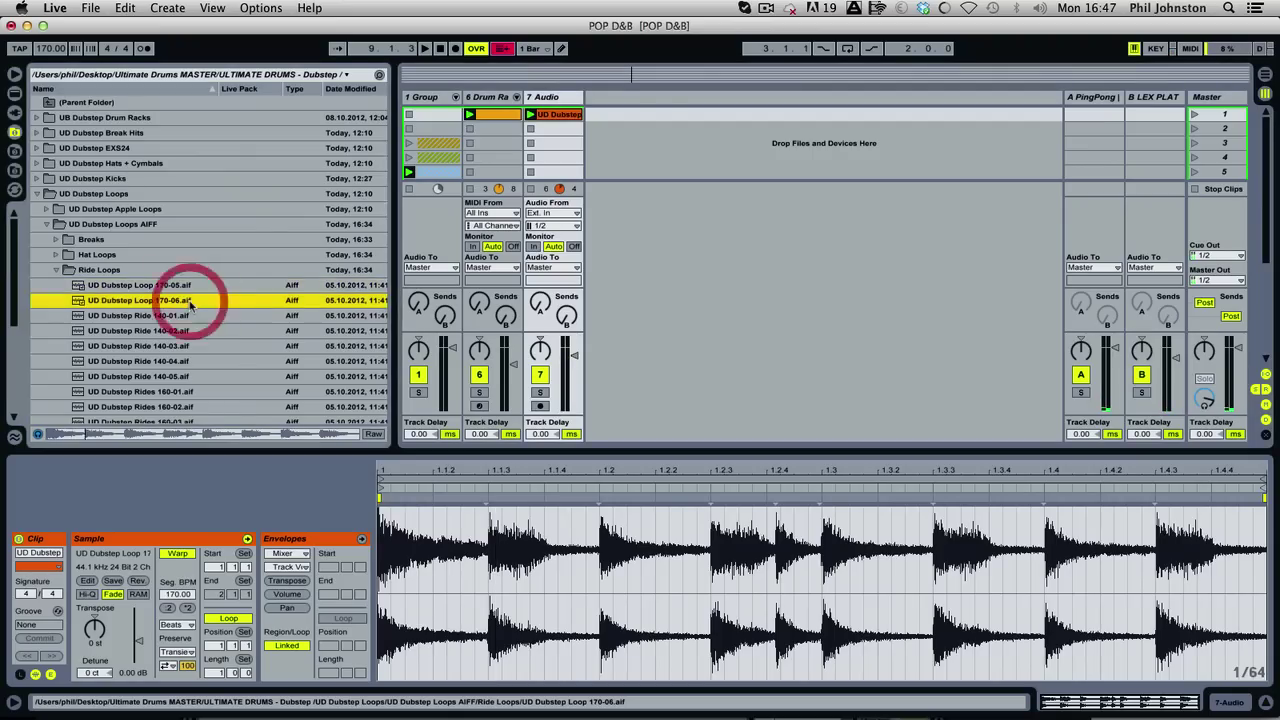
{"action": "left_click", "coordinate": [160, 286]}
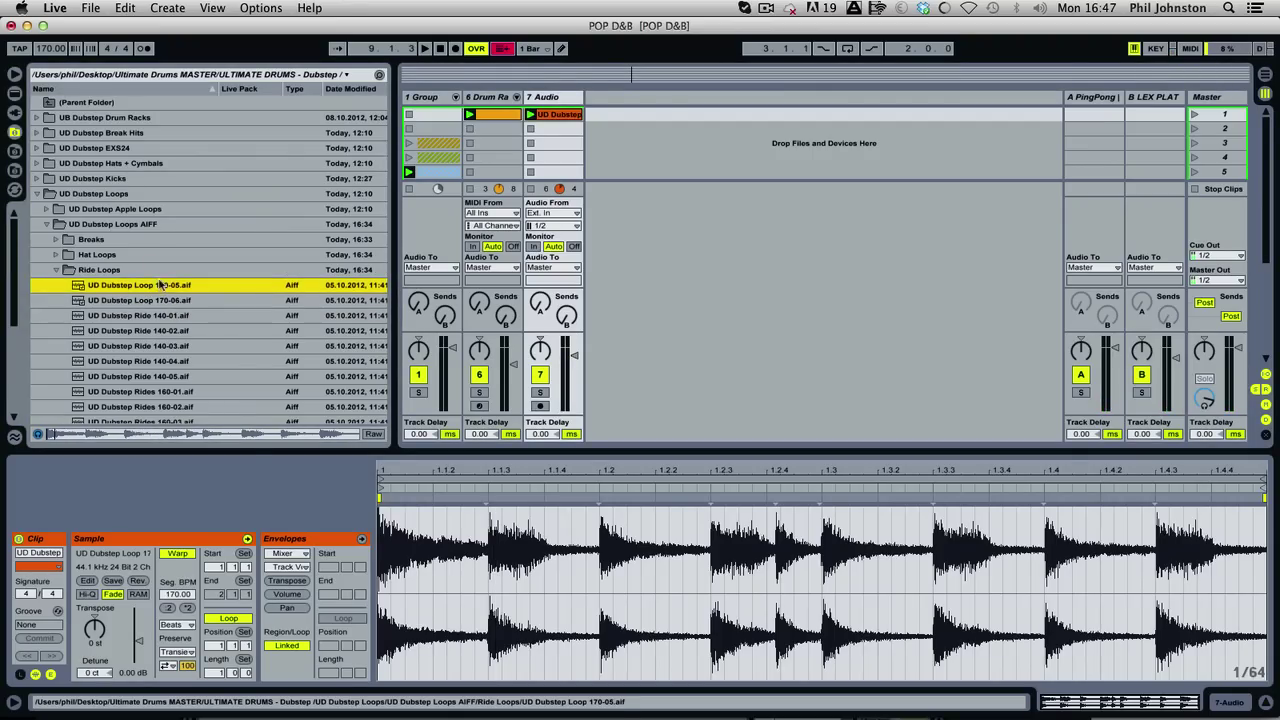
Place UD Dubstep Loop 170-06 in the second clip slot of track 7 and launch it with the drums.
{"action": "left_click", "coordinate": [157, 300]}
{"action": "left_click_drag", "start_coordinate": [150, 302], "coordinate": [560, 128]}
{"action": "left_click", "coordinate": [531, 129]}
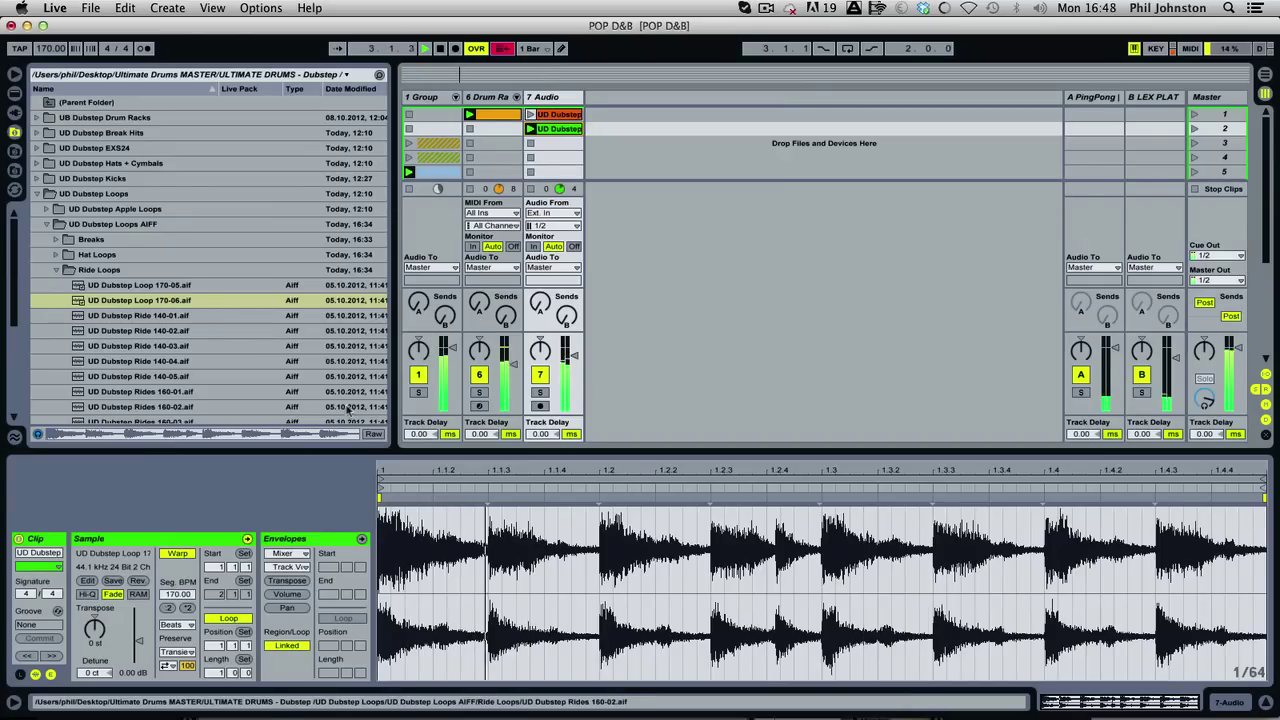
Launch UD Dubstep Ride 140-01 on a new audio track, balancing track 7 at about -5.7 dB and track 8 at about -3.0 dB.
{"action": "left_click", "coordinate": [127, 315]}
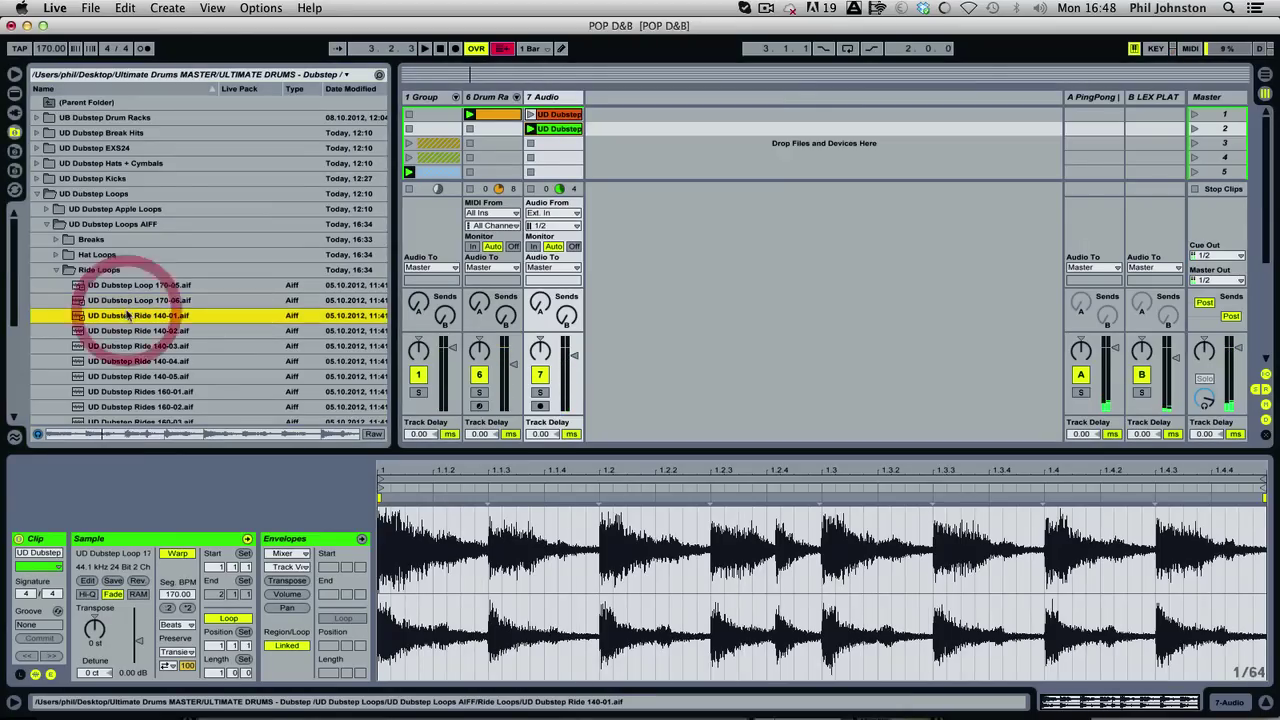
{"action": "left_click_drag", "start_coordinate": [127, 315], "coordinate": [595, 144]}
{"action": "left_click", "coordinate": [591, 143]}
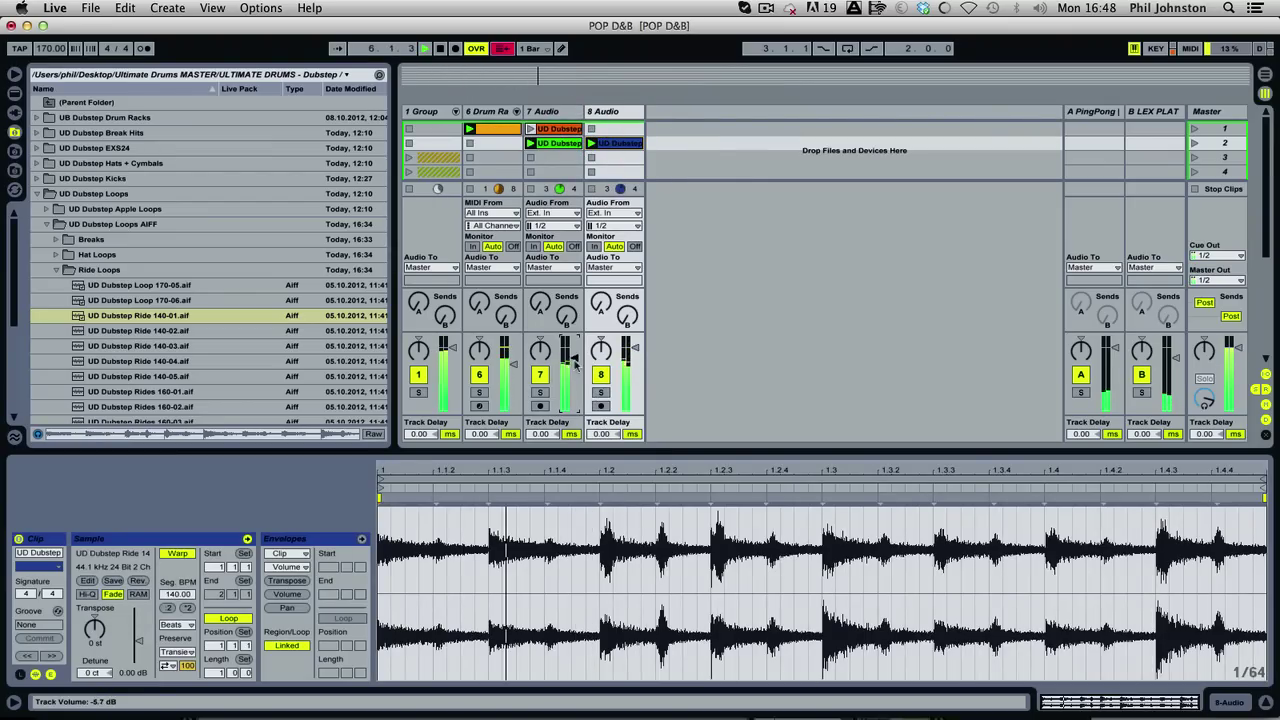
{"action": "left_click_drag", "start_coordinate": [633, 346], "coordinate": [634, 353]}
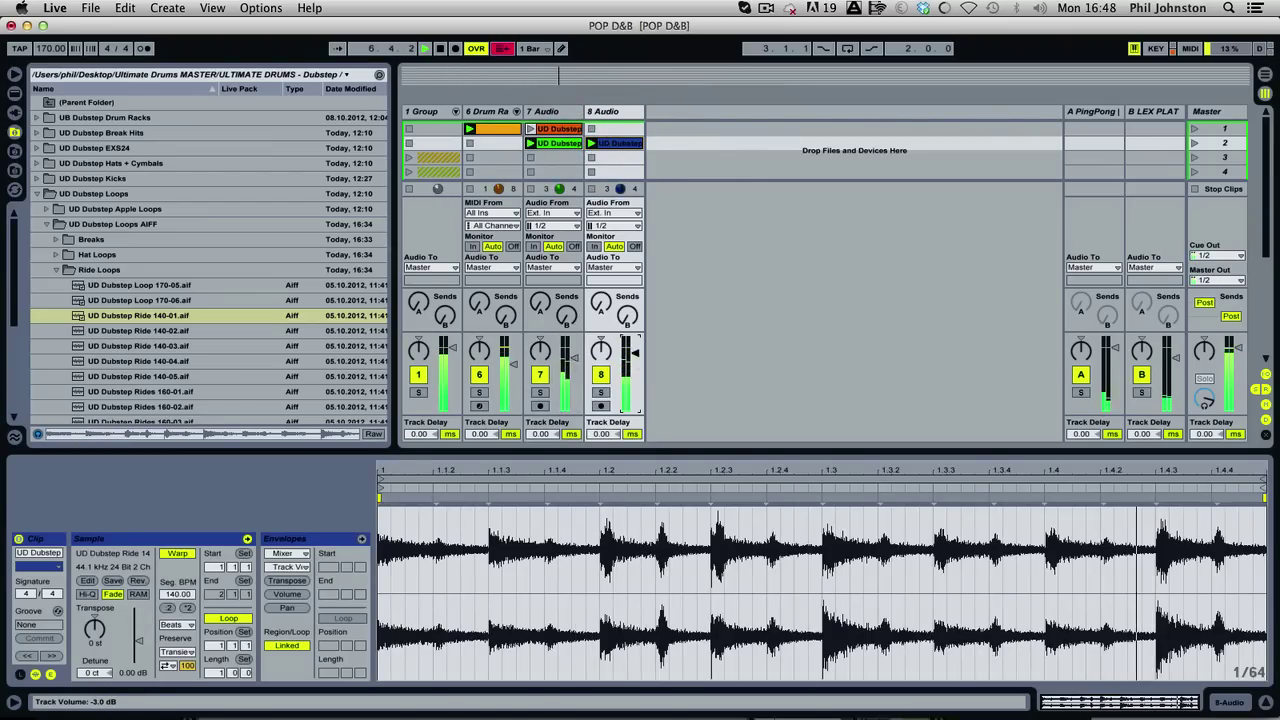
With track 7 temporarily soloed, turn off transient looping in the Loop 170-06 clip and set its transient envelope to 10.
{"action": "left_click", "coordinate": [540, 391]}
{"action": "left_click", "coordinate": [559, 108]}
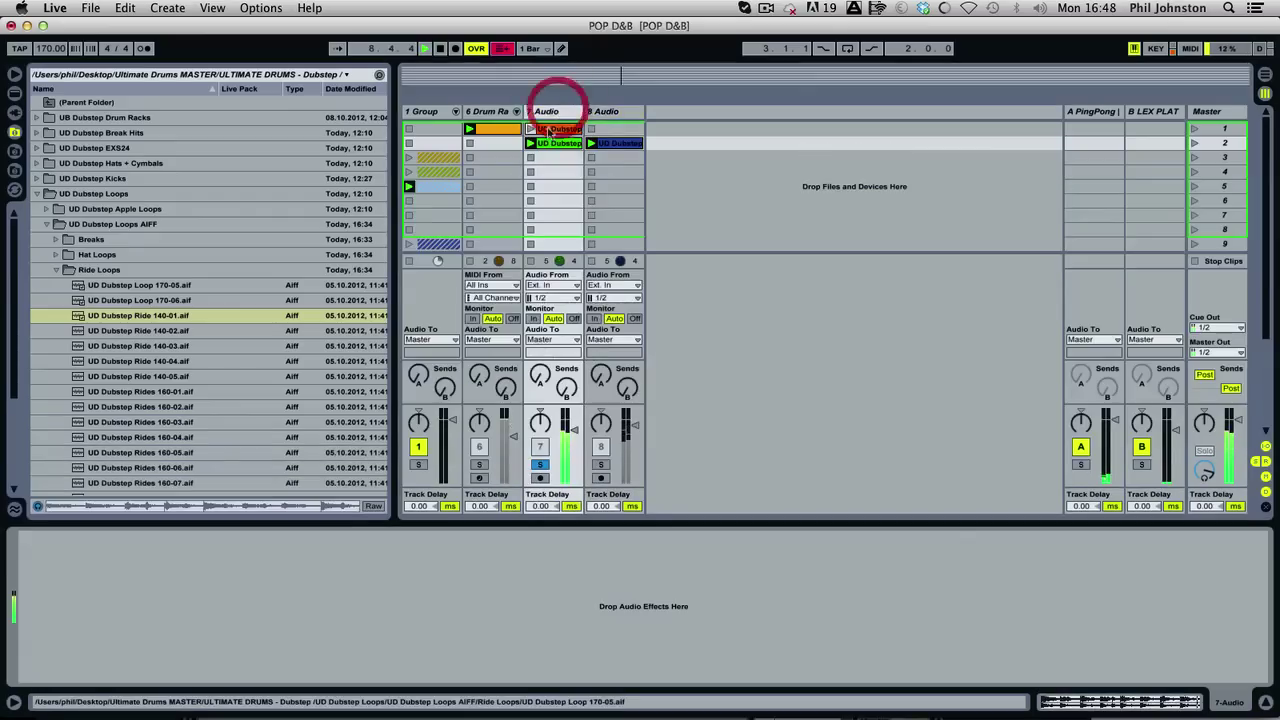
{"action": "left_click", "coordinate": [553, 143]}
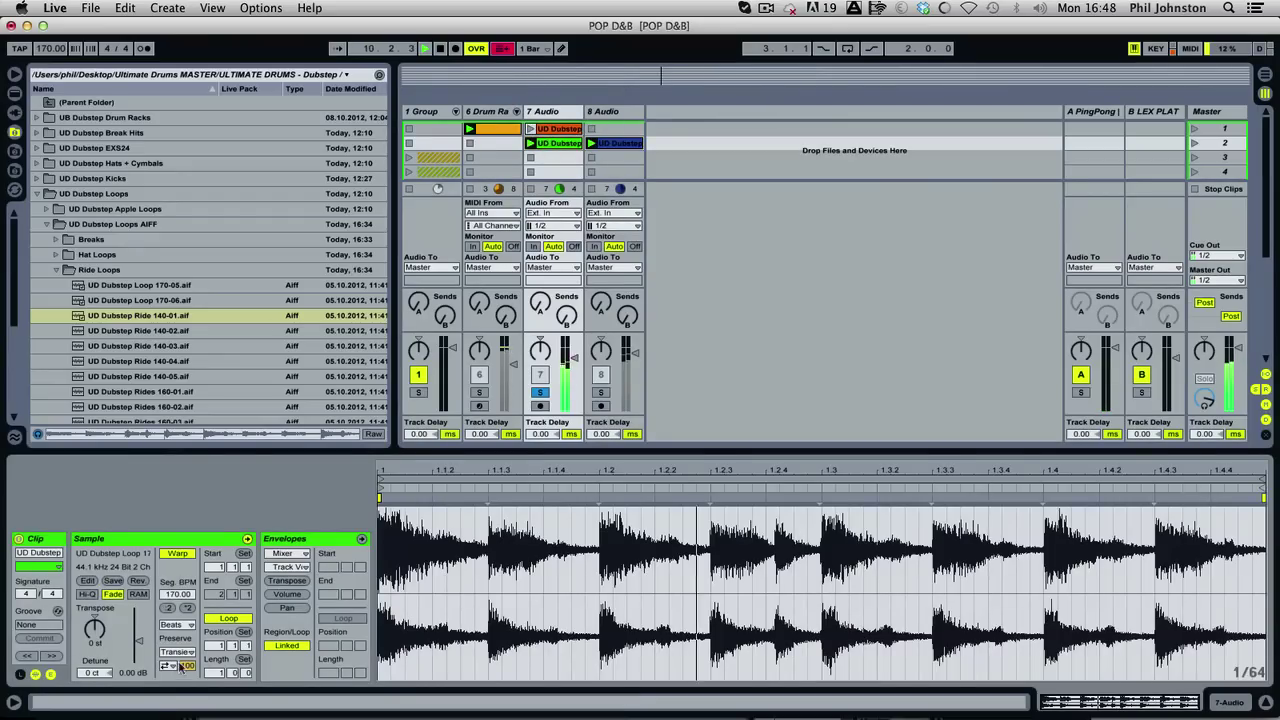
{"action": "left_click", "coordinate": [167, 666]}
{"action": "left_click", "coordinate": [168, 668]}
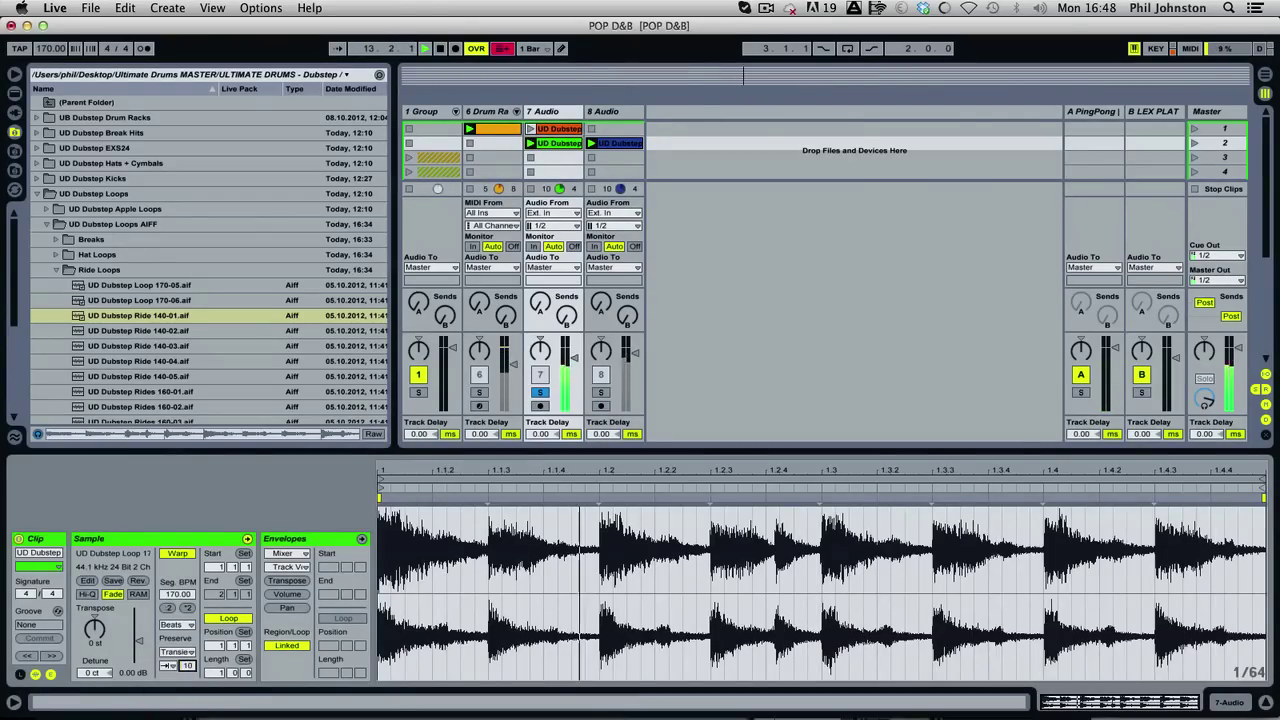
{"action": "left_click", "coordinate": [540, 392]}
Pull track 8's volume fully down and audition UD Dubstep Ride 140-03 and 140-04 in the browser.
{"action": "left_click_drag", "start_coordinate": [635, 353], "coordinate": [635, 409]}
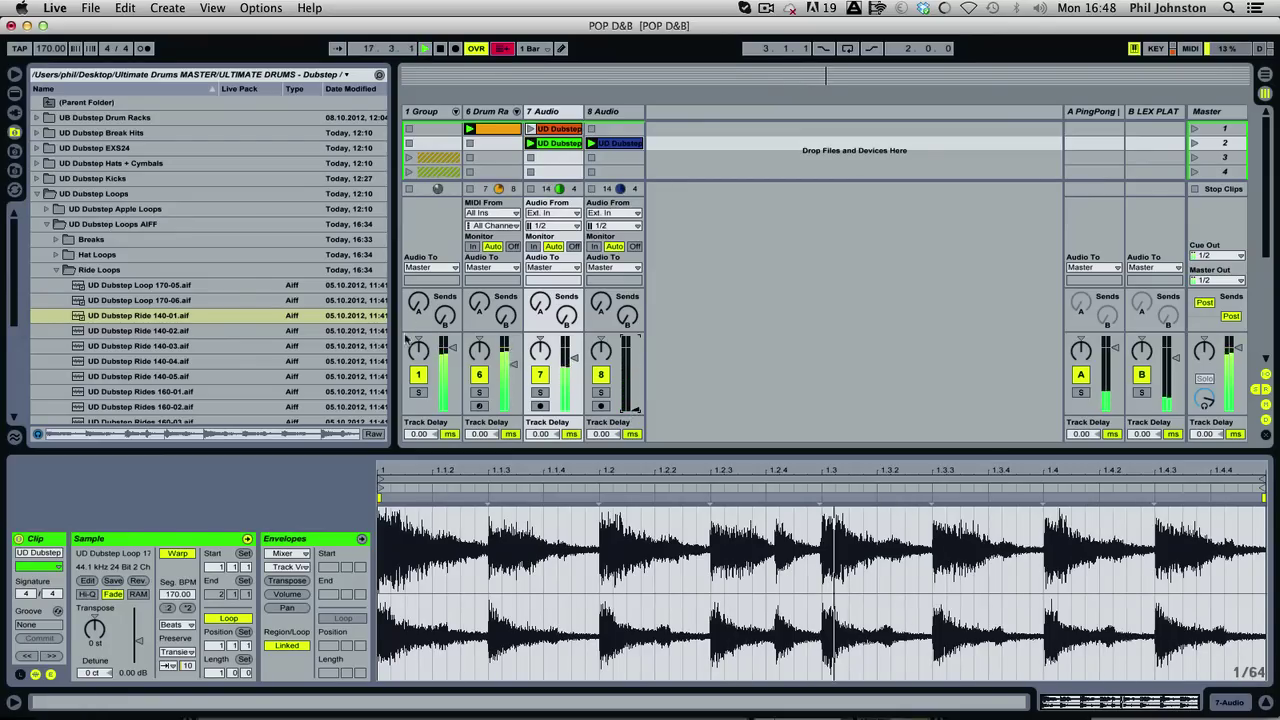
{"action": "left_click", "coordinate": [189, 345]}
{"action": "left_click", "coordinate": [181, 359]}
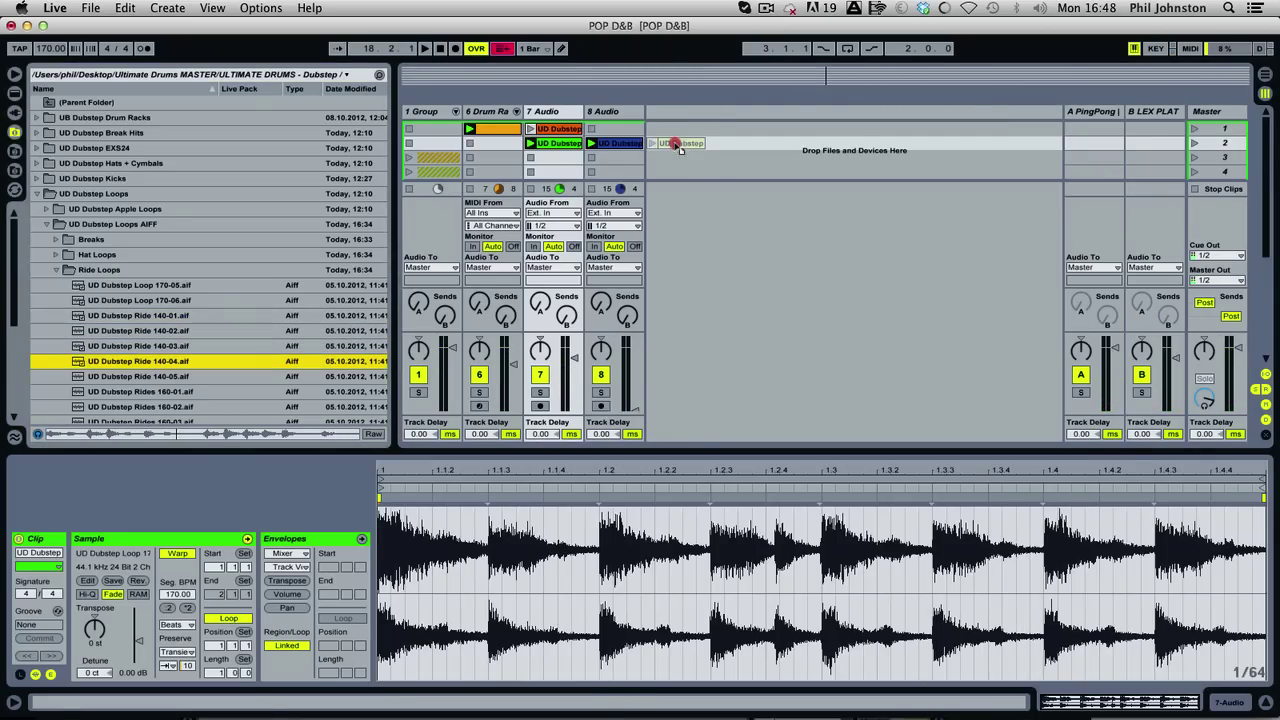
Launch UD Dubstep Ride 140-04 on a new audio track, lower its volume slightly and set track 8 to about -7.7 dB.
{"action": "left_click_drag", "start_coordinate": [679, 145], "coordinate": [684, 143]}
{"action": "left_click", "coordinate": [652, 144]}
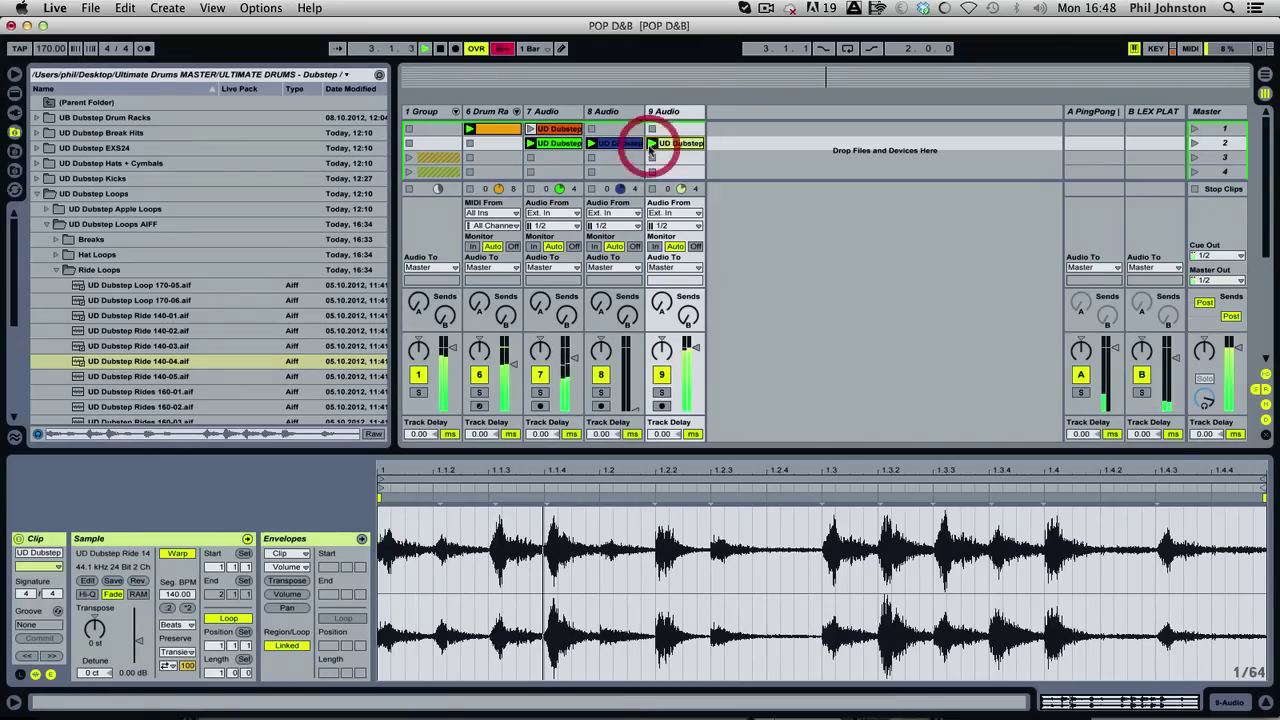
{"action": "left_click_drag", "start_coordinate": [695, 347], "coordinate": [695, 356]}
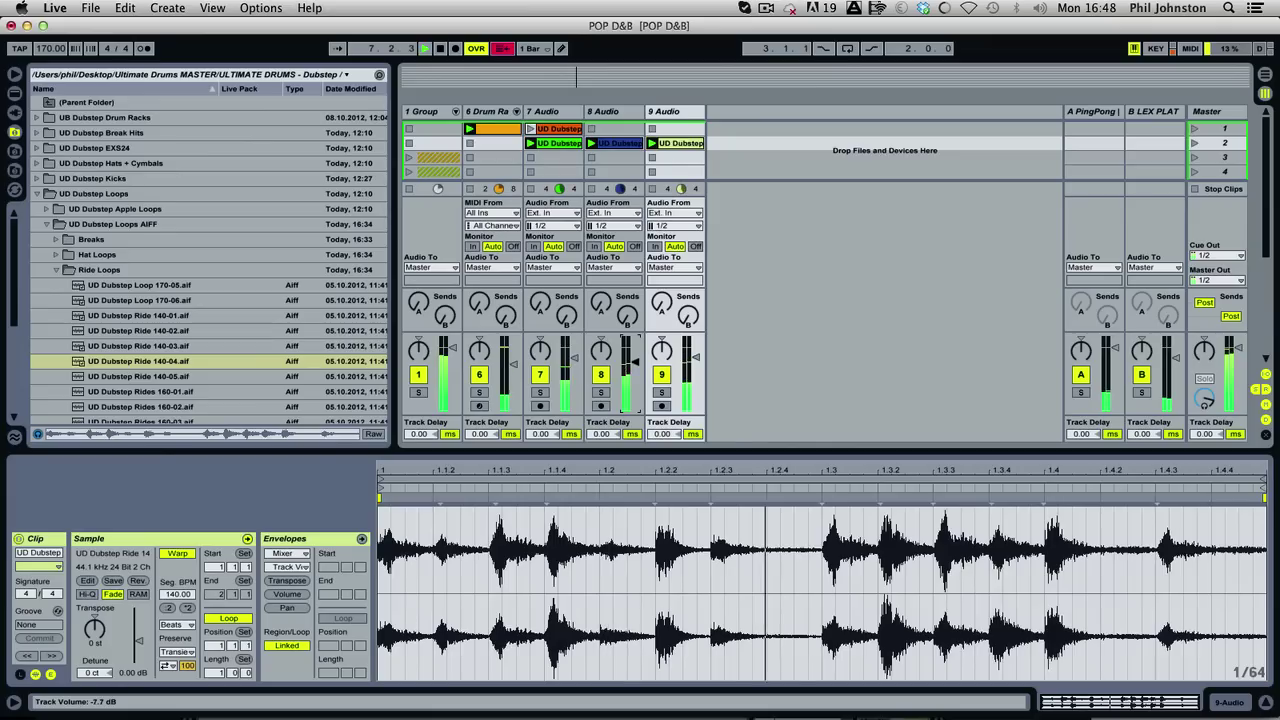
{"action": "left_click_drag", "start_coordinate": [635, 362], "coordinate": [635, 361]}
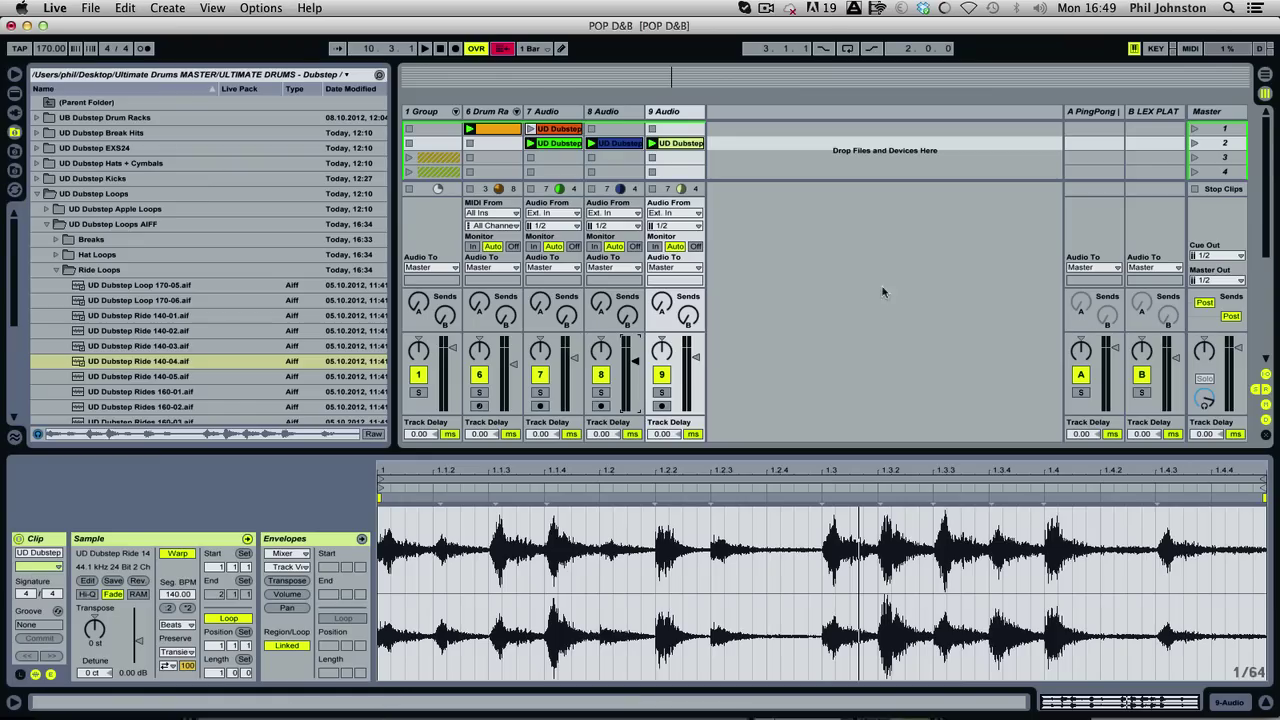
Play the mix and try the PingPong and LEX PLATE sends on the Drum Rack track.
{"action": "key", "text": "space"}
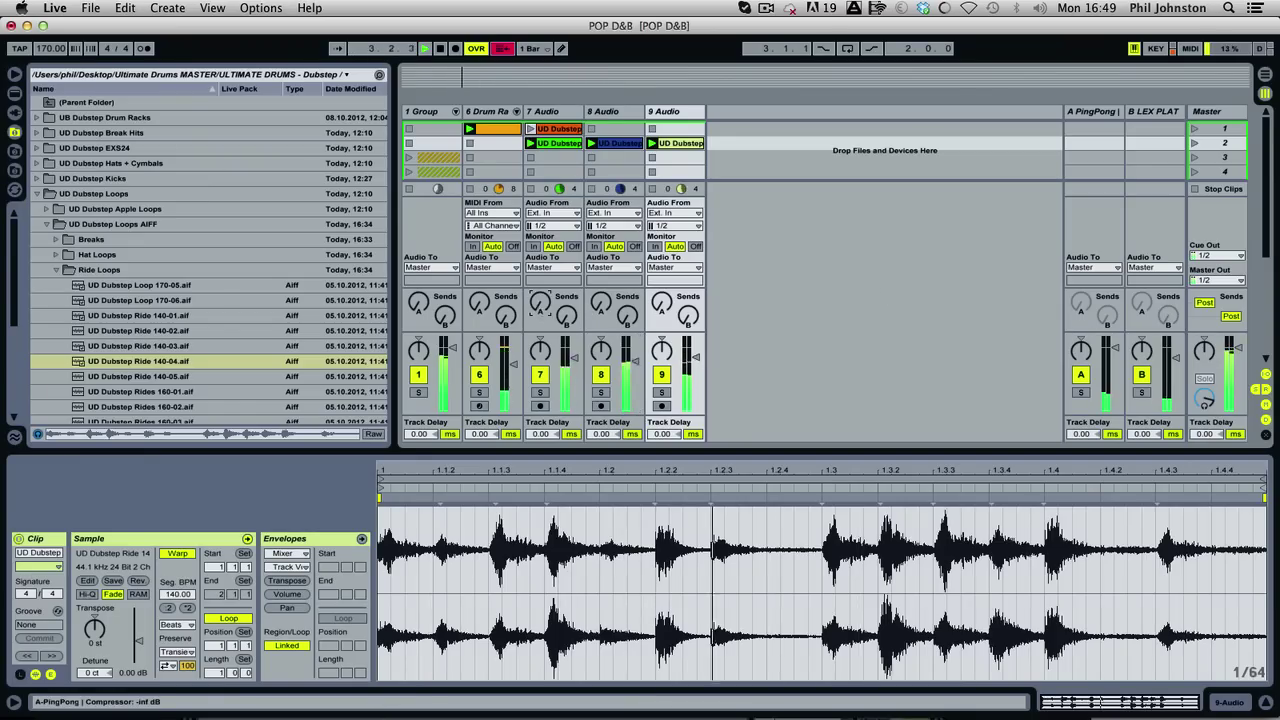
{"action": "mouse_move", "coordinate": [506, 316]}
{"action": "left_mouse_down"}
{"action": "mouse_move", "coordinate": [506, 226]}
{"action": "mouse_move", "coordinate": [506, 316]}
{"action": "left_mouse_up"}
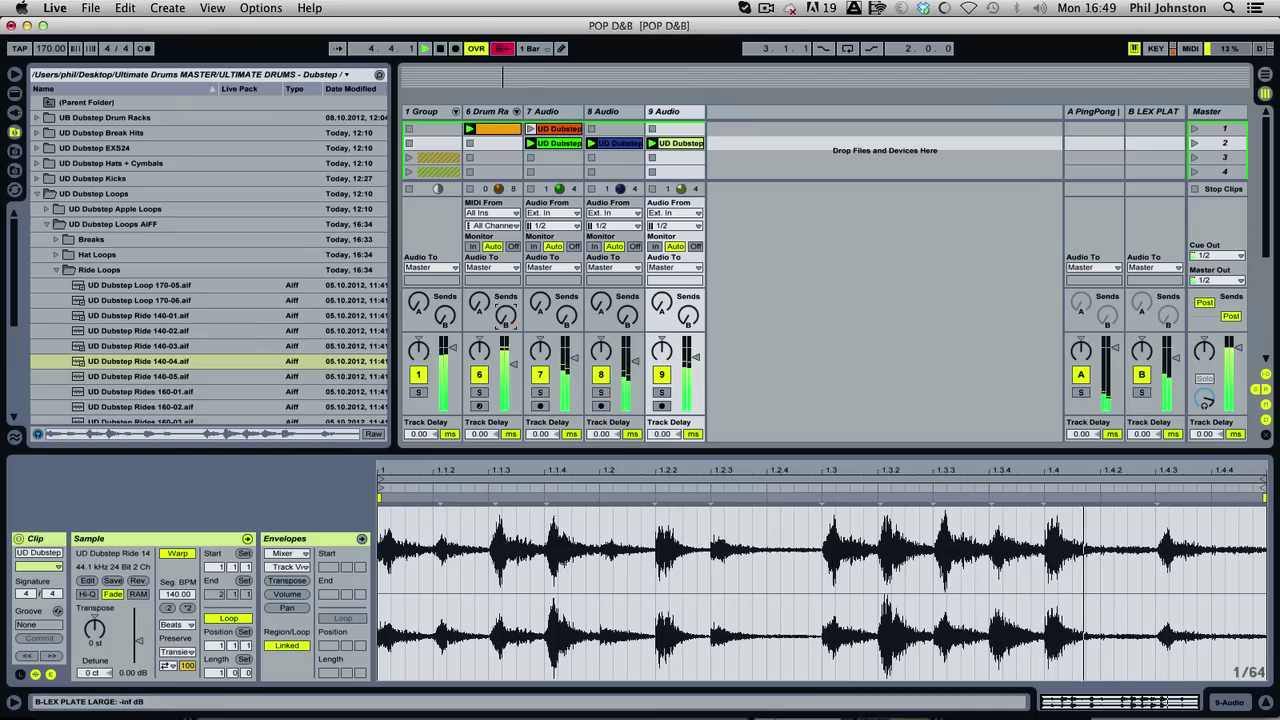
{"action": "left_click", "coordinate": [479, 303]}
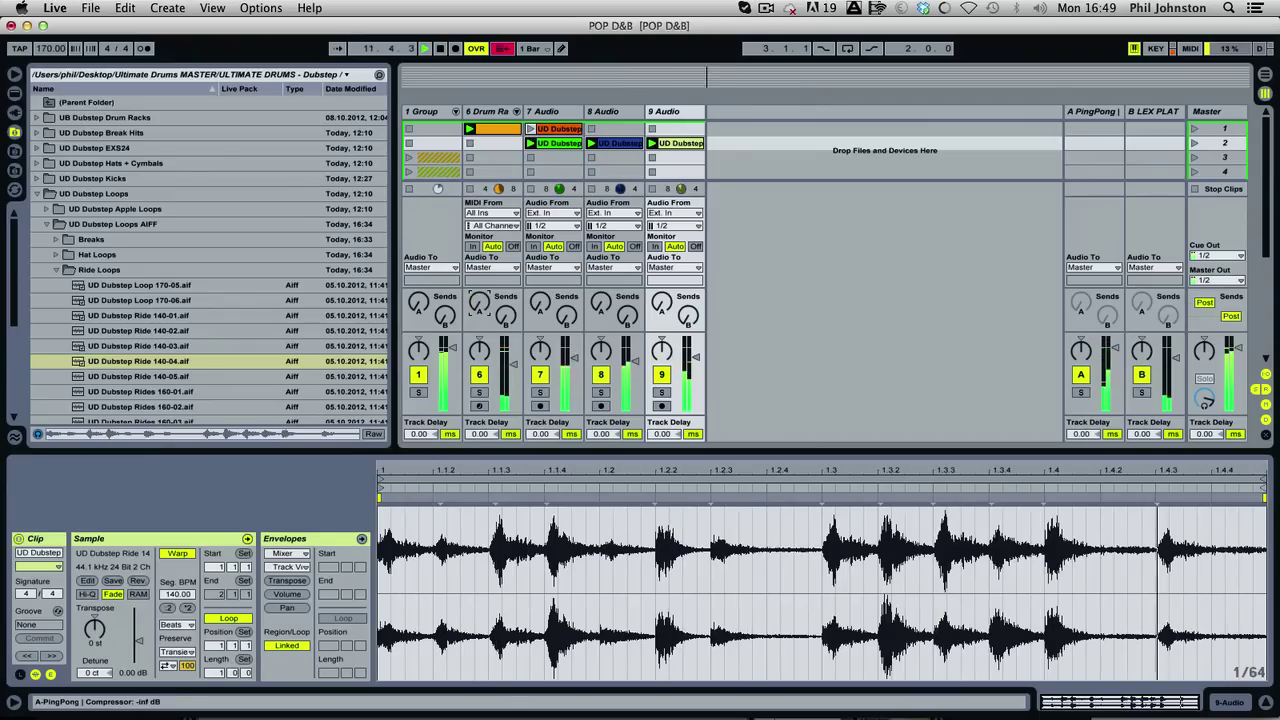
{"action": "key", "text": "space"}
Enable send B on the A PingPong return track and raise it to feed the LEX PLATE return.
{"action": "right_click", "coordinate": [1079, 300]}
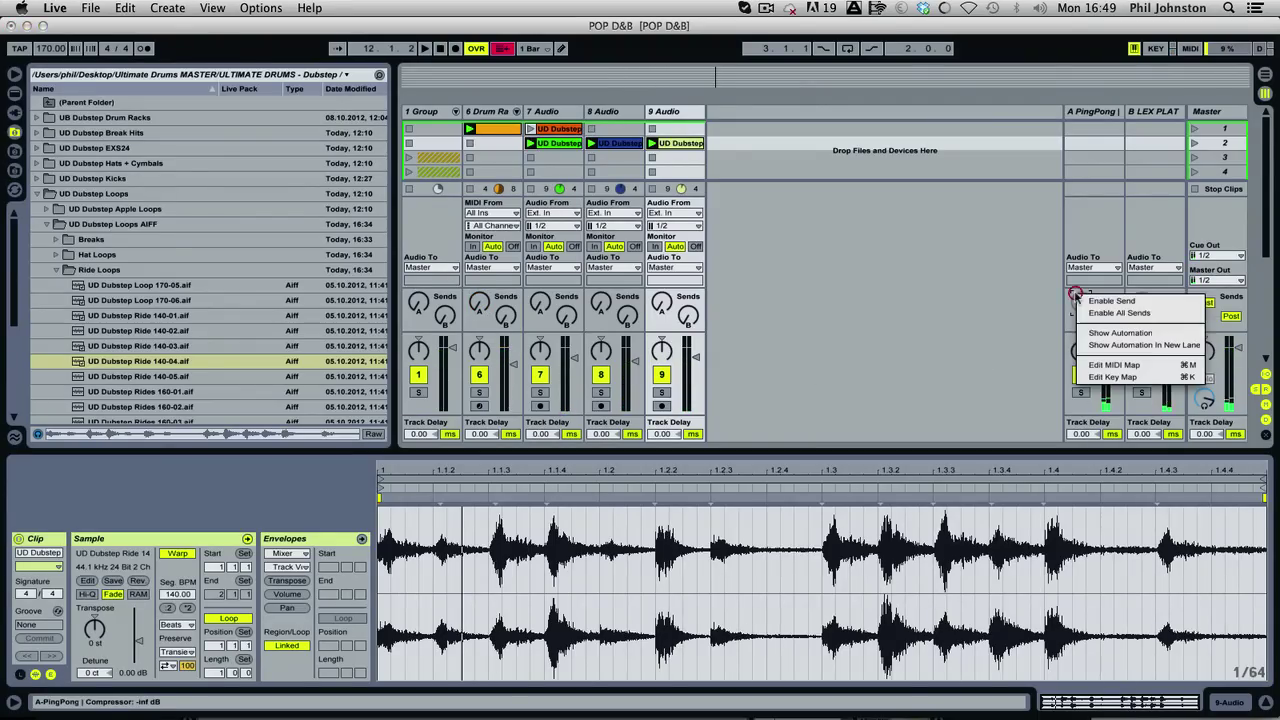
{"action": "left_click", "coordinate": [1124, 231]}
{"action": "right_click", "coordinate": [1104, 316]}
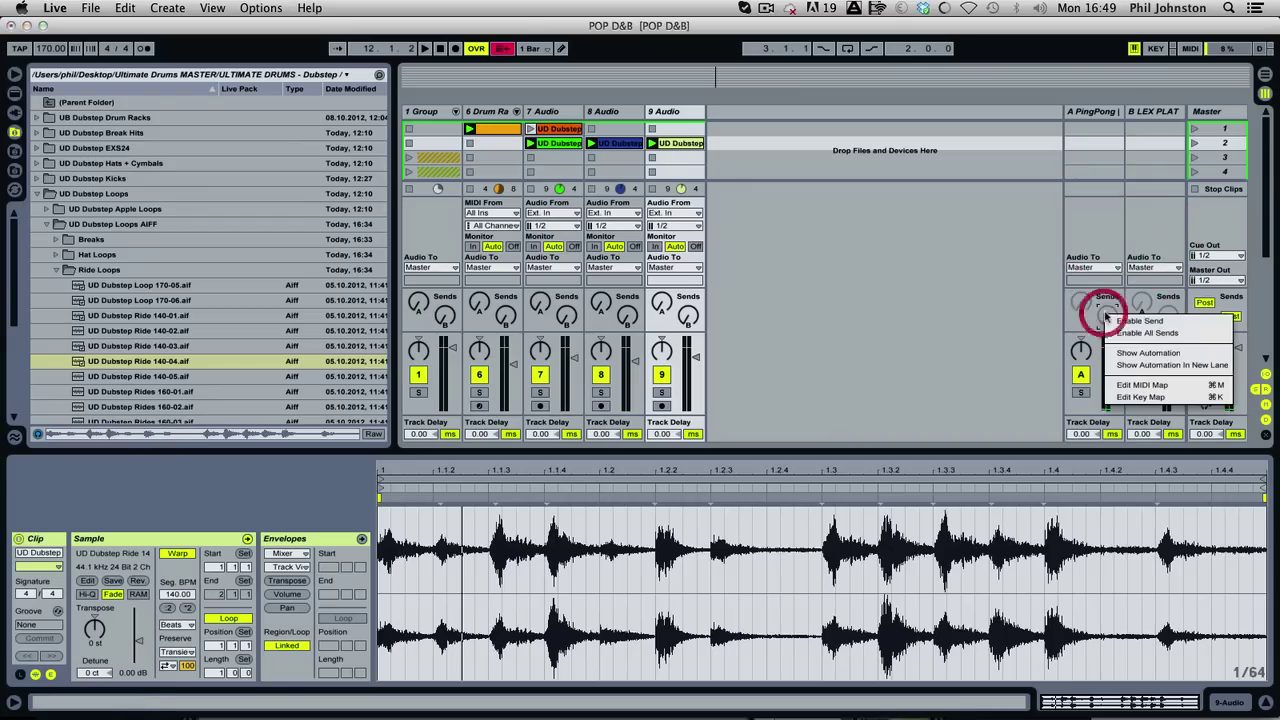
{"action": "left_click", "coordinate": [1120, 320]}
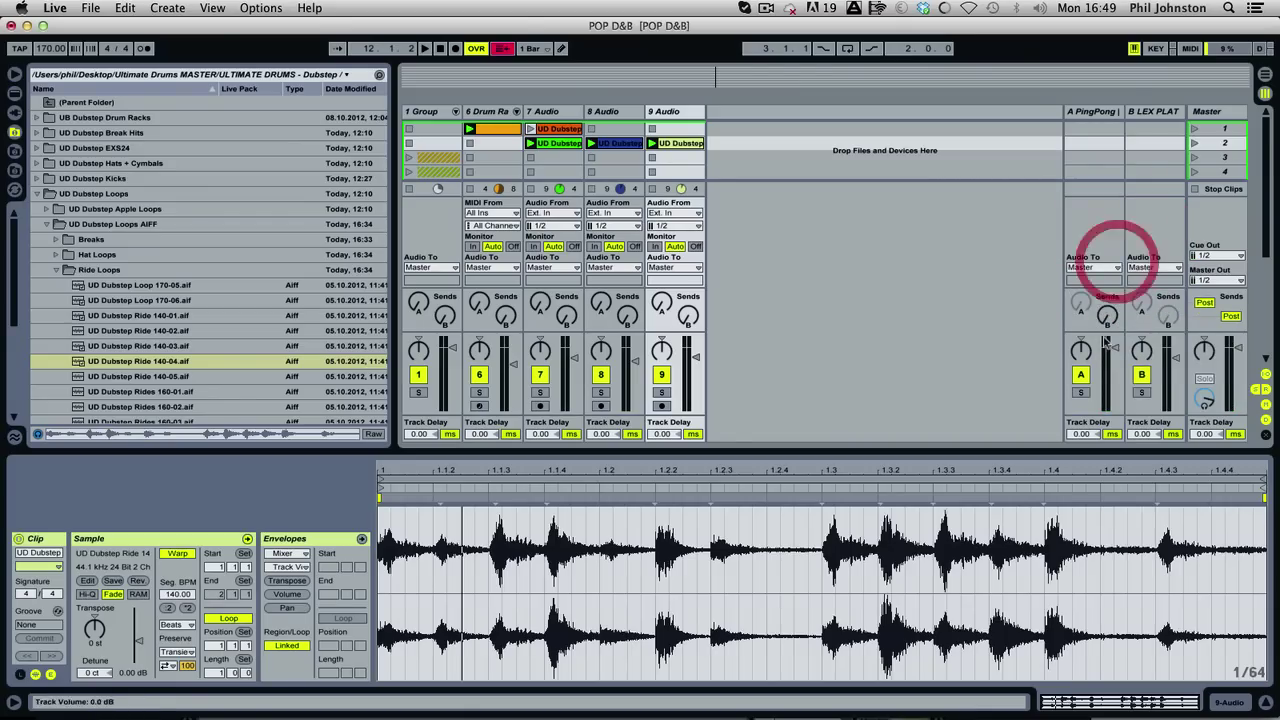
{"action": "left_click_drag", "start_coordinate": [1107, 316], "coordinate": [1107, 262]}
Play the mix and try the Drum Rack track's PingPong send at 0.0 dB, briefly soloing track 9.
{"action": "key", "text": "space"}
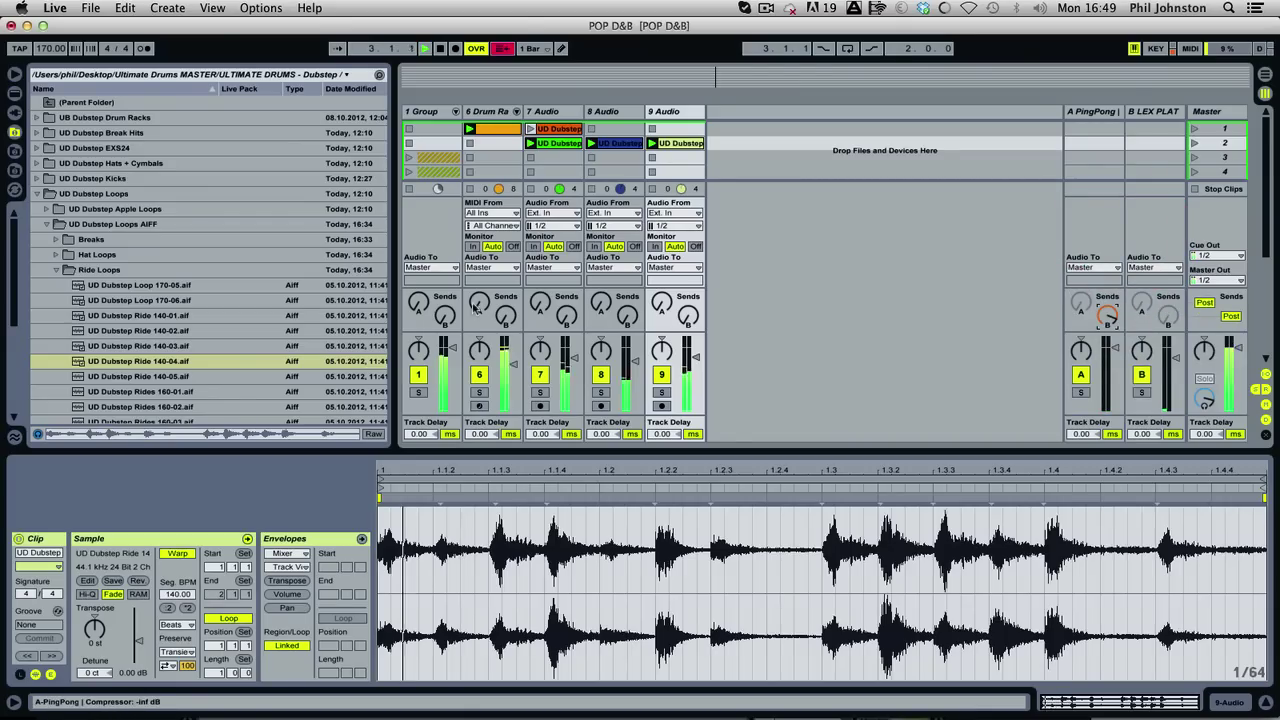
{"action": "left_click_drag", "start_coordinate": [479, 302], "coordinate": [479, 290]}
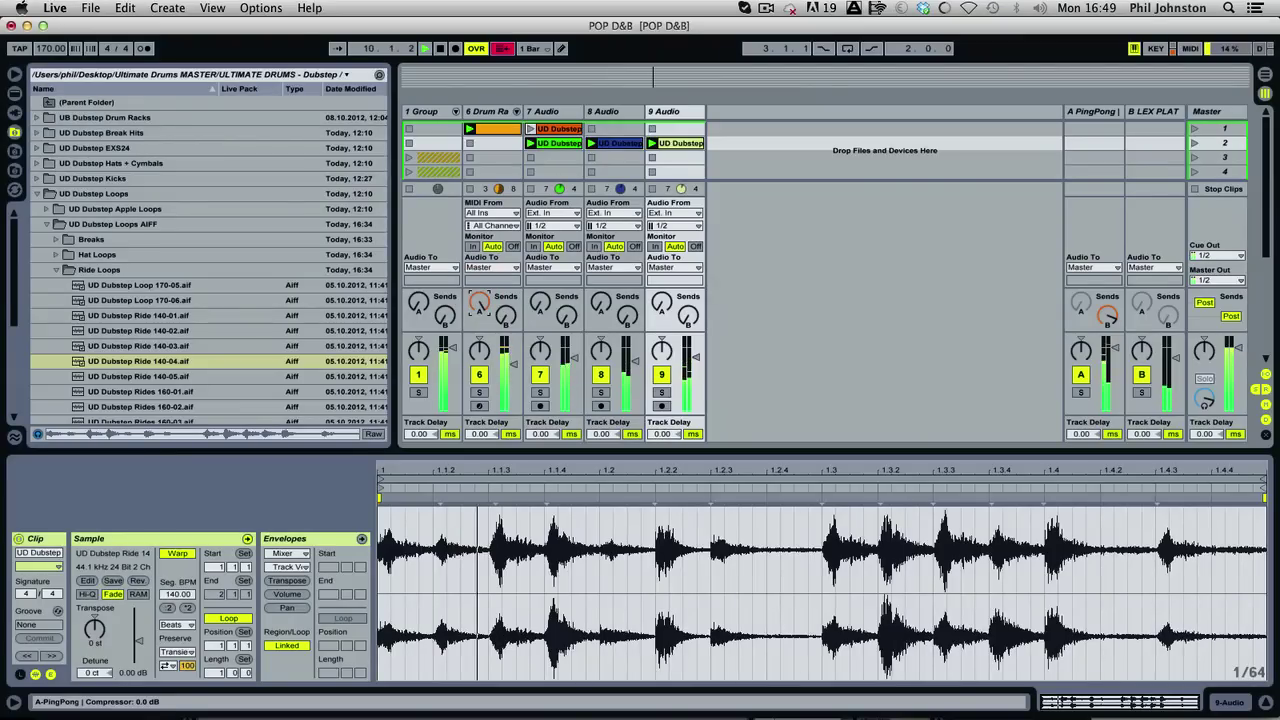
{"action": "left_click", "coordinate": [661, 392]}
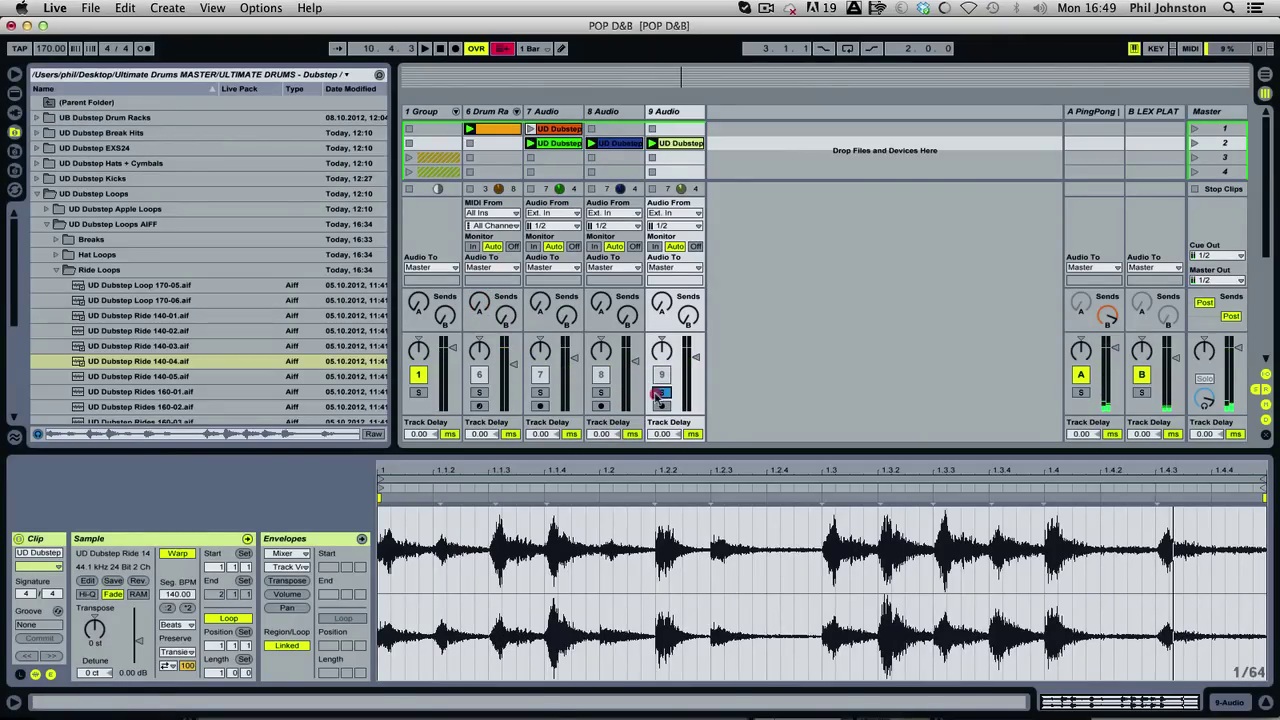
{"action": "left_click", "coordinate": [661, 392]}
Solo track 7, set its PingPong send to about -5.4 dB, and unsolo it to hear the full mix.
{"action": "left_click", "coordinate": [537, 395]}
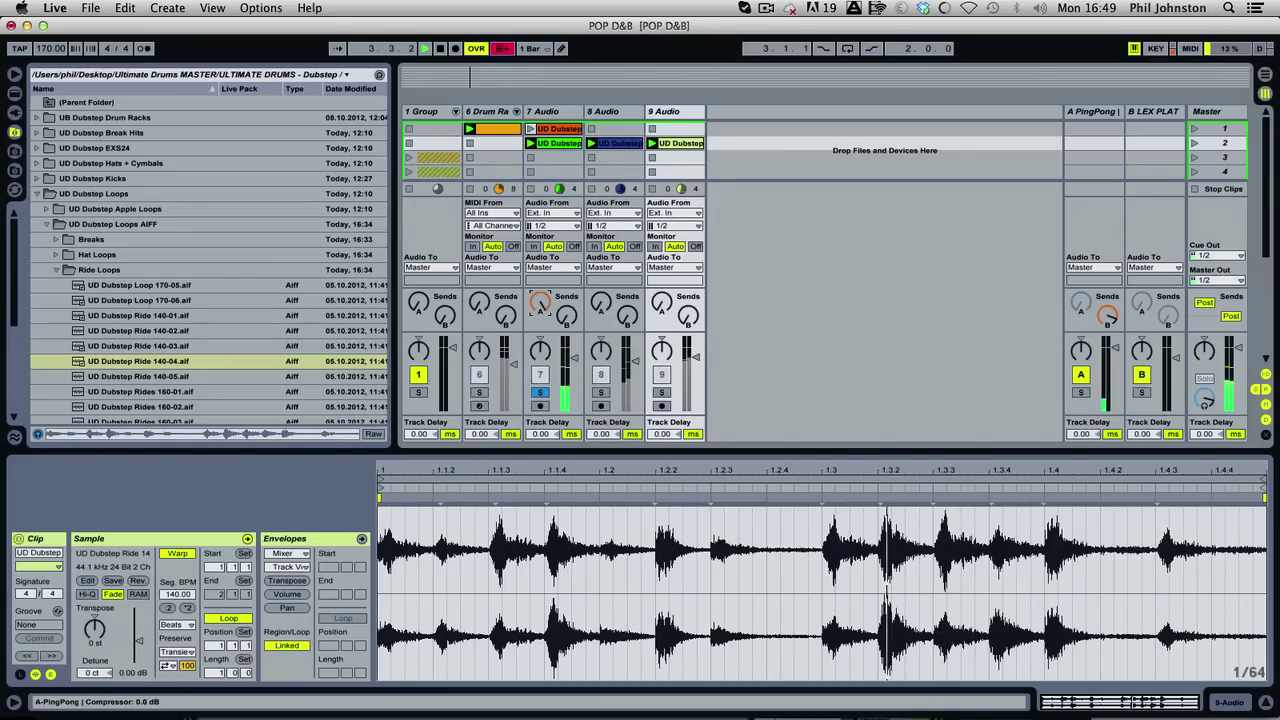
{"action": "left_click_drag", "start_coordinate": [540, 302], "coordinate": [540, 290]}
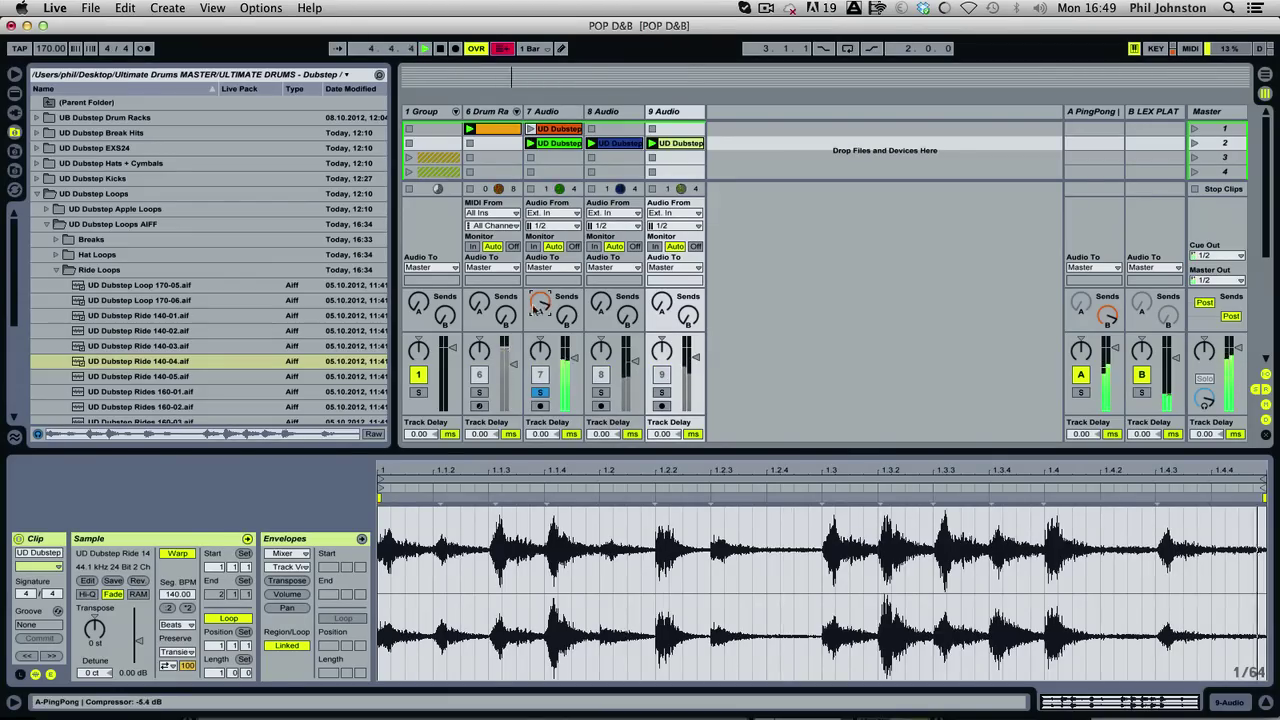
{"action": "left_click", "coordinate": [540, 392]}
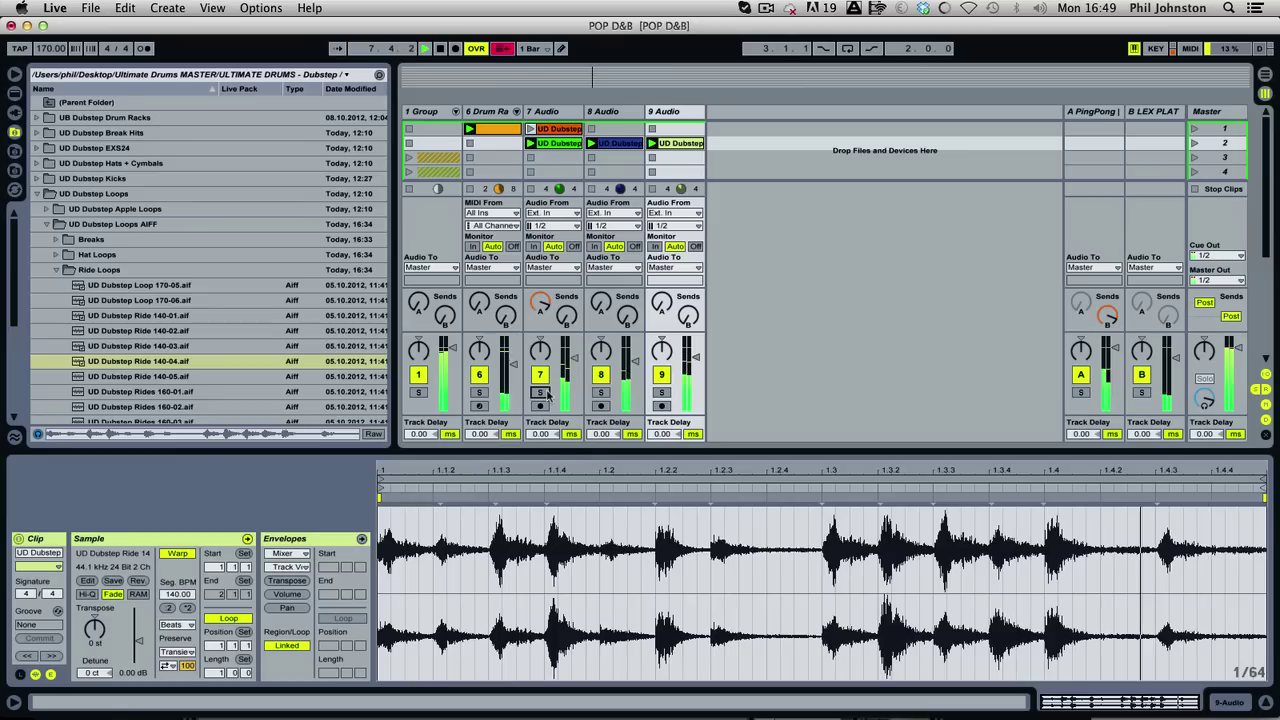
{"action": "key", "text": "space"}
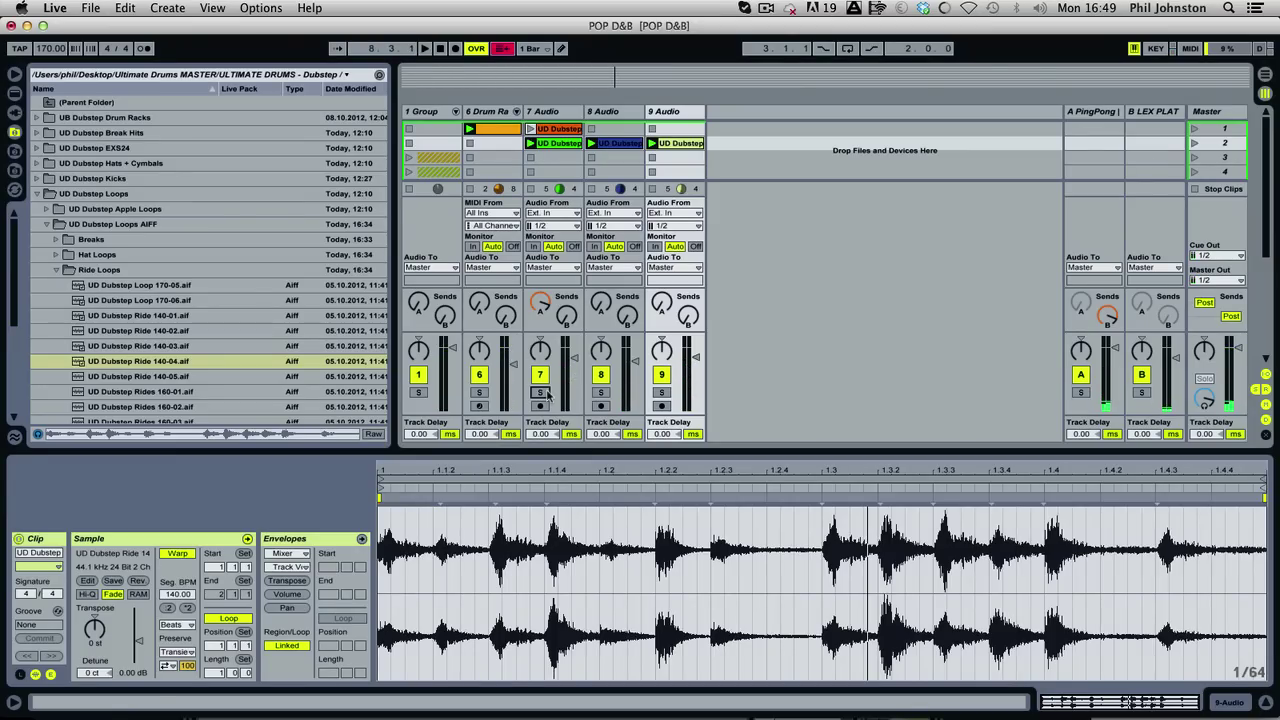
Audition UD Dubstep Rides 160-04, 160-07, 160-09, 160-10 and 160-11 in the Ride Loops folder.
{"action": "scroll", "coordinate": [235, 281], "scroll_direction": "down", "scroll_amount": 3}
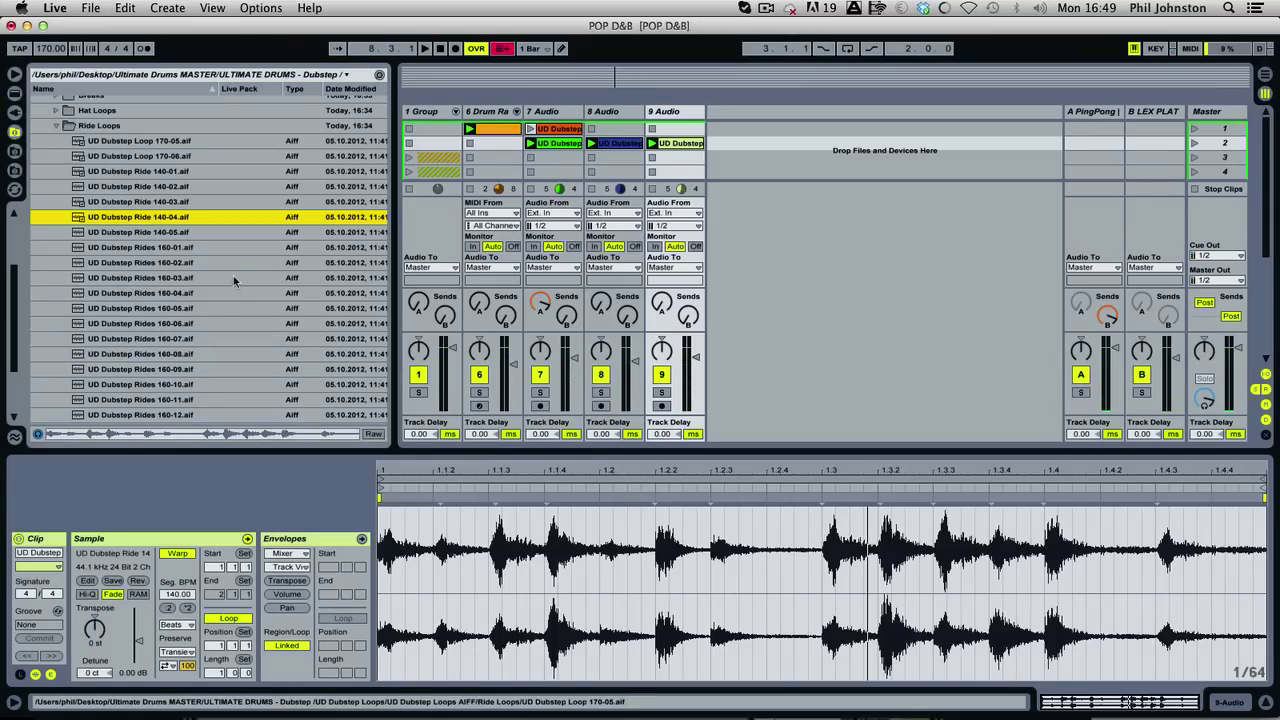
{"action": "left_click", "coordinate": [155, 293]}
{"action": "scroll", "coordinate": [155, 293], "scroll_direction": "down", "scroll_amount": 2}
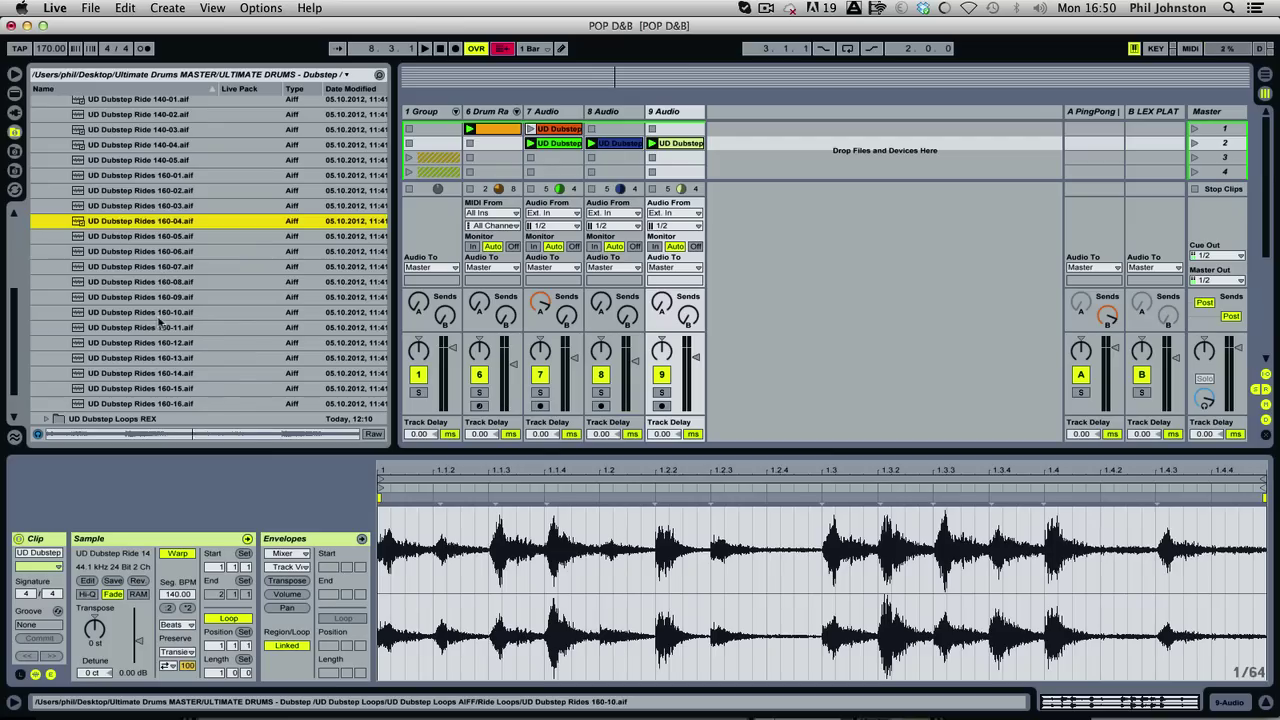
{"action": "left_click", "coordinate": [160, 266]}
{"action": "left_click", "coordinate": [148, 296]}
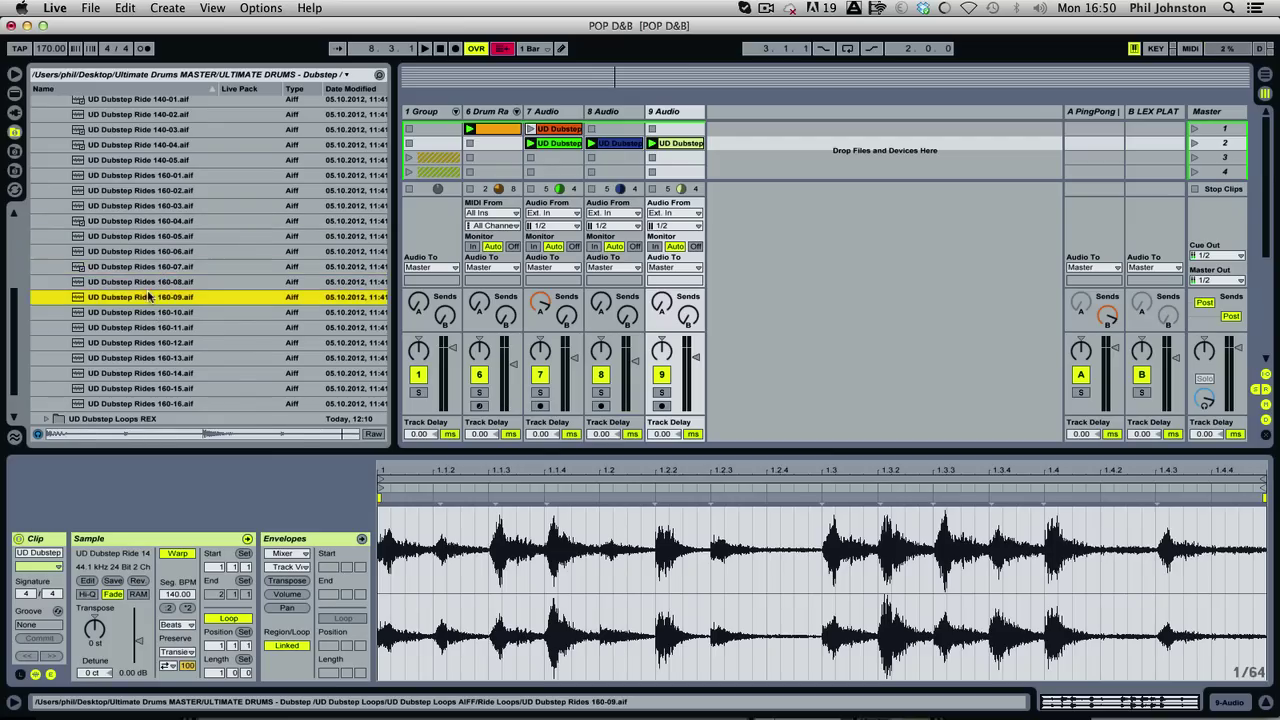
{"action": "left_click", "coordinate": [136, 312]}
{"action": "left_click", "coordinate": [137, 333]}
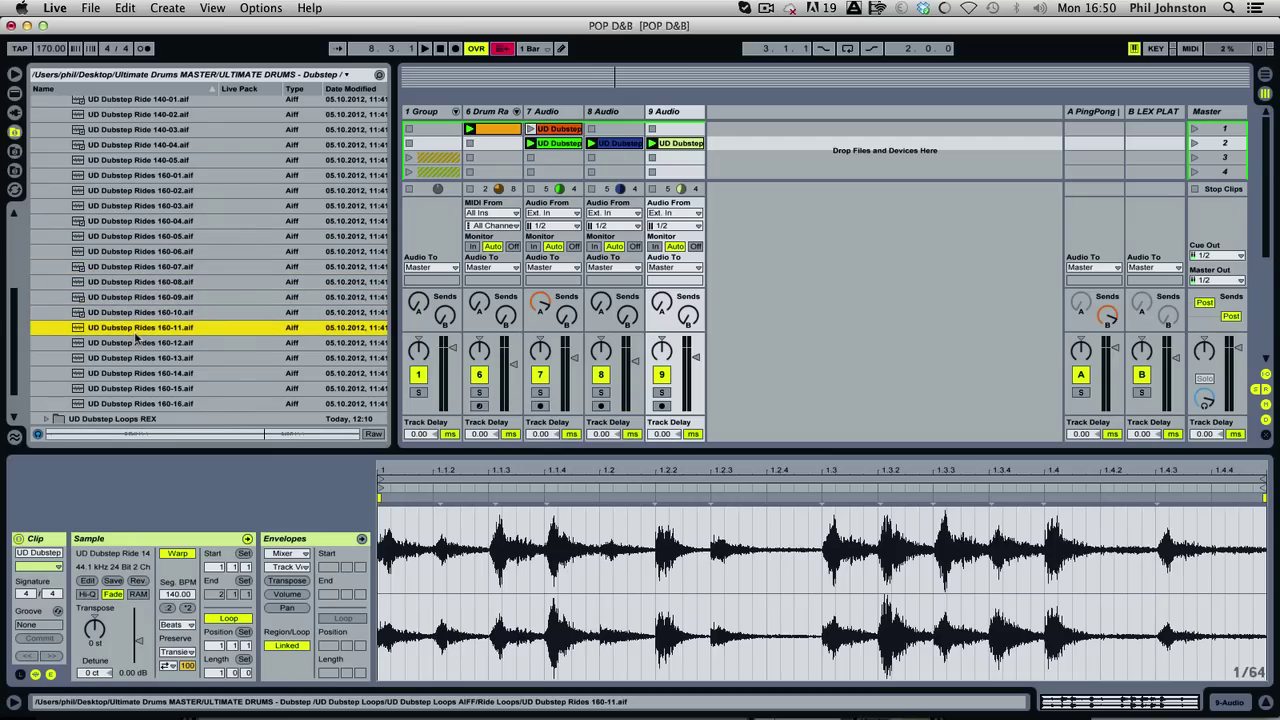
Launch UD Dubstep Rides 160-11 on a new audio track, lower its volume and reduce track 9 to about -10.0 dB.
{"action": "left_click_drag", "start_coordinate": [132, 333], "coordinate": [716, 148]}
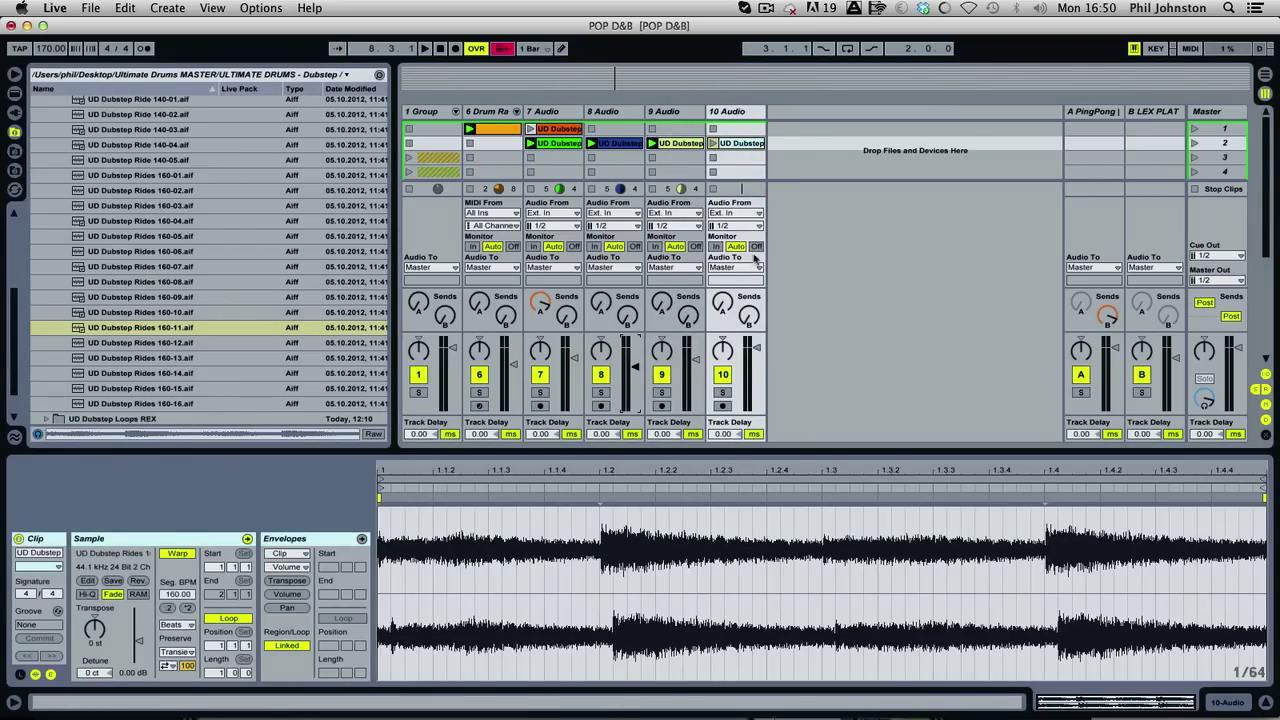
{"action": "left_click", "coordinate": [713, 143]}
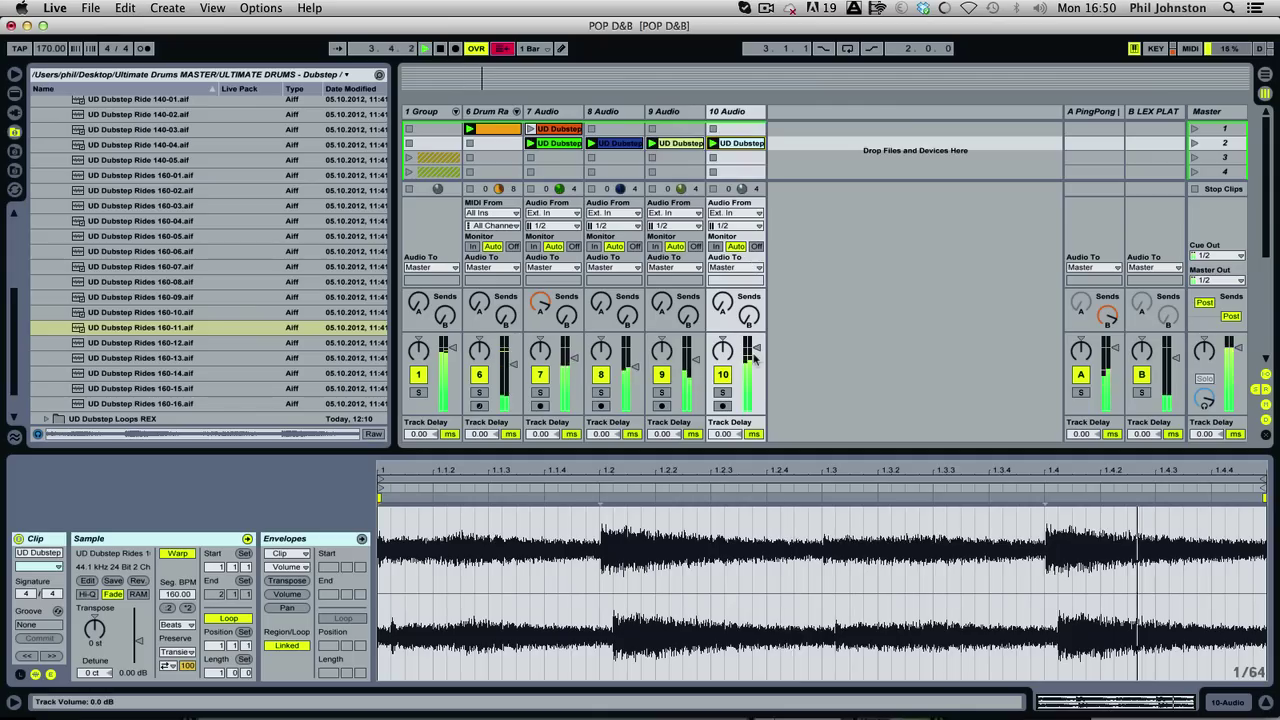
{"action": "left_click_drag", "start_coordinate": [754, 356], "coordinate": [754, 363]}
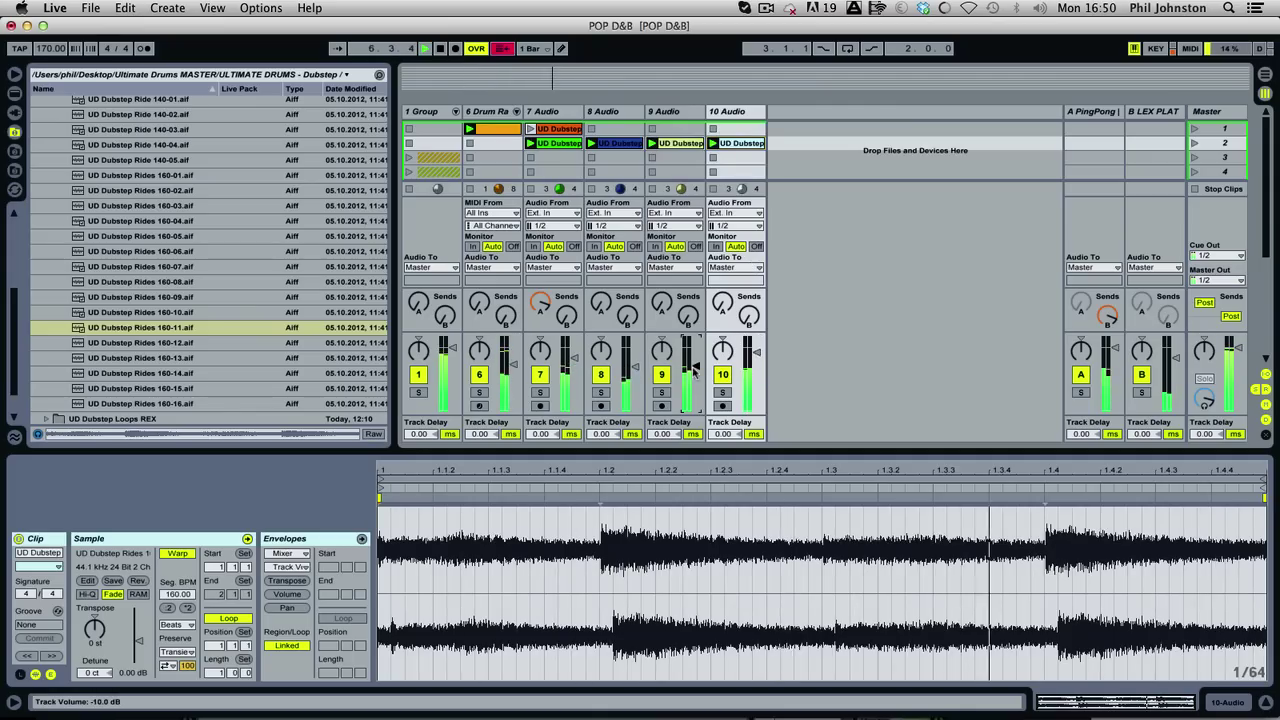
Set the group compressor's sidechain source to 6-Drum Rack, taking the UD Dubstep Kicks-00 Post Mixer signal.
{"action": "double_click", "coordinate": [435, 112]}
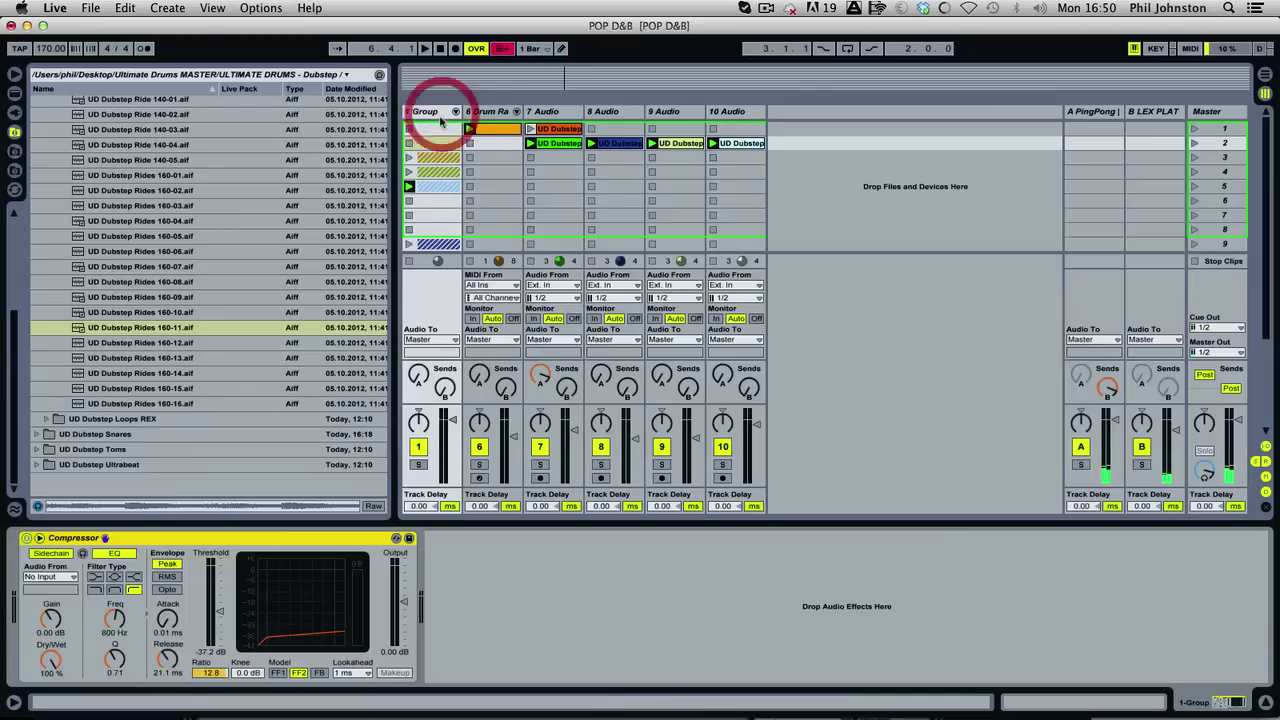
{"action": "left_click", "coordinate": [70, 577]}
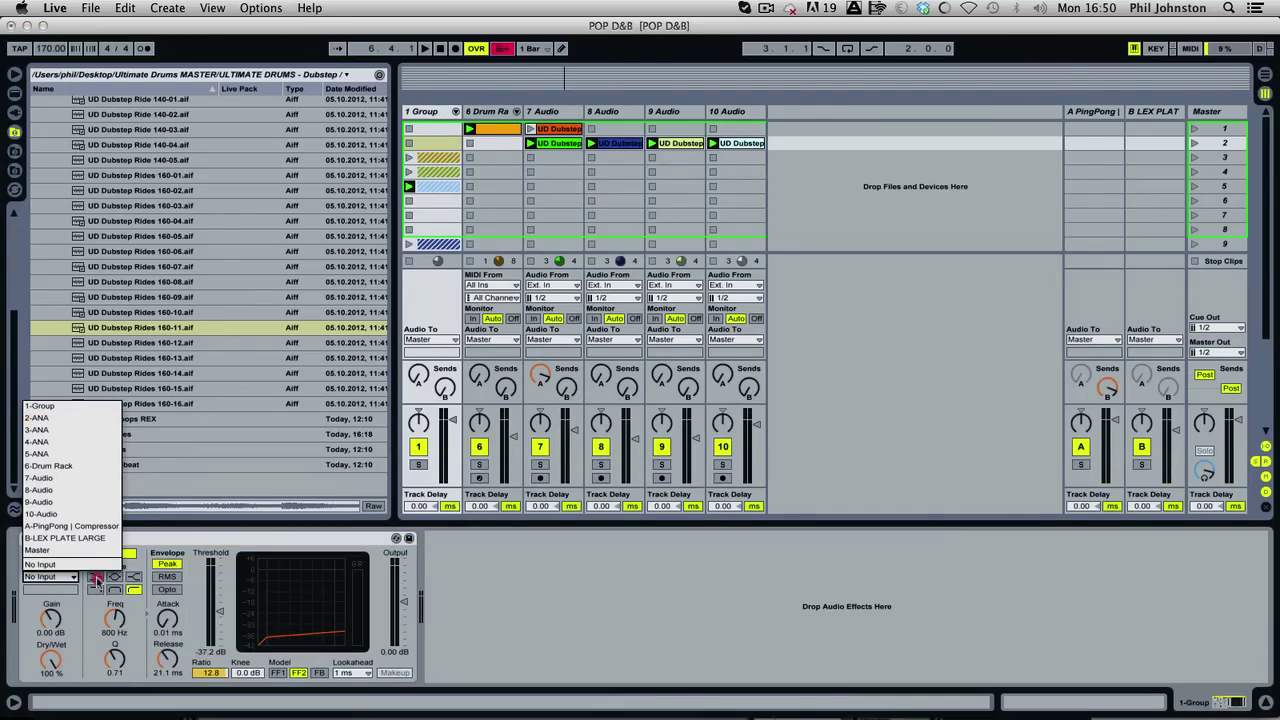
{"action": "left_click", "coordinate": [78, 467]}
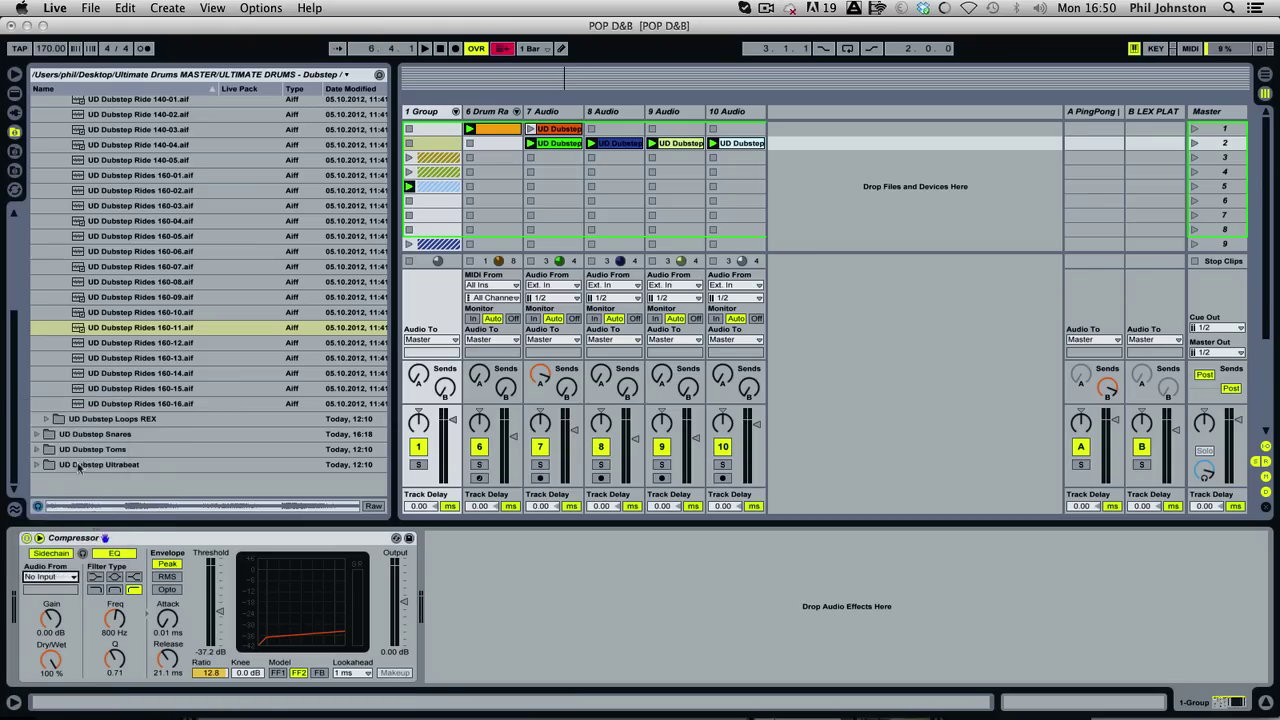
{"action": "left_click", "coordinate": [68, 589]}
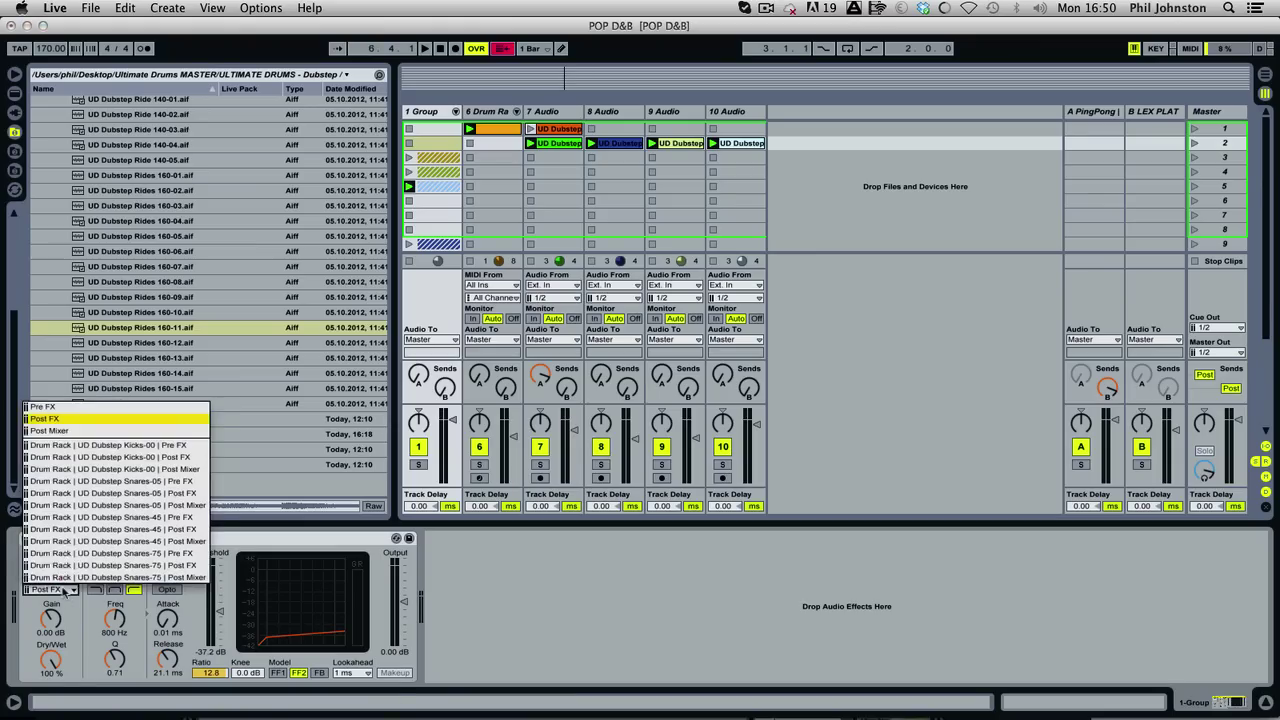
{"action": "left_click", "coordinate": [128, 469]}
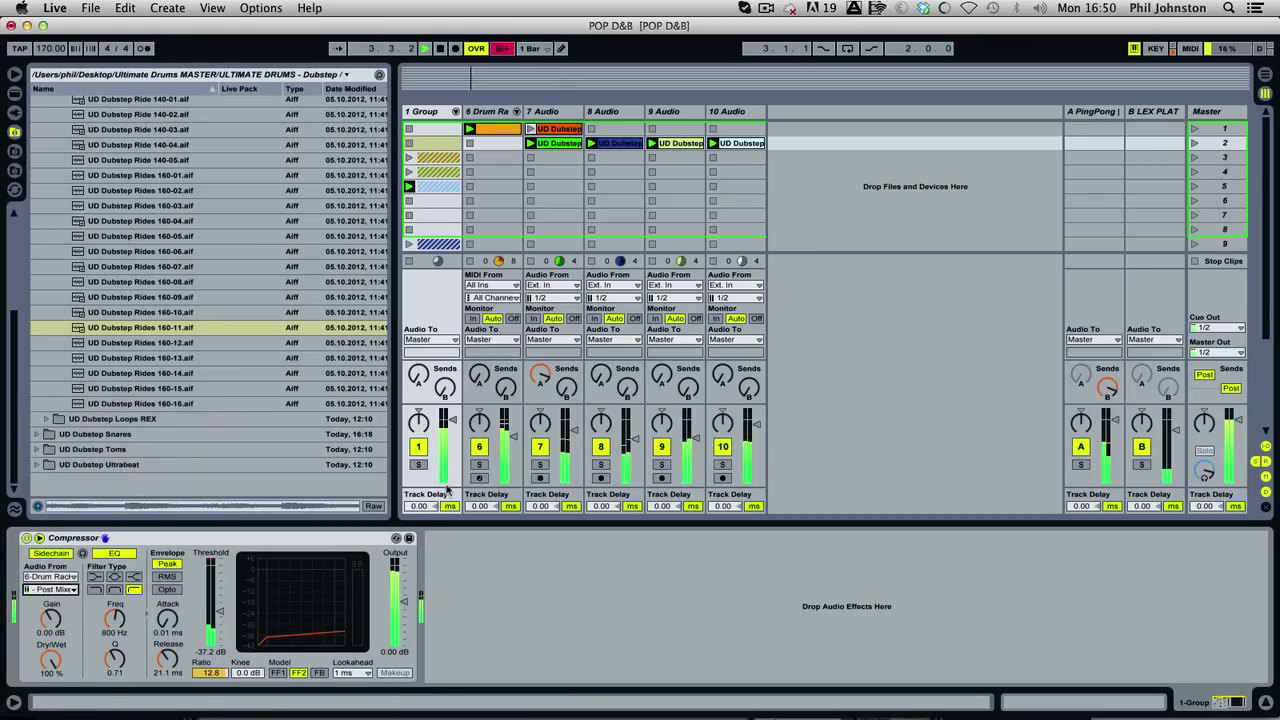
Listen to the sidechained group soloed, then unsolo it and play it within the full mix.
{"action": "left_click", "coordinate": [418, 464]}
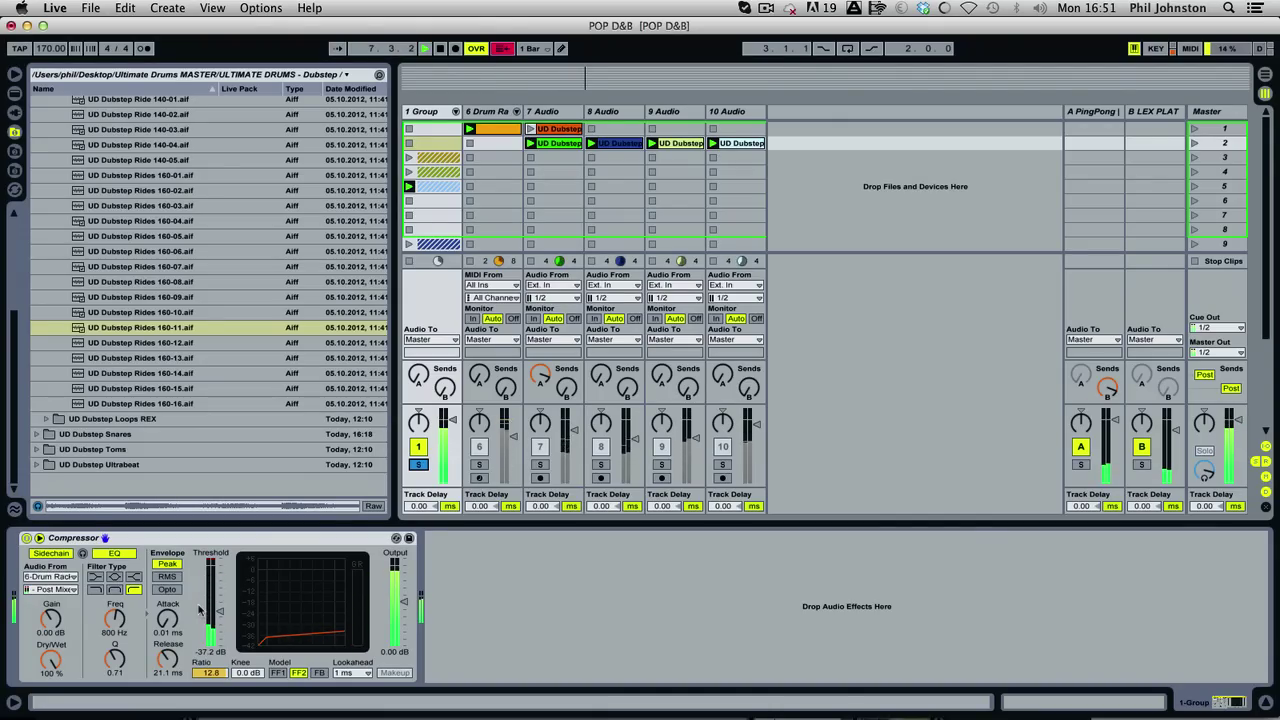
{"action": "key", "text": "space"}
{"action": "left_click", "coordinate": [418, 463]}
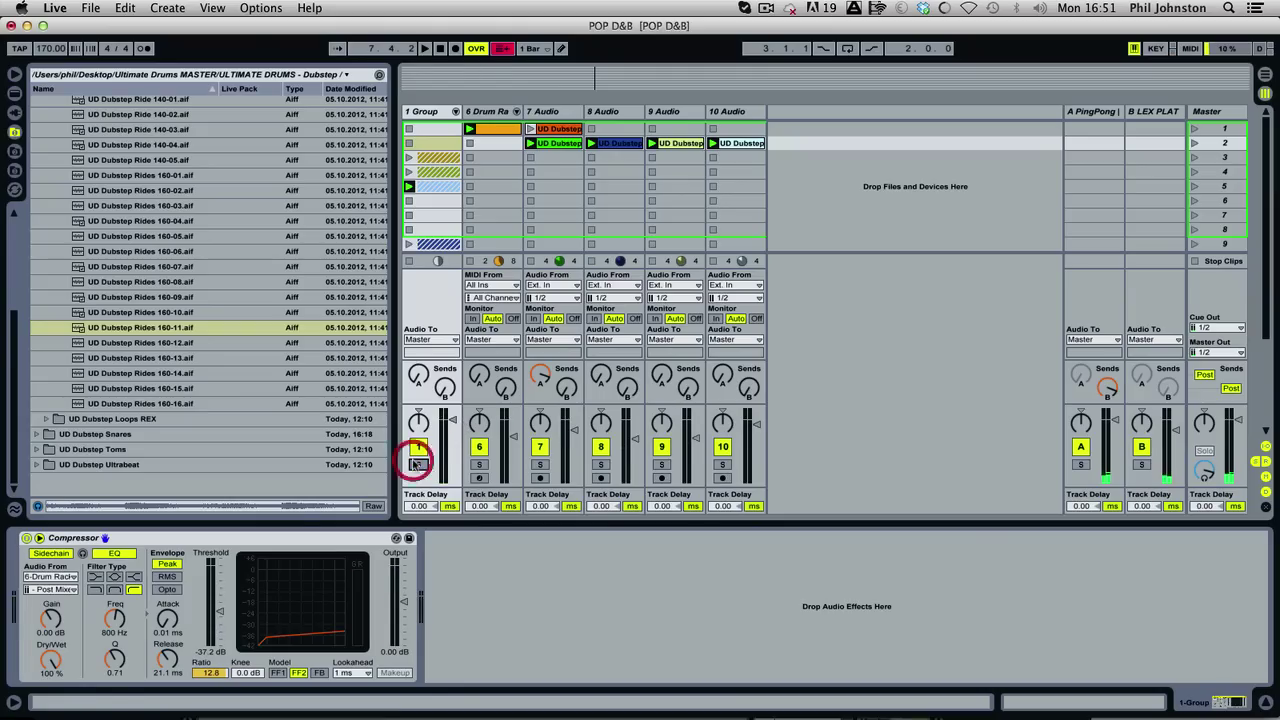
{"action": "key", "text": "space"}
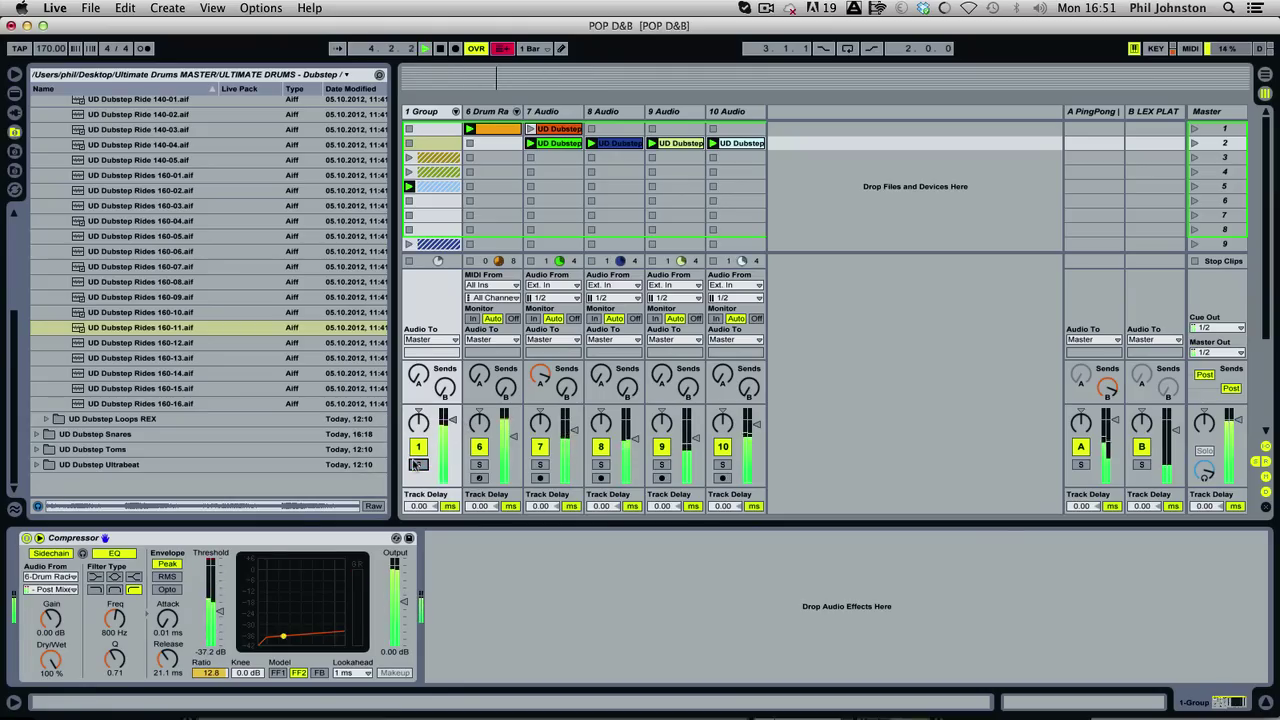
{"action": "key", "text": "space"}
Copy the group's sidechain compressor onto audio tracks 10, 9 and 8.
{"action": "left_click", "coordinate": [272, 548]}
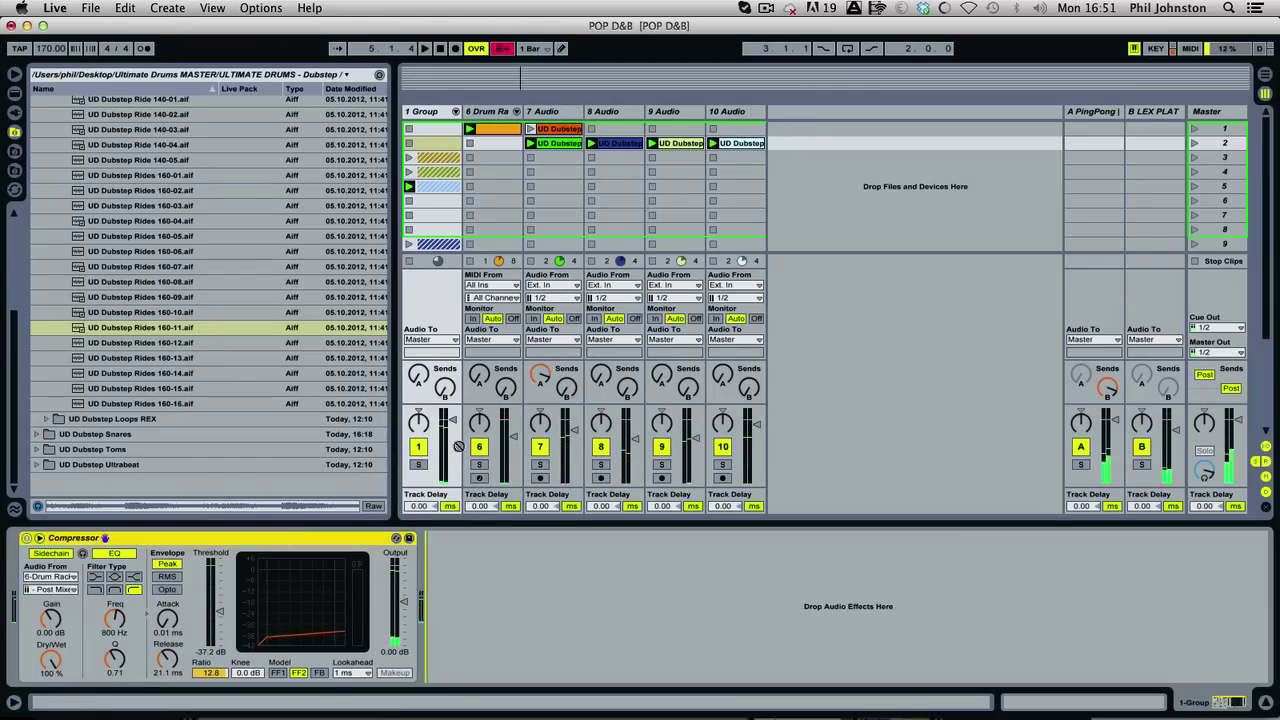
{"action": "left_click", "coordinate": [737, 111]}
{"action": "left_click", "coordinate": [445, 397]}
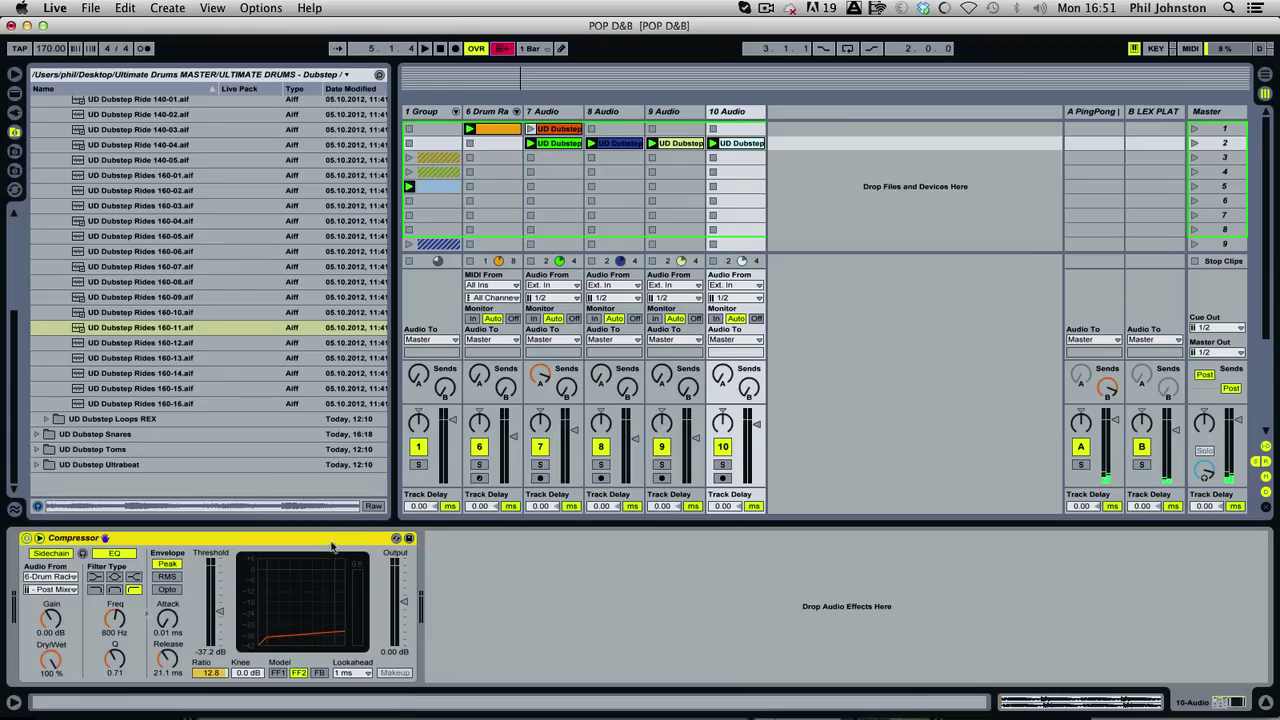
{"action": "left_click", "coordinate": [672, 111]}
{"action": "key", "text": "super+v"}
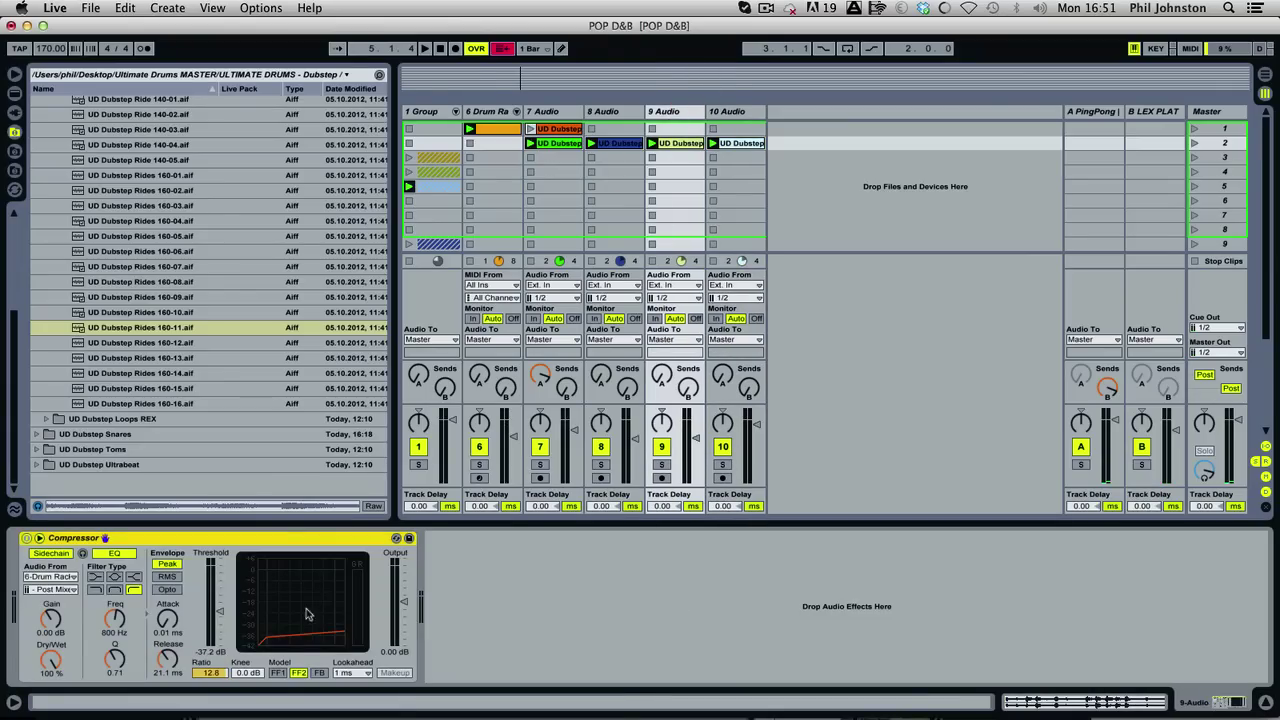
{"action": "left_click", "coordinate": [625, 109]}
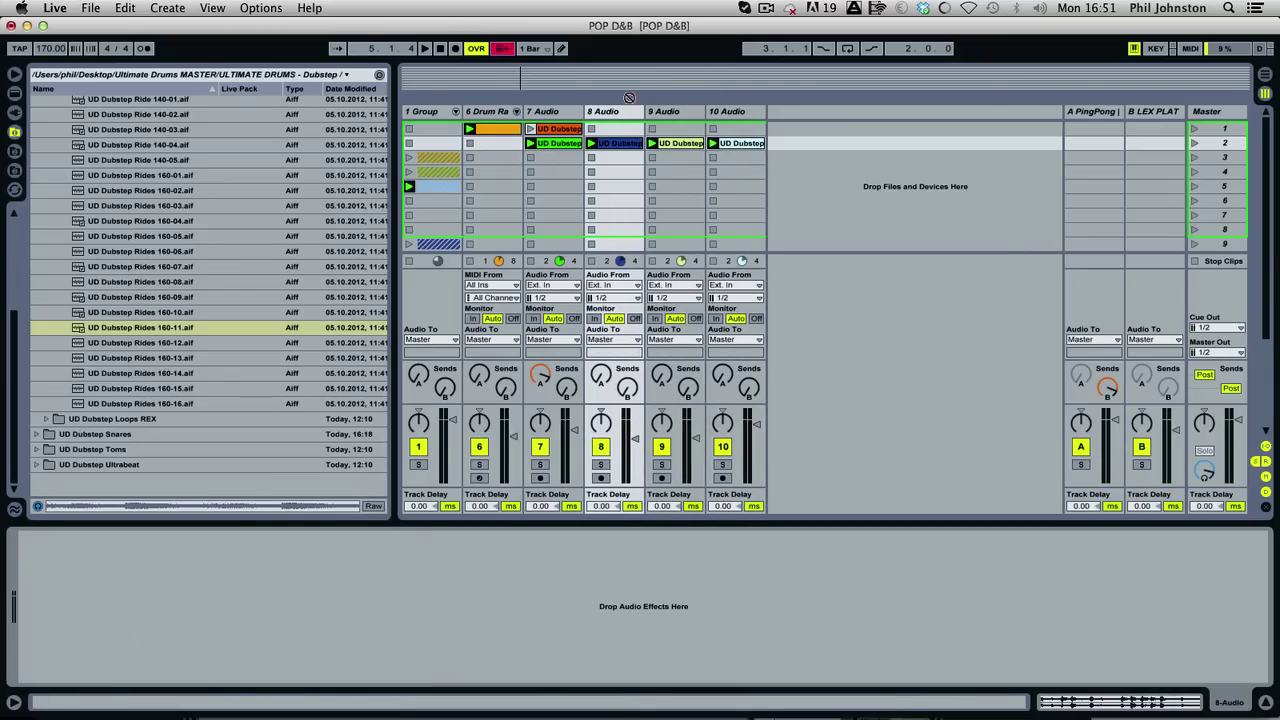
{"action": "key", "text": "super+v"}
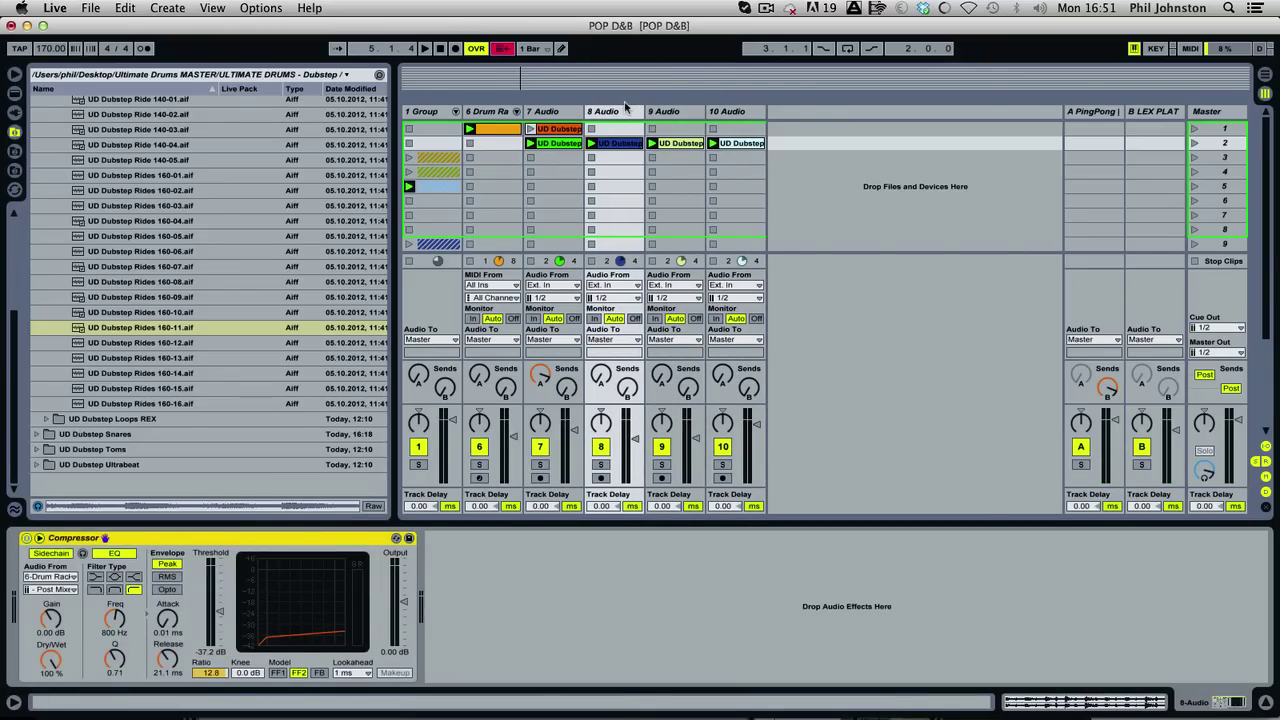
Play the mix, set track 10's compressor threshold to -17.5 dB and raise track 9's compressor threshold.
{"action": "key", "text": "space"}
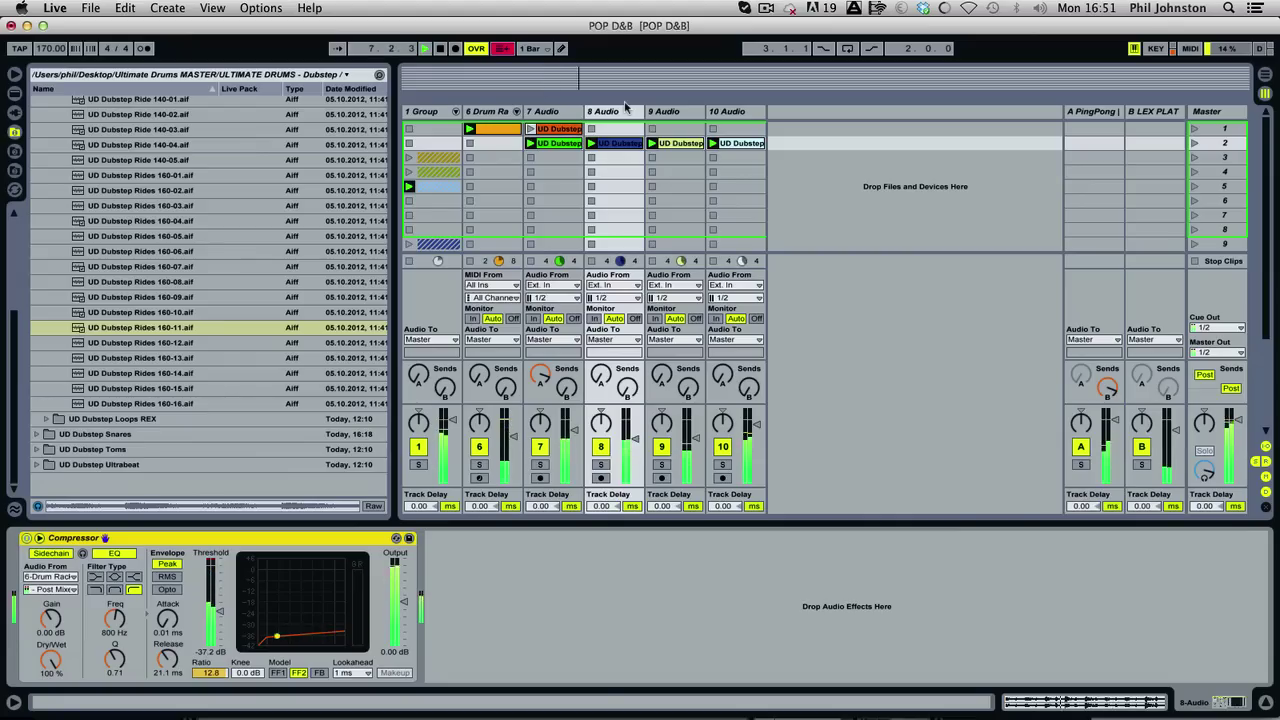
{"action": "left_click", "coordinate": [745, 112]}
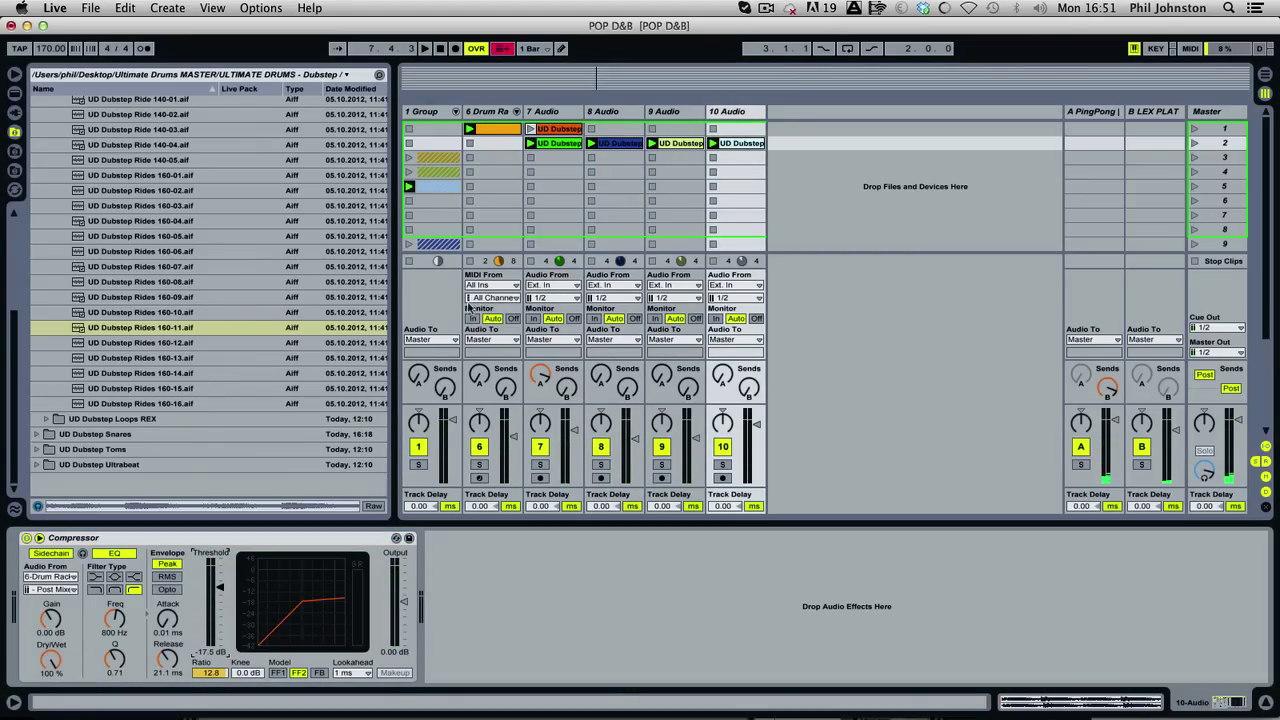
{"action": "left_click", "coordinate": [672, 112]}
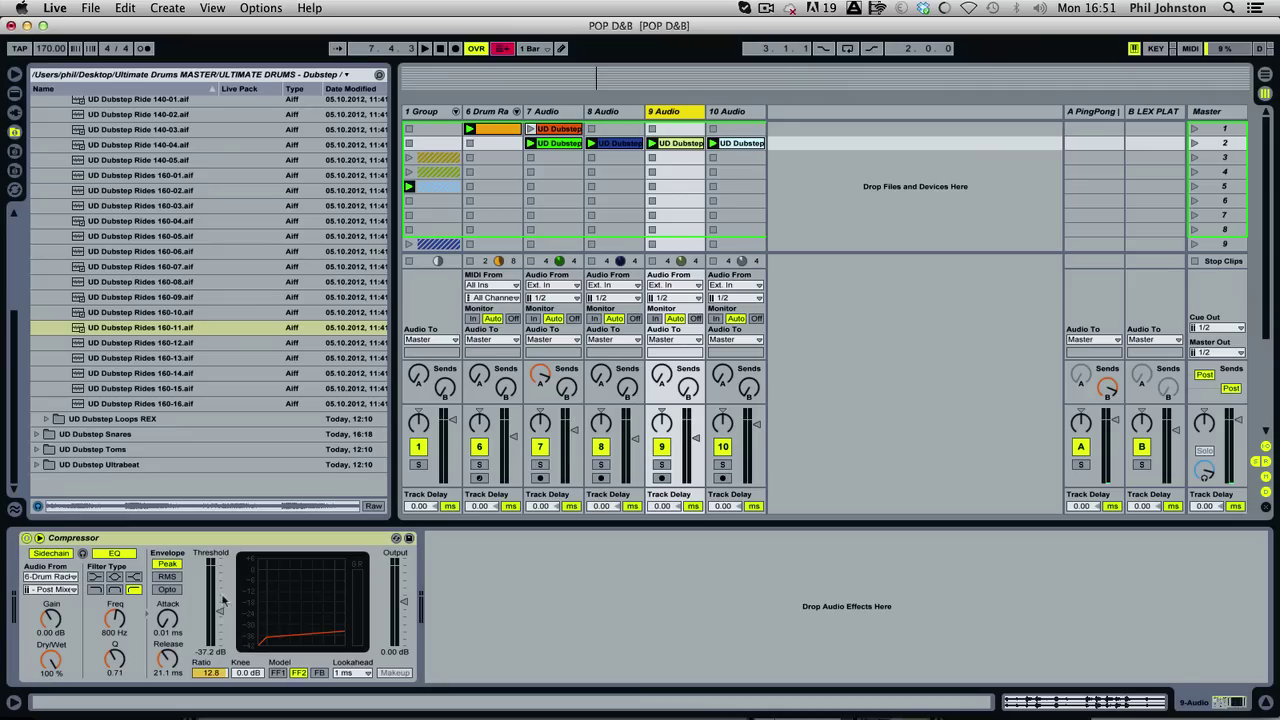
{"action": "left_click_drag", "start_coordinate": [222, 611], "coordinate": [224, 601]}
Check track 8's compressor, play the mix and lower track 10's volume.
{"action": "left_click", "coordinate": [605, 112]}
{"action": "key", "text": "space"}
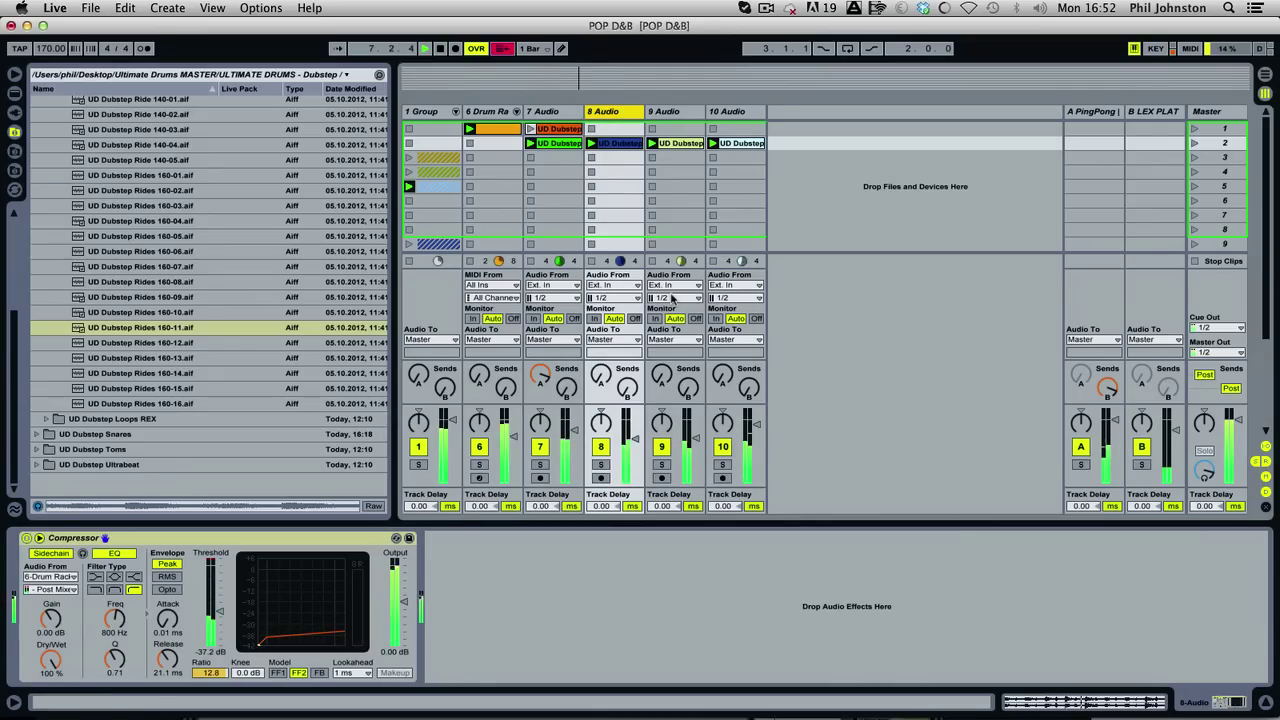
{"action": "mouse_move", "coordinate": [757, 425]}
{"action": "left_mouse_down"}
{"action": "mouse_move", "coordinate": [757, 463]}
{"action": "mouse_move", "coordinate": [757, 440]}
{"action": "left_mouse_up"}
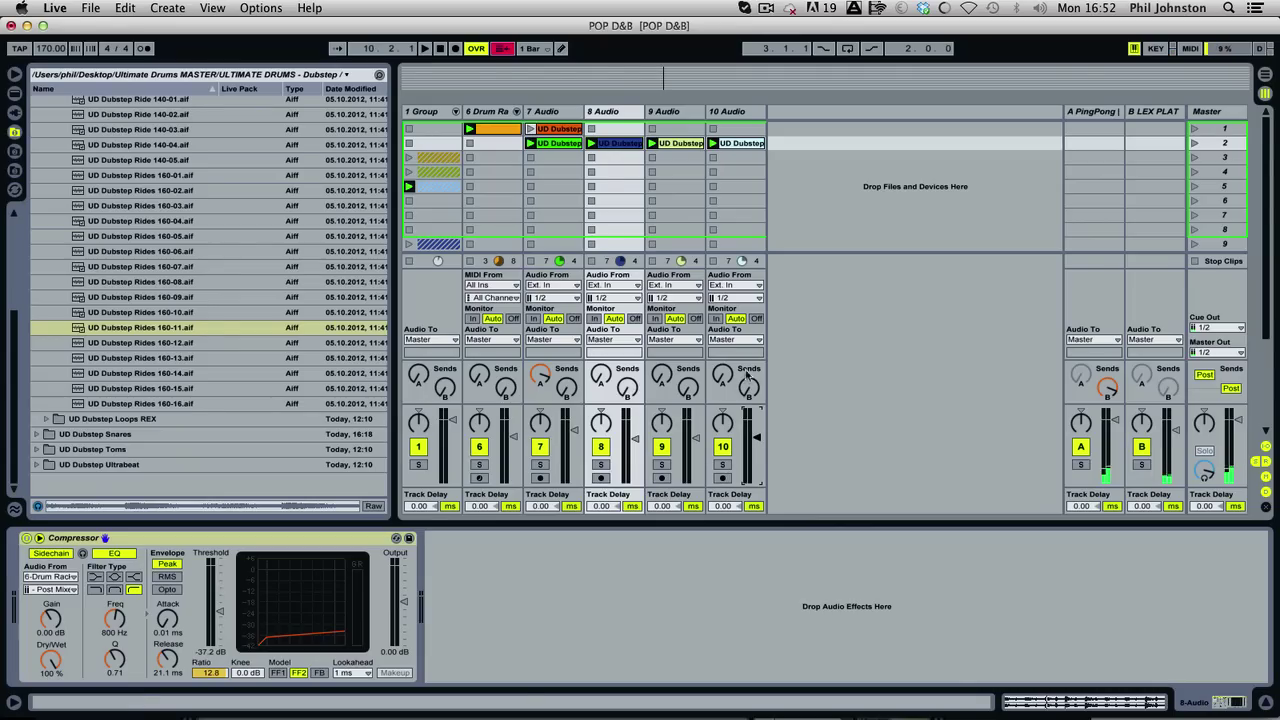
Look over the loop clips on tracks 7 and 8, then delete all notes from the Drum Rack track's clip.
{"action": "double_click", "coordinate": [553, 145]}
{"action": "left_click", "coordinate": [617, 145]}
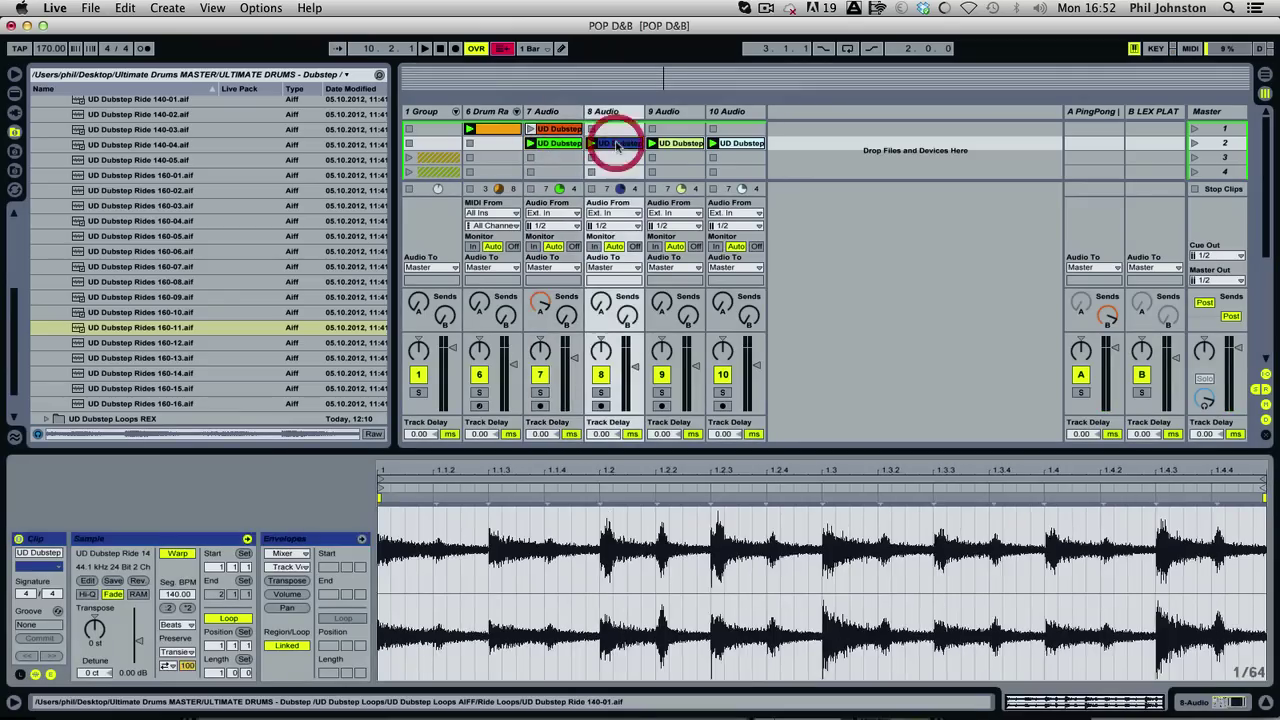
{"action": "left_click", "coordinate": [512, 130]}
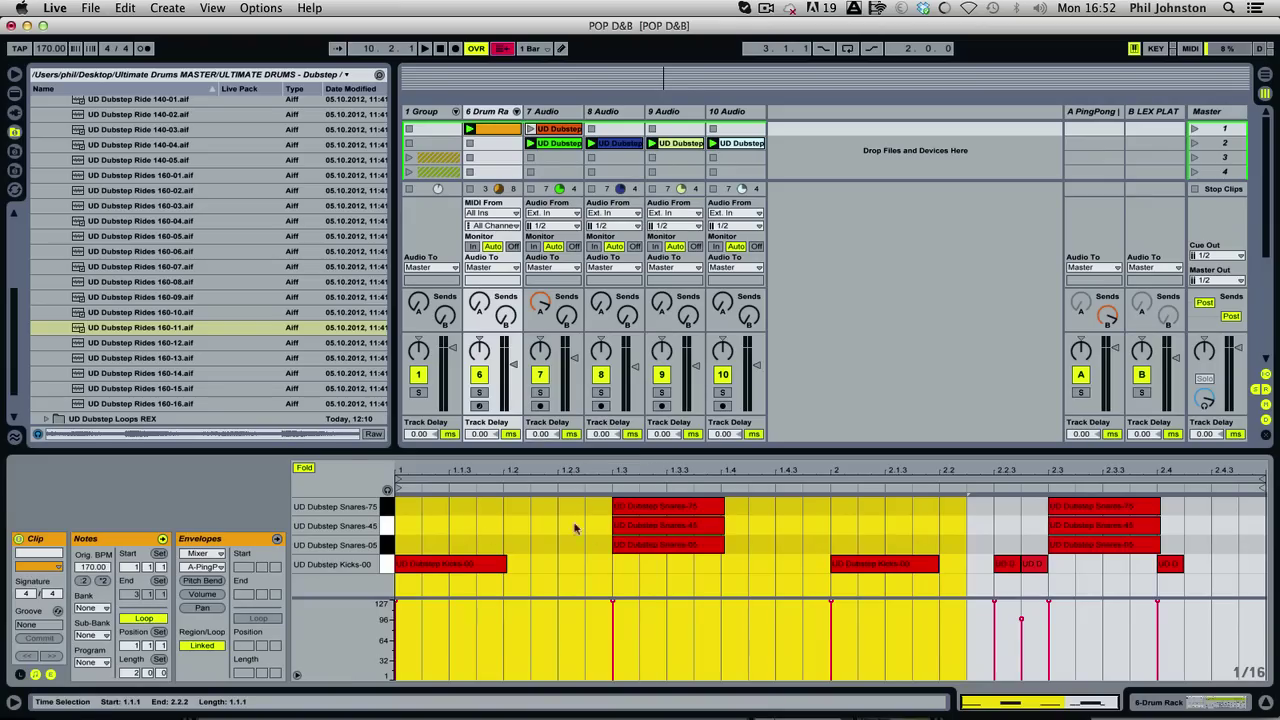
{"action": "left_click_drag", "start_coordinate": [452, 511], "coordinate": [1223, 580]}
{"action": "key", "text": "Delete"}
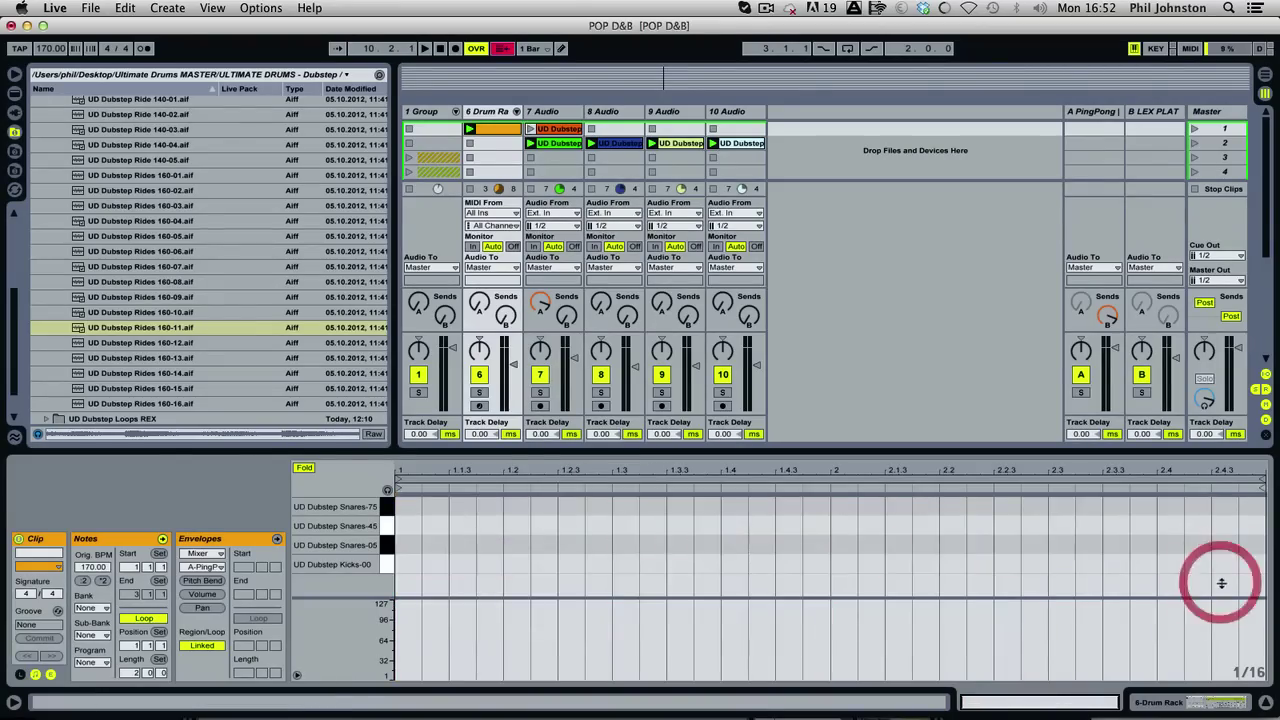
Remove all the kick and snare samples from the Drum Rack's pads.
{"action": "left_click", "coordinate": [1194, 703]}
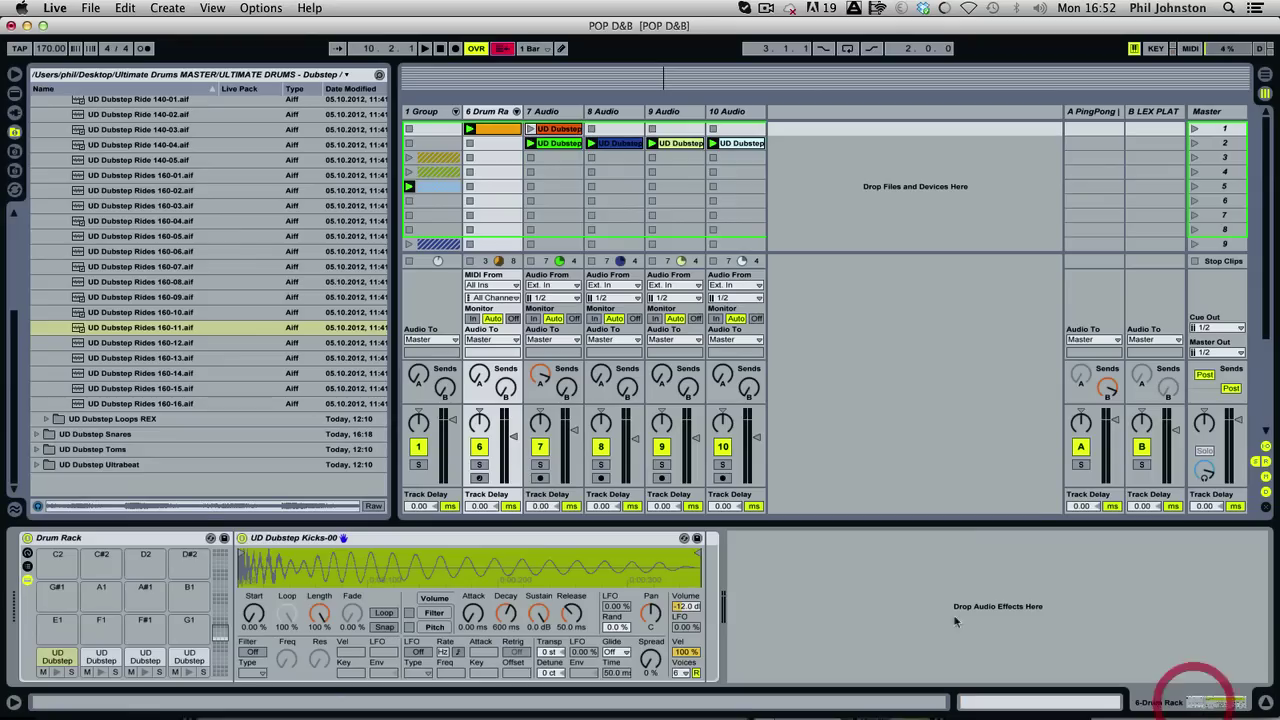
{"action": "left_click", "coordinate": [57, 660]}
{"action": "left_click", "coordinate": [147, 660]}
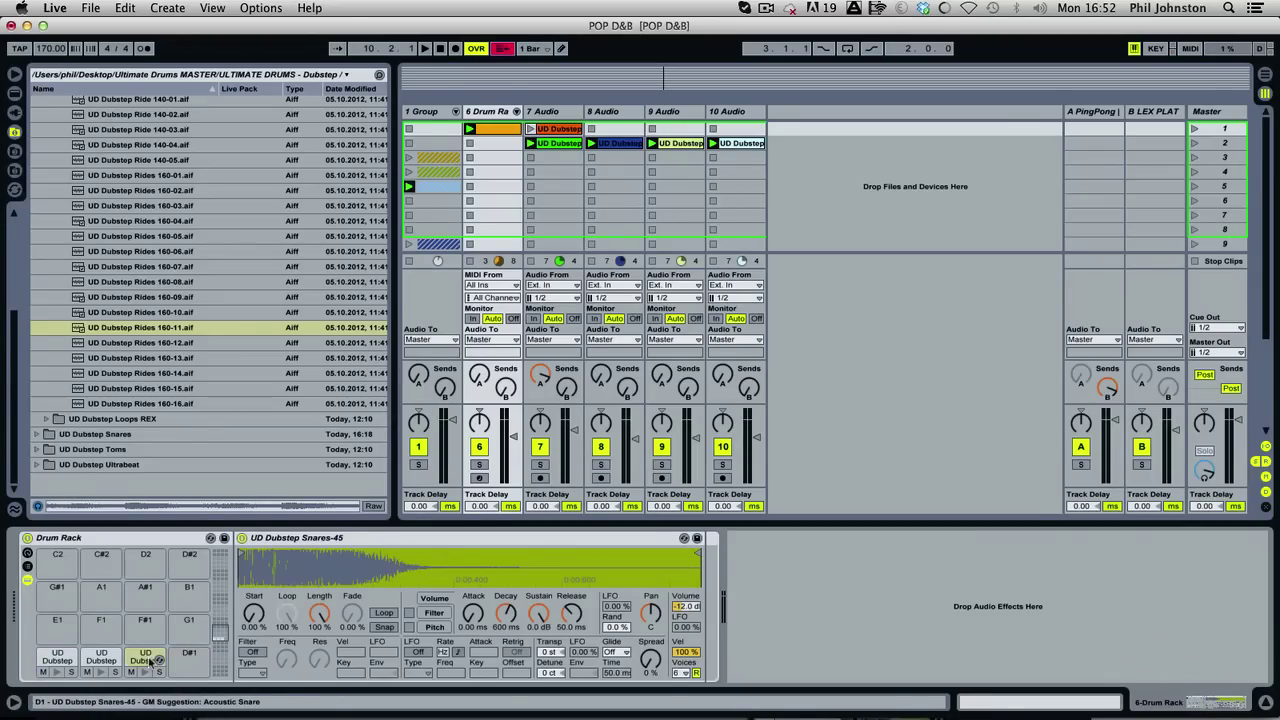
{"action": "key", "text": "Delete"}
{"action": "left_click", "coordinate": [107, 656]}
{"action": "key", "text": "Delete"}
{"action": "left_click", "coordinate": [48, 655]}
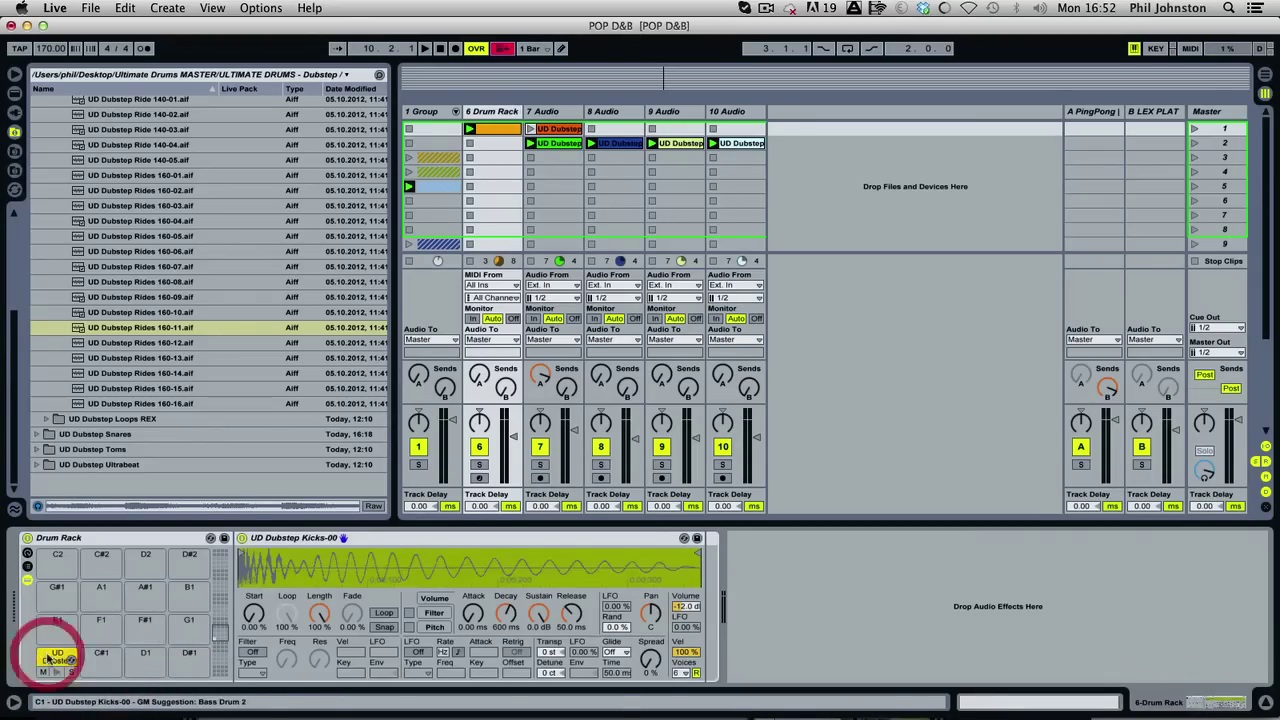
{"action": "key", "text": "Delete"}
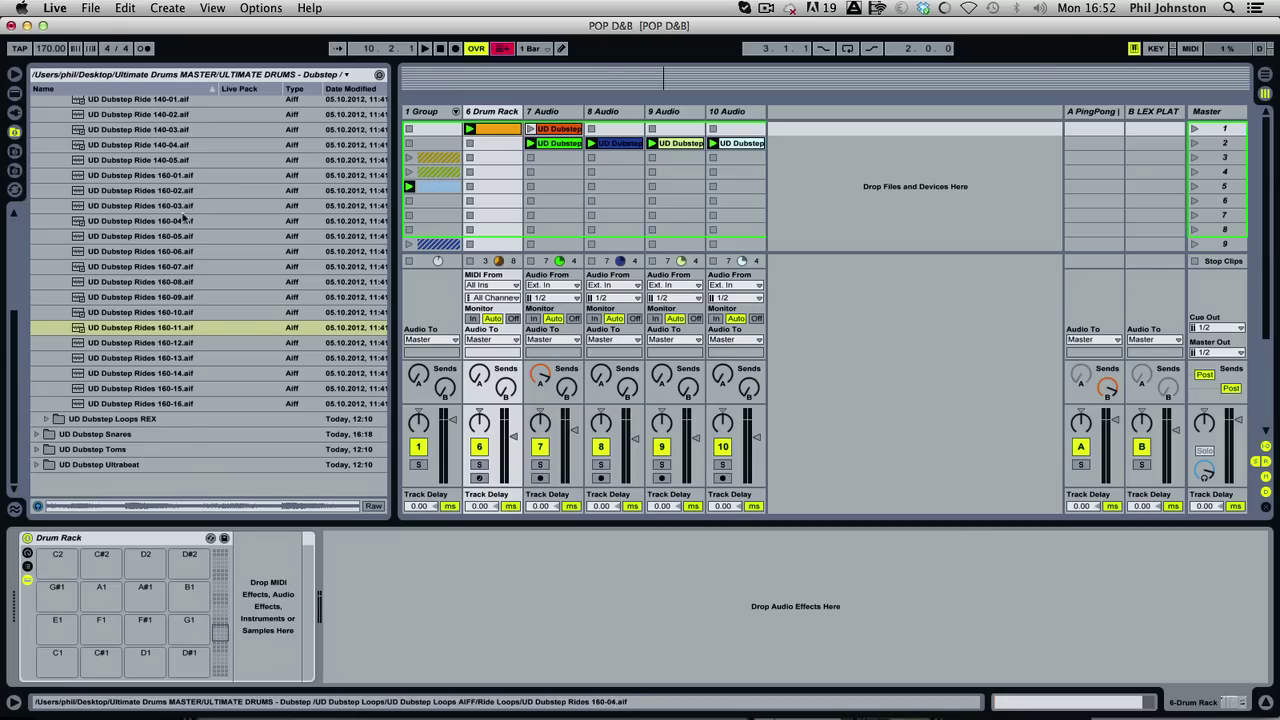
Collapse the loop folders, open the UD Dubstep Kicks folder and audition UD Dubstep Kicks-01 and Kicks-02.
{"action": "scroll", "coordinate": [146, 178], "scroll_direction": "up", "scroll_amount": 5}
{"action": "left_click", "coordinate": [57, 270]}
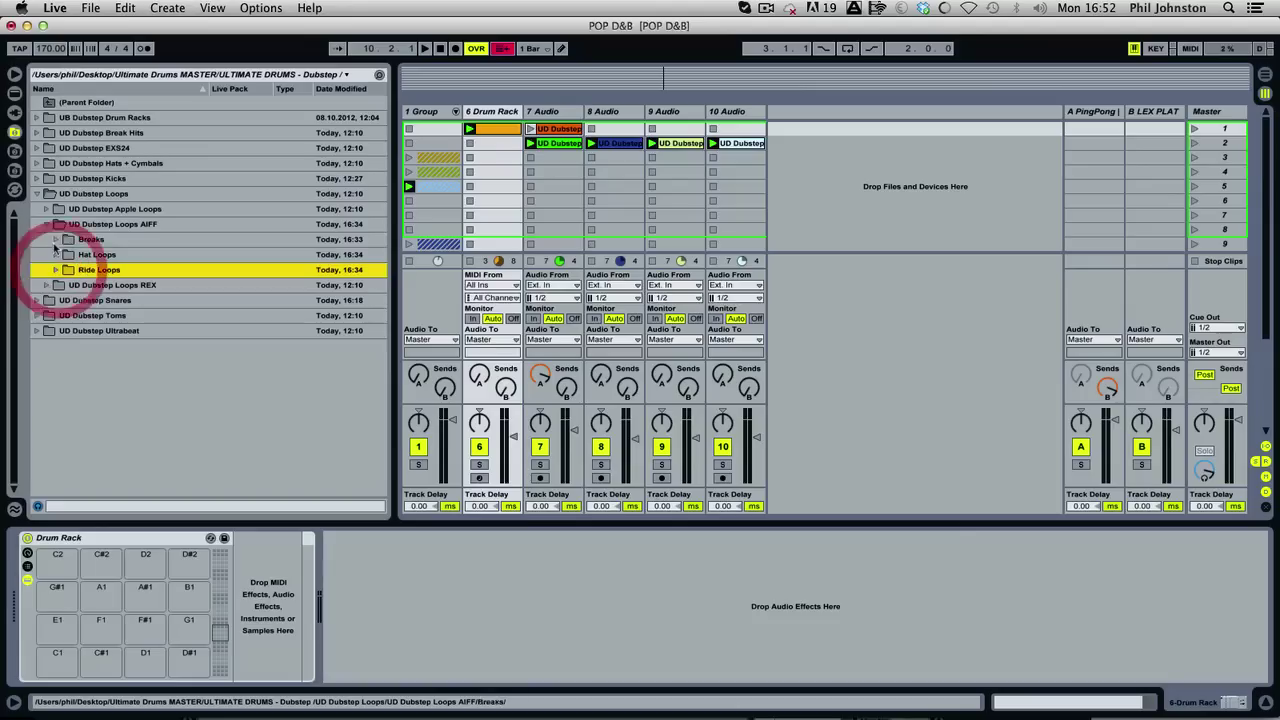
{"action": "left_click", "coordinate": [48, 224]}
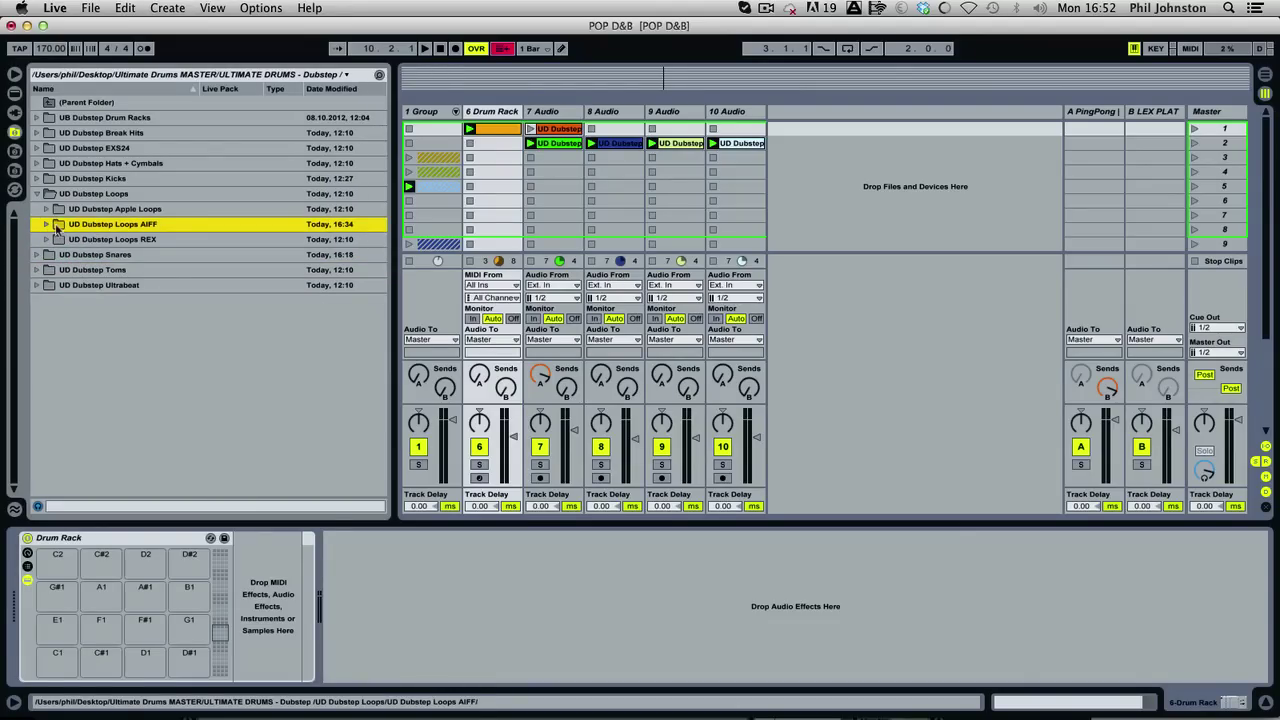
{"action": "left_click", "coordinate": [38, 193]}
{"action": "left_click", "coordinate": [38, 178]}
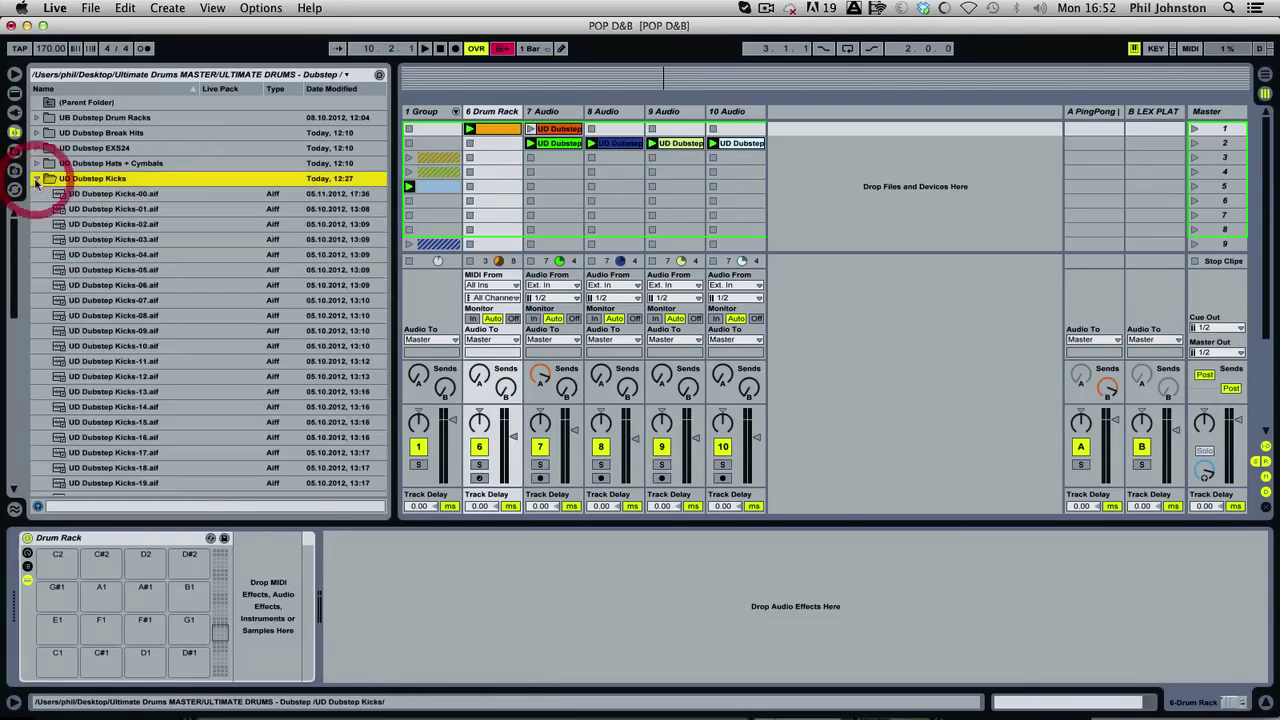
{"action": "left_click", "coordinate": [68, 209]}
{"action": "left_click", "coordinate": [108, 224]}
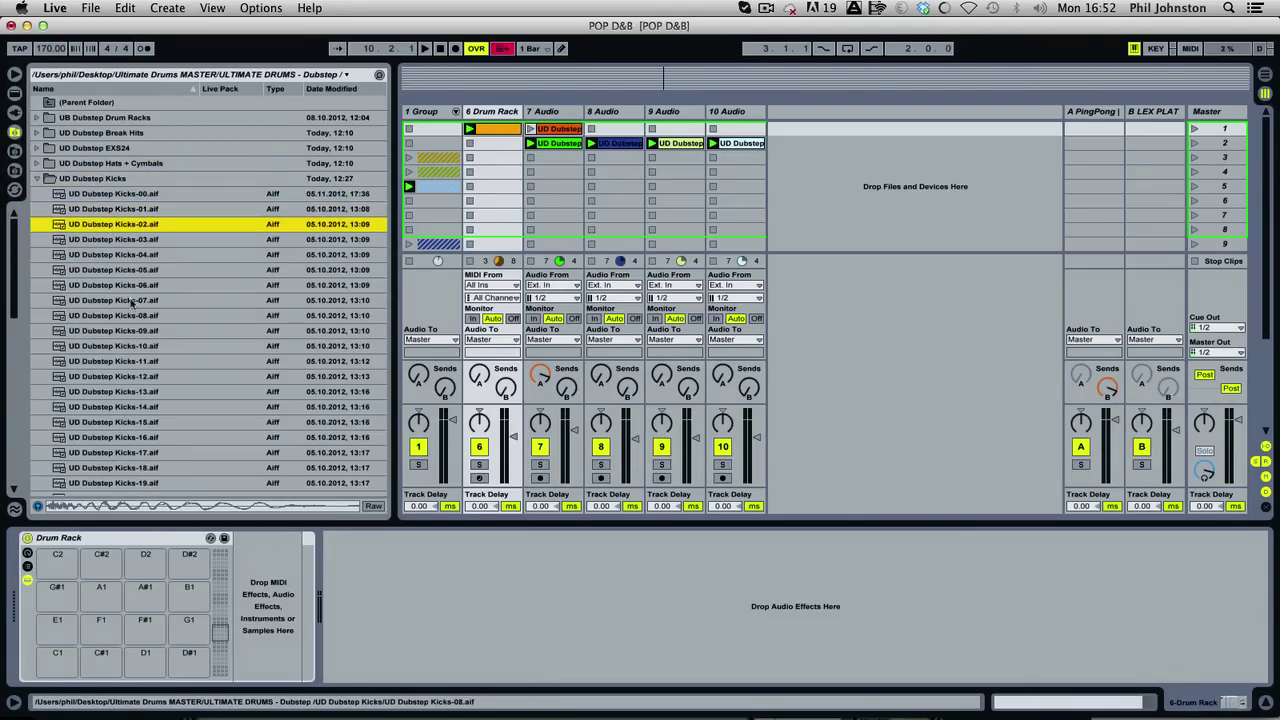
Audition the kick samples near the end of the folder and load UD Dubstep Kicks-55 onto pad C1.
{"action": "scroll", "coordinate": [204, 381], "scroll_direction": "down", "scroll_amount": 15}
{"action": "left_click", "coordinate": [140, 410]}
{"action": "left_click", "coordinate": [138, 398]}
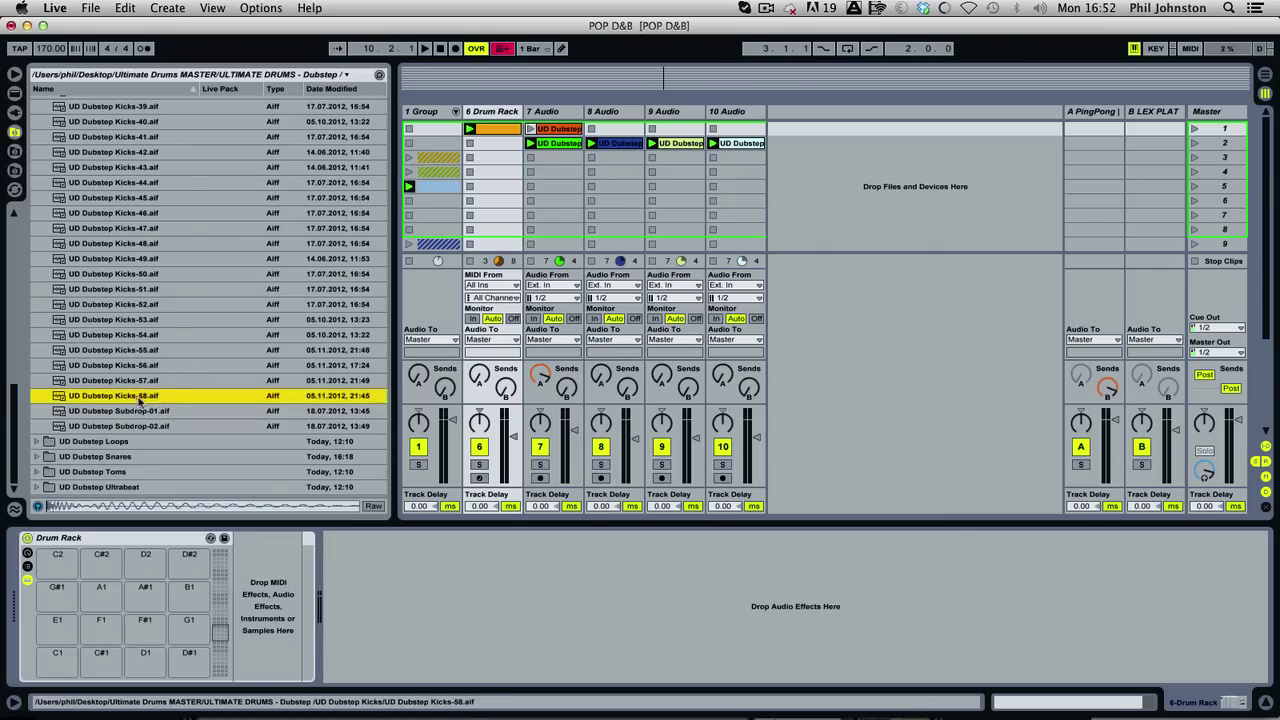
{"action": "key", "text": "Up"}
{"action": "key", "text": "Up"}
{"action": "key", "text": "Down"}
{"action": "key", "text": "Down"}
{"action": "key", "text": "Up"}
{"action": "key", "text": "Up"}
{"action": "key", "text": "Up"}
{"action": "key", "text": "Up"}
{"action": "key", "text": "Down"}
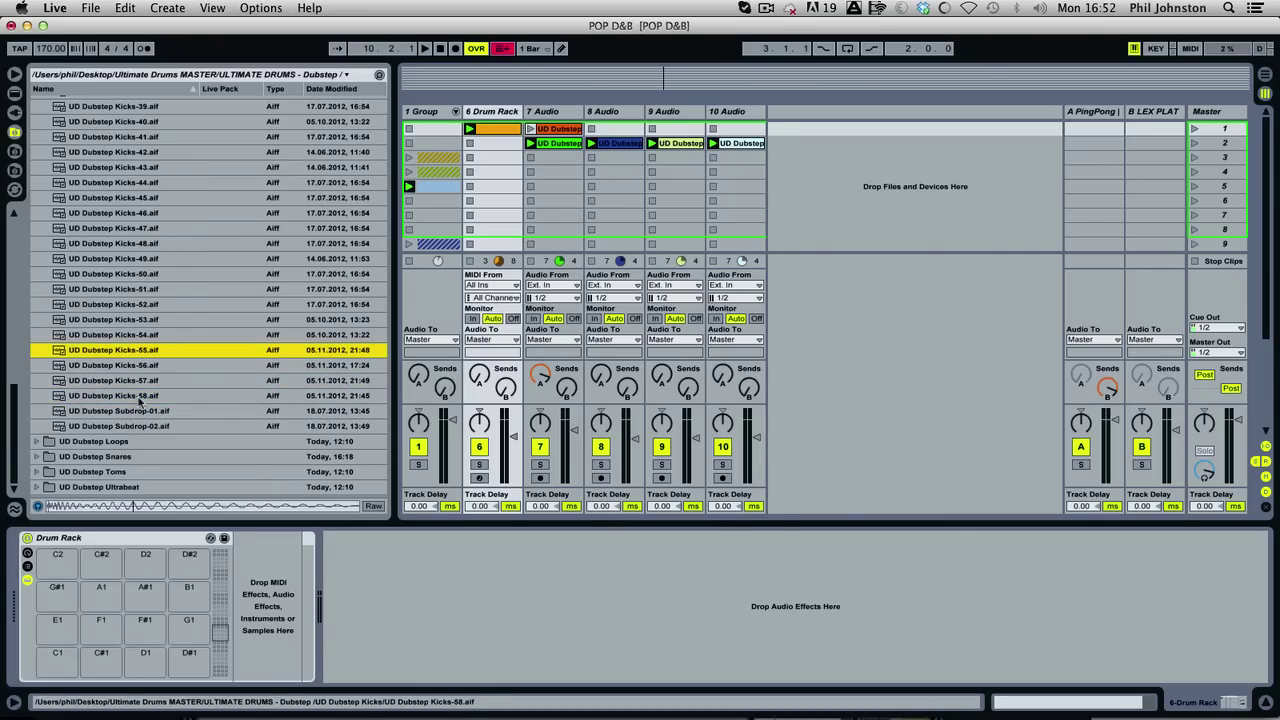
{"action": "left_click_drag", "start_coordinate": [125, 372], "coordinate": [57, 652]}
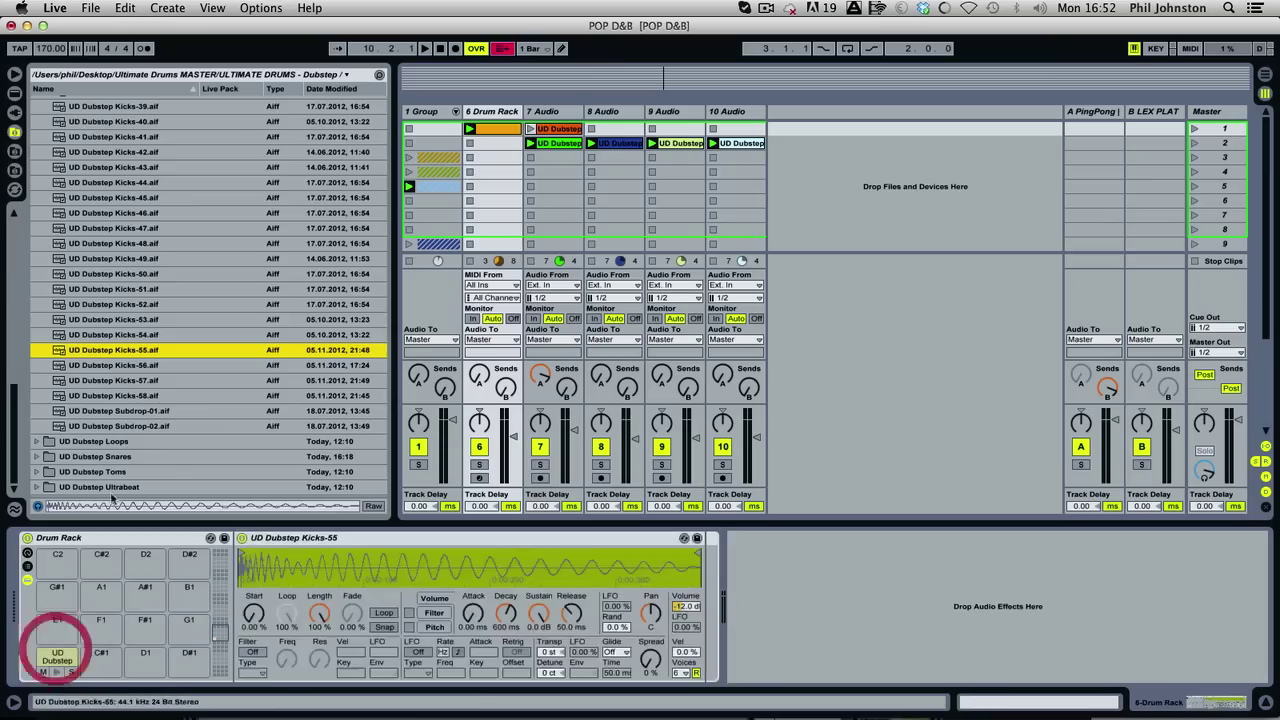
Audition the kick samples above Kicks-55 and load UD Dubstep Kicks-52 onto pad C#1.
{"action": "key", "text": "Up"}
{"action": "key", "text": "Up"}
{"action": "key", "text": "Up"}
{"action": "key", "text": "Down"}
{"action": "key", "text": "Up"}
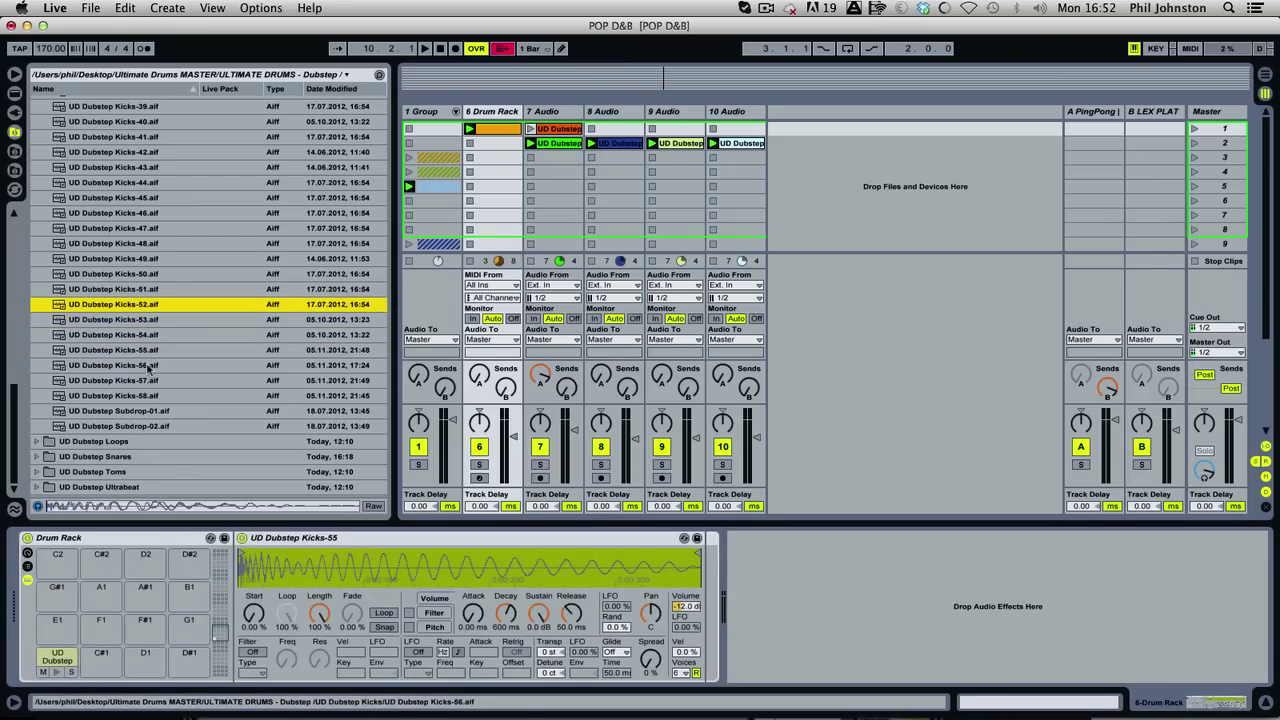
{"action": "left_click_drag", "start_coordinate": [131, 306], "coordinate": [96, 660]}
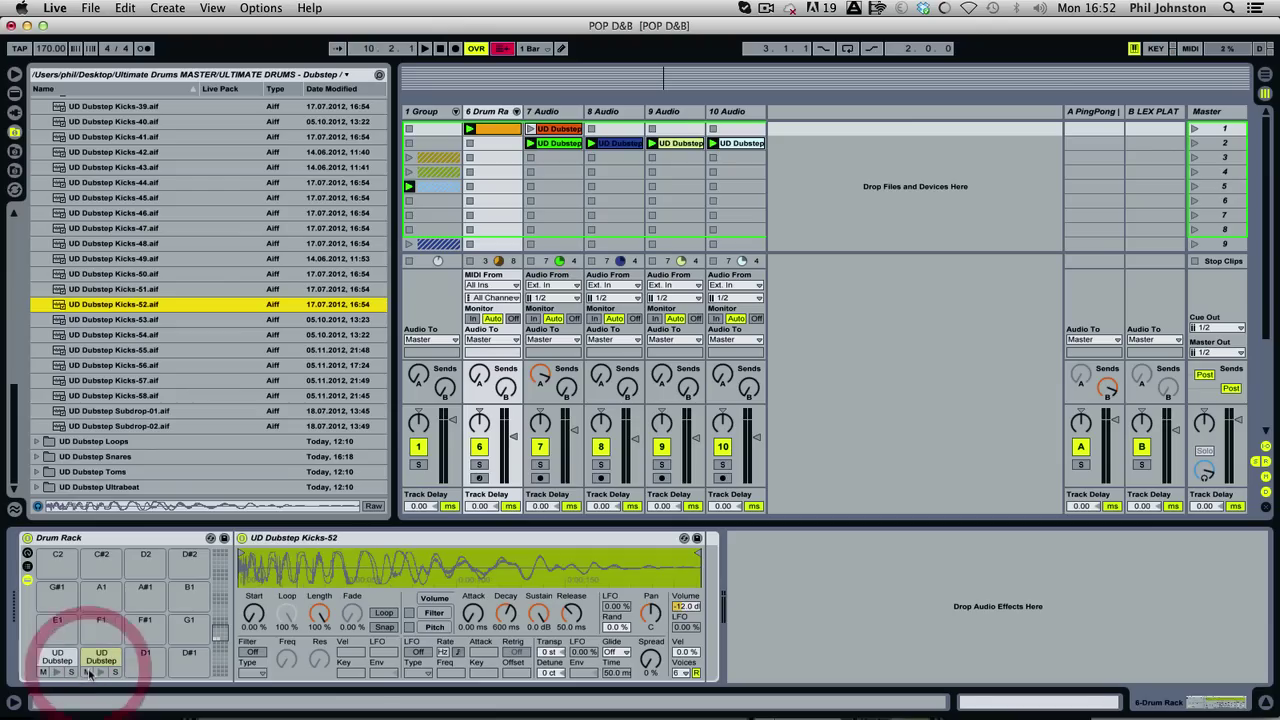
Audition the kick samples from UD Dubstep Kicks-51 up to Kicks-48.
{"action": "left_click", "coordinate": [144, 291]}
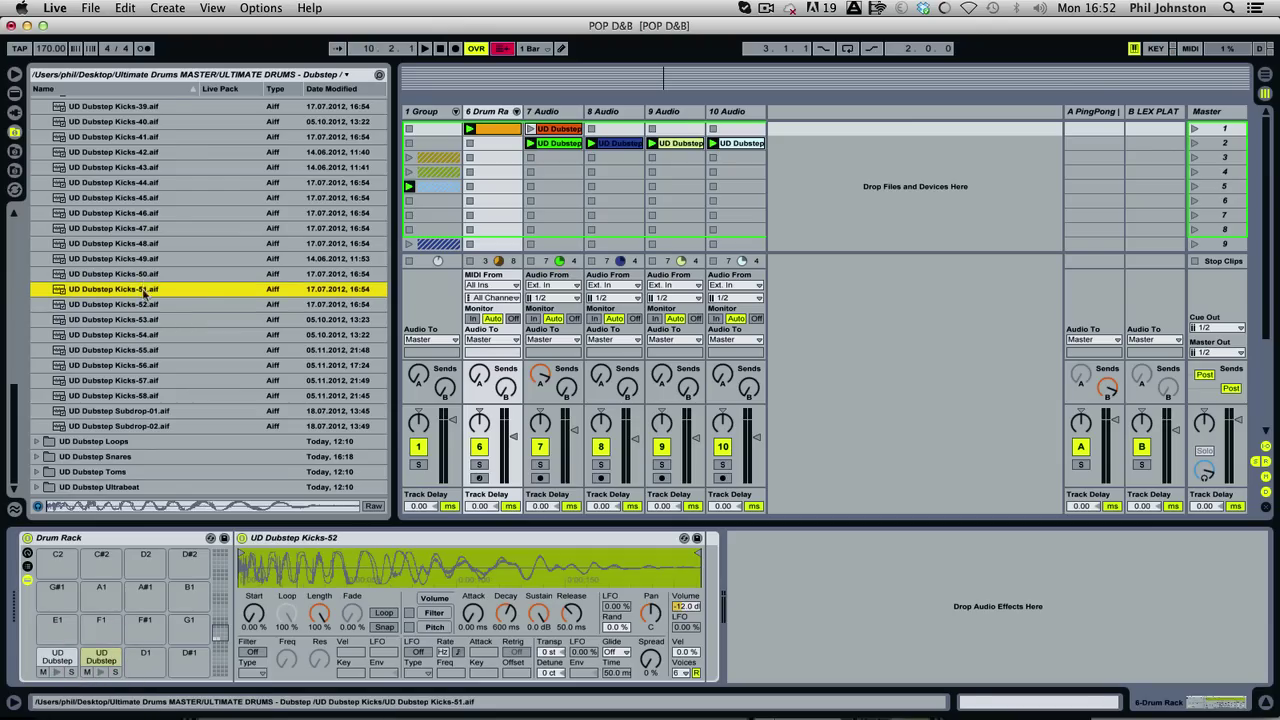
{"action": "key", "text": "Up"}
{"action": "key", "text": "Up"}
{"action": "key", "text": "Up"}
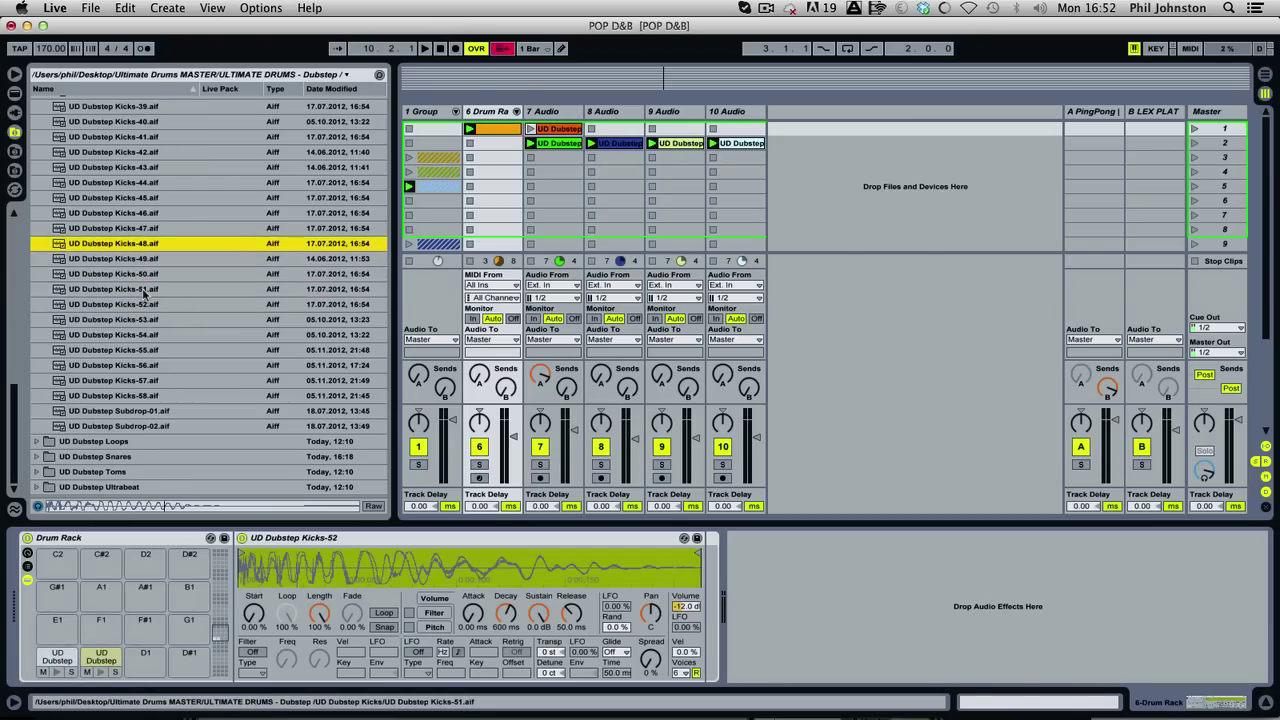
Add Kicks-52 and Kicks-55 notes on the first beat of the Drum Rack clip, play them back and extend both to one beat.
{"action": "double_click", "coordinate": [478, 132]}
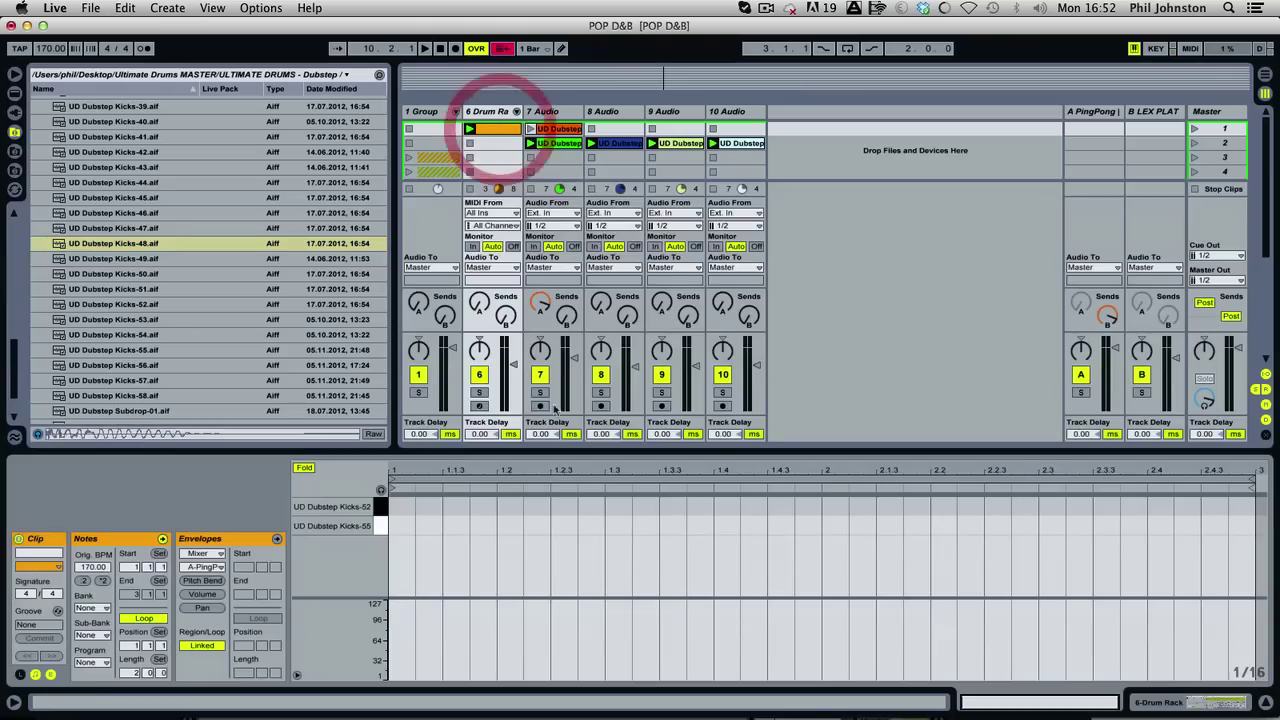
{"action": "double_click", "coordinate": [399, 506]}
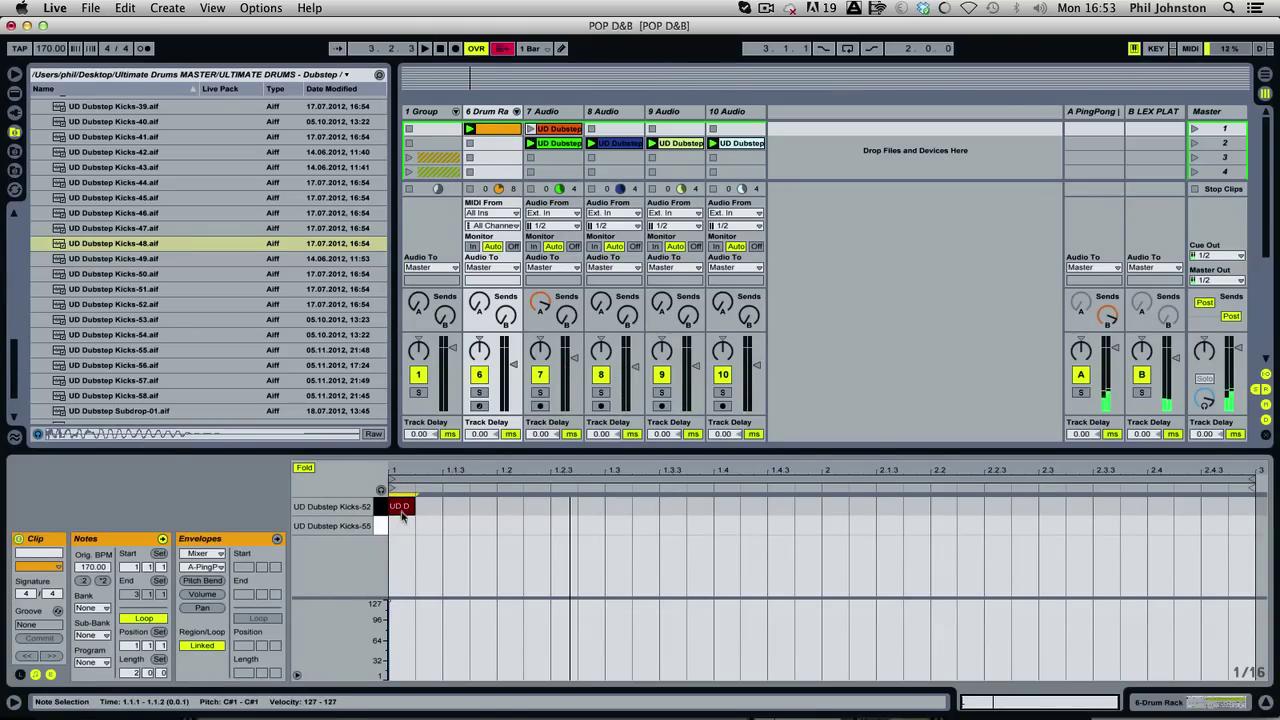
{"action": "double_click", "coordinate": [399, 526]}
{"action": "key", "text": "space"}
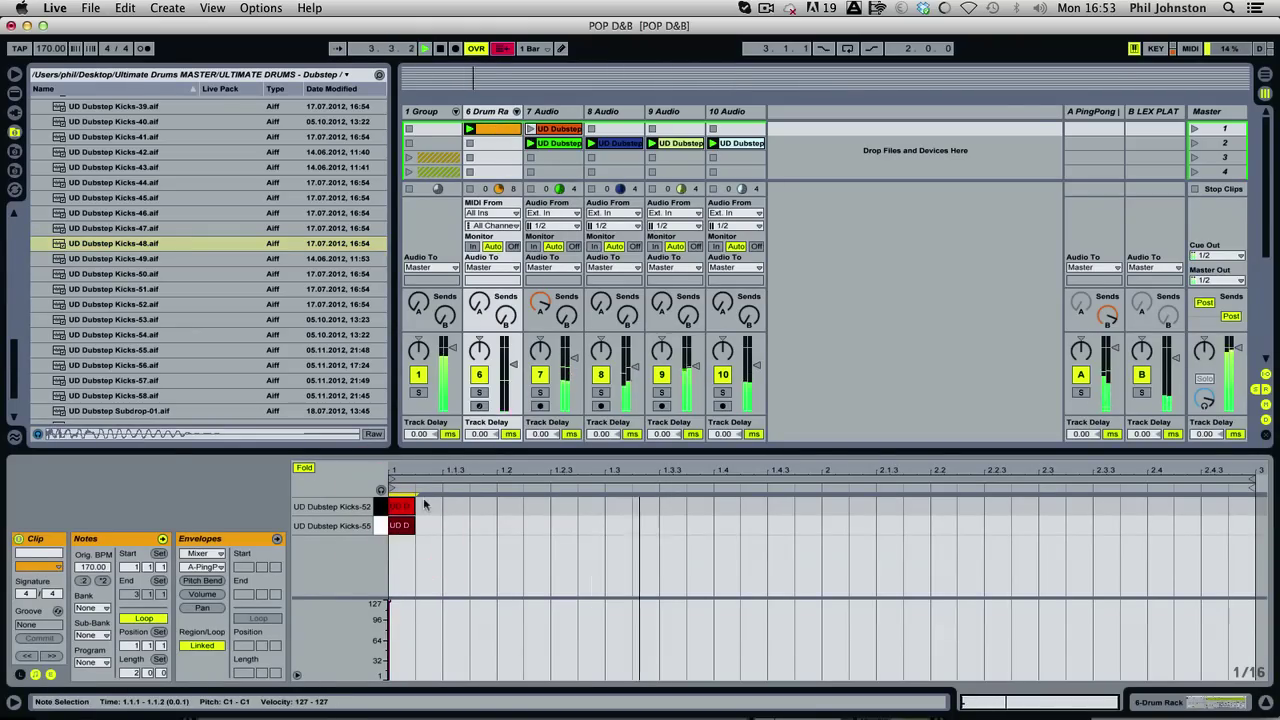
{"action": "left_click_drag", "start_coordinate": [408, 527], "coordinate": [483, 520]}
Set the UD Dubstep Kicks-52 sampler's volume velocity to 100 %, copy the value to its siblings and relaunch the clip.
{"action": "left_click", "coordinate": [488, 111]}
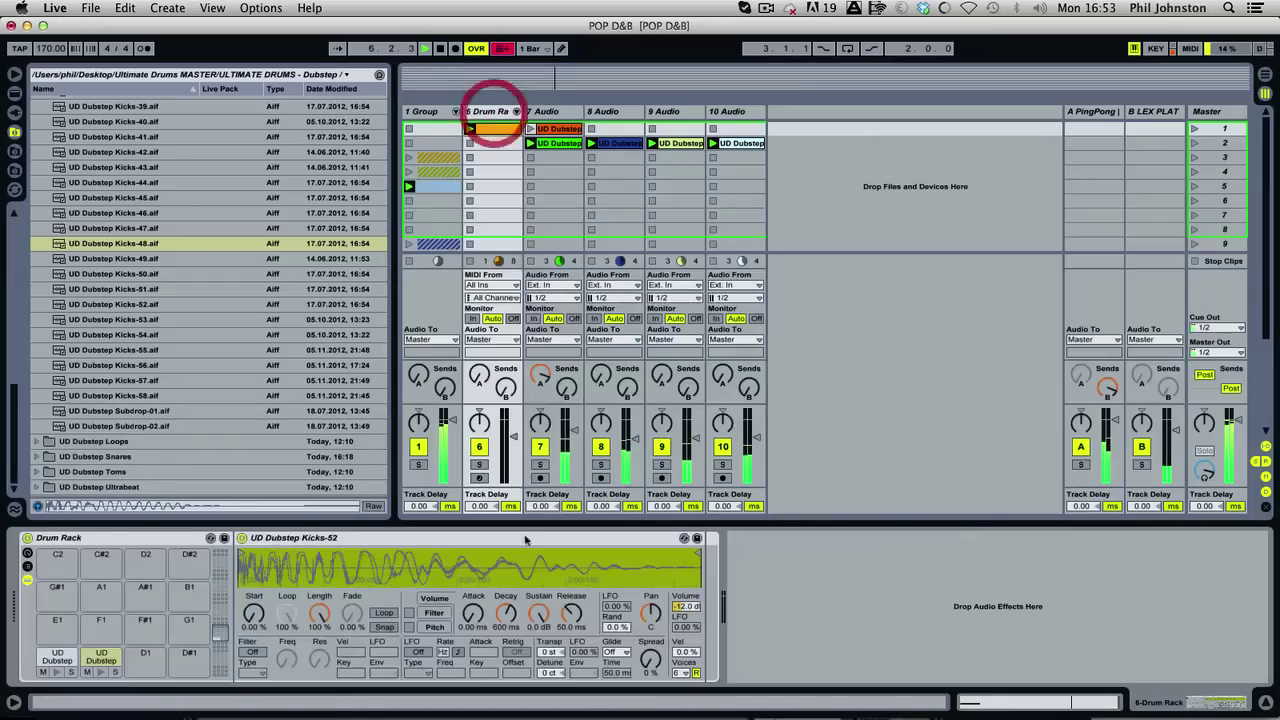
{"action": "right_click", "coordinate": [686, 654]}
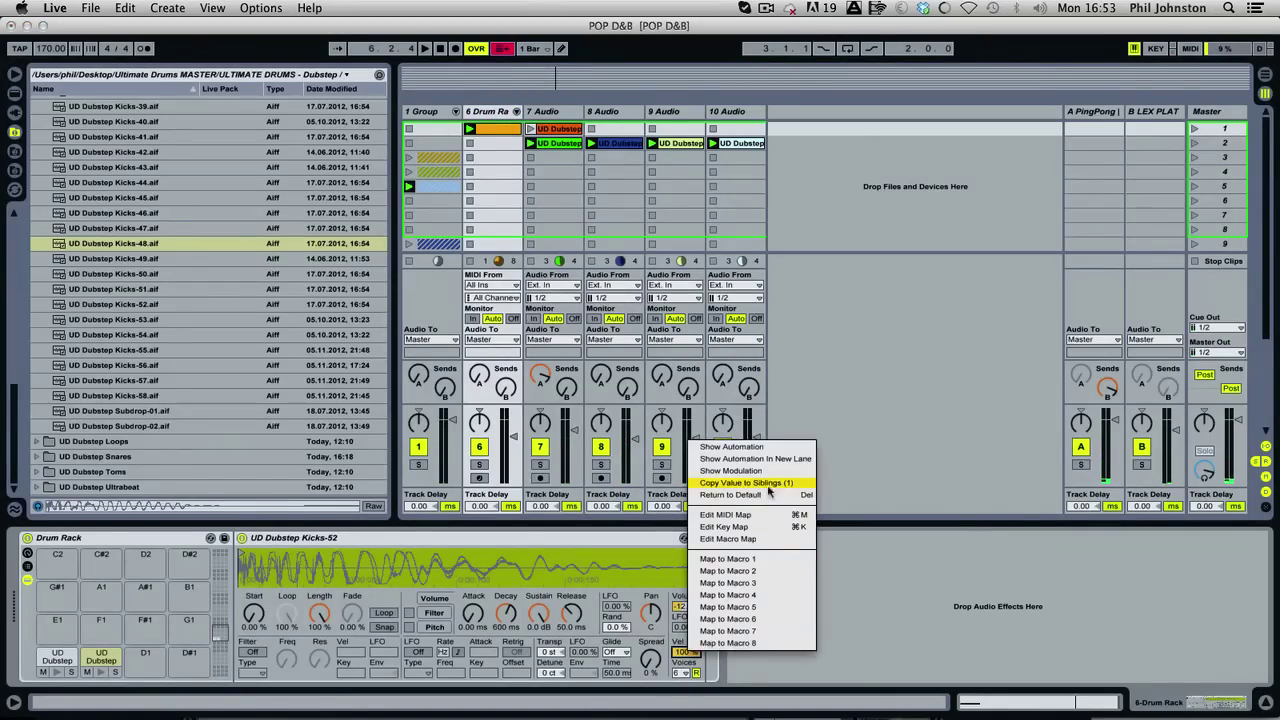
{"action": "left_click", "coordinate": [774, 476]}
{"action": "left_click", "coordinate": [470, 129]}
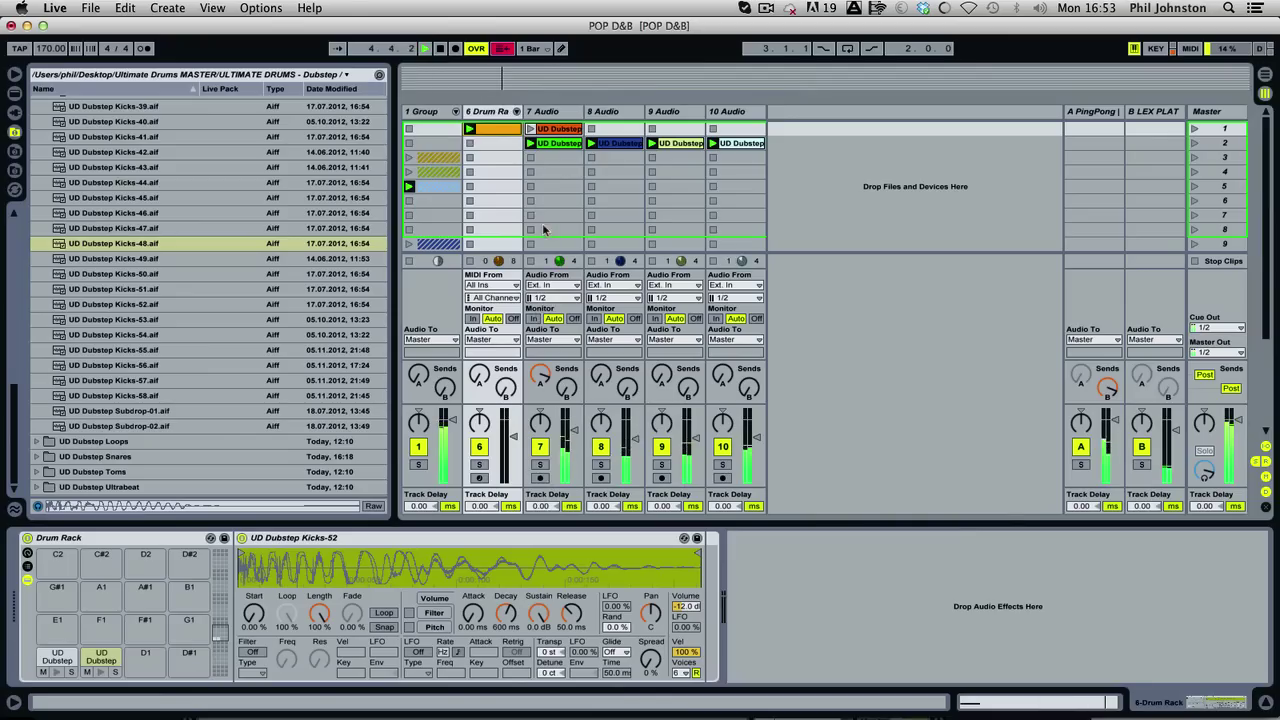
Unfold the Drum Rack chains in the mixer and balance the kicks, with the C1 chain at about -8.0 dB and C#1 lowered.
{"action": "left_click", "coordinate": [516, 111]}
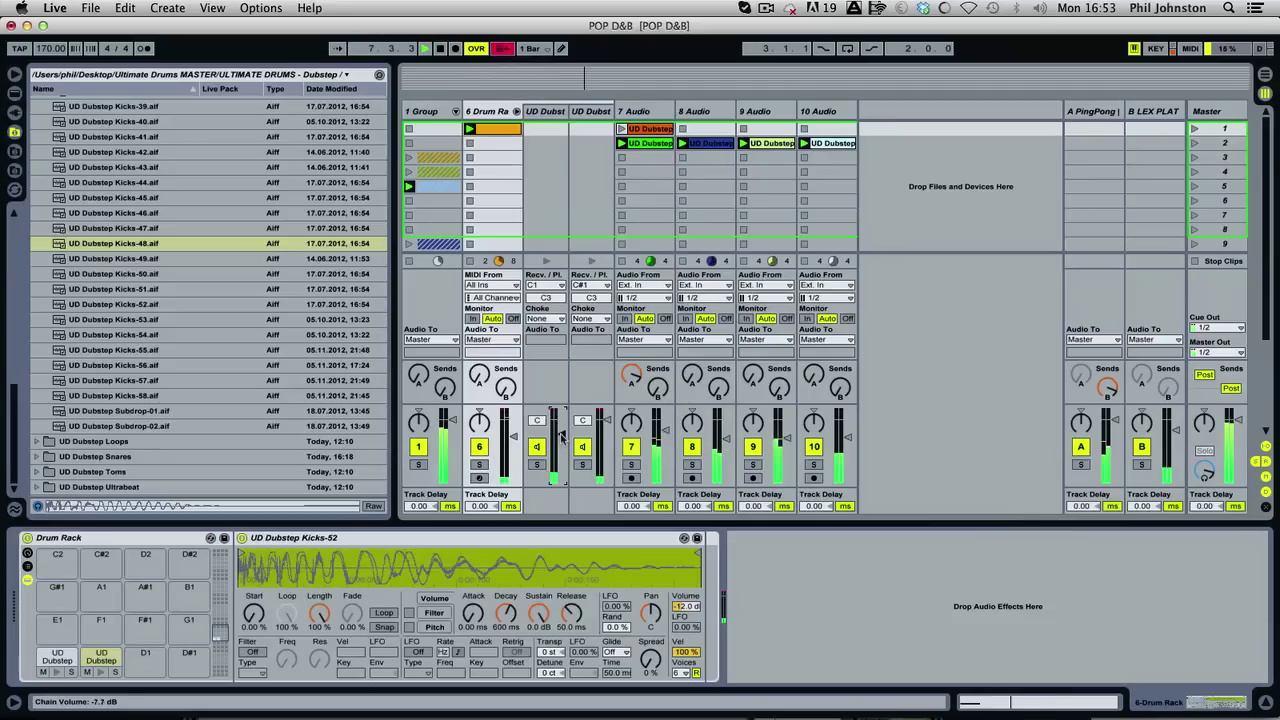
{"action": "left_click_drag", "start_coordinate": [560, 429], "coordinate": [560, 423]}
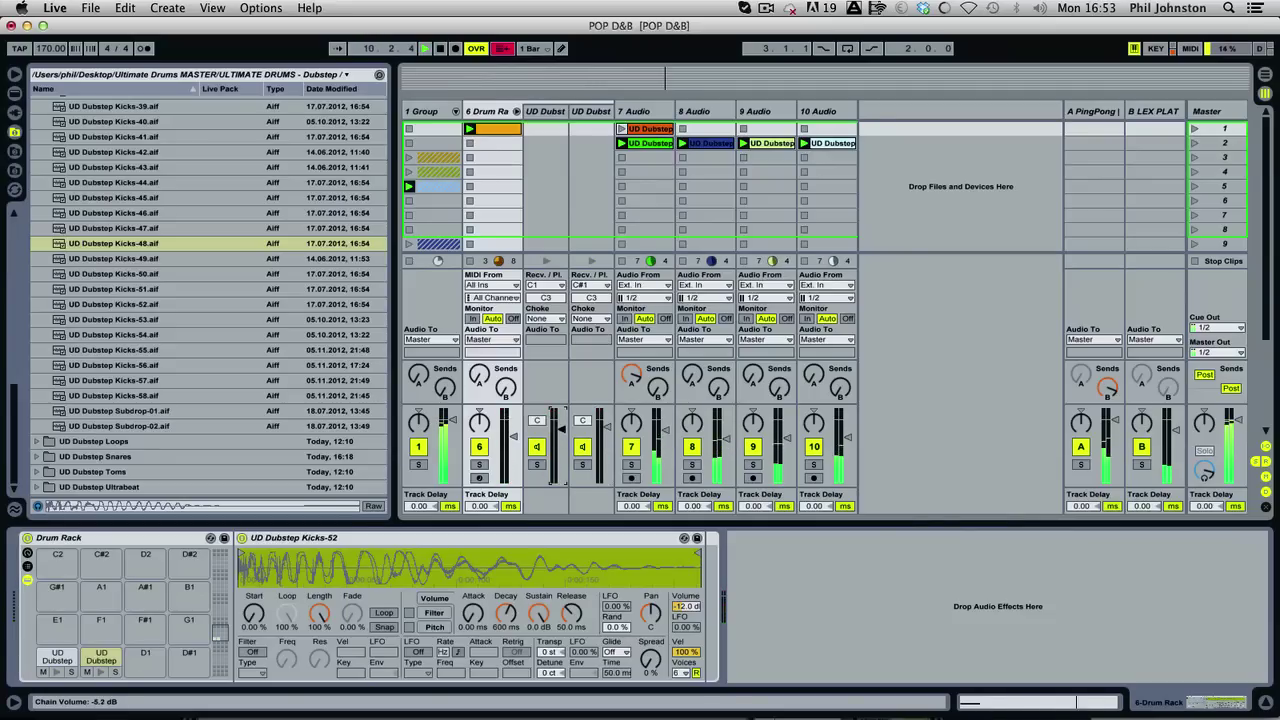
{"action": "left_click_drag", "start_coordinate": [601, 428], "coordinate": [601, 434]}
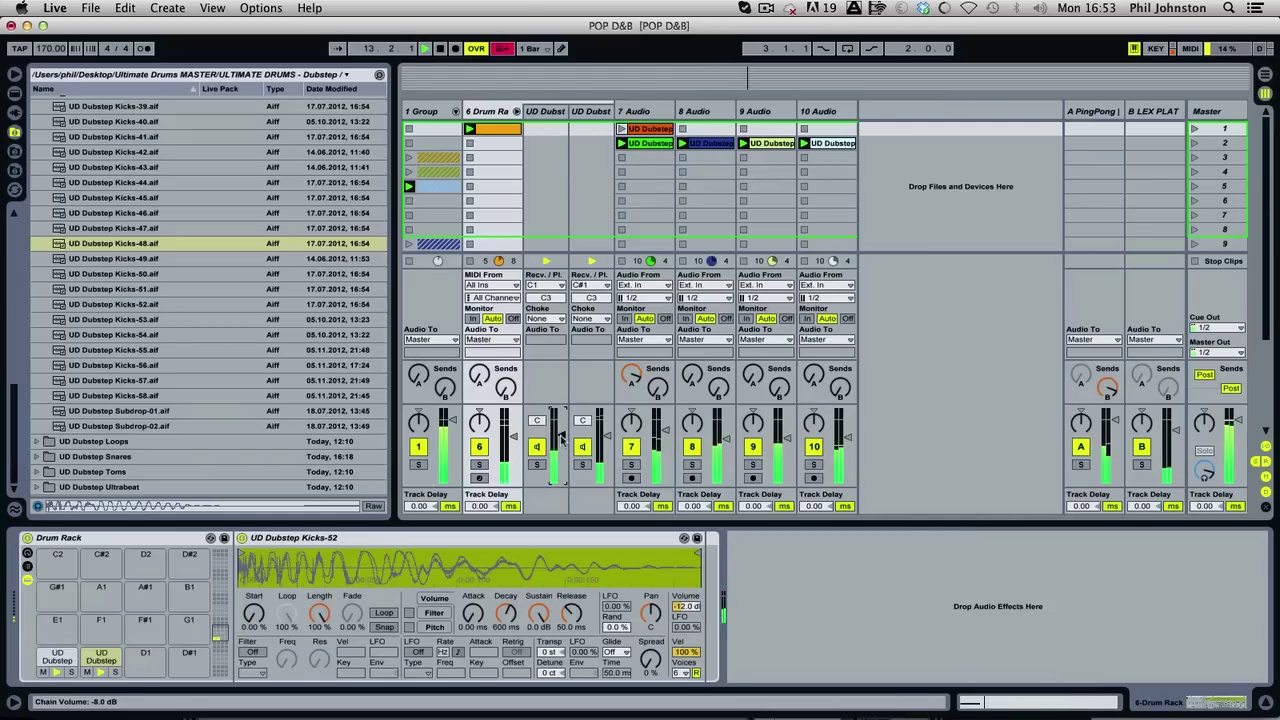
{"action": "double_click", "coordinate": [490, 135]}
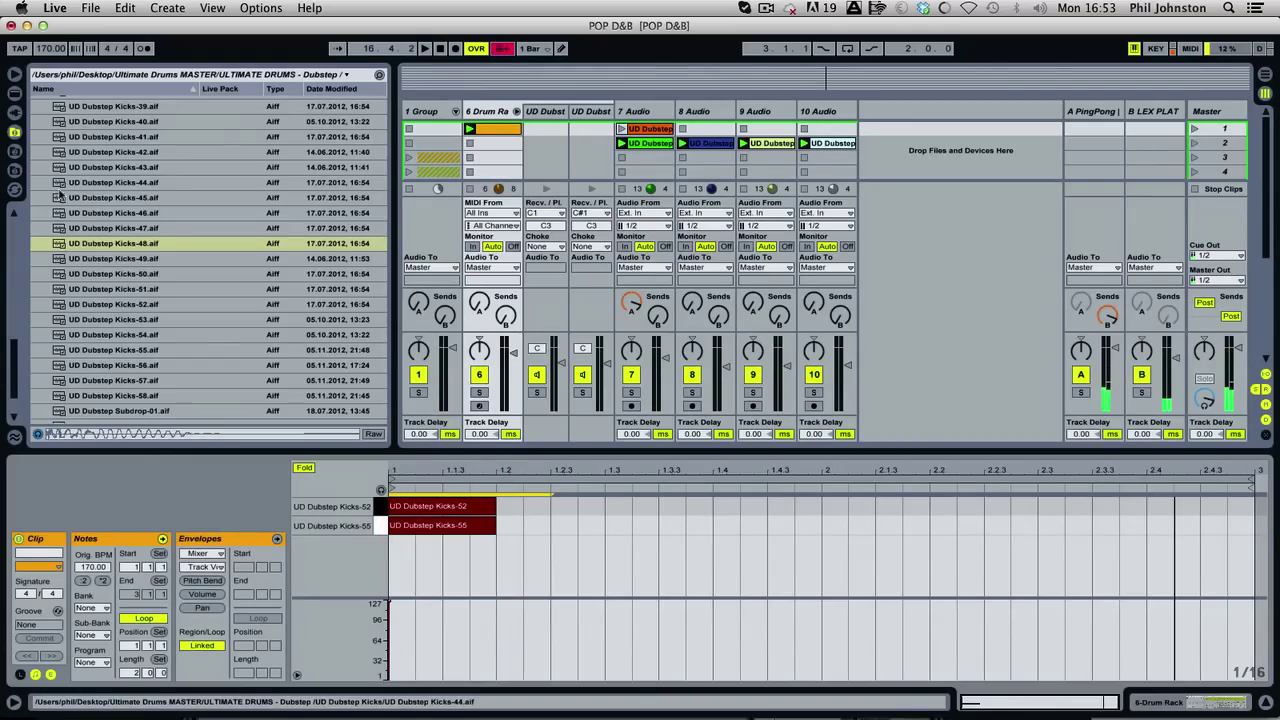
Collapse the kicks folder, open UD Dubstep Snares and audition its early samples down to Snares-13.
{"action": "scroll", "coordinate": [60, 197], "scroll_direction": "up", "scroll_amount": 15}
{"action": "left_click", "coordinate": [37, 179]}
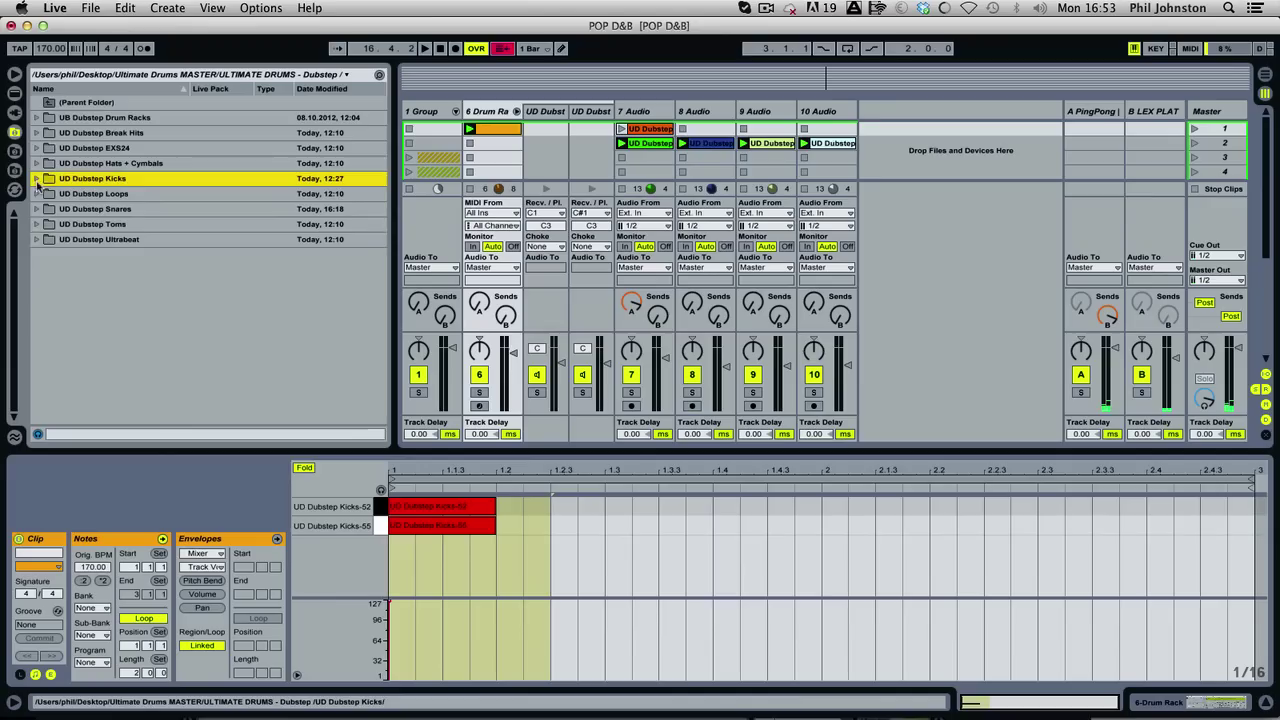
{"action": "left_click", "coordinate": [37, 209]}
{"action": "left_click", "coordinate": [121, 256]}
{"action": "left_click", "coordinate": [141, 271]}
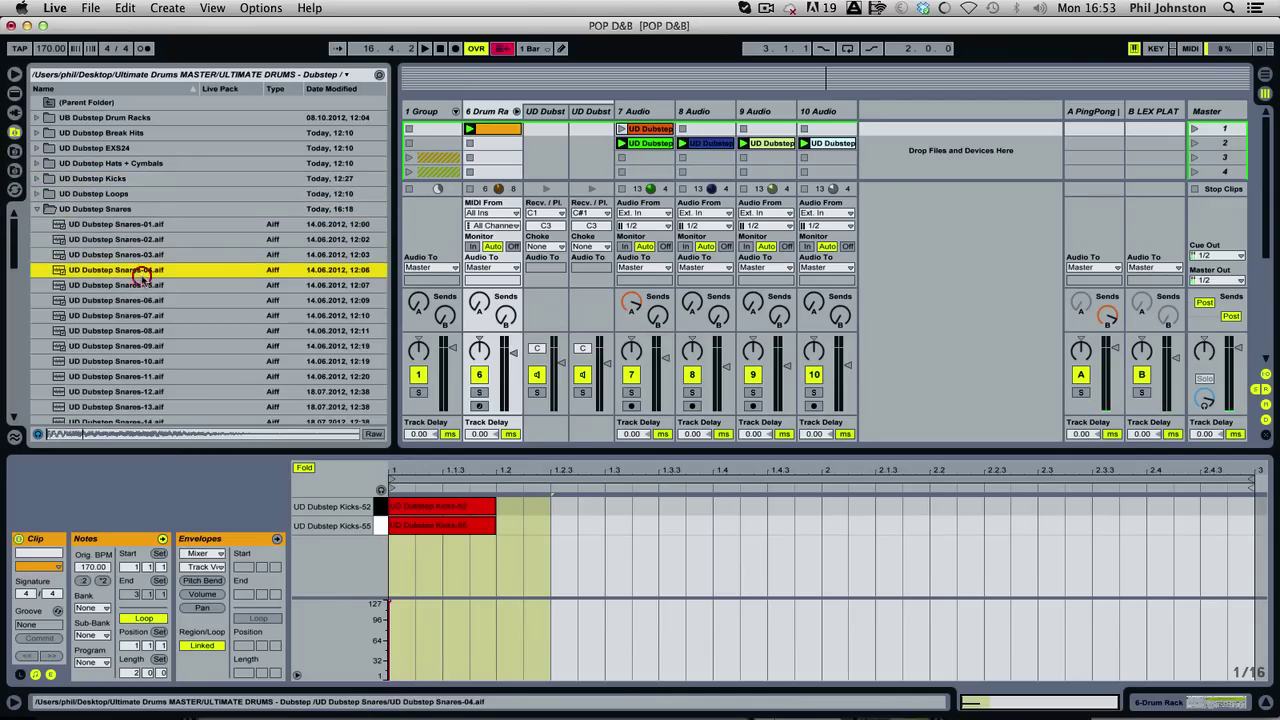
{"action": "key", "text": "Down"}
{"action": "key", "text": "Down"}
{"action": "key", "text": "Down"}
{"action": "key", "text": "Down"}
{"action": "key", "text": "Down"}
{"action": "key", "text": "Down"}
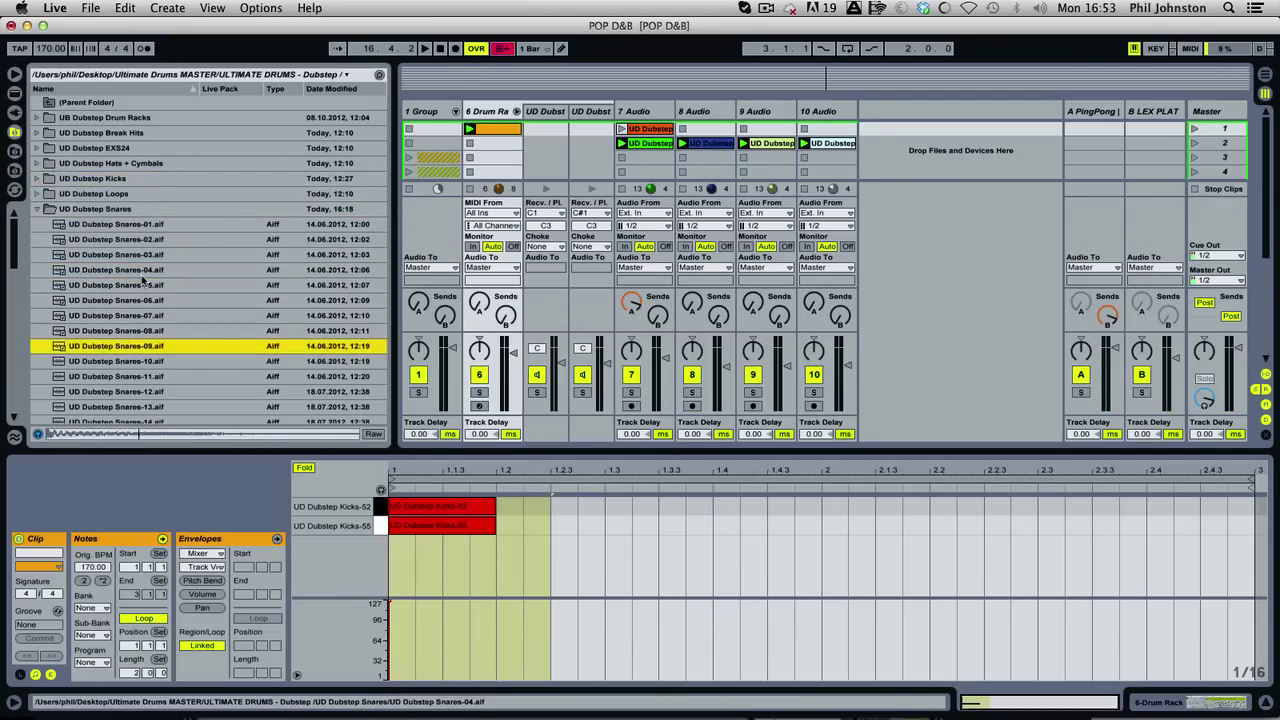
{"action": "scroll", "coordinate": [156, 273], "scroll_direction": "down", "scroll_amount": 3}
{"action": "left_click", "coordinate": [157, 307]}
{"action": "key", "text": "Down"}
{"action": "key", "text": "Down"}
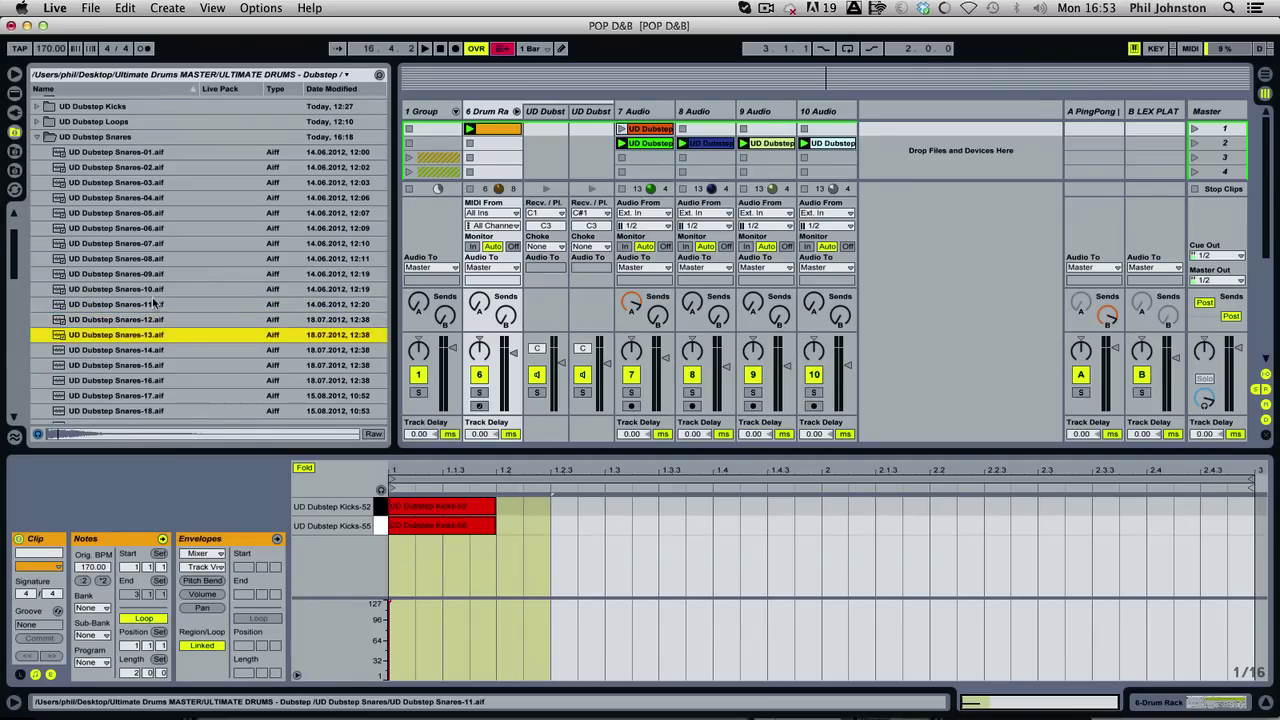
Audition the last samples in the snares folder, from UD Dubstep Snares-73 to Snares-75.
{"action": "scroll", "coordinate": [157, 309], "scroll_direction": "down", "scroll_amount": 18}
{"action": "scroll", "coordinate": [157, 311], "scroll_direction": "down", "scroll_amount": 15}
{"action": "left_click", "coordinate": [126, 385]}
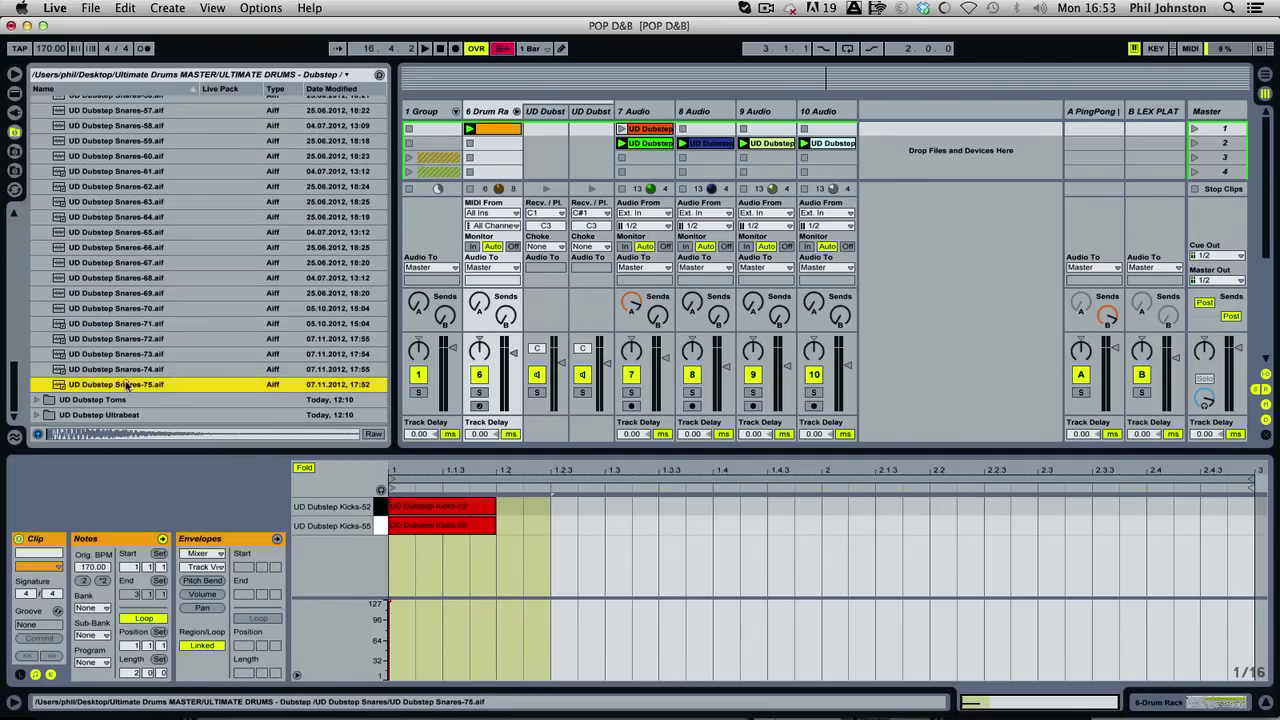
{"action": "key", "text": "Up"}
{"action": "key", "text": "Up"}
{"action": "key", "text": "Down"}
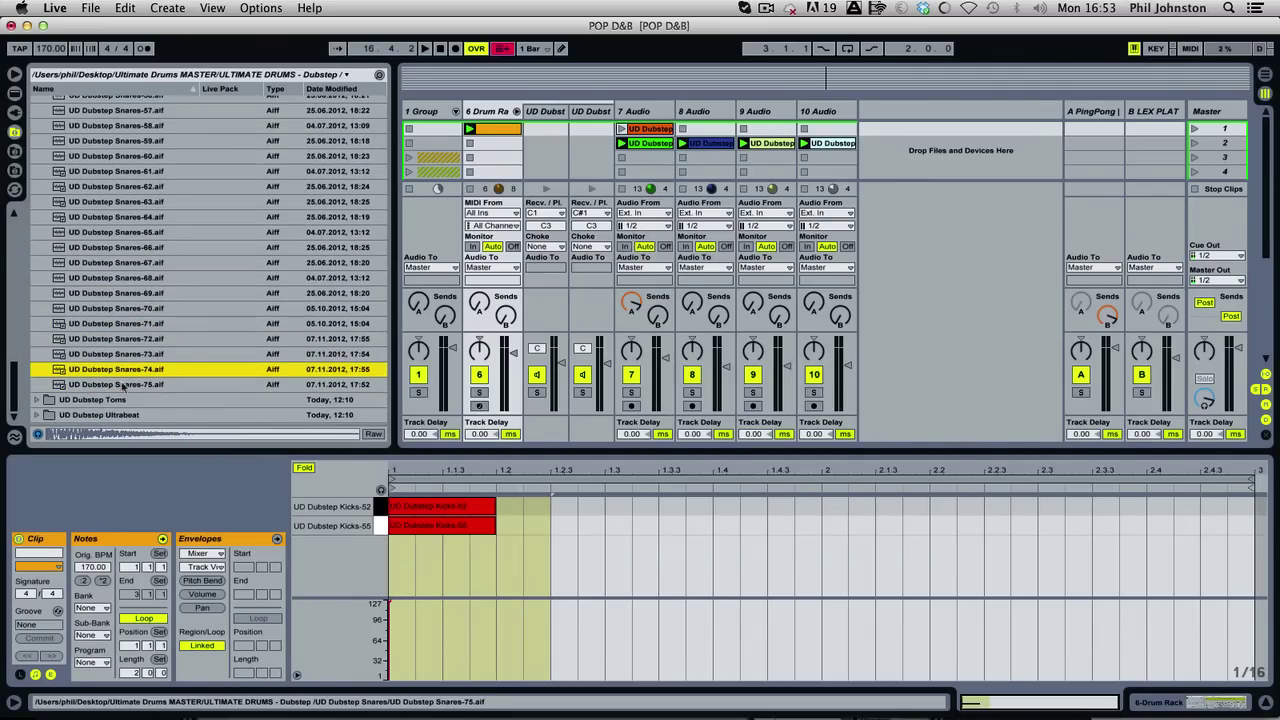
Show the Drum Rack's devices, compare Snares-72 to Snares-75 again, load Snares-75 onto pad D1 and trigger it.
{"action": "left_click", "coordinate": [489, 113]}
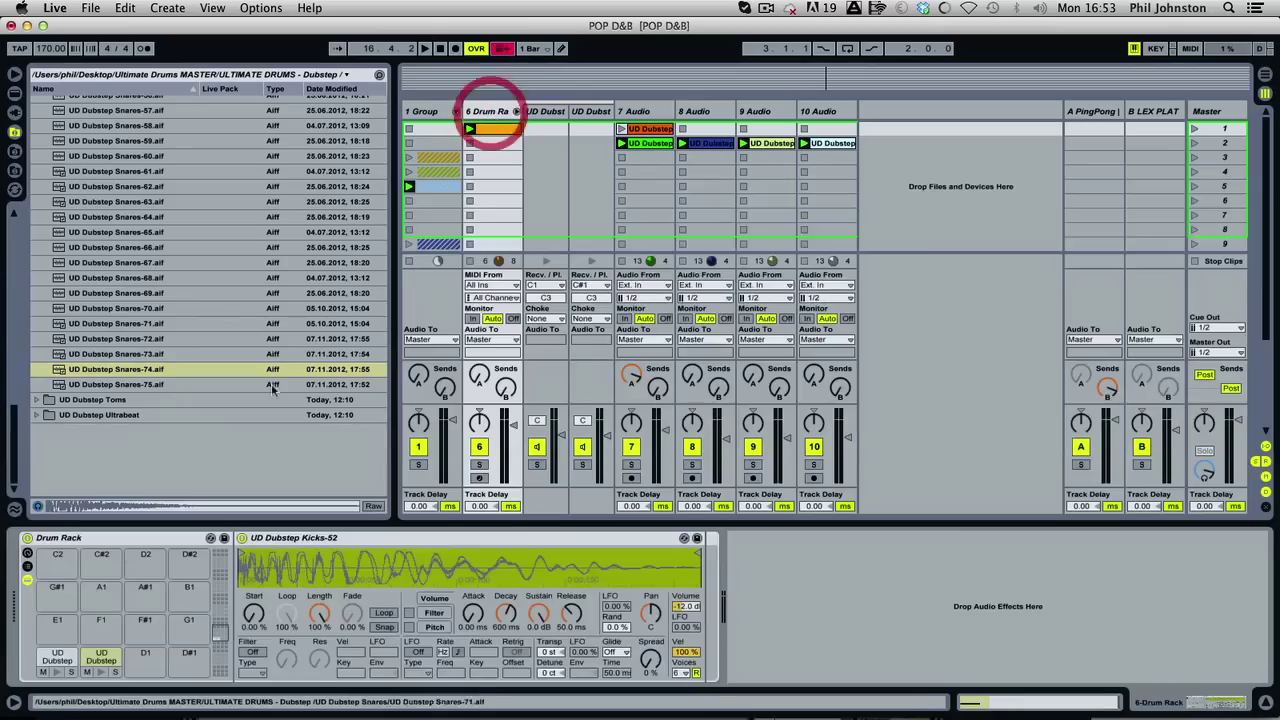
{"action": "left_click", "coordinate": [148, 370]}
{"action": "key", "text": "Up"}
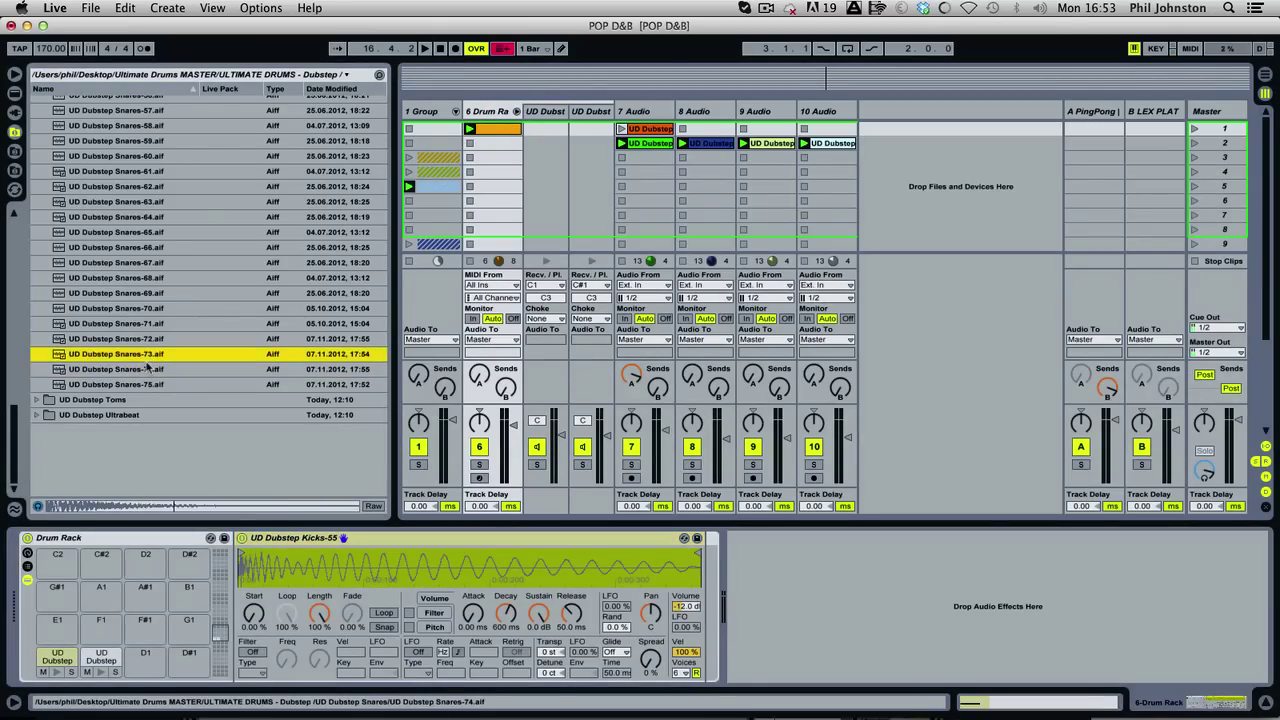
{"action": "key", "text": "Up"}
{"action": "key", "text": "Down"}
{"action": "key", "text": "Down"}
{"action": "key", "text": "Down"}
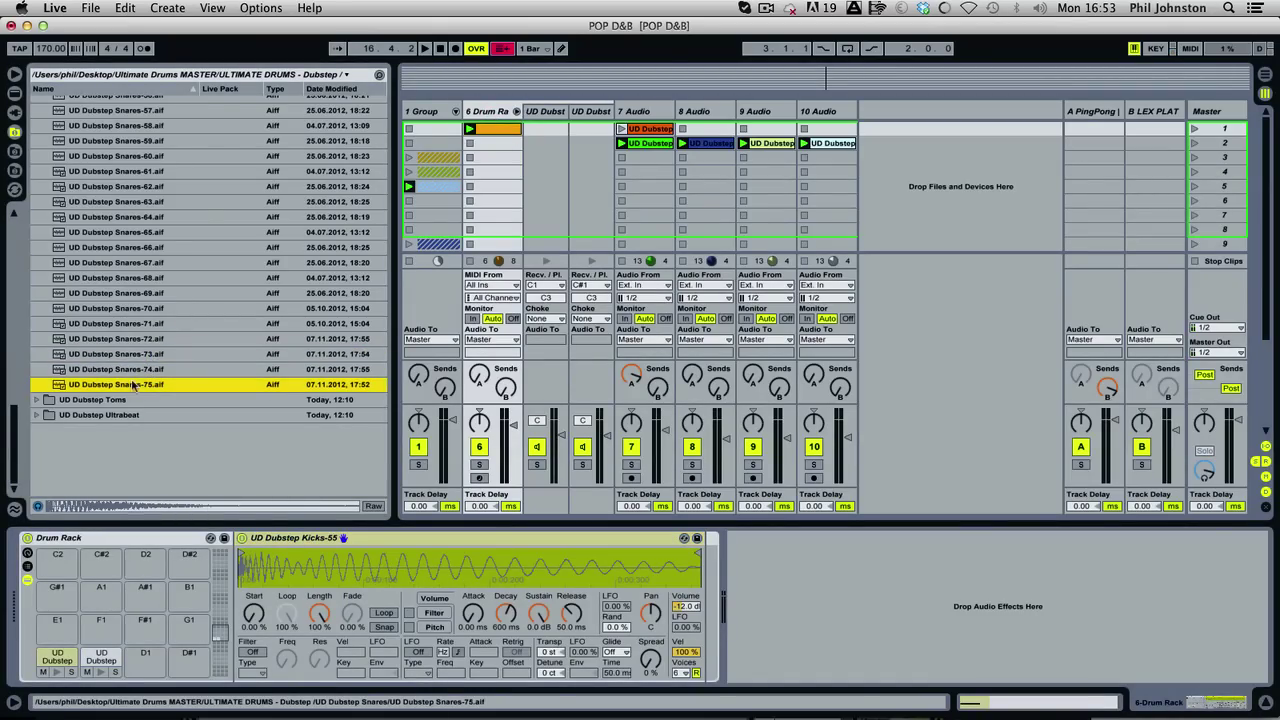
{"action": "left_click_drag", "start_coordinate": [133, 386], "coordinate": [142, 663]}
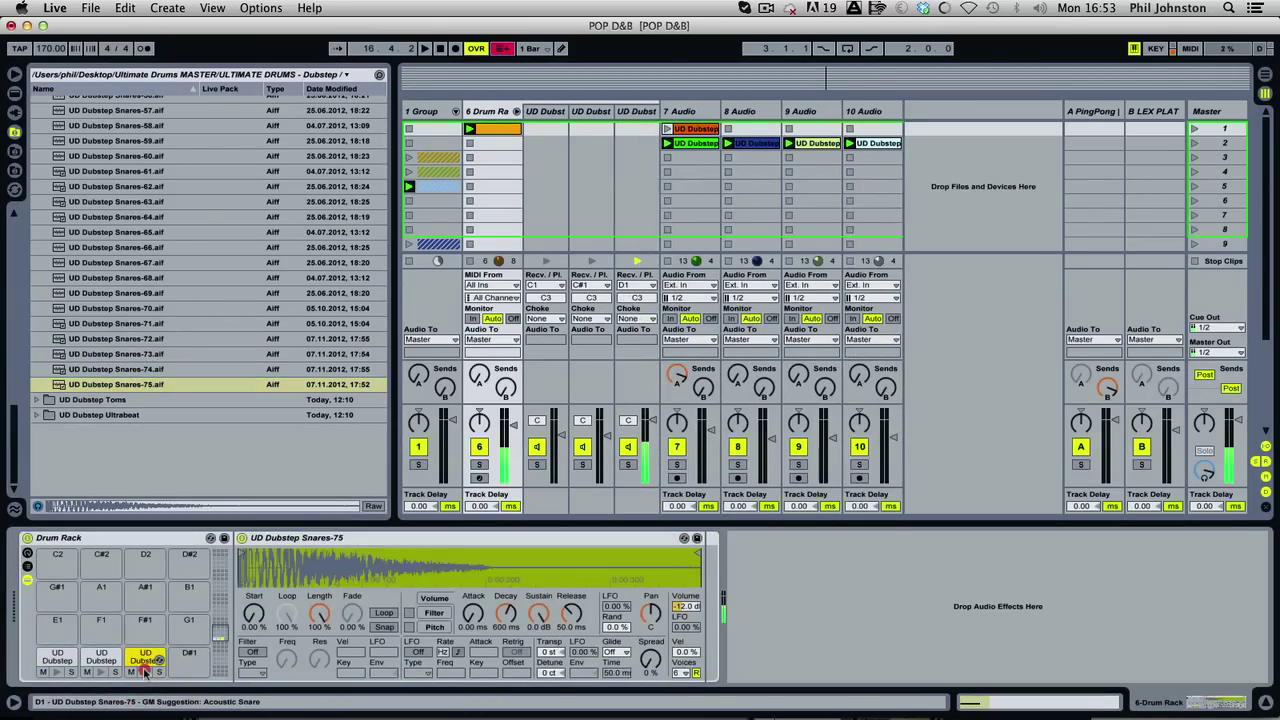
{"action": "left_click", "coordinate": [144, 660]}
Audition the snare samples upward from Snares-70 and load UD Dubstep Snares-48 onto pad D#1.
{"action": "left_click", "coordinate": [153, 309]}
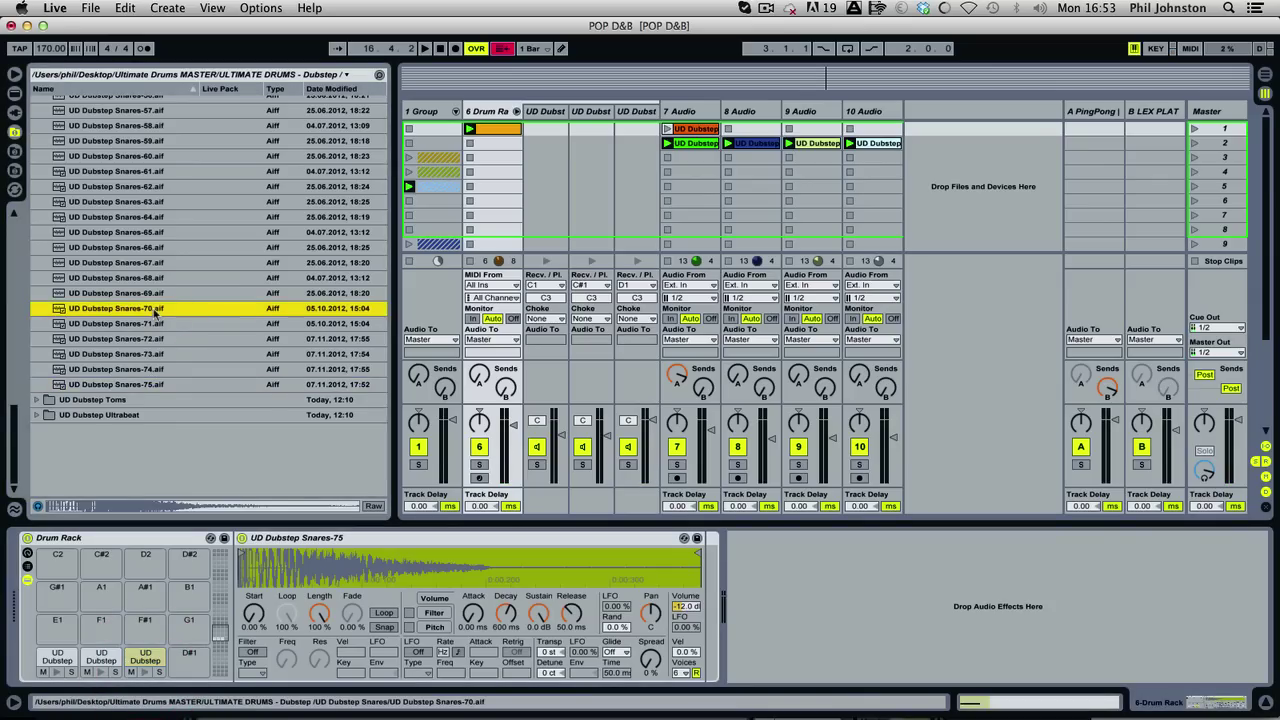
{"action": "key", "text": "Up"}
{"action": "key", "text": "Up"}
{"action": "key", "text": "Up"}
{"action": "key", "text": "Up"}
{"action": "key", "text": "Up"}
{"action": "key", "text": "Up"}
{"action": "key", "text": "Up"}
{"action": "key", "text": "Up"}
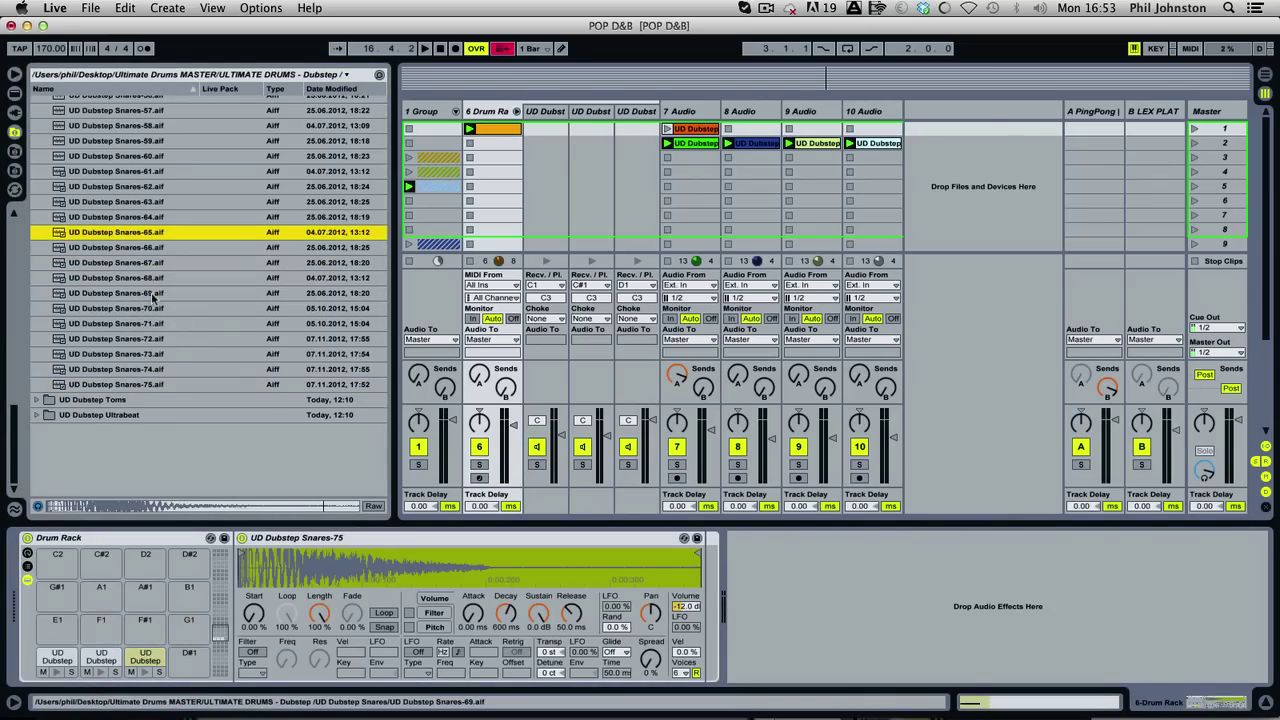
{"action": "key", "text": "Up"}
{"action": "key", "text": "Up"}
{"action": "key", "text": "Up"}
{"action": "key", "text": "Up"}
{"action": "key", "text": "Up"}
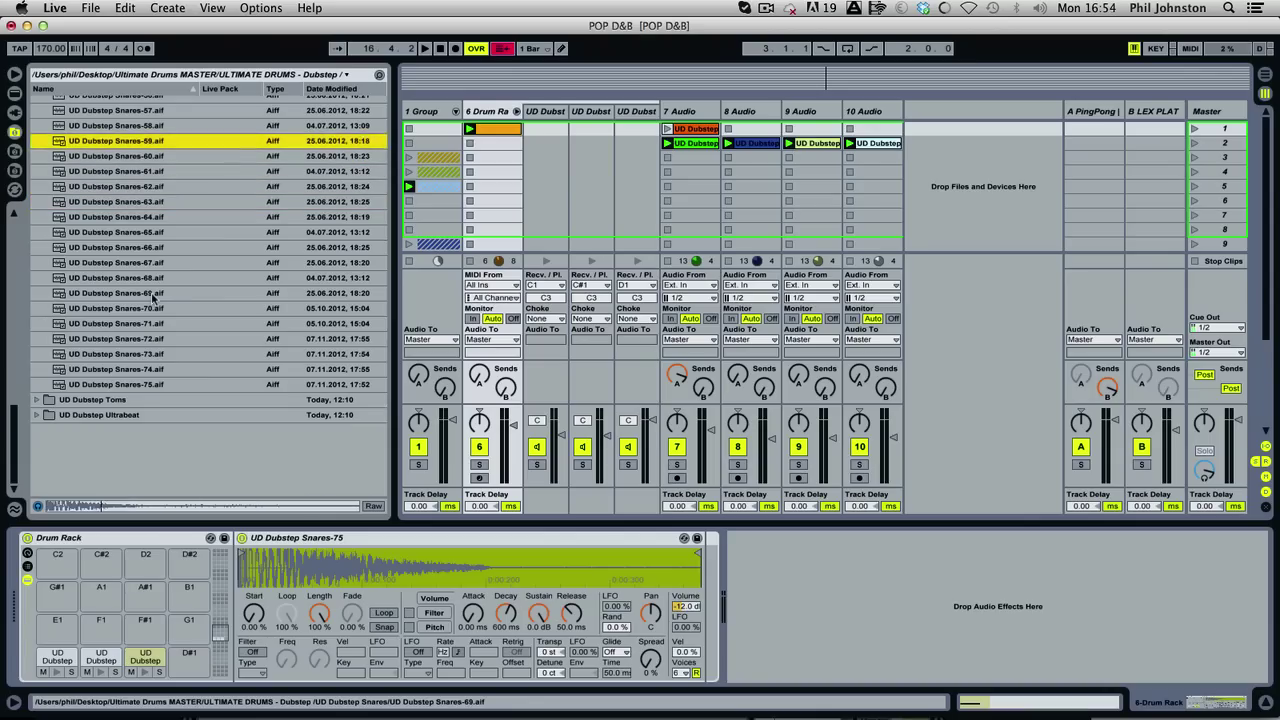
{"action": "key", "text": "Up"}
{"action": "key", "text": "Up"}
{"action": "key", "text": "Up"}
{"action": "key", "text": "Up"}
{"action": "key", "text": "Up"}
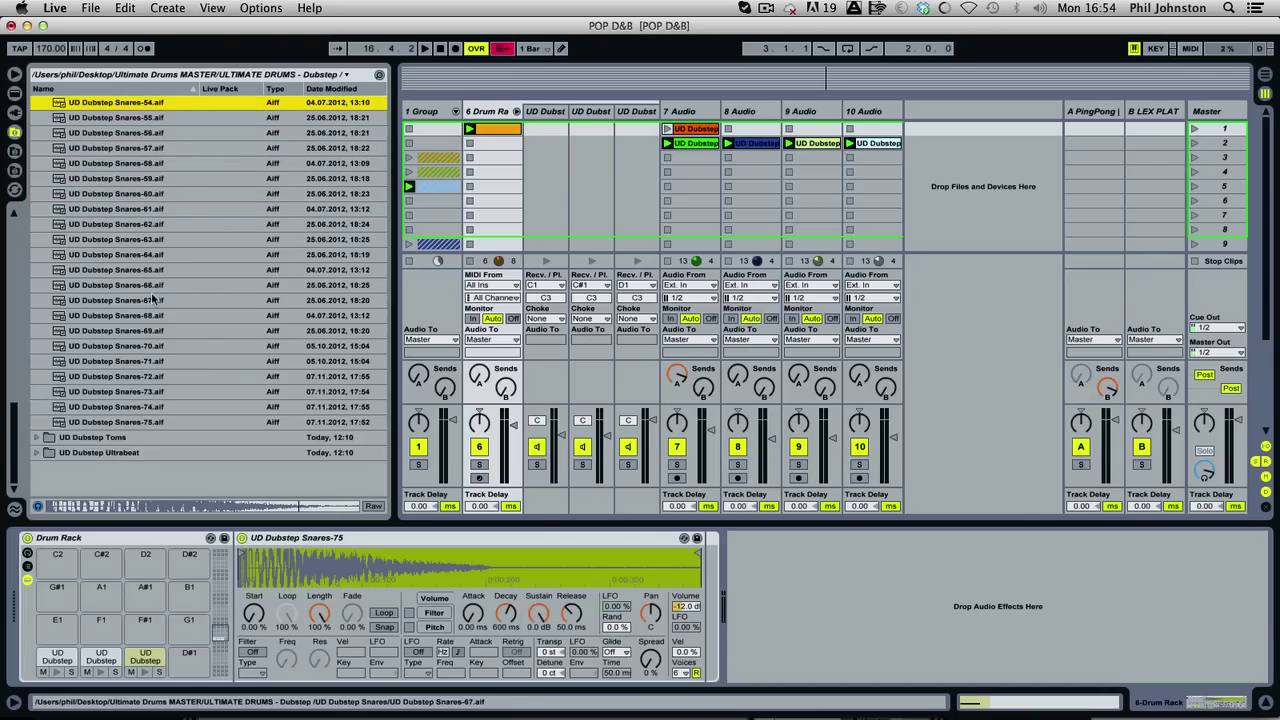
{"action": "key", "text": "Up"}
{"action": "key", "text": "Up"}
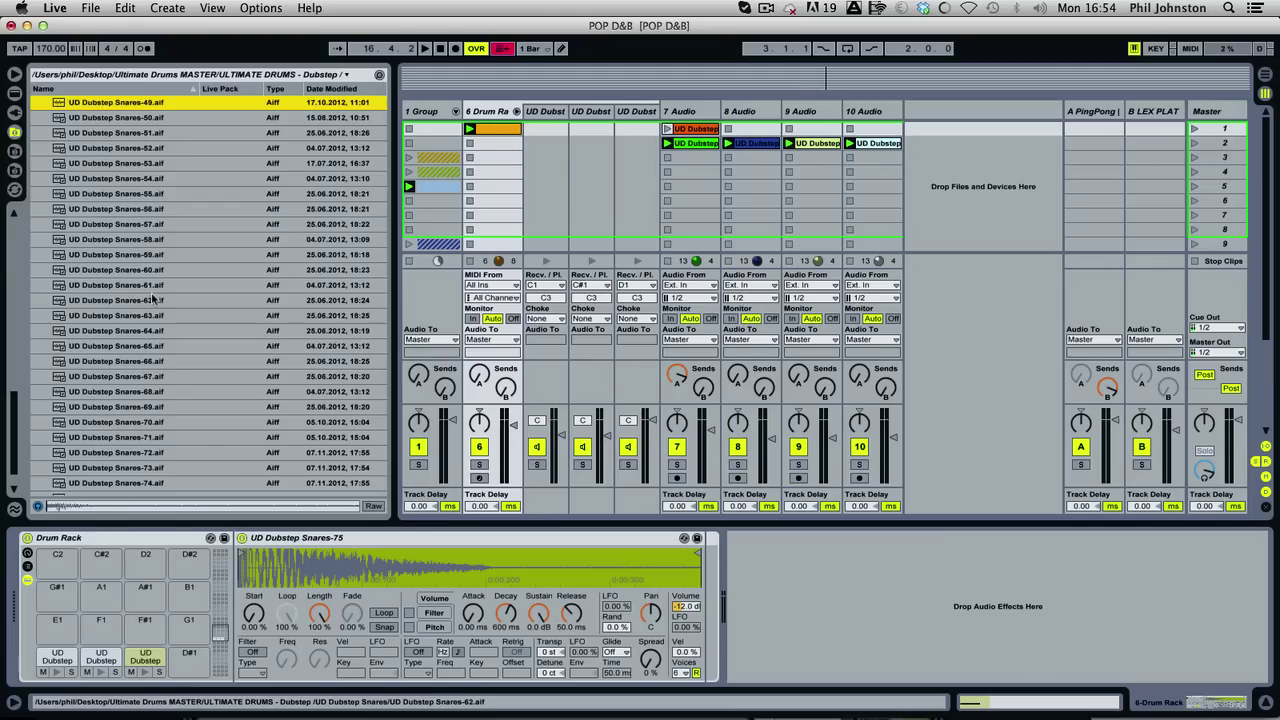
{"action": "key", "text": "Up"}
{"action": "key", "text": "Up"}
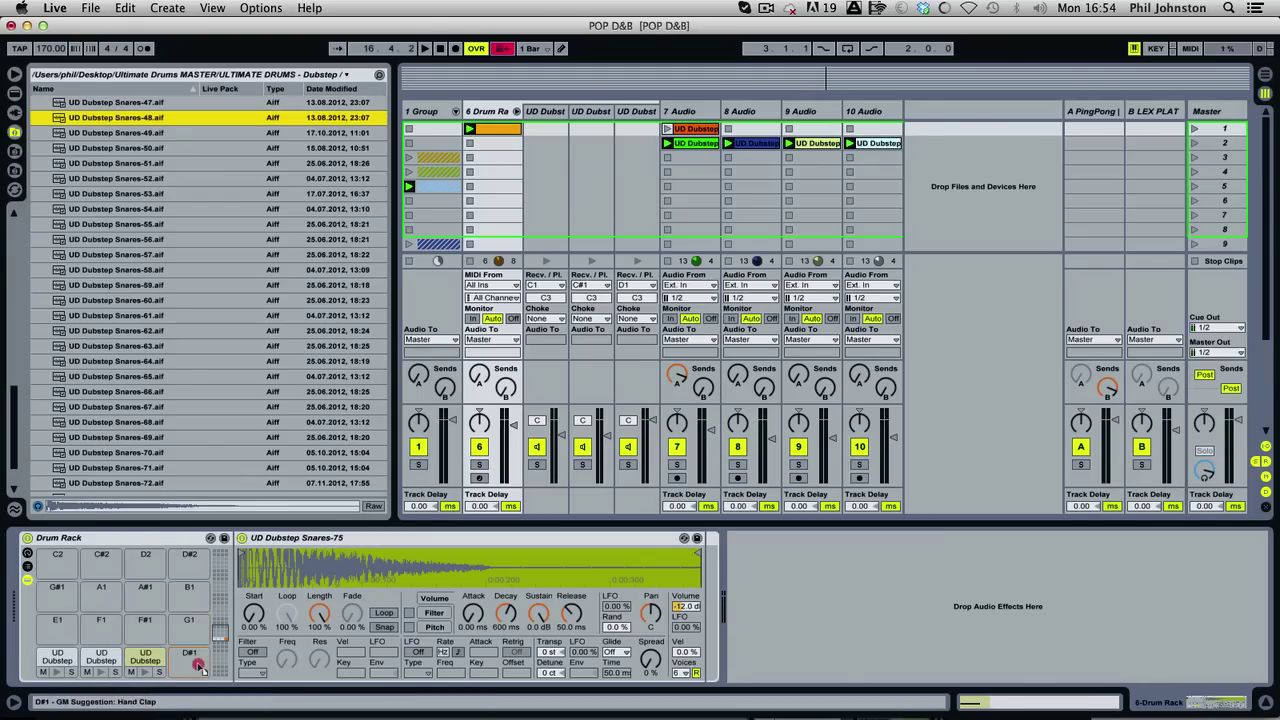
{"action": "left_click_drag", "start_coordinate": [199, 667], "coordinate": [196, 664]}
Audition Snares-47 to Snares-44 and load UD Dubstep Snares-45 onto pad G1.
{"action": "key", "text": "Up"}
{"action": "key", "text": "Up"}
{"action": "key", "text": "Up"}
{"action": "key", "text": "Up"}
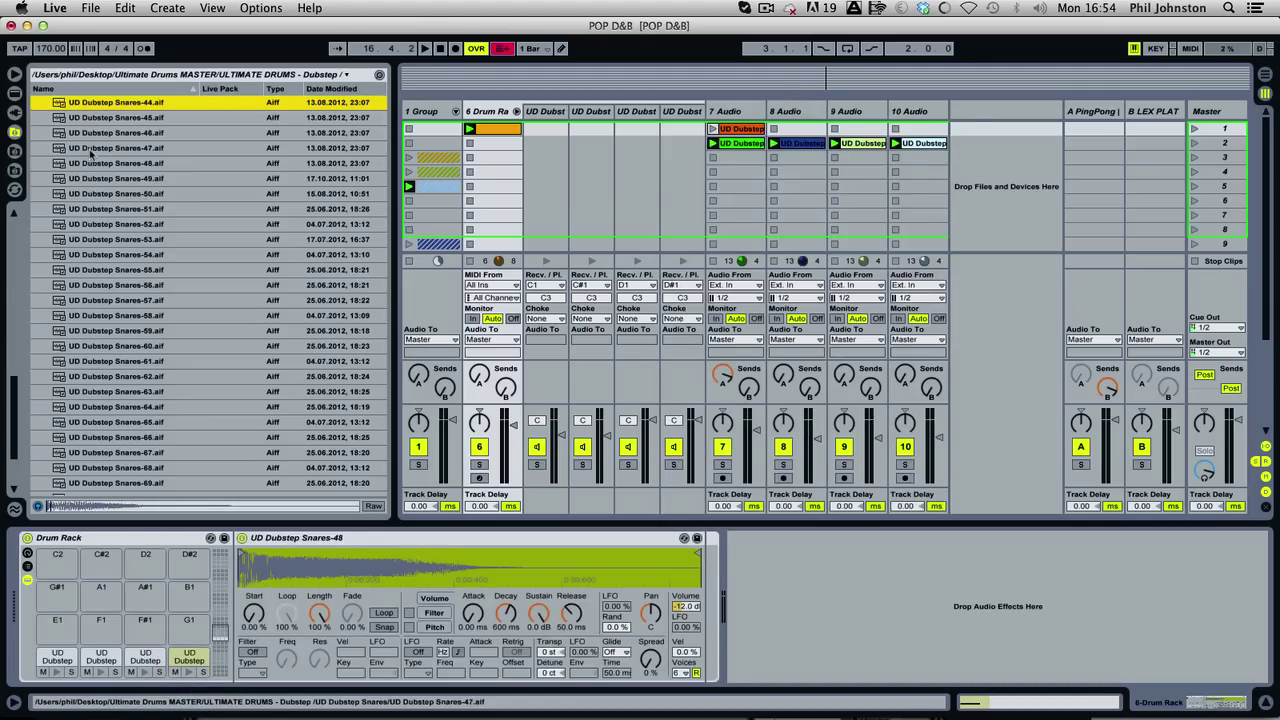
{"action": "left_click", "coordinate": [118, 118]}
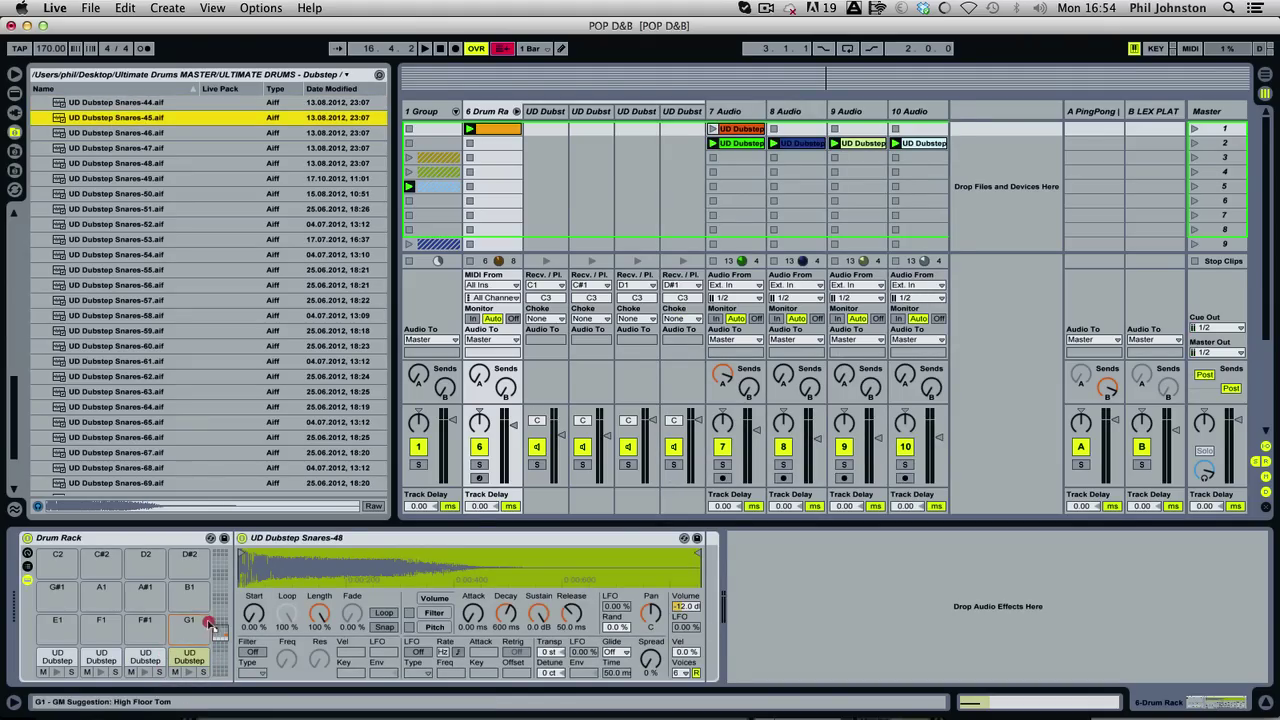
{"action": "left_click_drag", "start_coordinate": [210, 622], "coordinate": [208, 622]}
Copy the two kick notes to Snares-75 and Snares-48 at beat 1.3 of the clip and add a Snares-45 note there.
{"action": "double_click", "coordinate": [503, 131]}
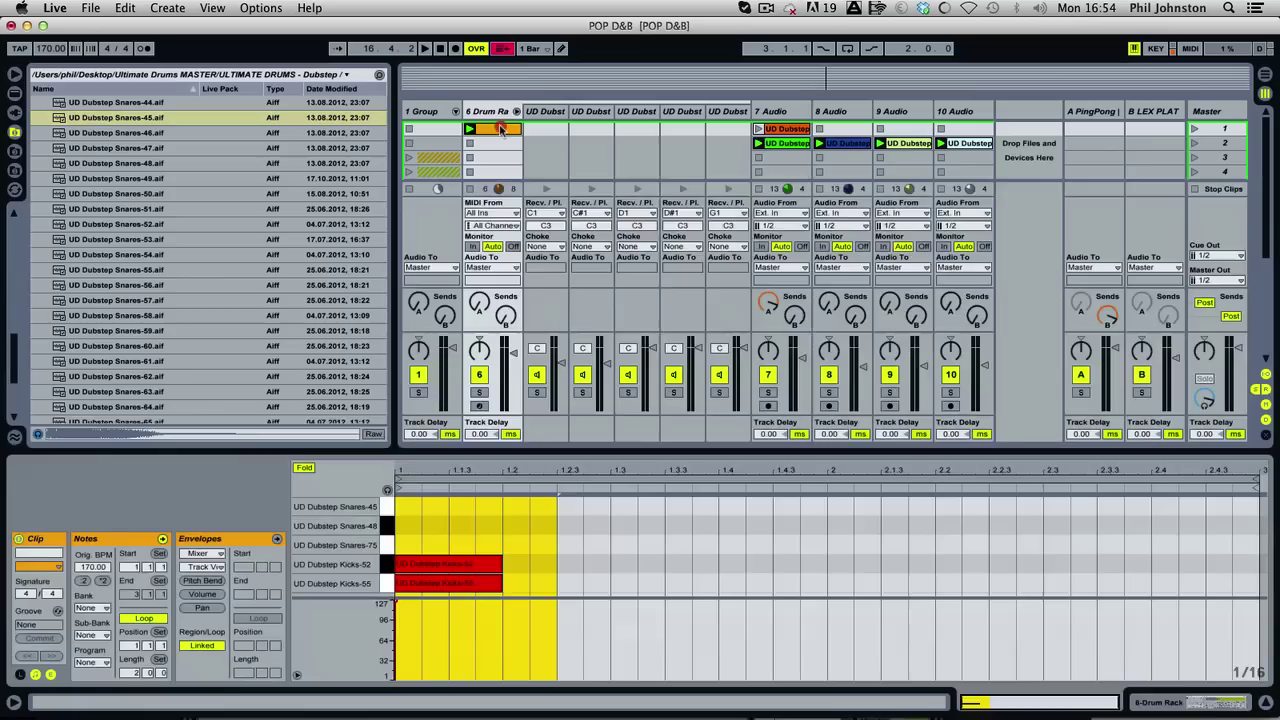
{"action": "left_click_drag", "start_coordinate": [429, 590], "coordinate": [663, 545]}
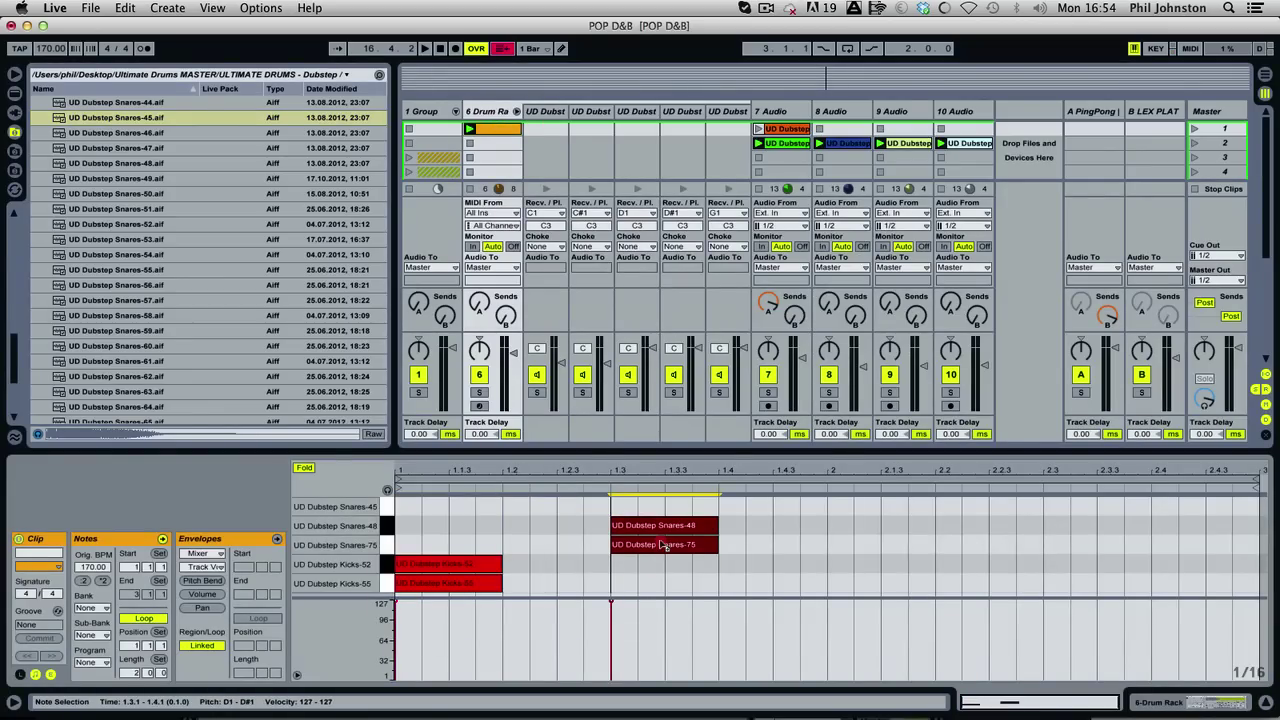
{"action": "left_click", "coordinate": [786, 540]}
{"action": "double_click", "coordinate": [663, 506]}
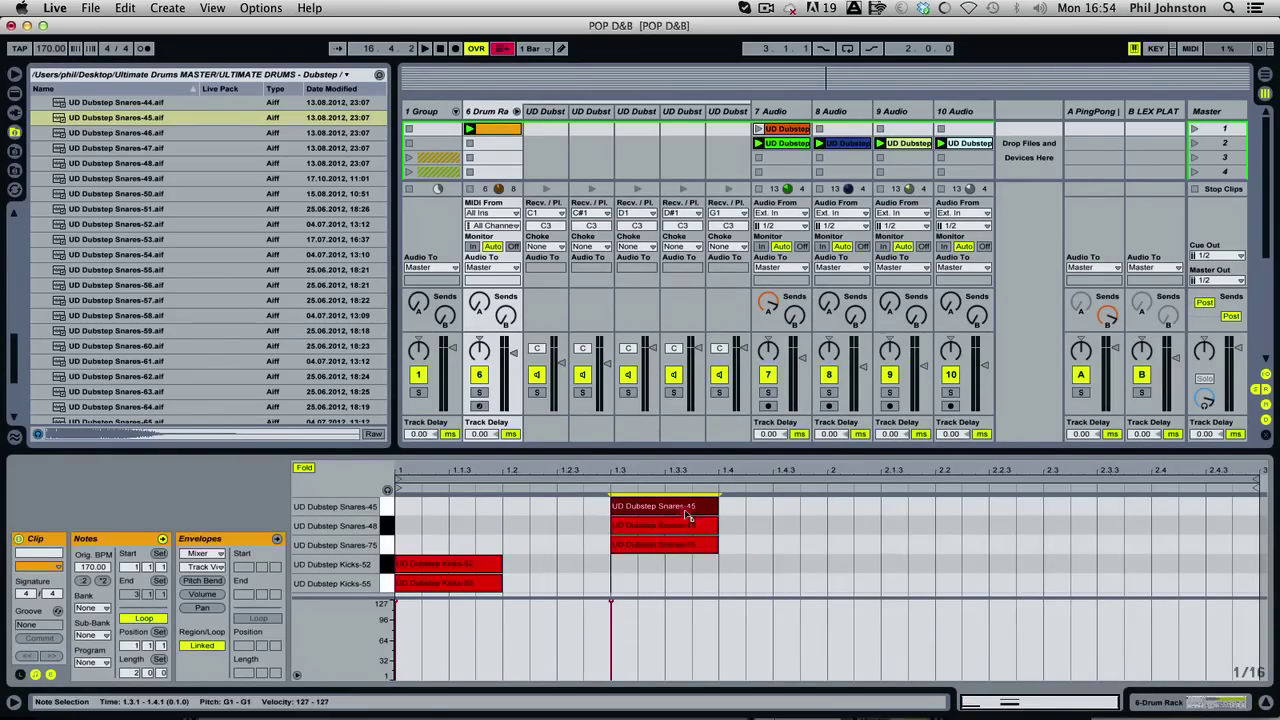
Set Snares-45's velocity sensitivity to 100%, copy the value to its siblings, and lower the Snares-48 and Snares-45 chain volumes during playback.
{"action": "left_click", "coordinate": [648, 366]}
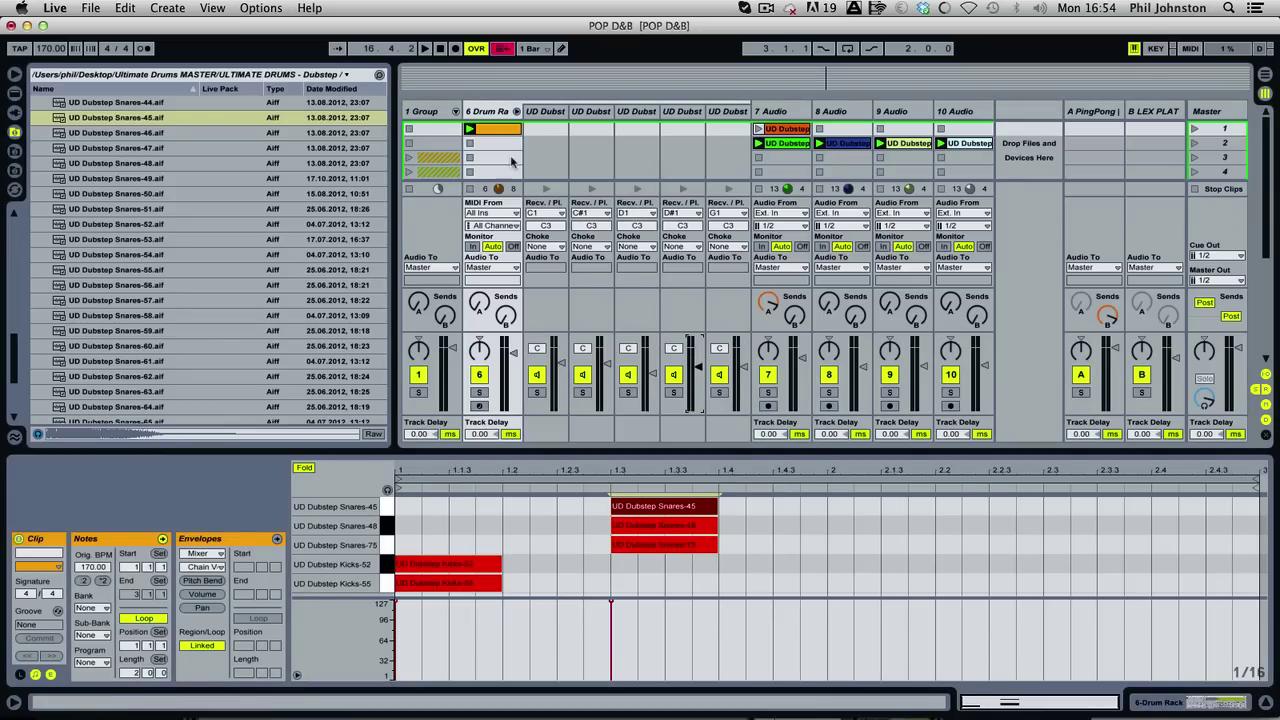
{"action": "left_click", "coordinate": [498, 111]}
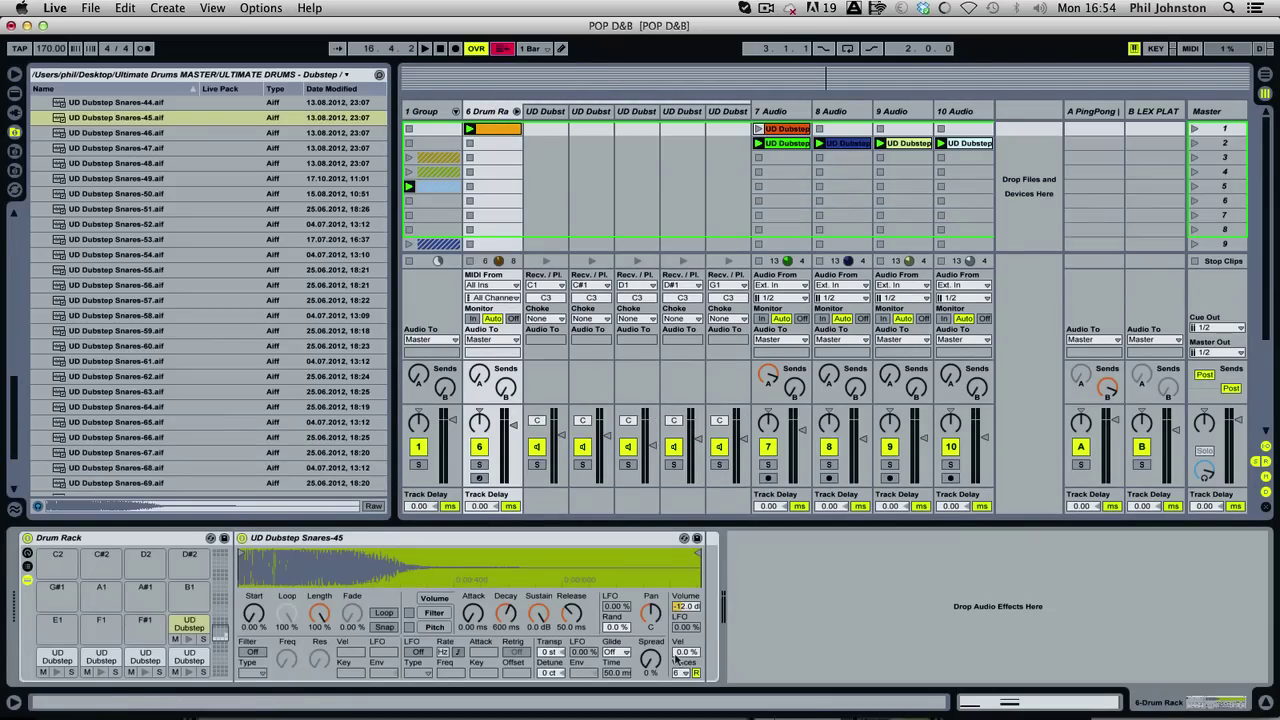
{"action": "right_click", "coordinate": [685, 655]}
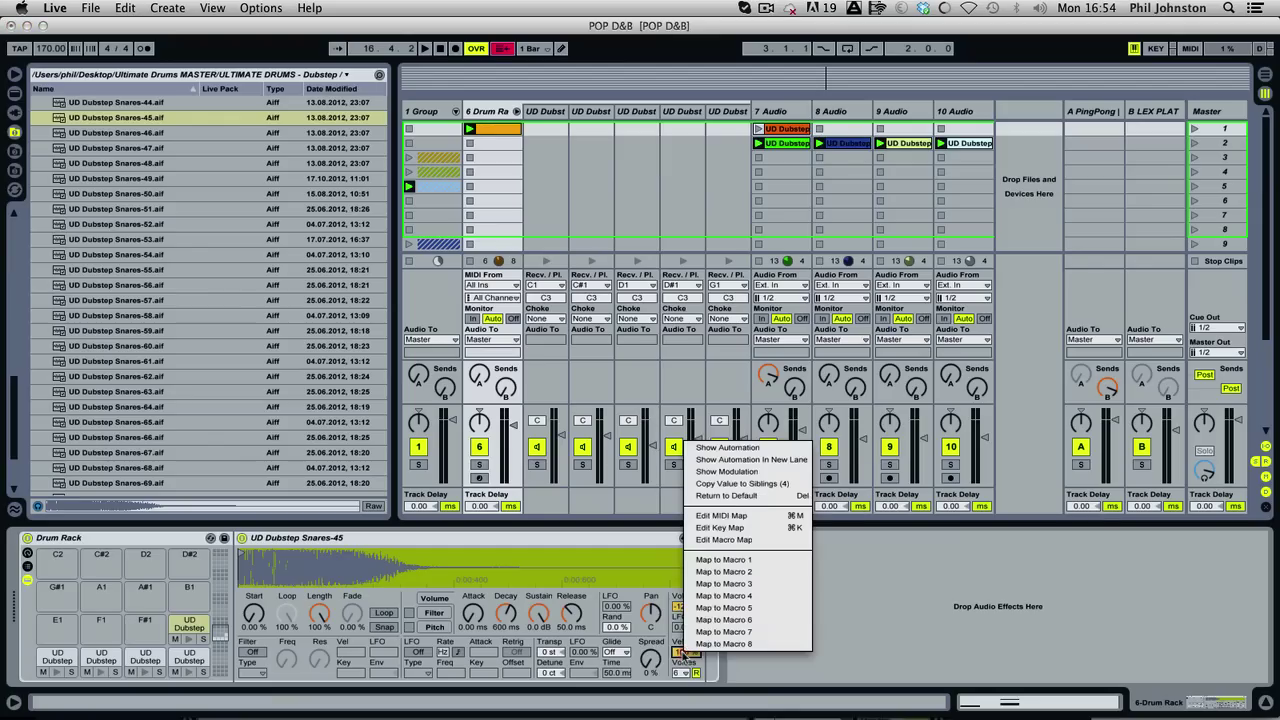
{"action": "left_click", "coordinate": [766, 492]}
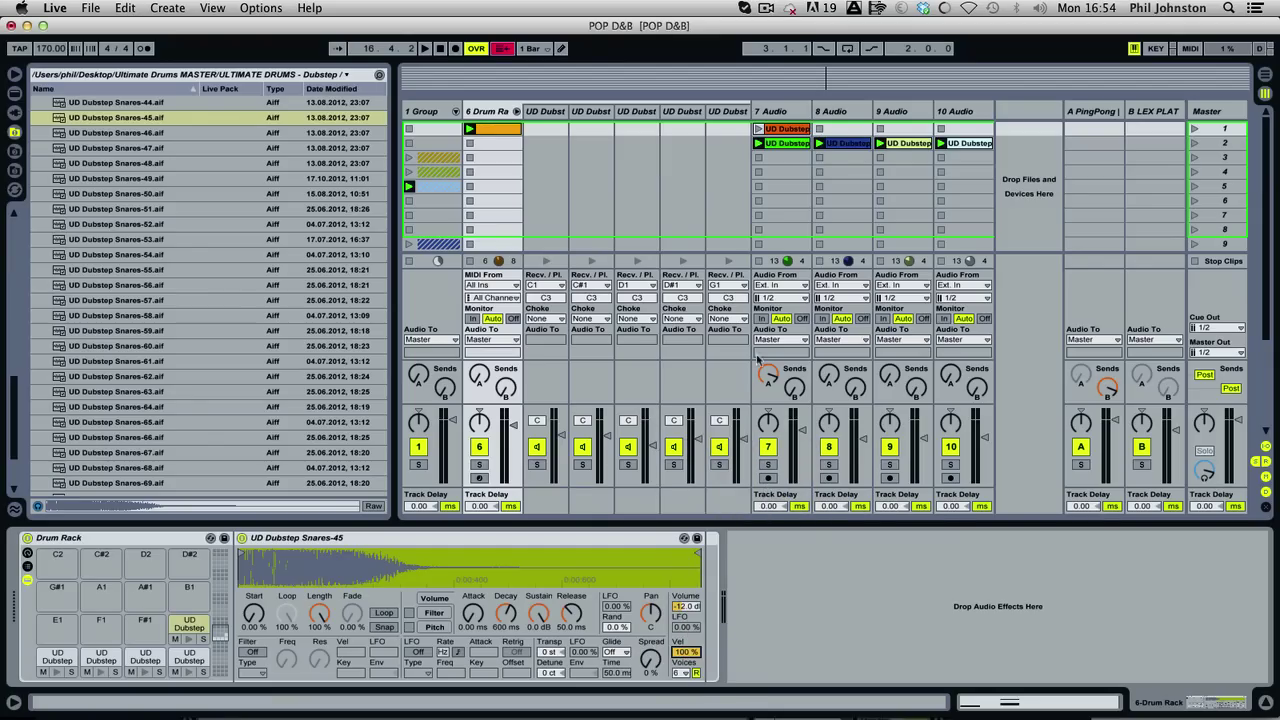
{"action": "key", "text": "space"}
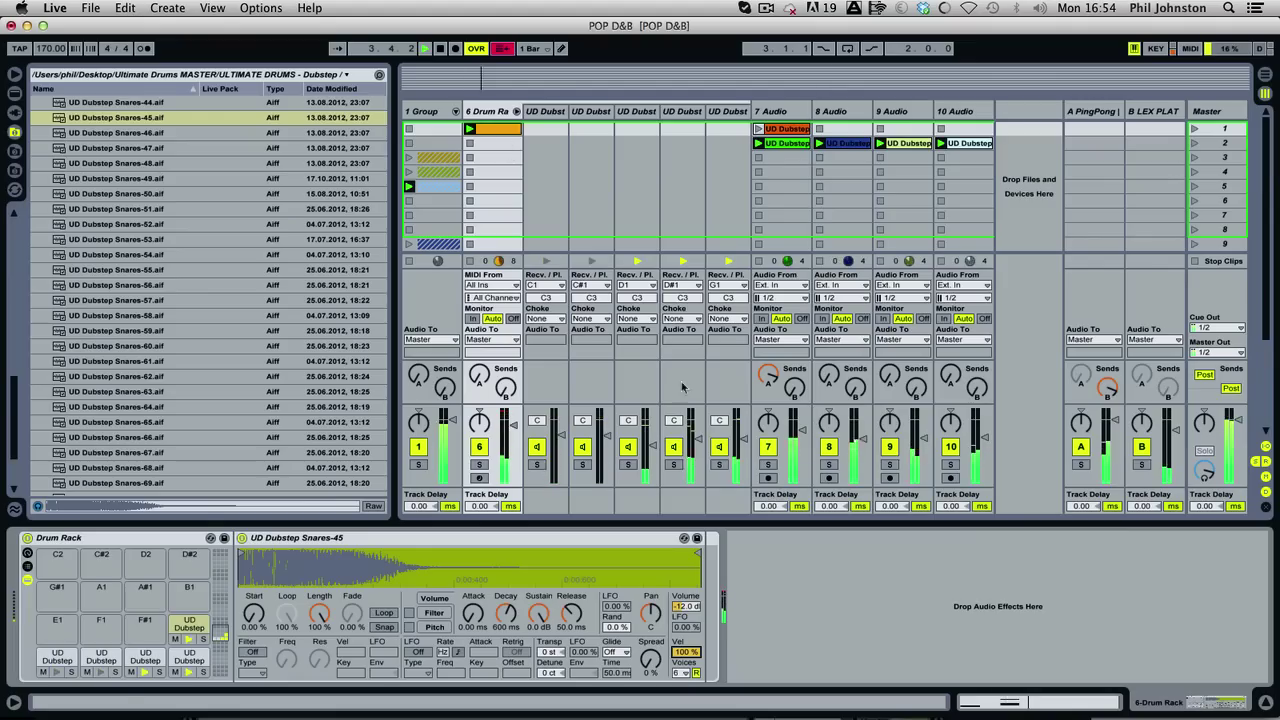
{"action": "left_click", "coordinate": [708, 445]}
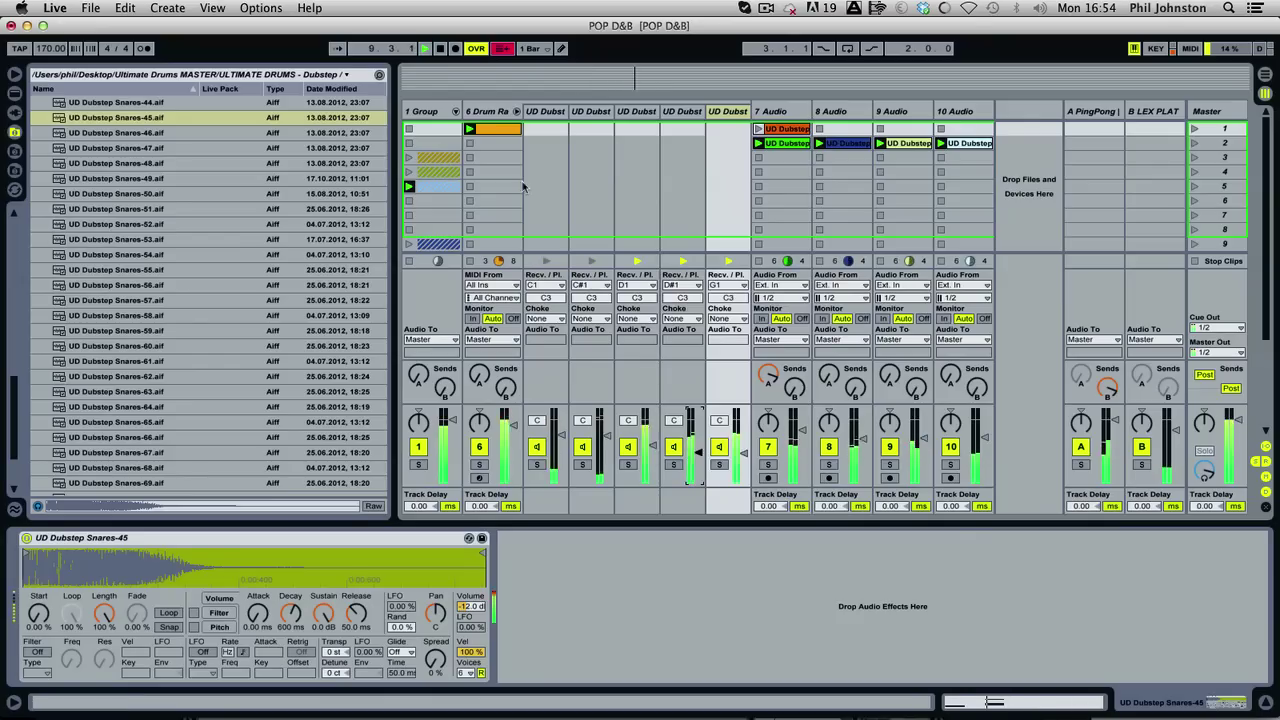
Place the three layered snare notes at beats 1.2, 1.4, 2.2 and 2.4 of the Drum Rack clip.
{"action": "left_click", "coordinate": [500, 128]}
{"action": "left_click_drag", "start_coordinate": [758, 510], "coordinate": [1190, 540]}
{"action": "key", "text": "space"}
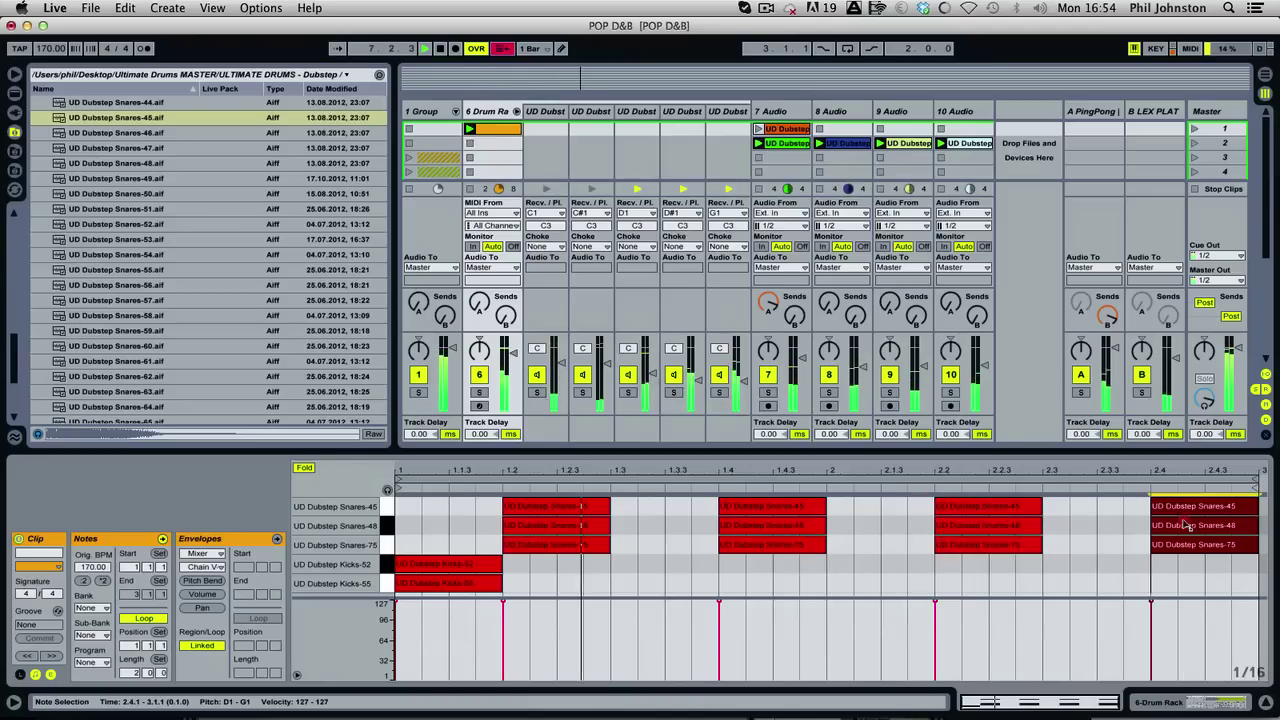
Copy the two layered kick notes to 1.3.3, 2.1 and 2.3.3 in the clip and play the pattern.
{"action": "key", "text": "space"}
{"action": "mouse_move", "coordinate": [547, 563]}
{"action": "left_mouse_down"}
{"action": "mouse_move", "coordinate": [450, 588]}
{"action": "mouse_move", "coordinate": [1147, 583]}
{"action": "left_mouse_up"}
{"action": "key", "text": "space"}
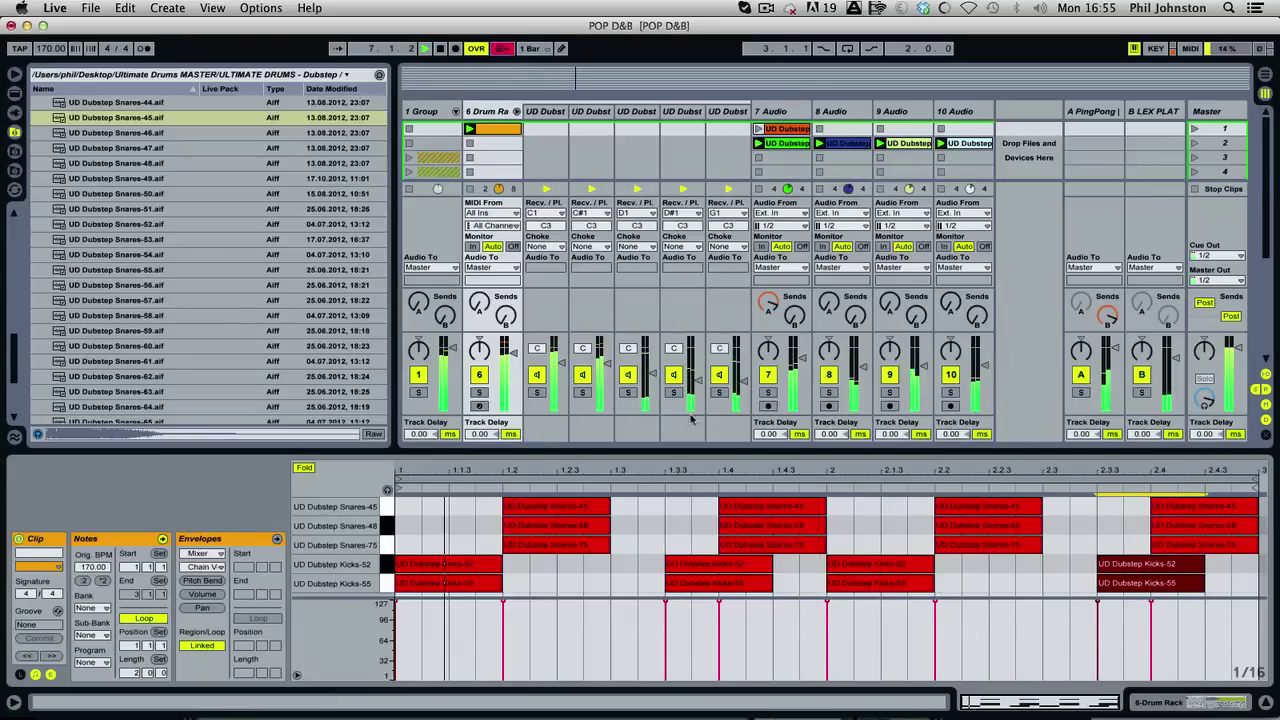
Fold the Drum Rack's chains and delete the four ride loop tracks, 7 Audio to 10 Audio.
{"action": "left_click", "coordinate": [479, 392]}
{"action": "left_click", "coordinate": [515, 111]}
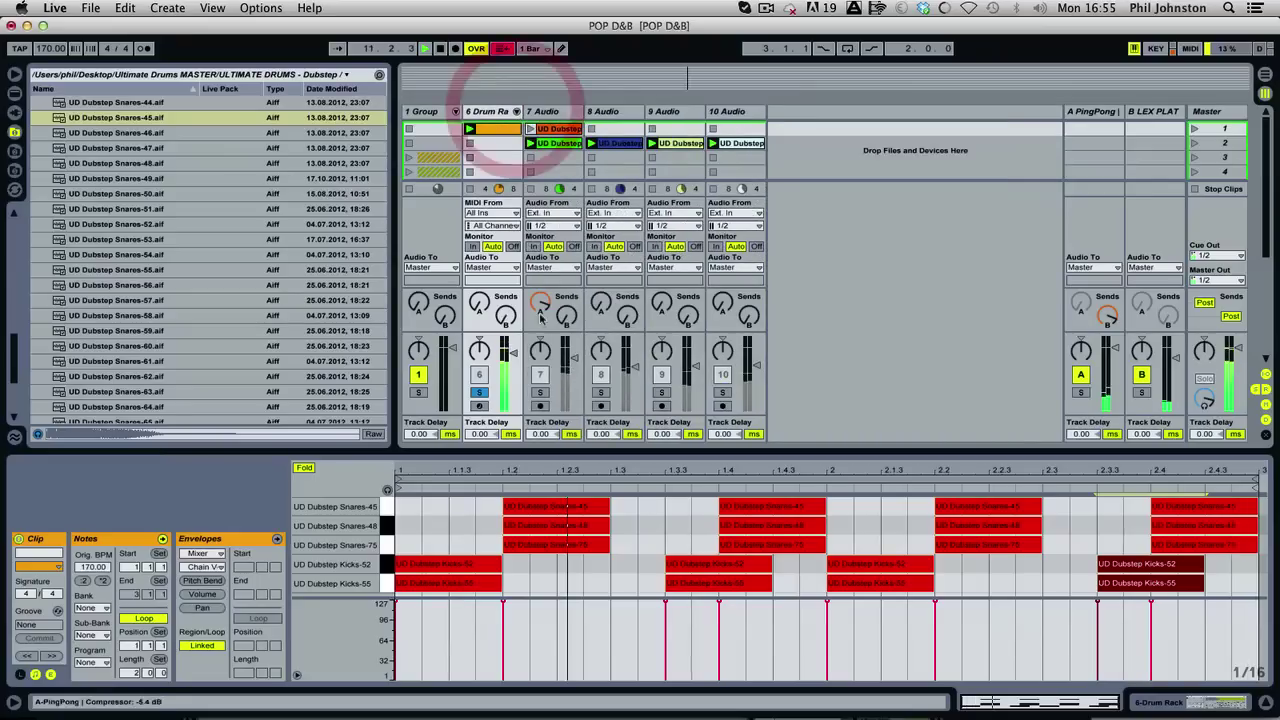
{"action": "left_click", "coordinate": [556, 128]}
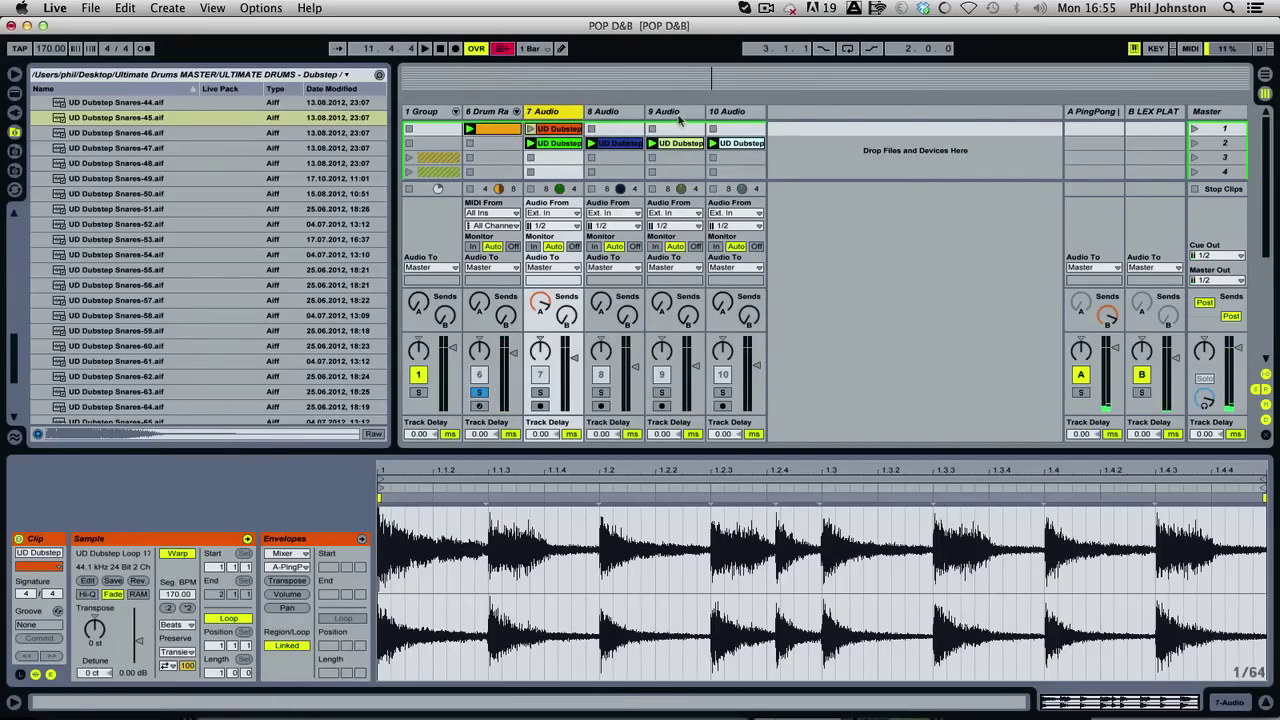
{"action": "left_click", "coordinate": [735, 111], "text": "shift"}
{"action": "key", "text": "Delete"}
{"action": "key", "text": "space"}
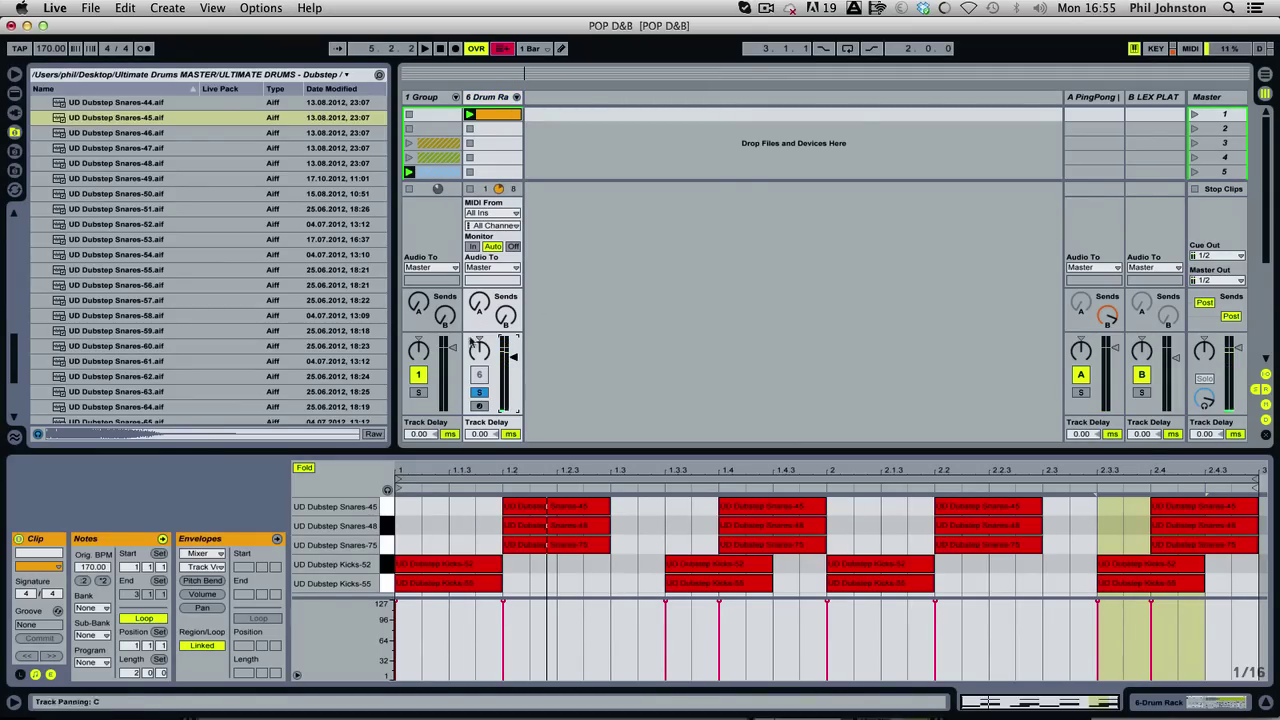
{"action": "left_click", "coordinate": [480, 392]}
Collapse the snare samples folder and open the Breaks folder inside UD Dubstep Loops AIFF.
{"action": "scroll", "coordinate": [112, 184], "scroll_direction": "up", "scroll_amount": 15}
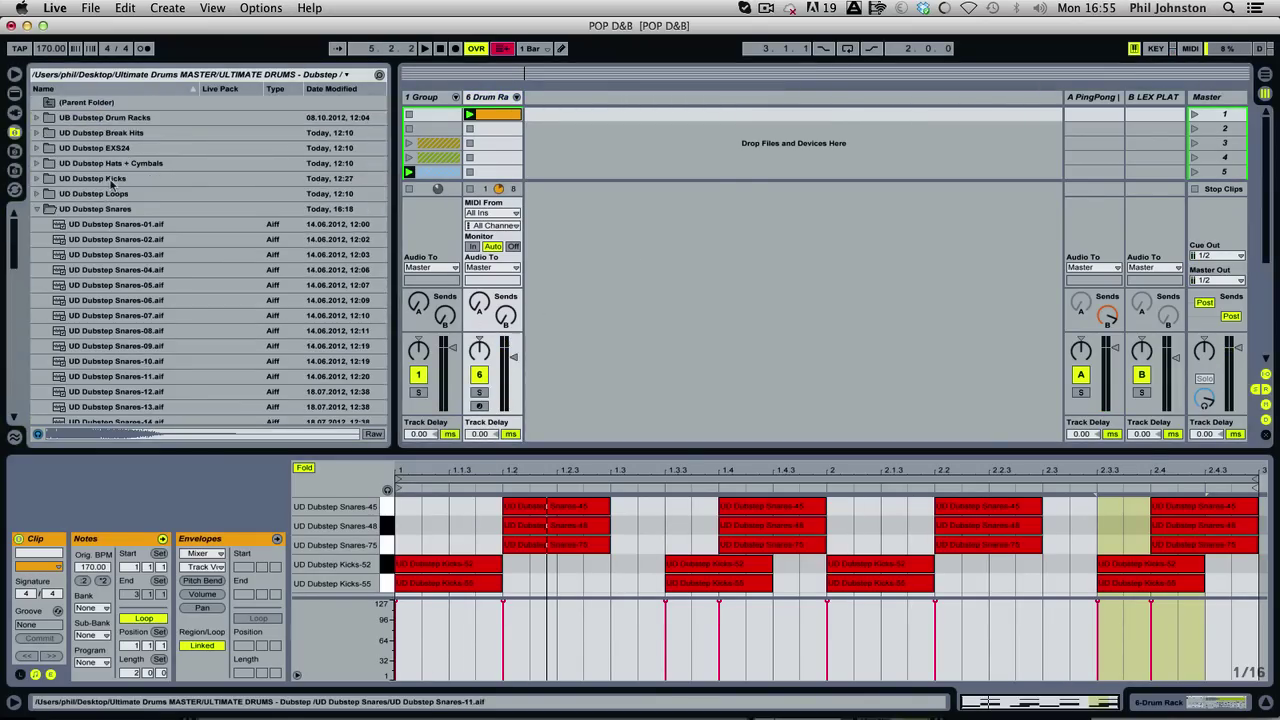
{"action": "left_click", "coordinate": [37, 209]}
{"action": "left_click", "coordinate": [37, 132]}
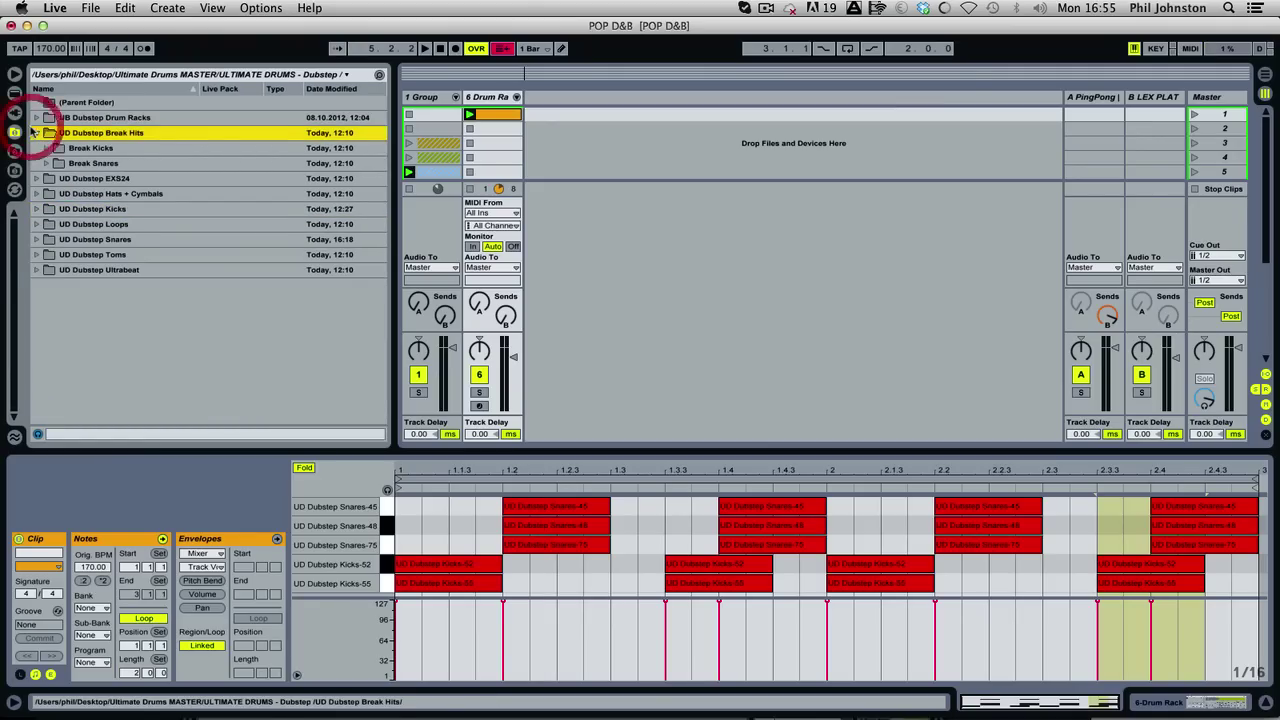
{"action": "left_click", "coordinate": [36, 133]}
{"action": "left_click", "coordinate": [37, 193]}
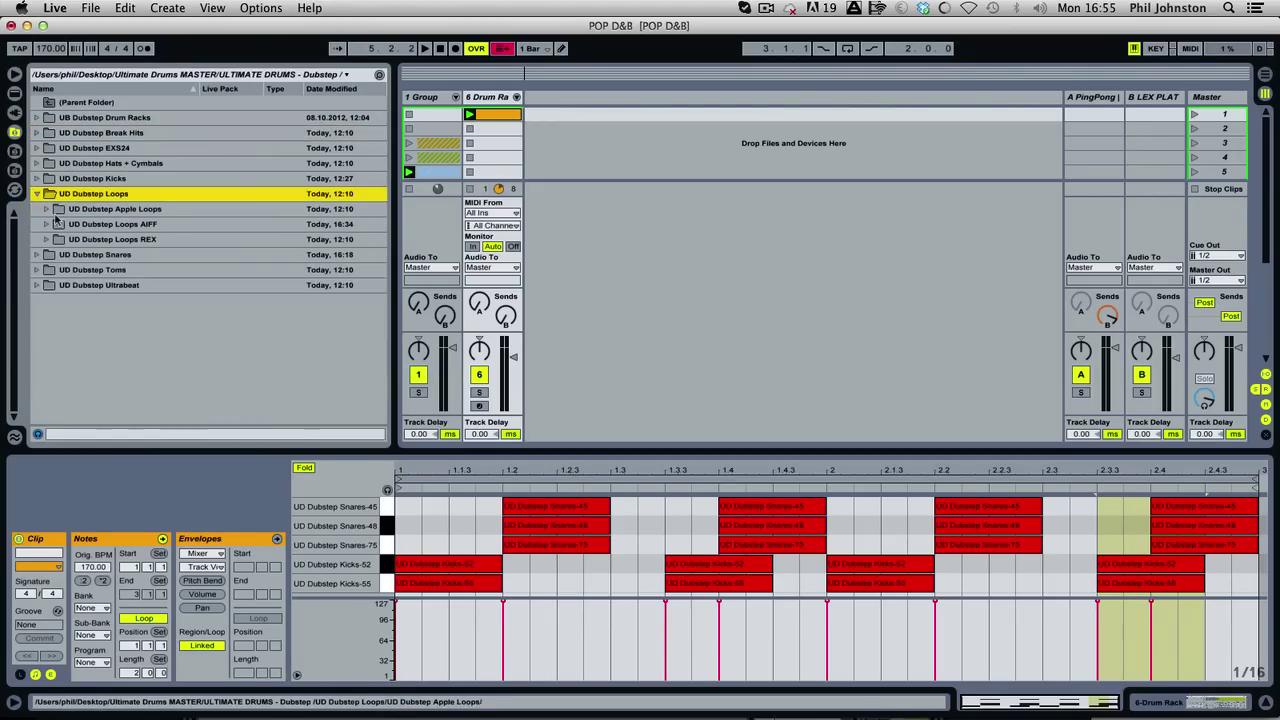
{"action": "left_click", "coordinate": [46, 224]}
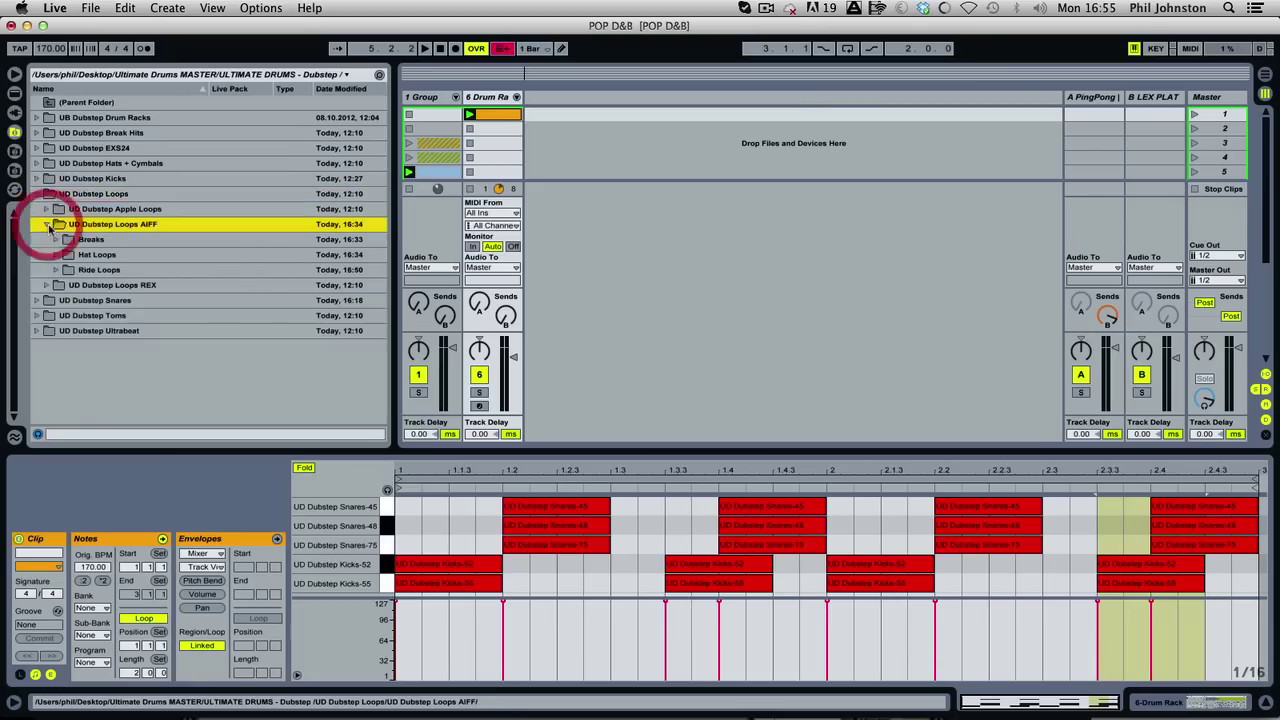
{"action": "left_click", "coordinate": [56, 240]}
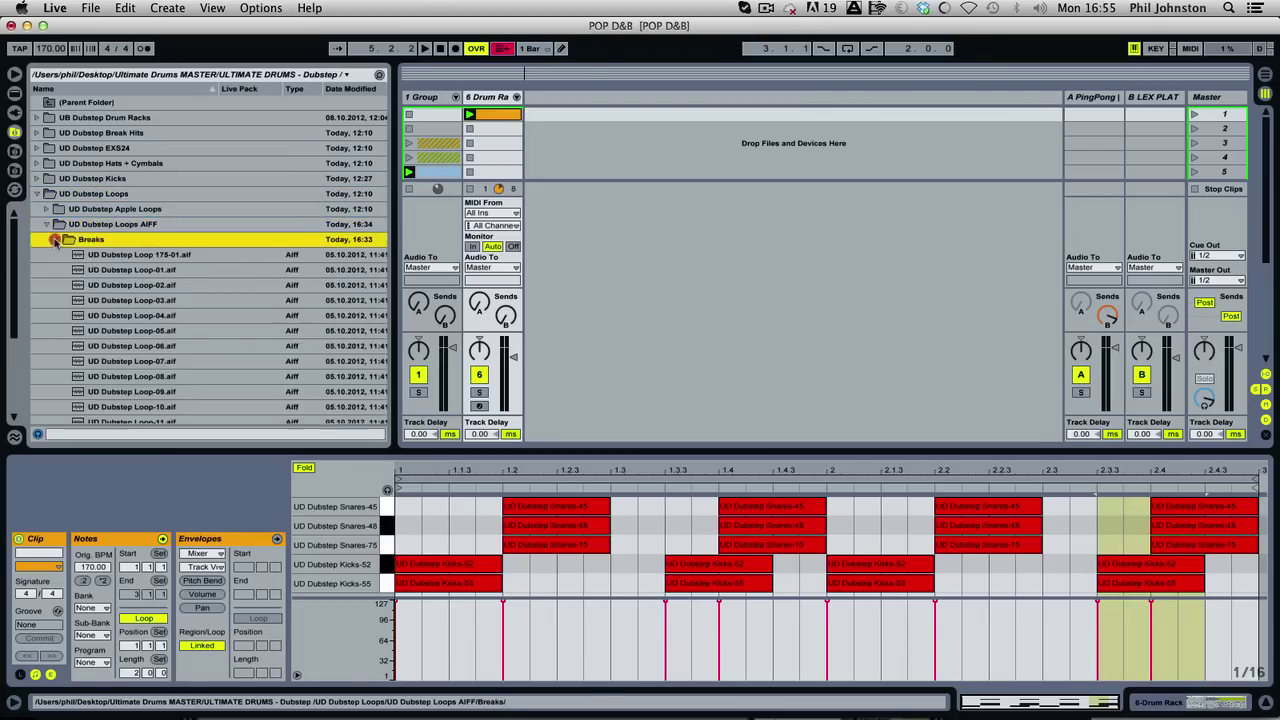
Audition UD Dubstep Loop-01 and Loop-02, load Loop-02 onto a new audio track and launch it.
{"action": "left_click", "coordinate": [145, 268]}
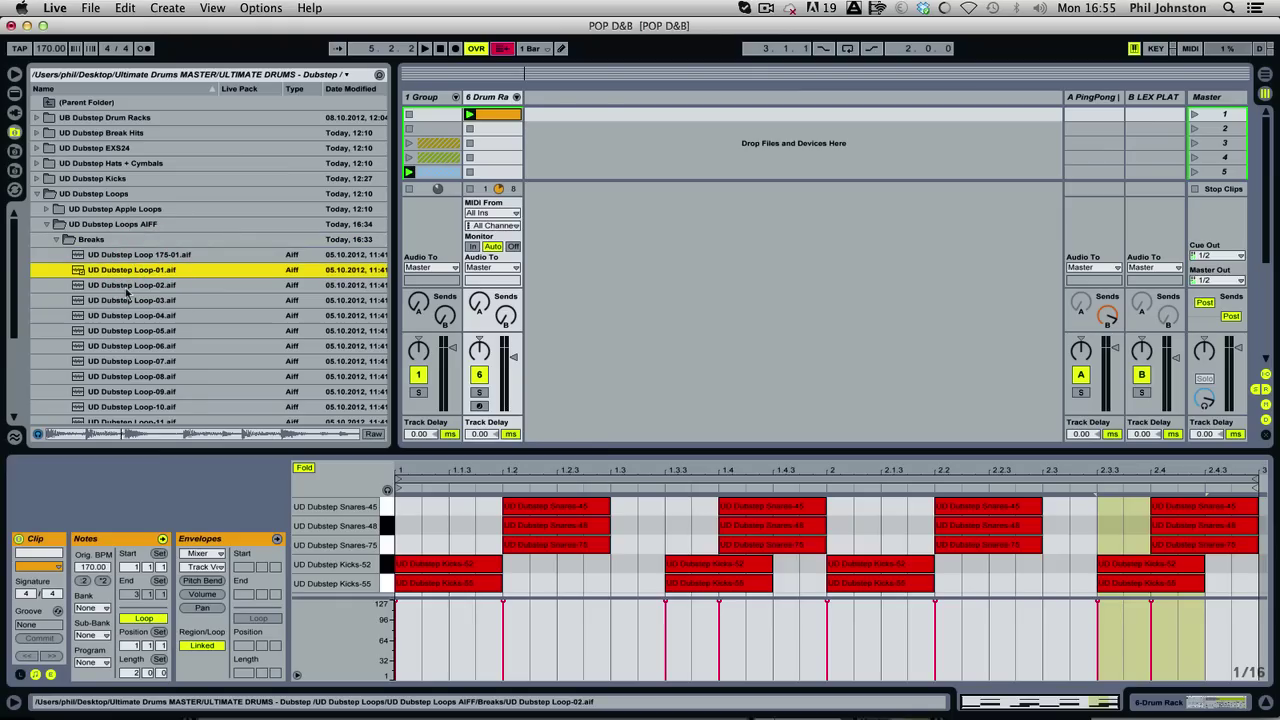
{"action": "left_click", "coordinate": [127, 287]}
{"action": "left_click_drag", "start_coordinate": [123, 287], "coordinate": [530, 115]}
{"action": "left_click", "coordinate": [530, 115]}
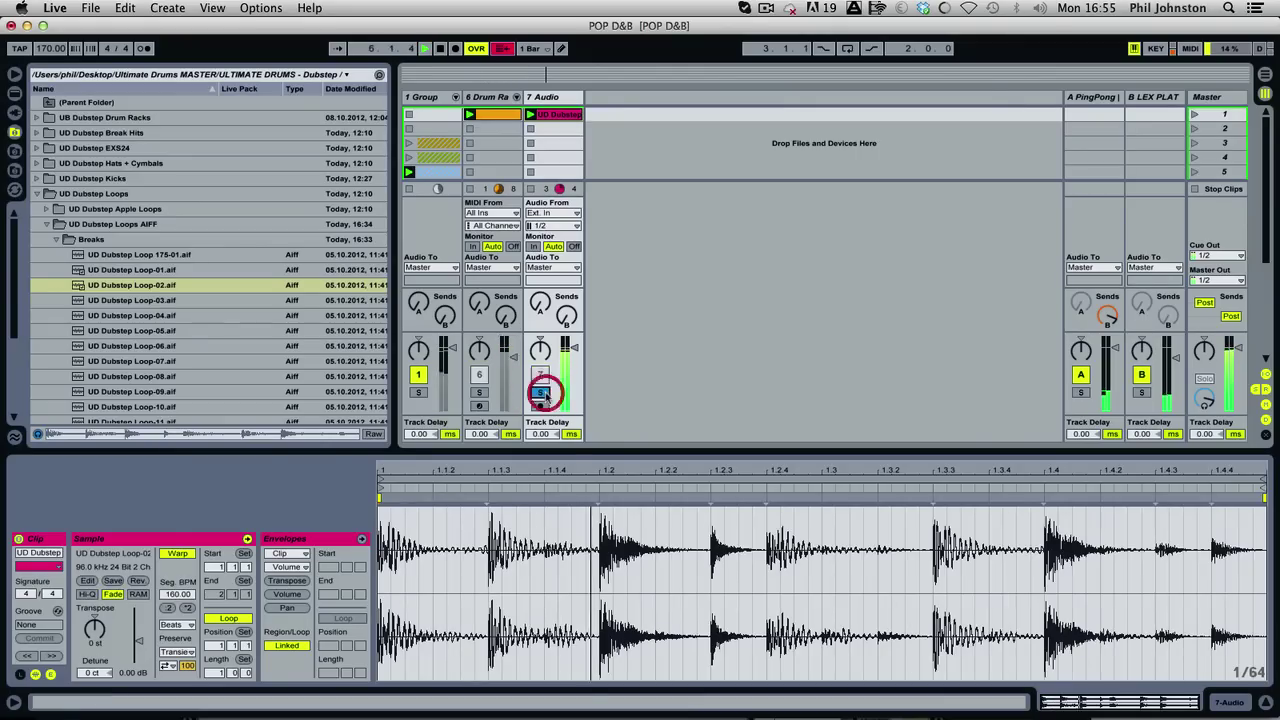
Audition UD Dubstep Loop-03 and Loop-04, load Loop-04 onto a second new audio track and launch it.
{"action": "left_click", "coordinate": [178, 301]}
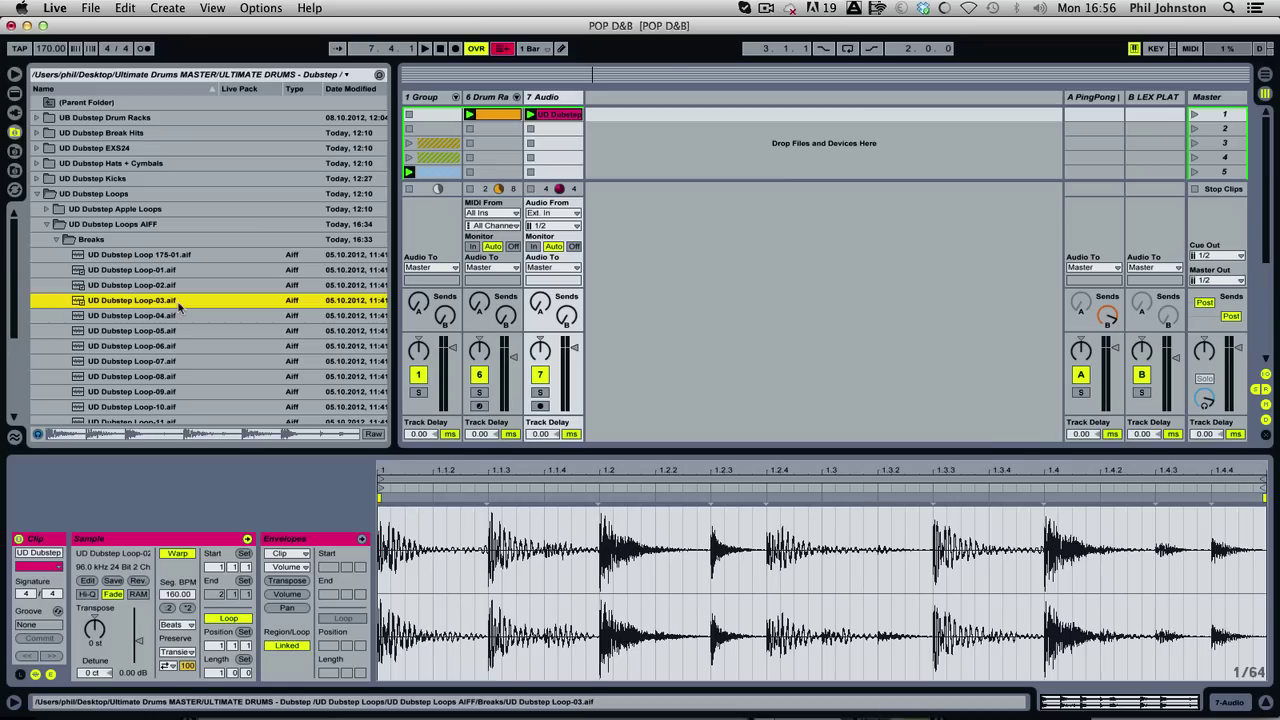
{"action": "key", "text": "Down"}
{"action": "left_click_drag", "start_coordinate": [143, 318], "coordinate": [605, 120]}
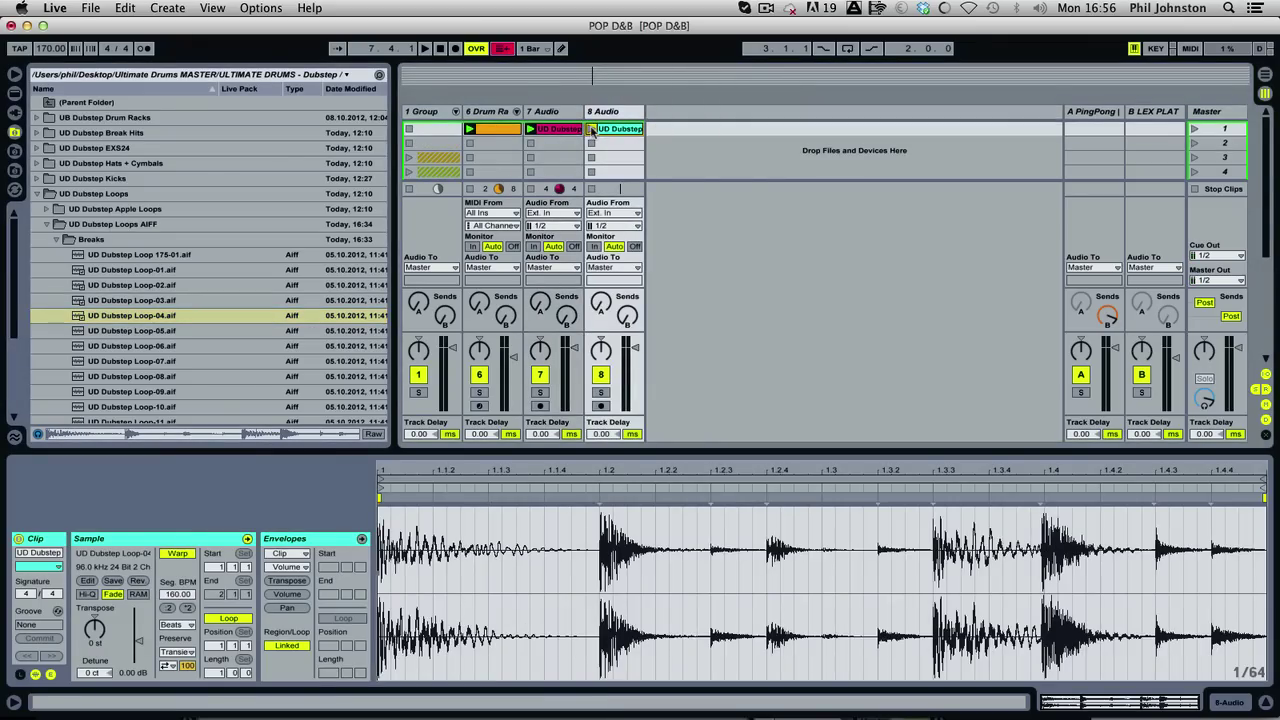
{"action": "left_click", "coordinate": [591, 129]}
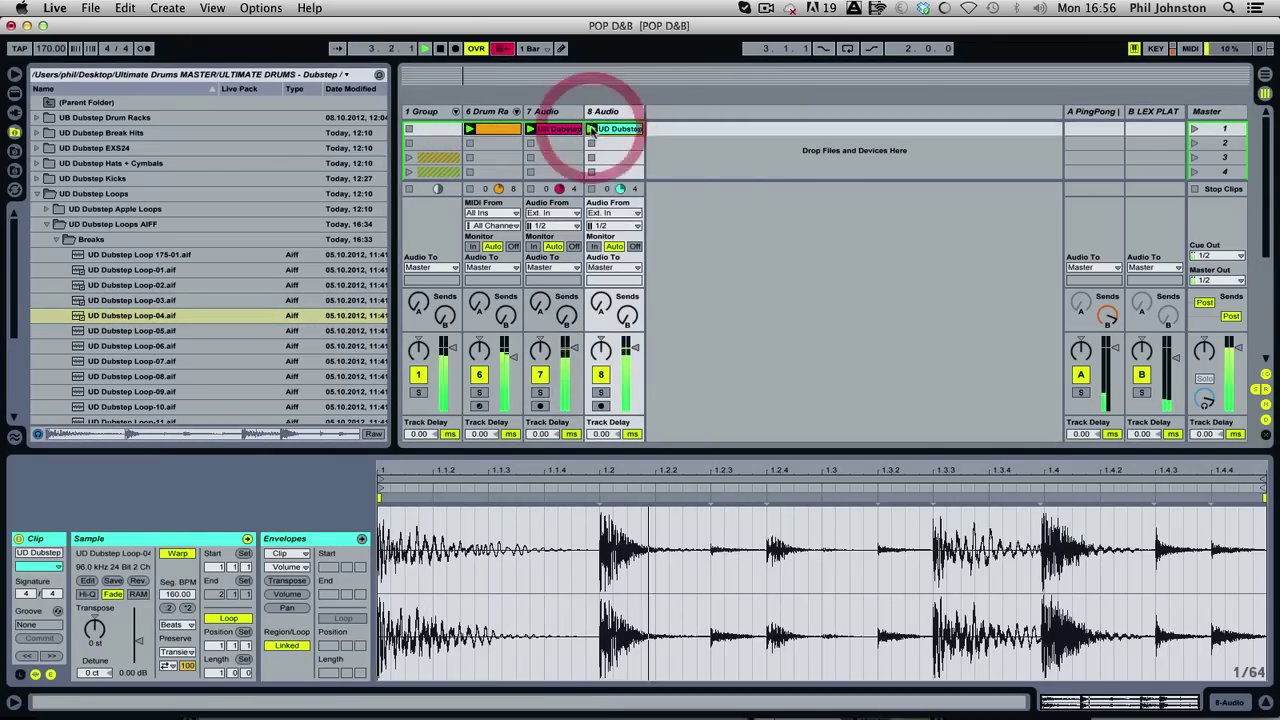
Solo the Drum Rack, 7 Audio and 8 Audio tracks together.
{"action": "left_click", "coordinate": [479, 391]}
{"action": "left_click", "coordinate": [540, 391]}
{"action": "left_click", "coordinate": [601, 392]}
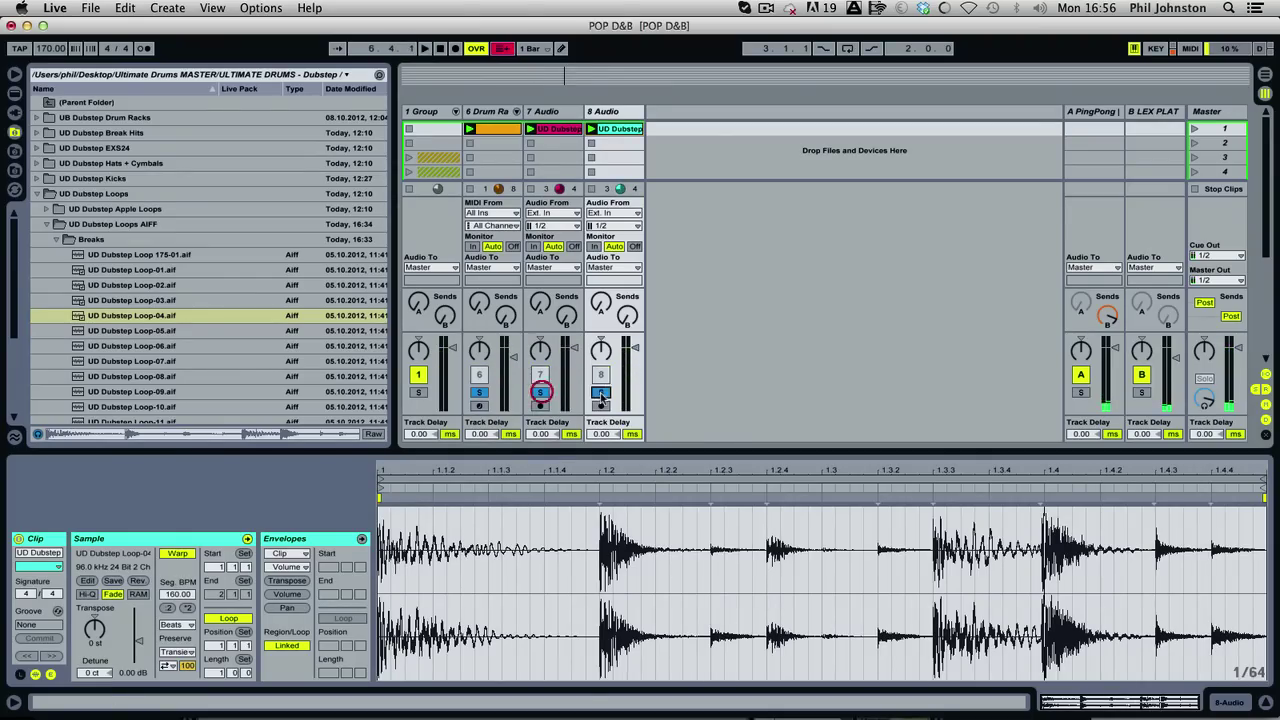
Add a high-pass Auto Filter at 278 Hz with Q 0.31 to 7 Audio and copy it to 8 Audio.
{"action": "left_click", "coordinate": [553, 105]}
{"action": "left_click", "coordinate": [546, 113]}
{"action": "left_click", "coordinate": [15, 92]}
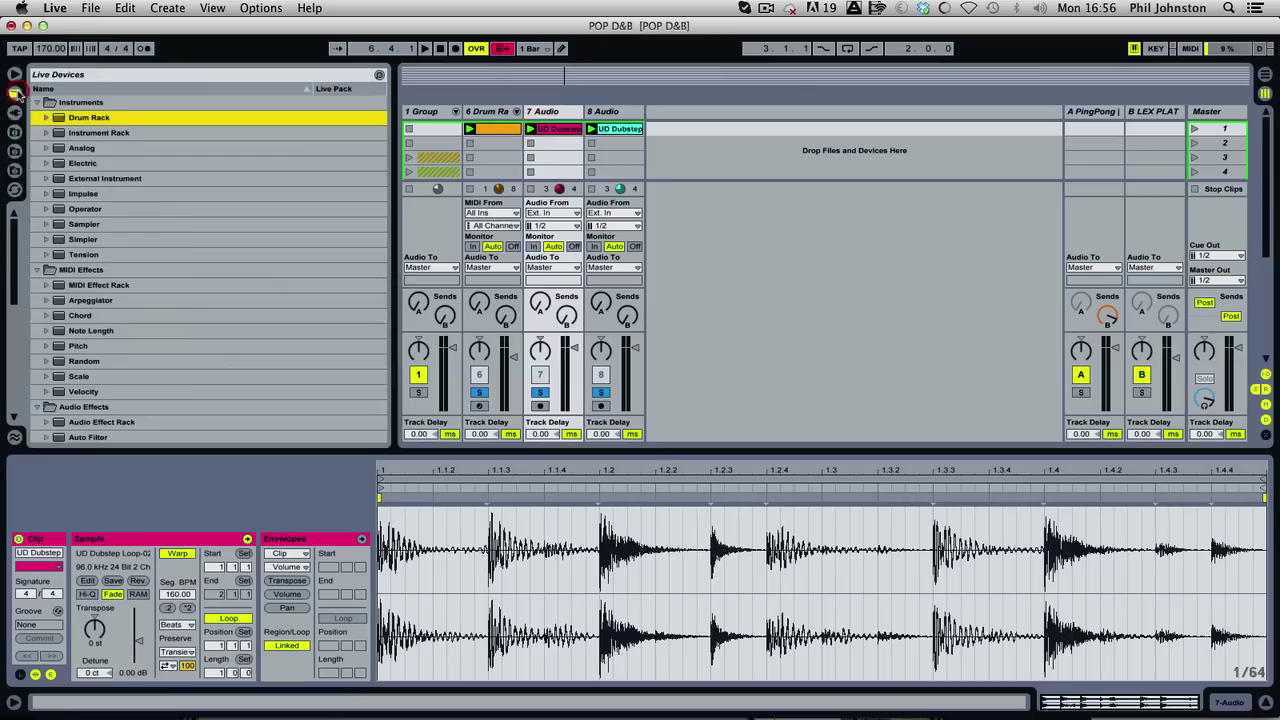
{"action": "scroll", "coordinate": [94, 350], "scroll_direction": "down", "scroll_amount": 5}
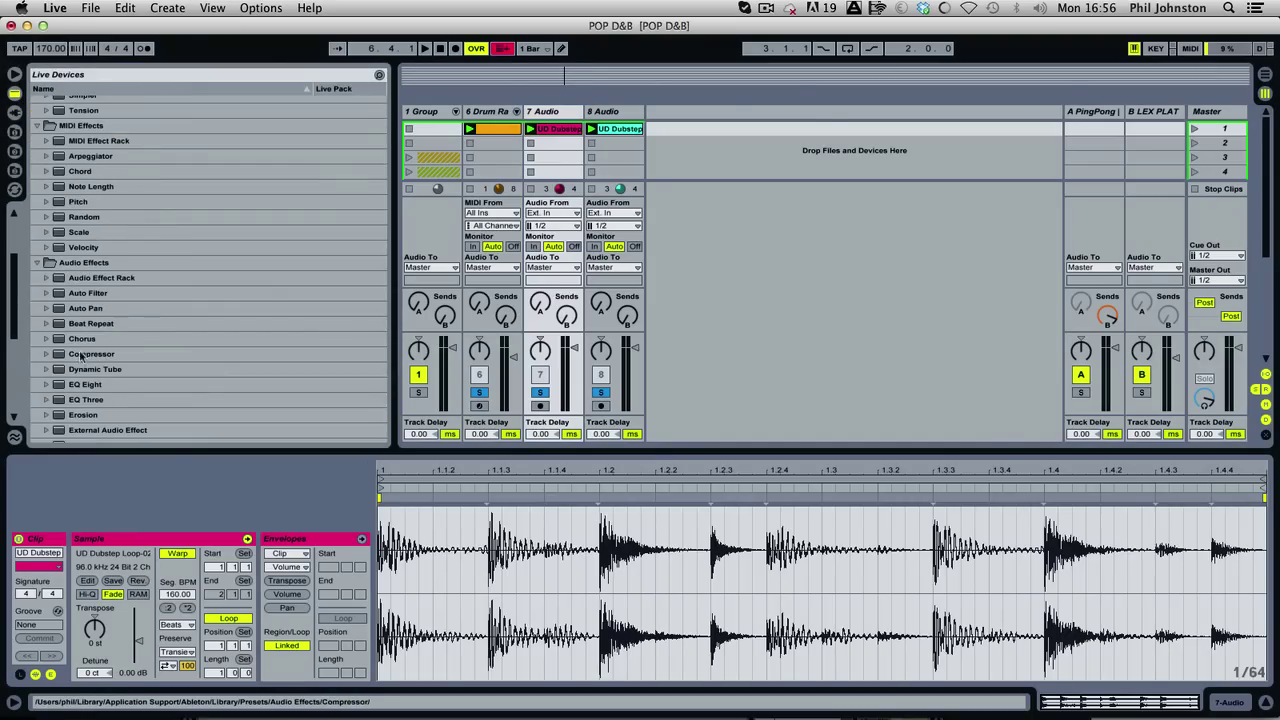
{"action": "left_click_drag", "start_coordinate": [63, 293], "coordinate": [713, 144]}
{"action": "left_click_drag", "start_coordinate": [570, 162], "coordinate": [570, 162]}
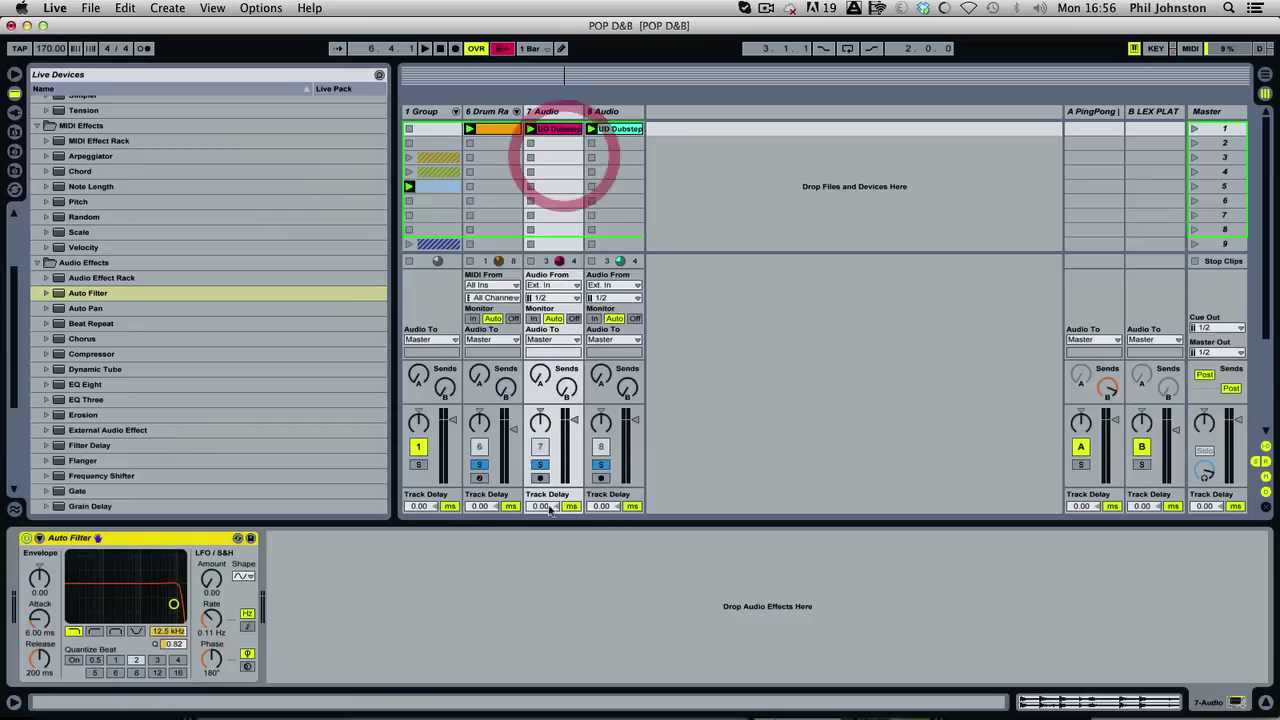
{"action": "key", "text": "space"}
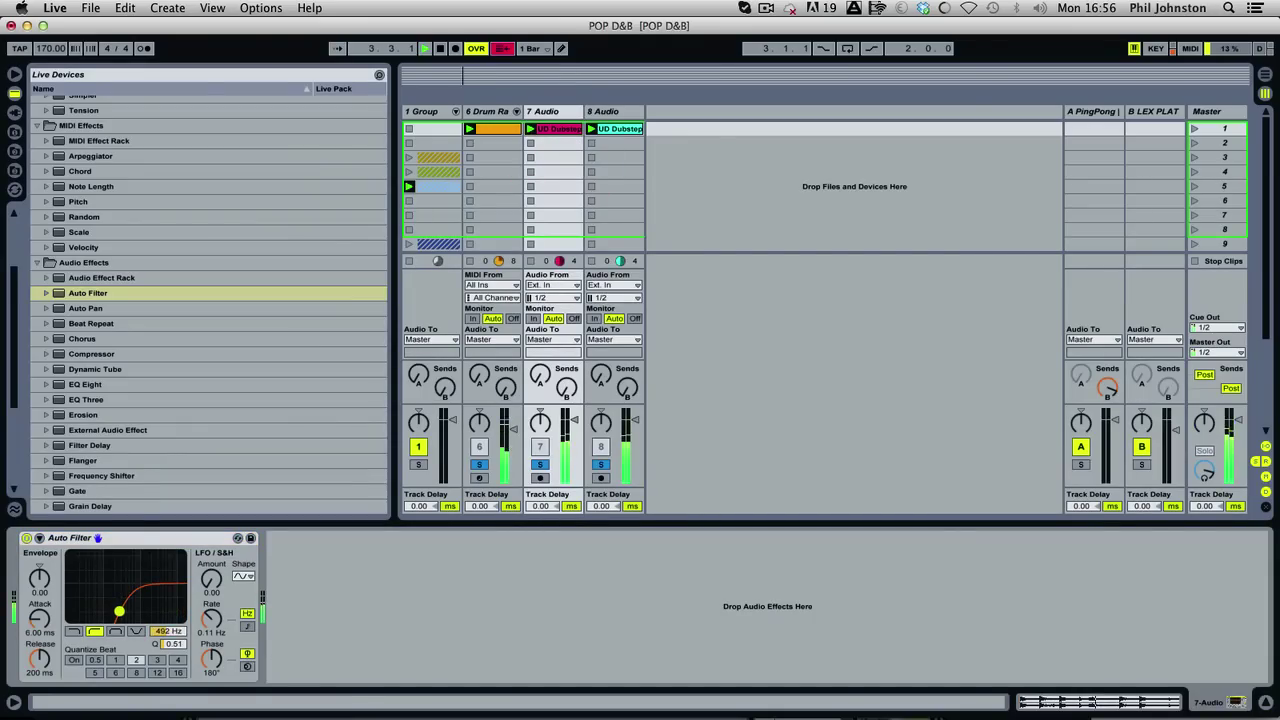
{"action": "left_click_drag", "start_coordinate": [114, 613], "coordinate": [110, 616]}
{"action": "left_click", "coordinate": [142, 541]}
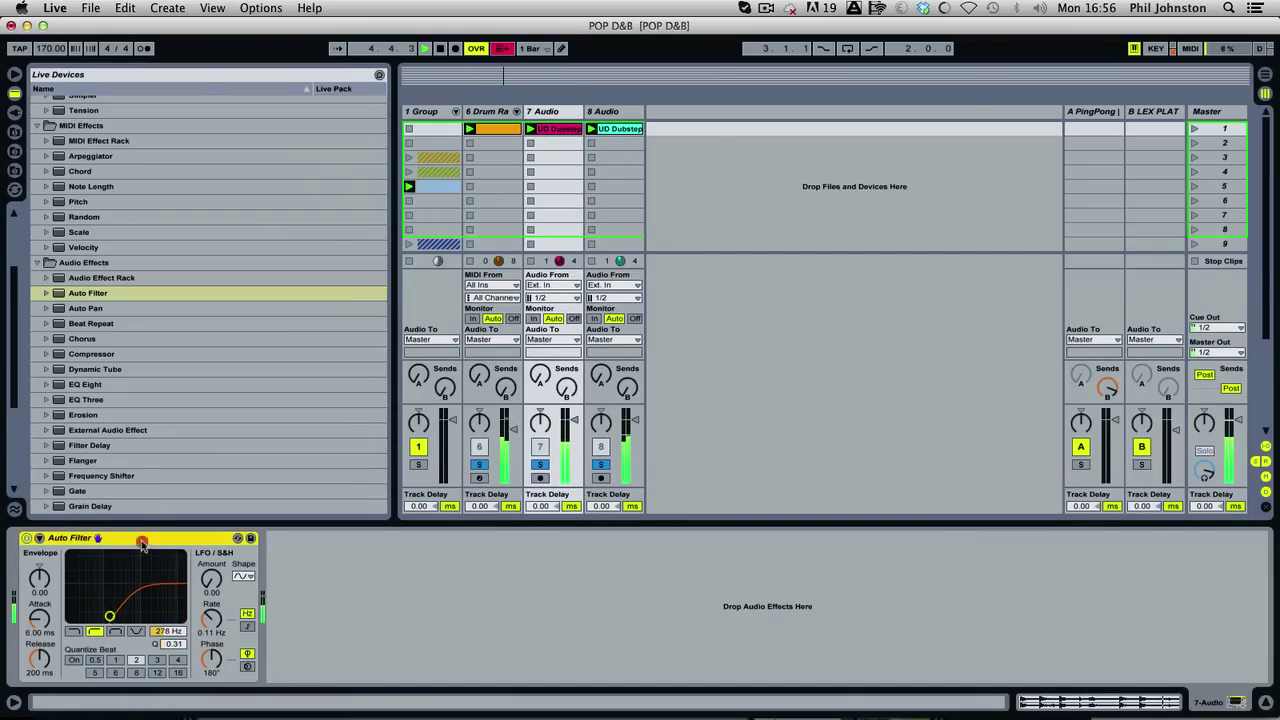
{"action": "left_click", "coordinate": [631, 187]}
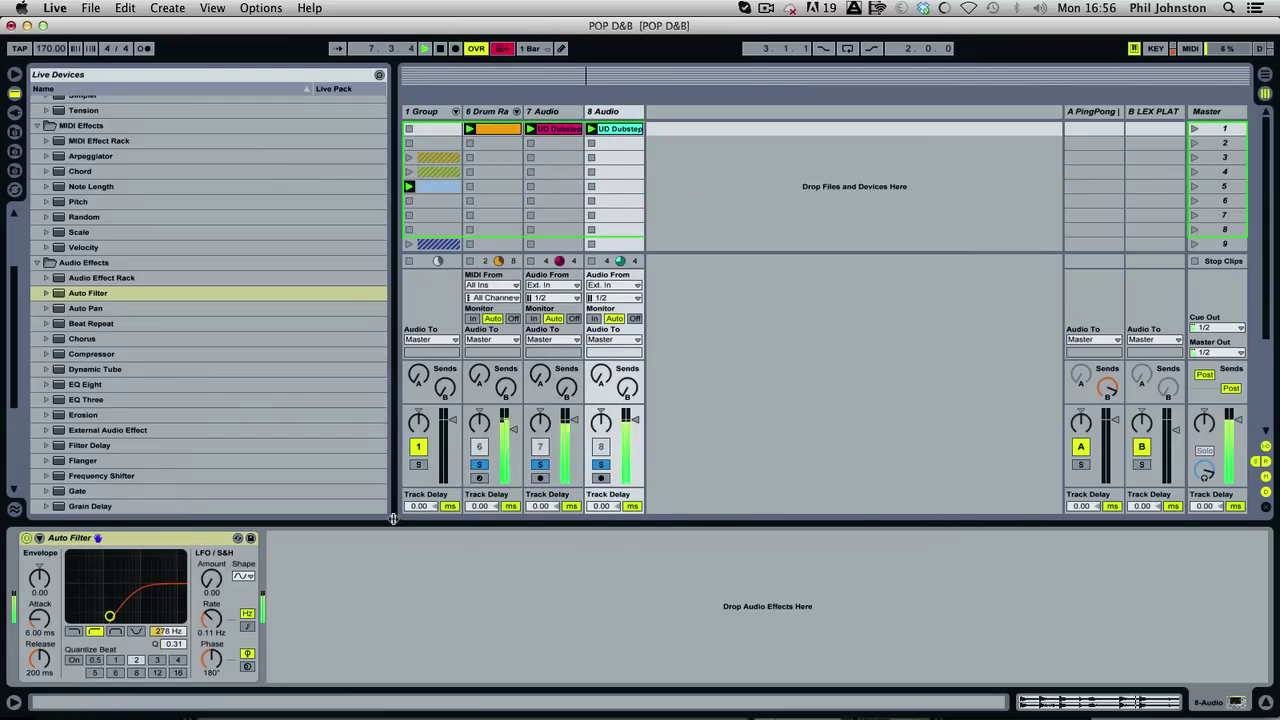
Take the Drum Rack out of solo and pan 7 Audio and 8 Audio away from centre.
{"action": "left_click", "coordinate": [479, 464]}
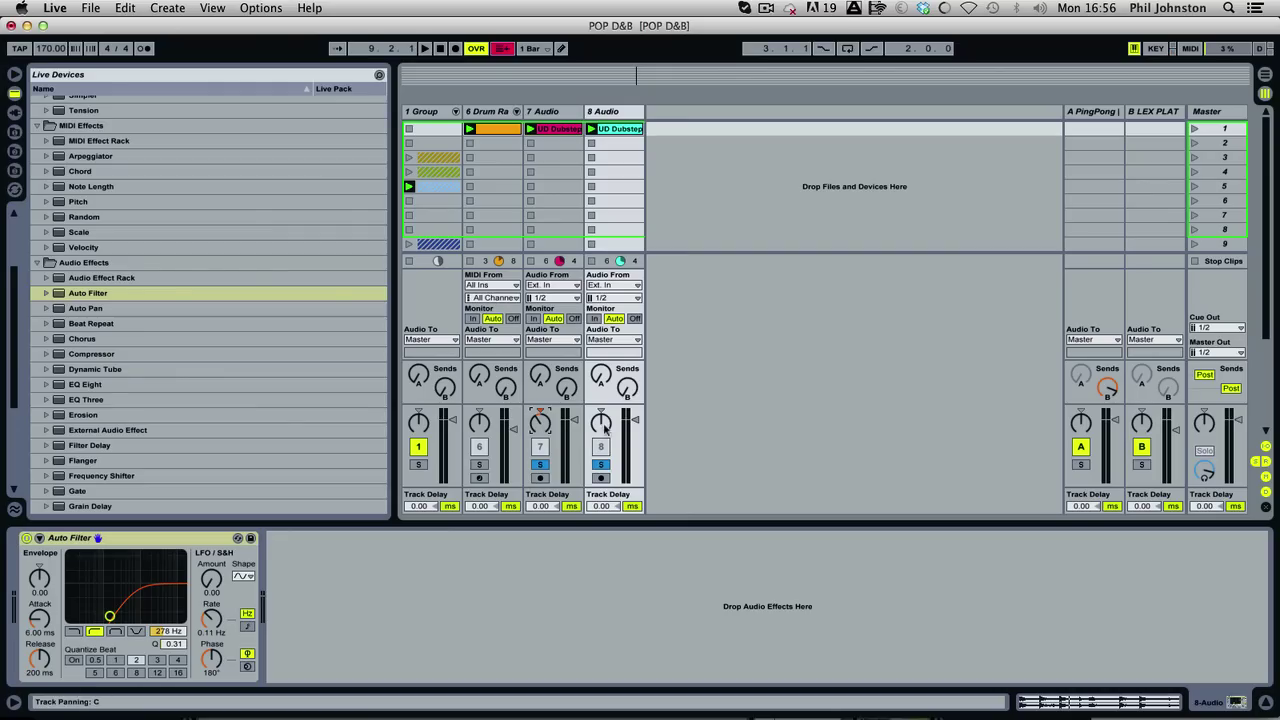
{"action": "left_click_drag", "start_coordinate": [604, 428], "coordinate": [603, 425]}
Audition the break loops from UD Dubstep Loop-05 through Loop-12.
{"action": "left_click", "coordinate": [14, 132]}
{"action": "left_click", "coordinate": [163, 331]}
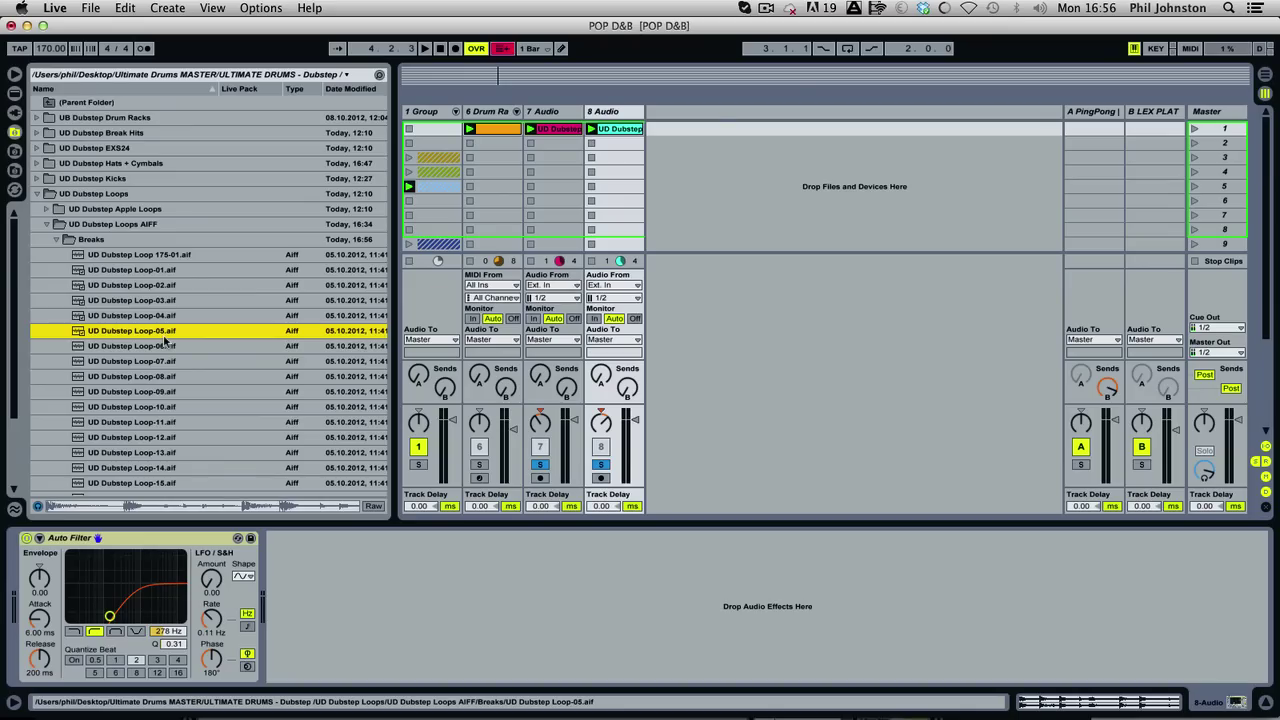
{"action": "key", "text": "Down"}
{"action": "key", "text": "Down"}
{"action": "key", "text": "Down"}
{"action": "key", "text": "Down"}
{"action": "key", "text": "Down"}
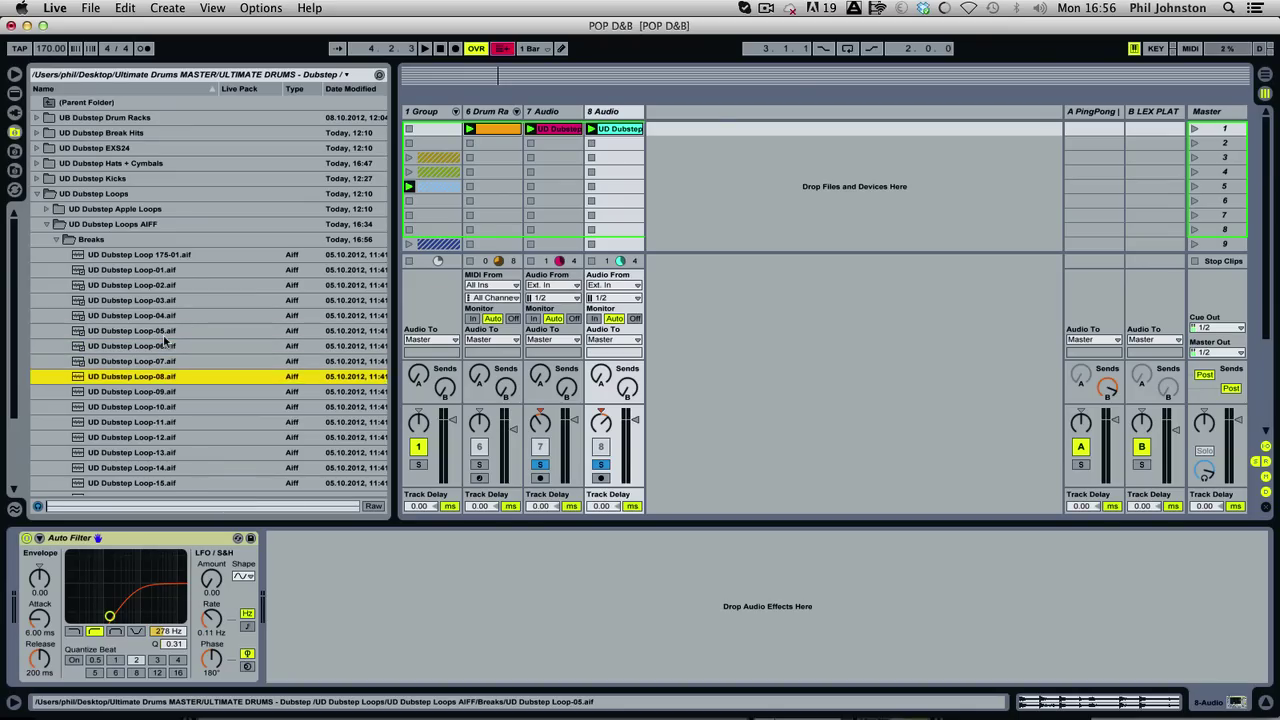
{"action": "key", "text": "Down"}
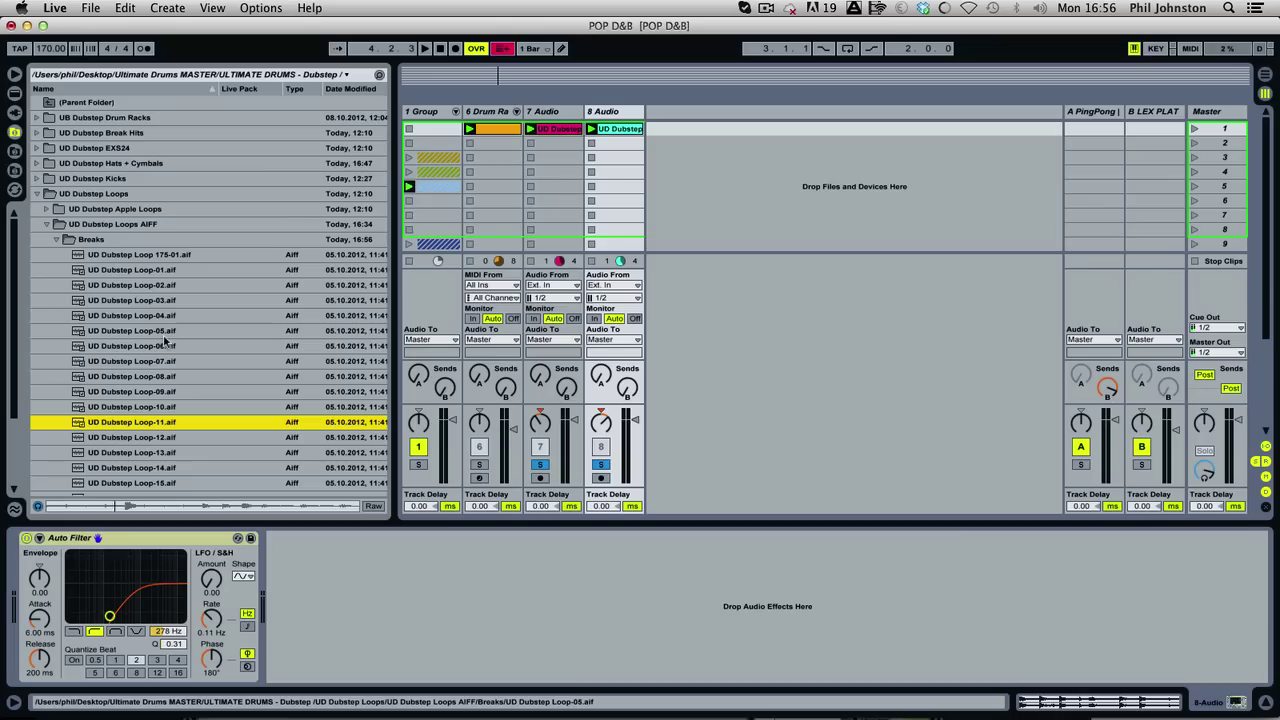
{"action": "left_click", "coordinate": [152, 437]}
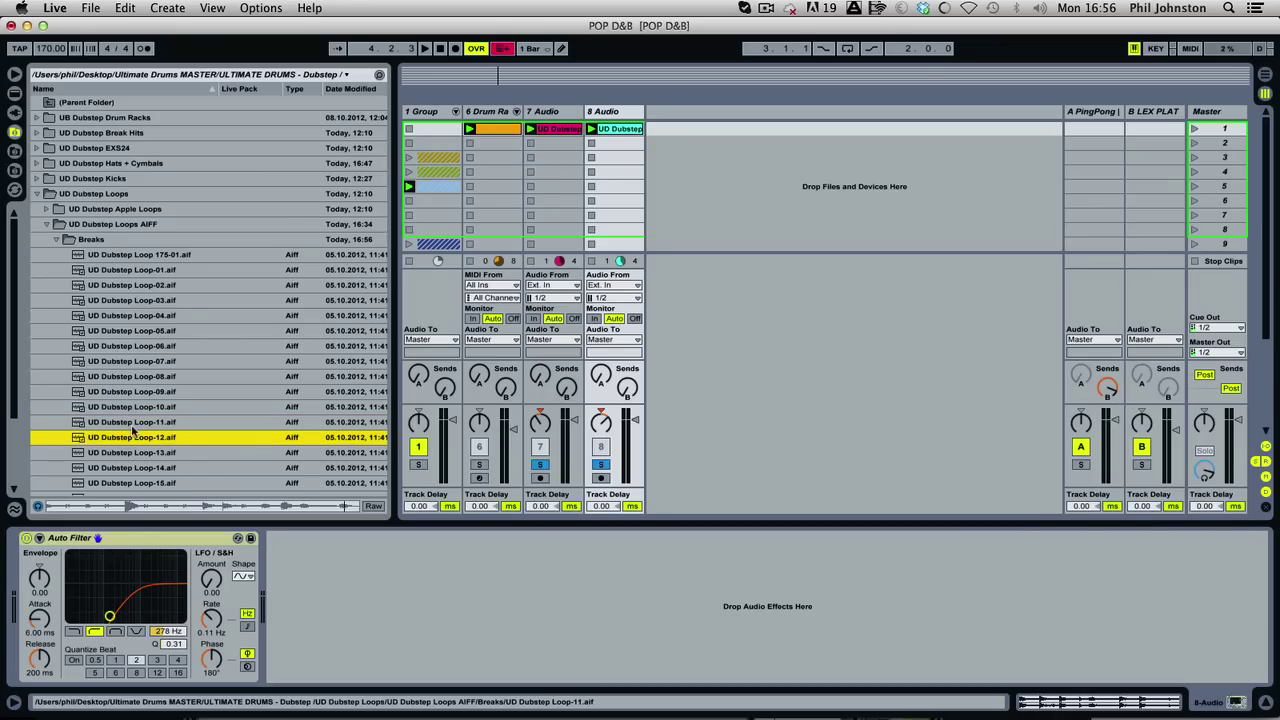
Load UD Dubstep Loop-11 onto a third new audio track, launch it and solo the track.
{"action": "left_click", "coordinate": [131, 426]}
{"action": "left_click_drag", "start_coordinate": [123, 428], "coordinate": [683, 131]}
{"action": "left_click", "coordinate": [652, 132]}
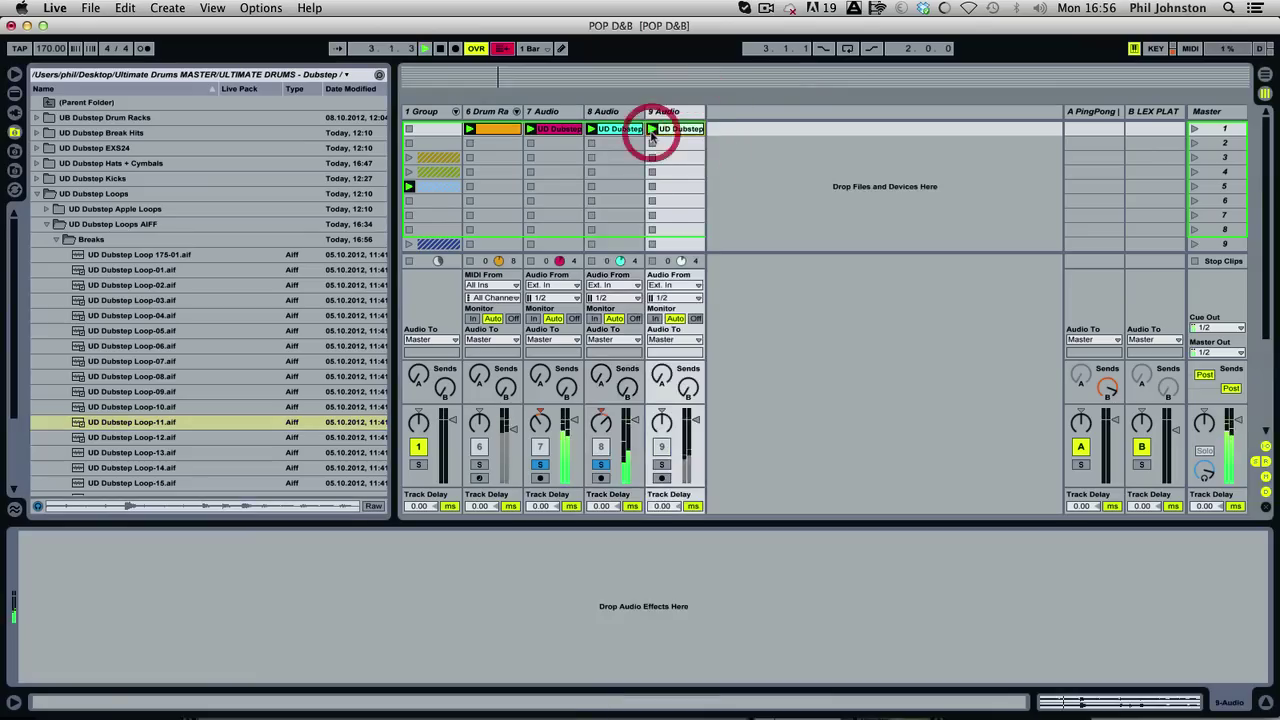
{"action": "left_click", "coordinate": [660, 466]}
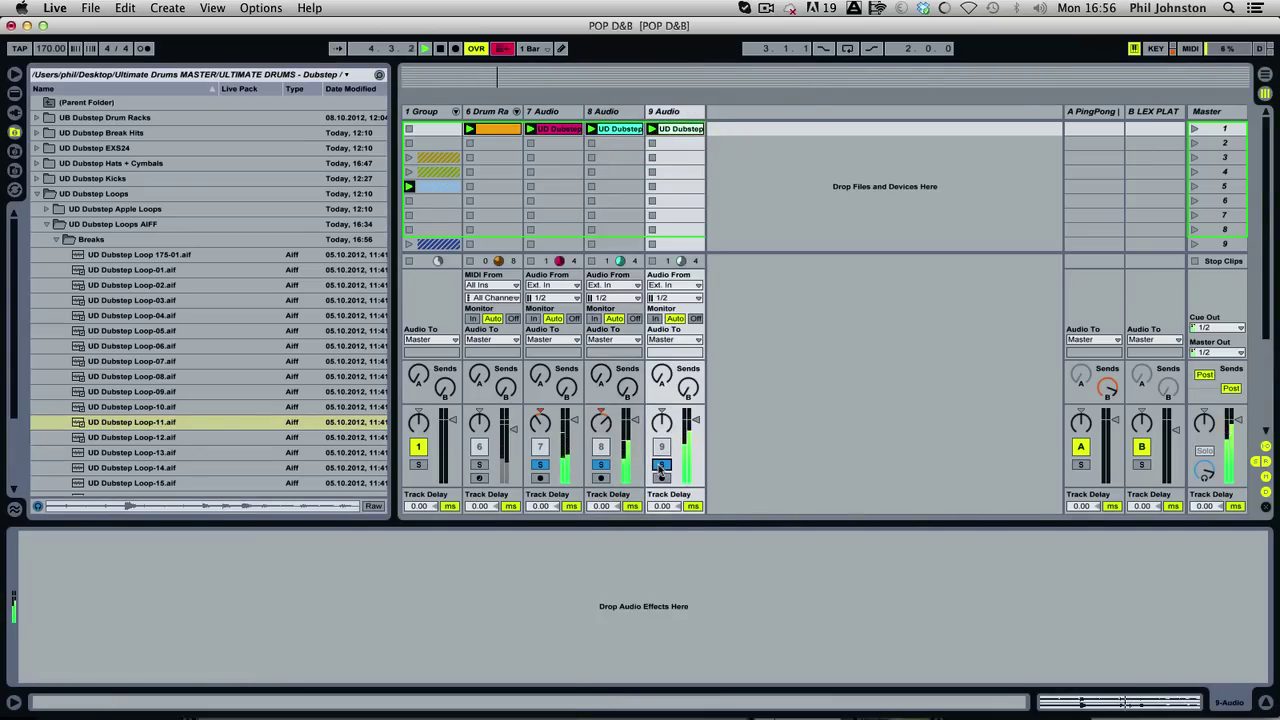
Take 7 Audio, 8 Audio and 9 Audio out of solo to hear the full beat, and stop playback.
{"action": "left_click", "coordinate": [540, 465]}
{"action": "left_click", "coordinate": [601, 465]}
{"action": "left_click", "coordinate": [661, 465]}
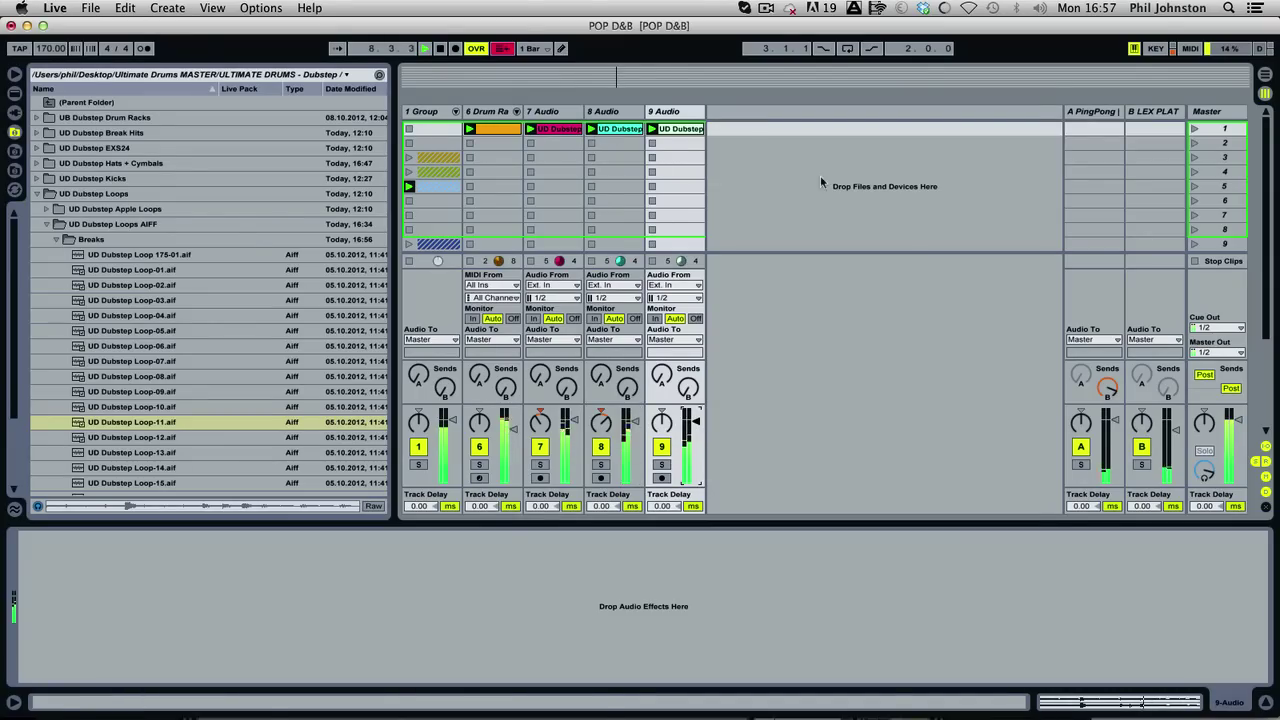
{"action": "key", "text": "space"}
Load UD Dubstep Loop 170-05 from the Ride Loops folder onto a new audio track and launch it.
{"action": "left_click", "coordinate": [57, 241]}
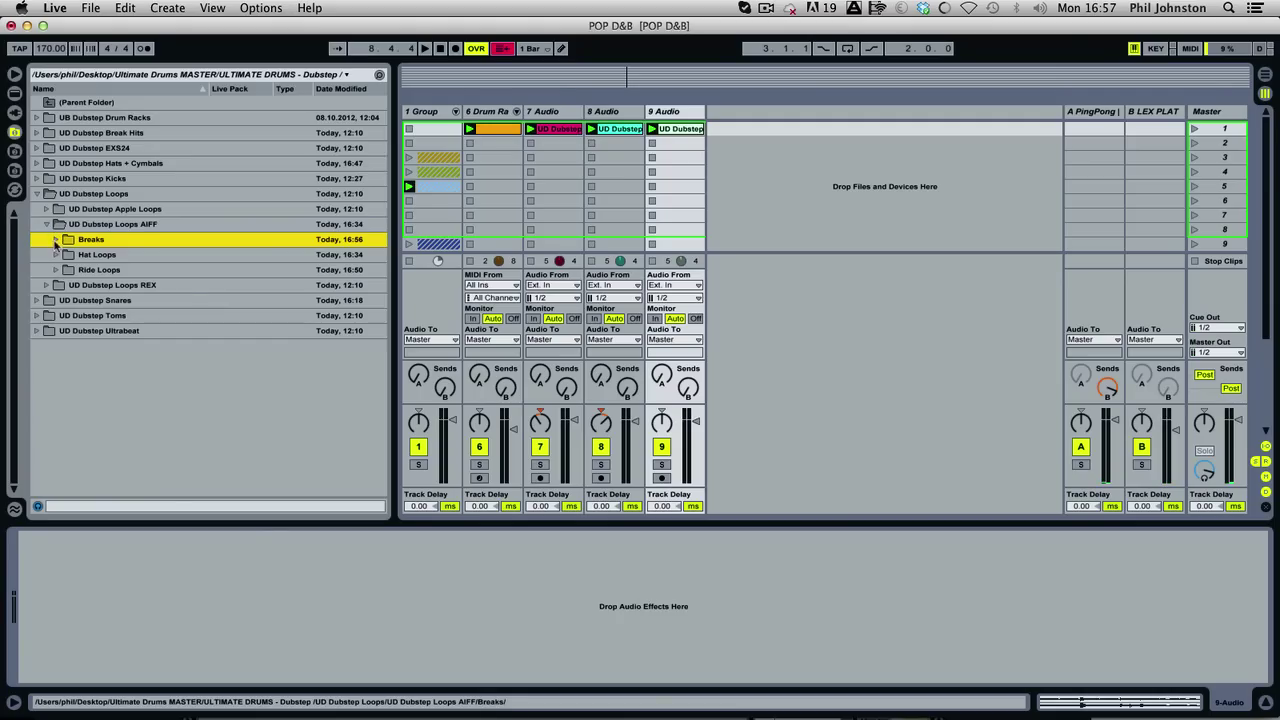
{"action": "left_click", "coordinate": [57, 270]}
{"action": "left_click", "coordinate": [149, 285]}
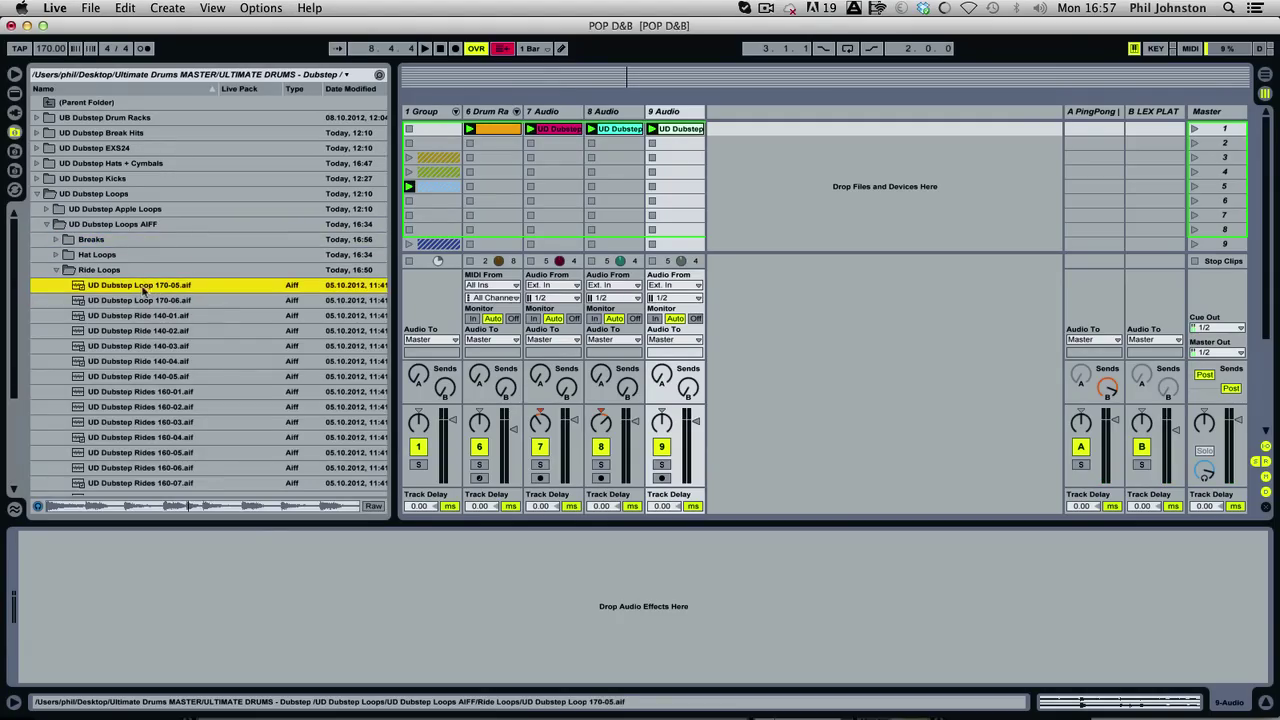
{"action": "left_click_drag", "start_coordinate": [171, 286], "coordinate": [866, 124]}
{"action": "left_click", "coordinate": [713, 128]}
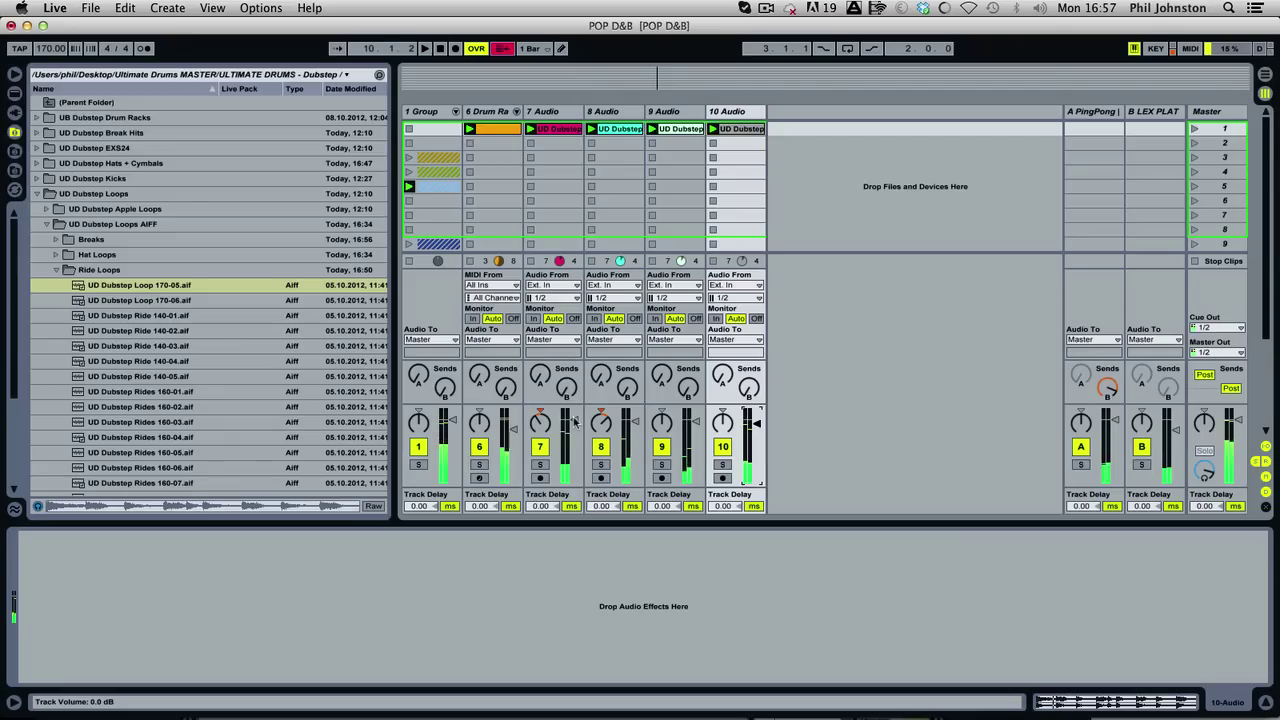
Switch off transient looping in the 7 Audio clip and set its transient envelope to 26, auditioning the track in solo.
{"action": "left_click", "coordinate": [541, 464]}
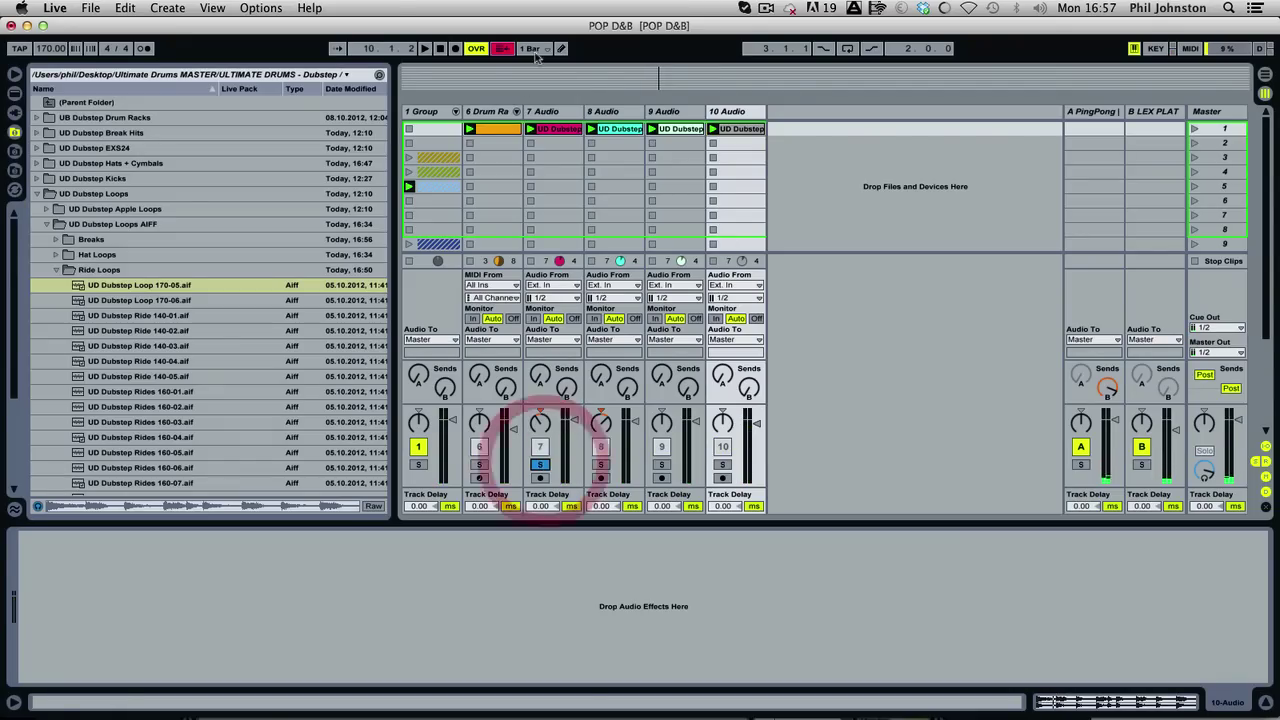
{"action": "left_click", "coordinate": [545, 129]}
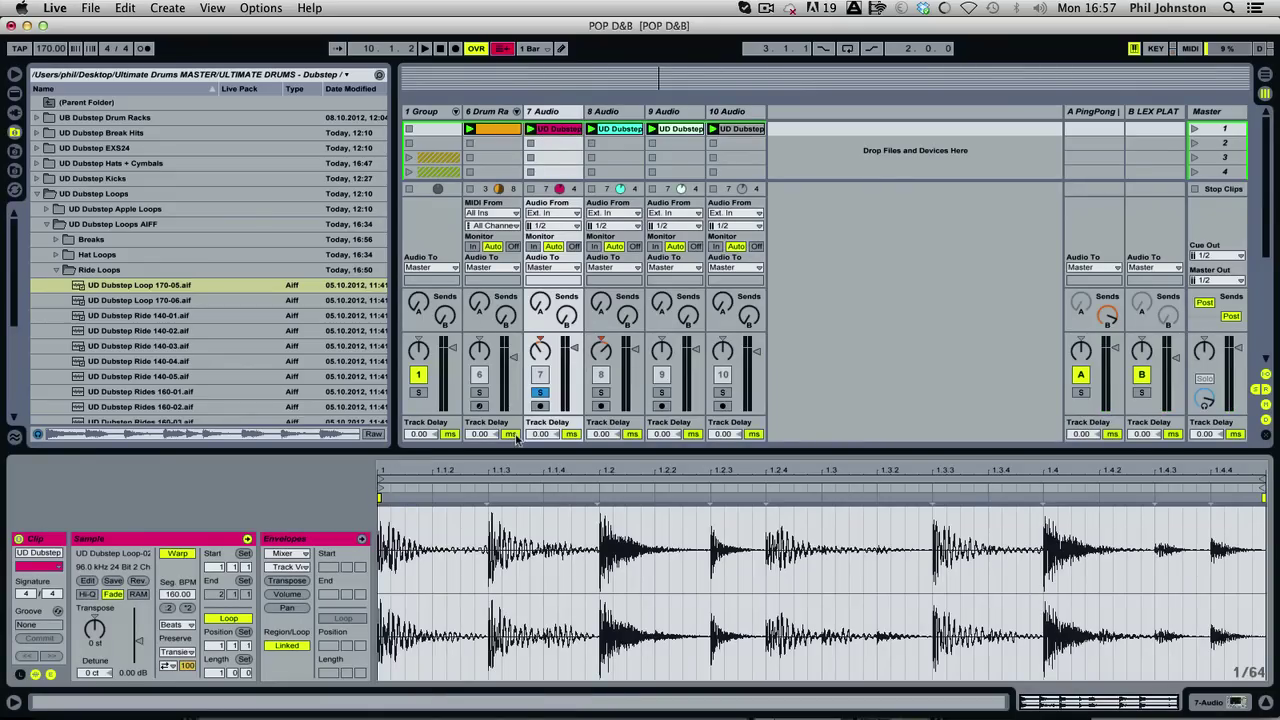
{"action": "left_click", "coordinate": [170, 665]}
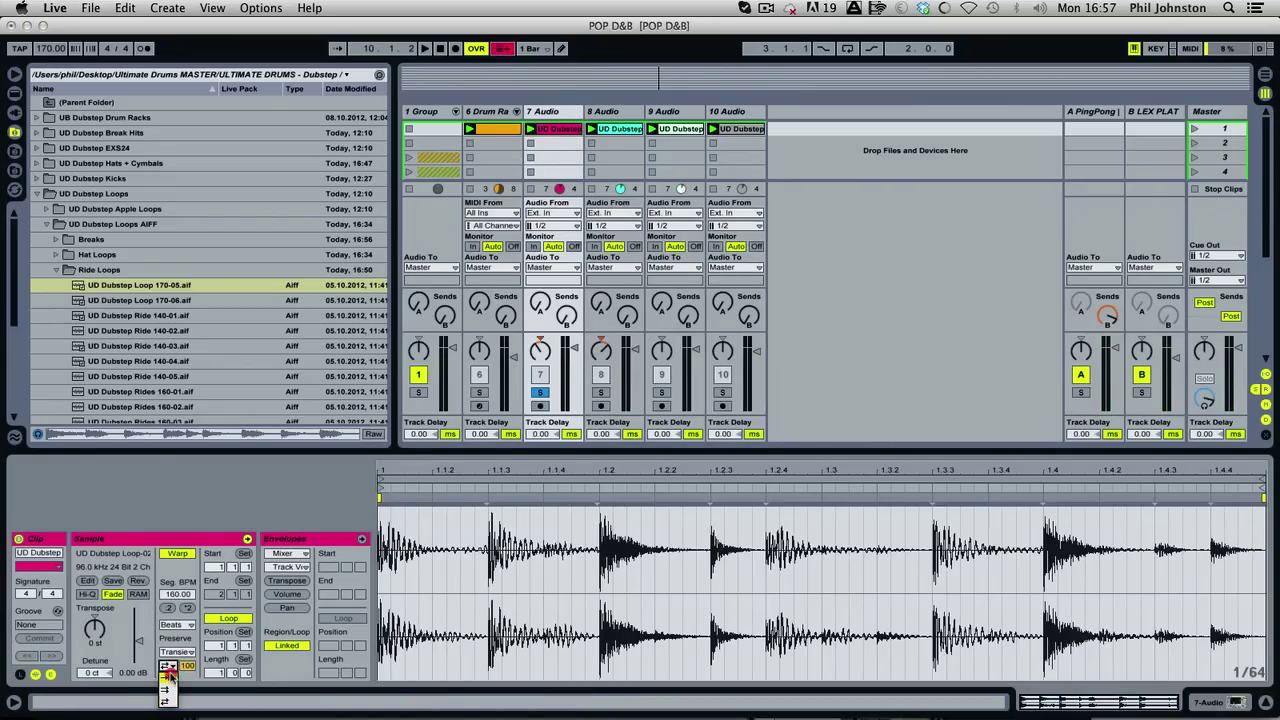
{"action": "left_click", "coordinate": [168, 676]}
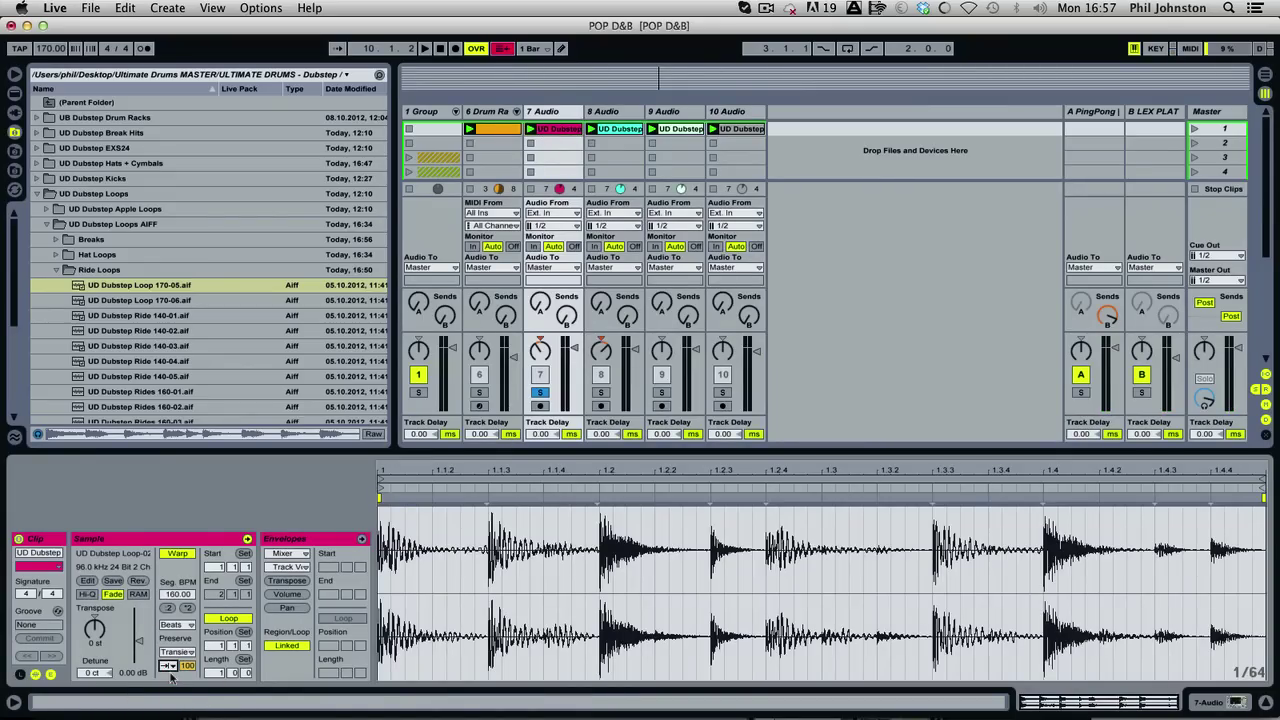
{"action": "key", "text": "space"}
{"action": "left_click_drag", "start_coordinate": [187, 666], "coordinate": [187, 714]}
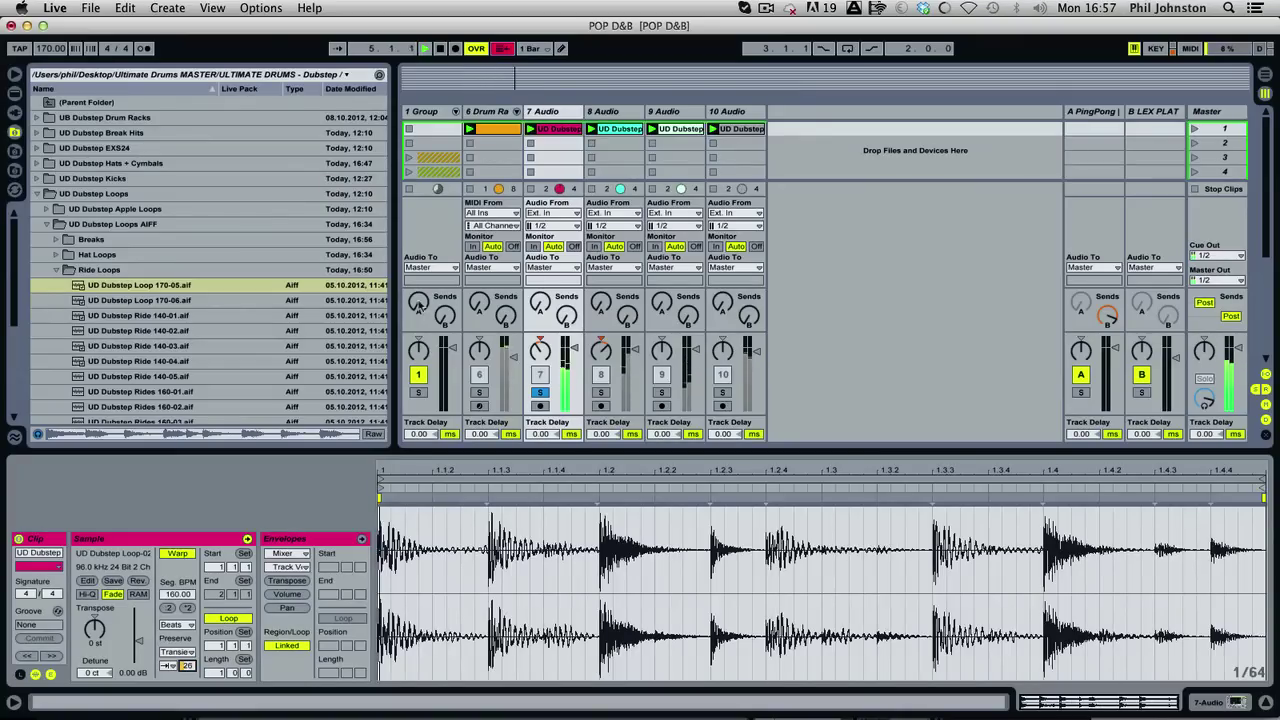
{"action": "left_click", "coordinate": [540, 392]}
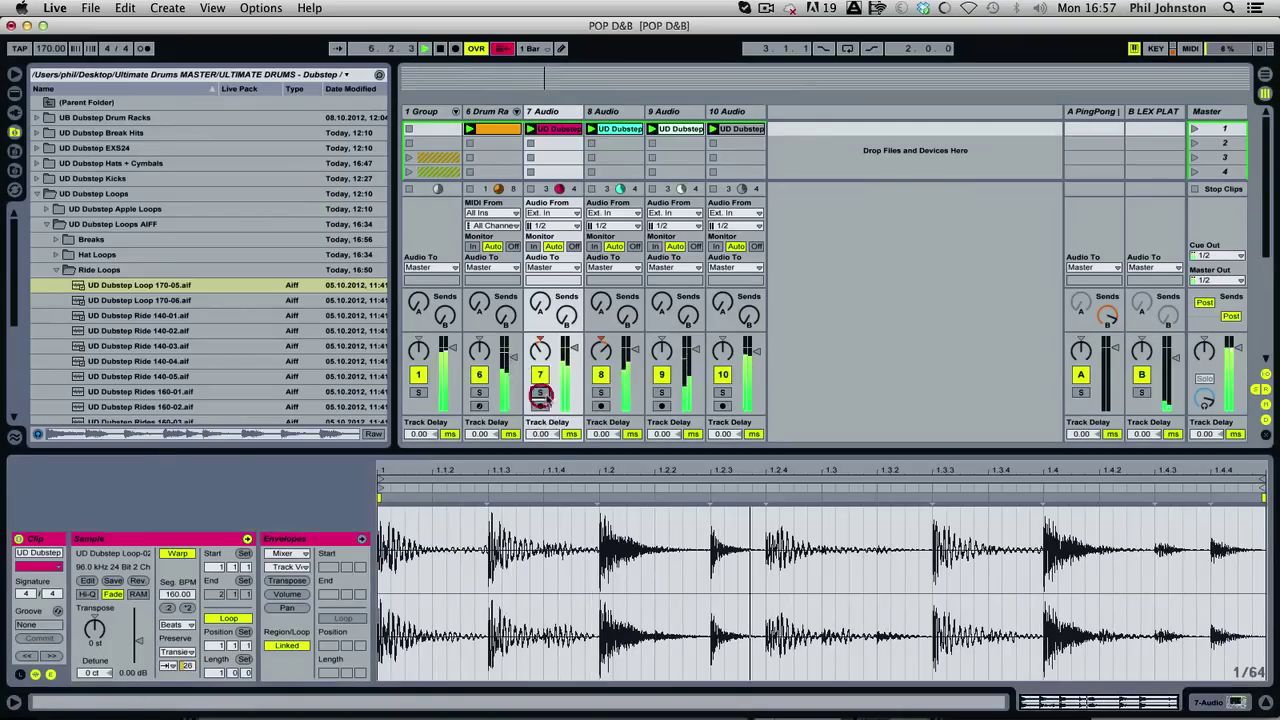
Switch off transient looping in the 8 Audio clip and set its transient envelope to 33, auditioning the track in solo.
{"action": "left_click", "coordinate": [600, 392]}
{"action": "left_click", "coordinate": [617, 130]}
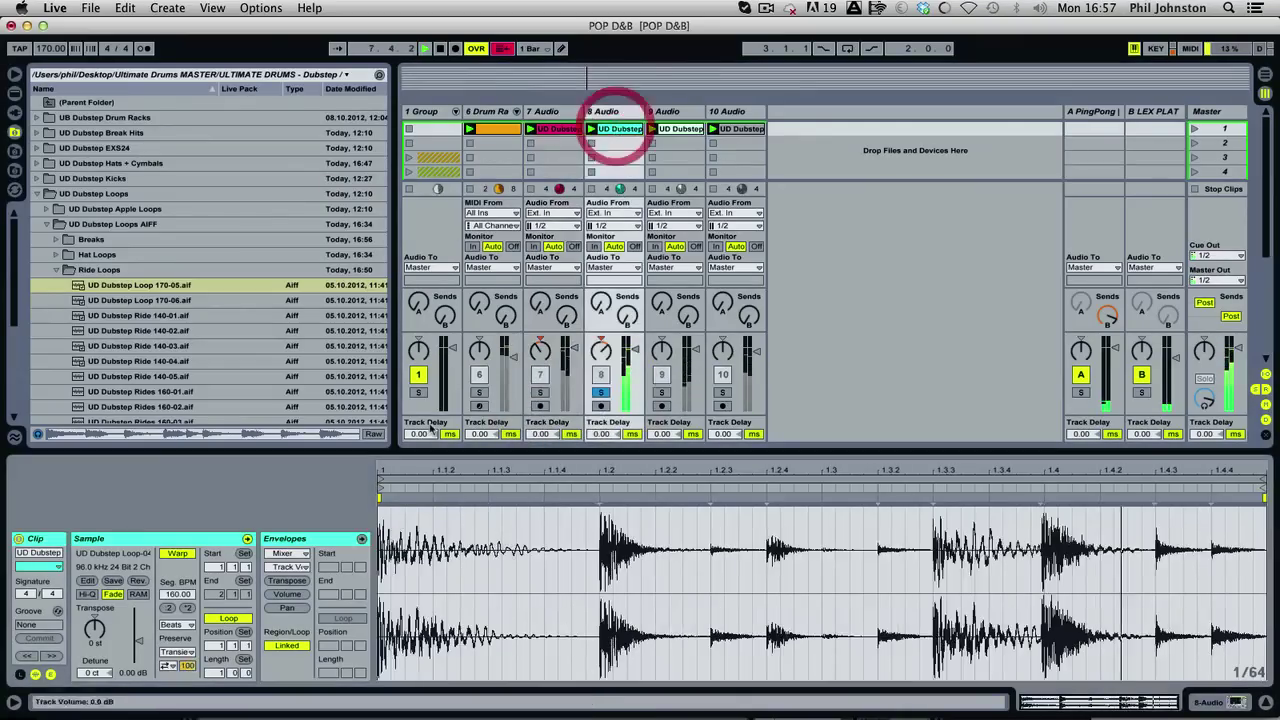
{"action": "left_click", "coordinate": [168, 667]}
{"action": "left_click", "coordinate": [168, 673]}
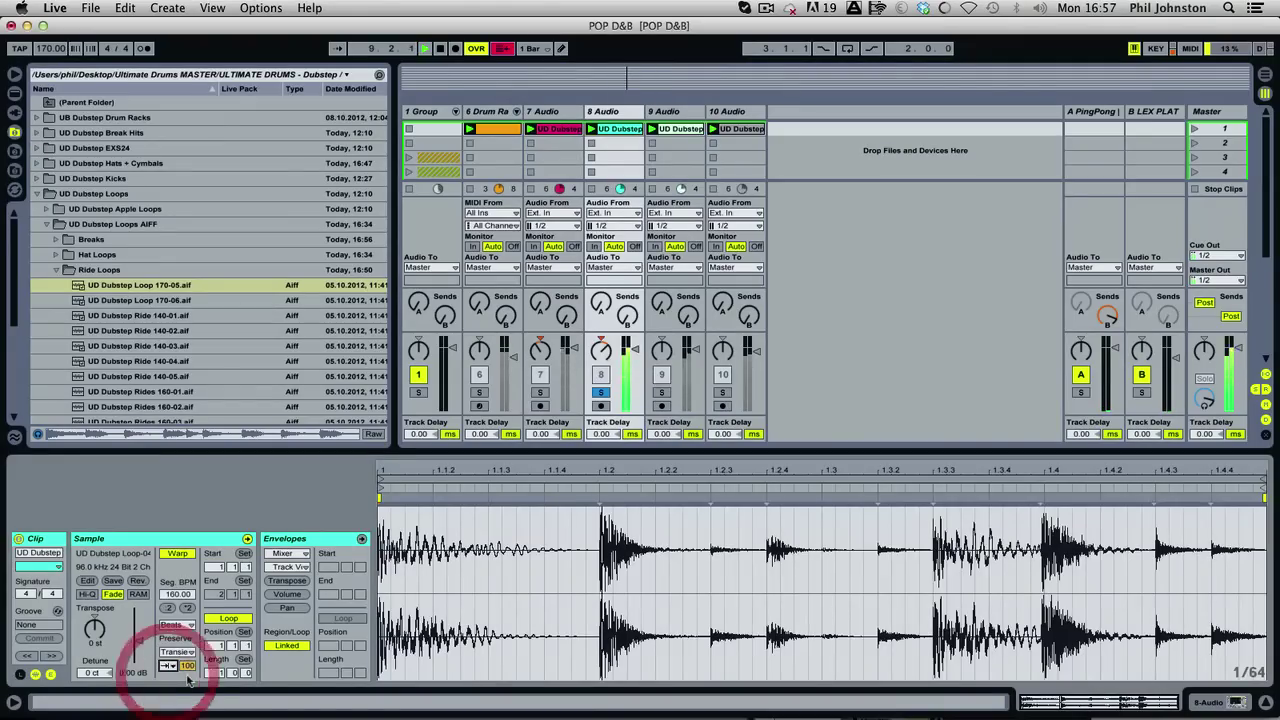
{"action": "left_click_drag", "start_coordinate": [188, 667], "coordinate": [188, 715]}
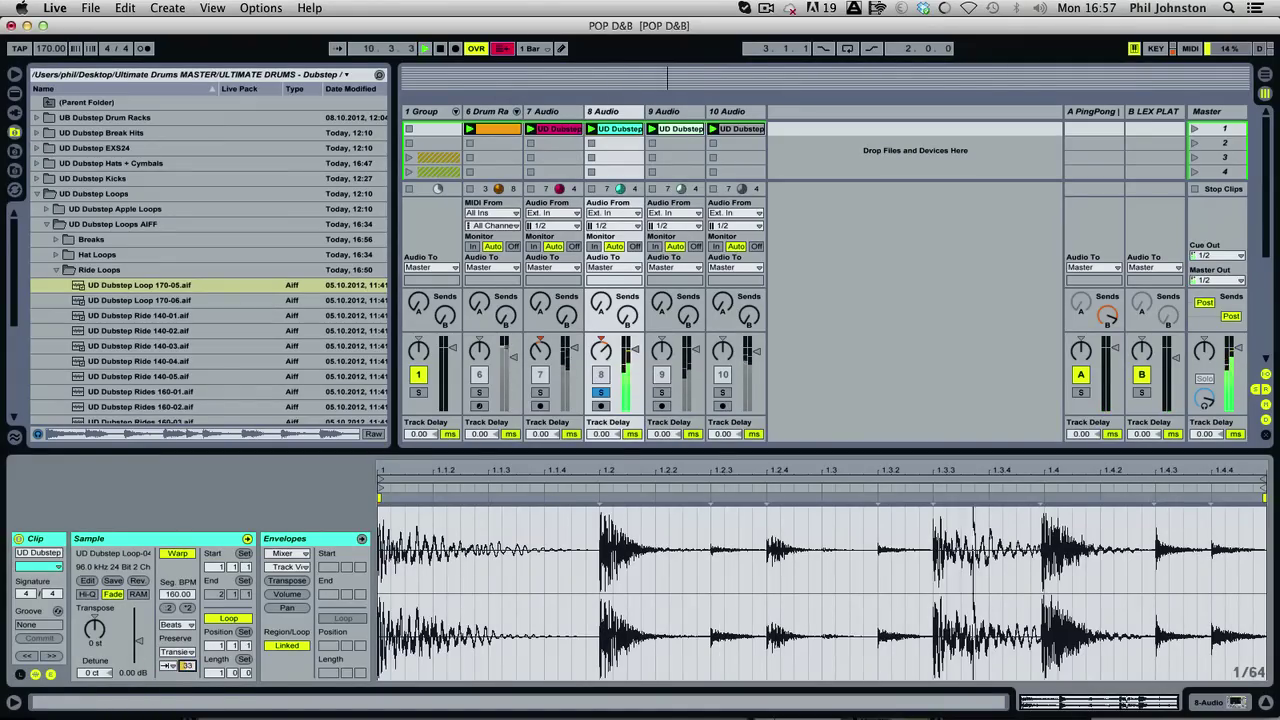
{"action": "left_click", "coordinate": [600, 392]}
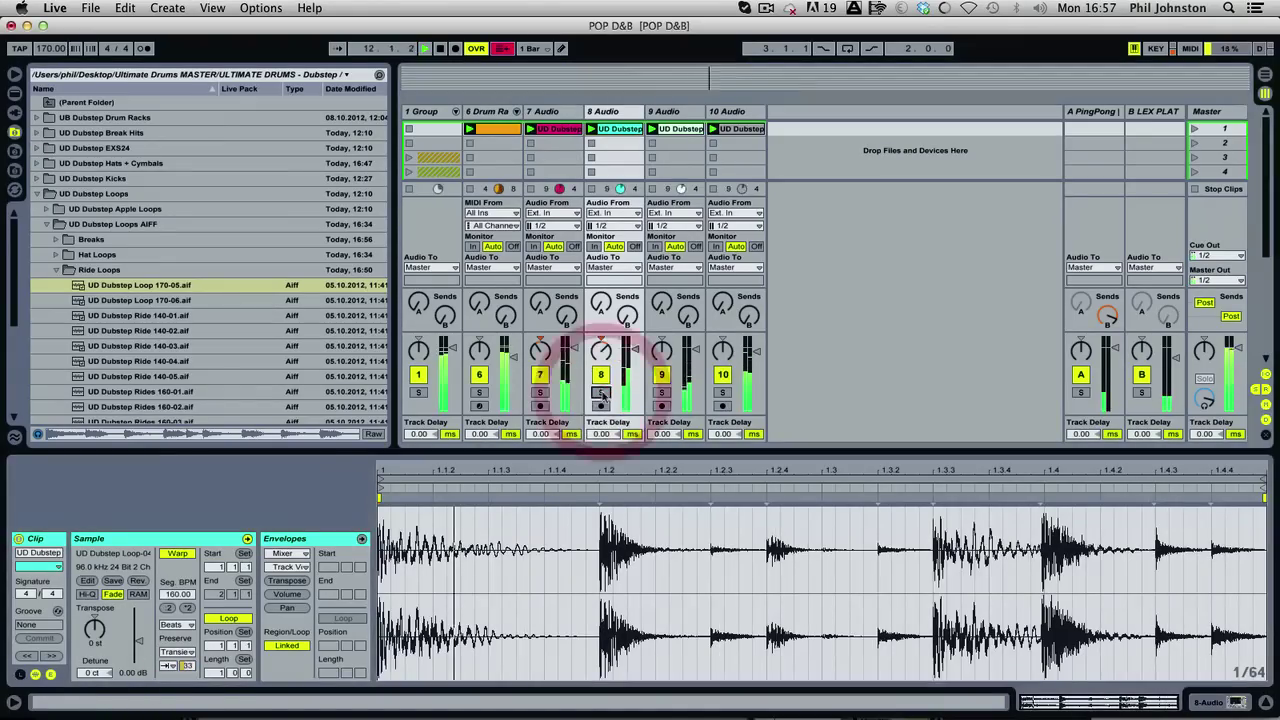
Switch off transient looping in the 9 Audio clip and set its transient envelope to 10, auditioning the track in solo.
{"action": "left_click", "coordinate": [661, 392]}
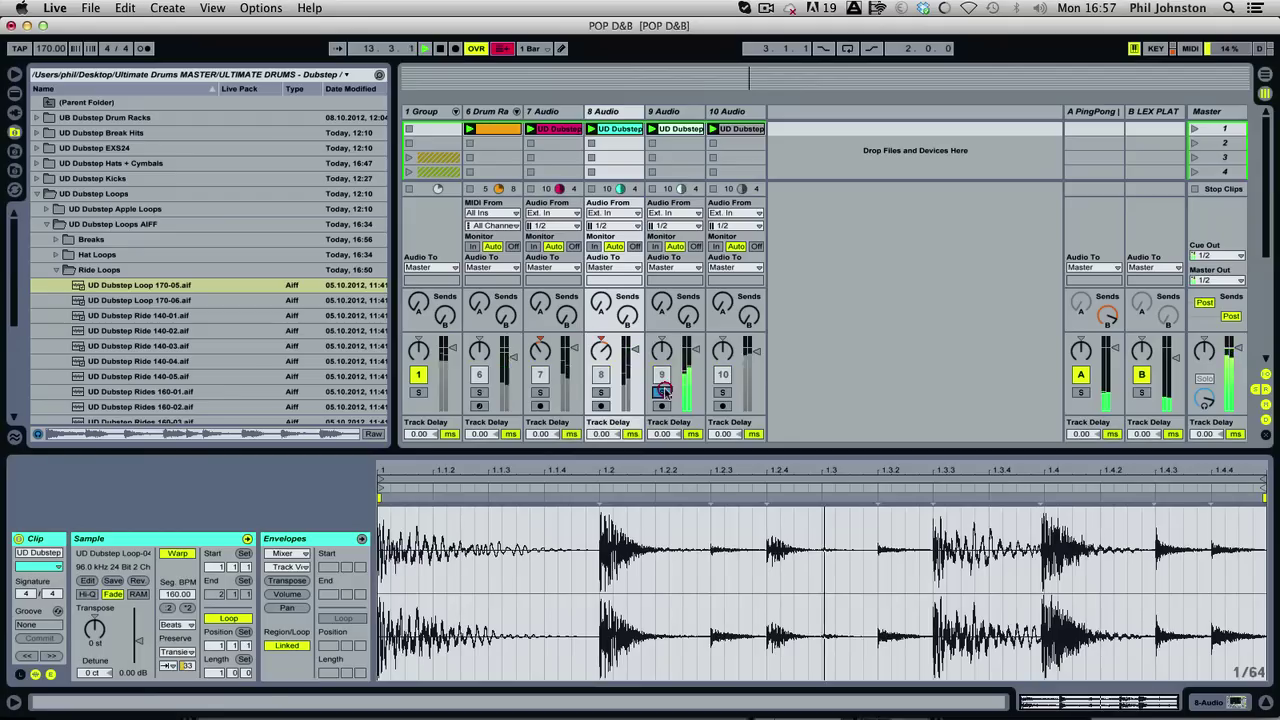
{"action": "left_click", "coordinate": [685, 116]}
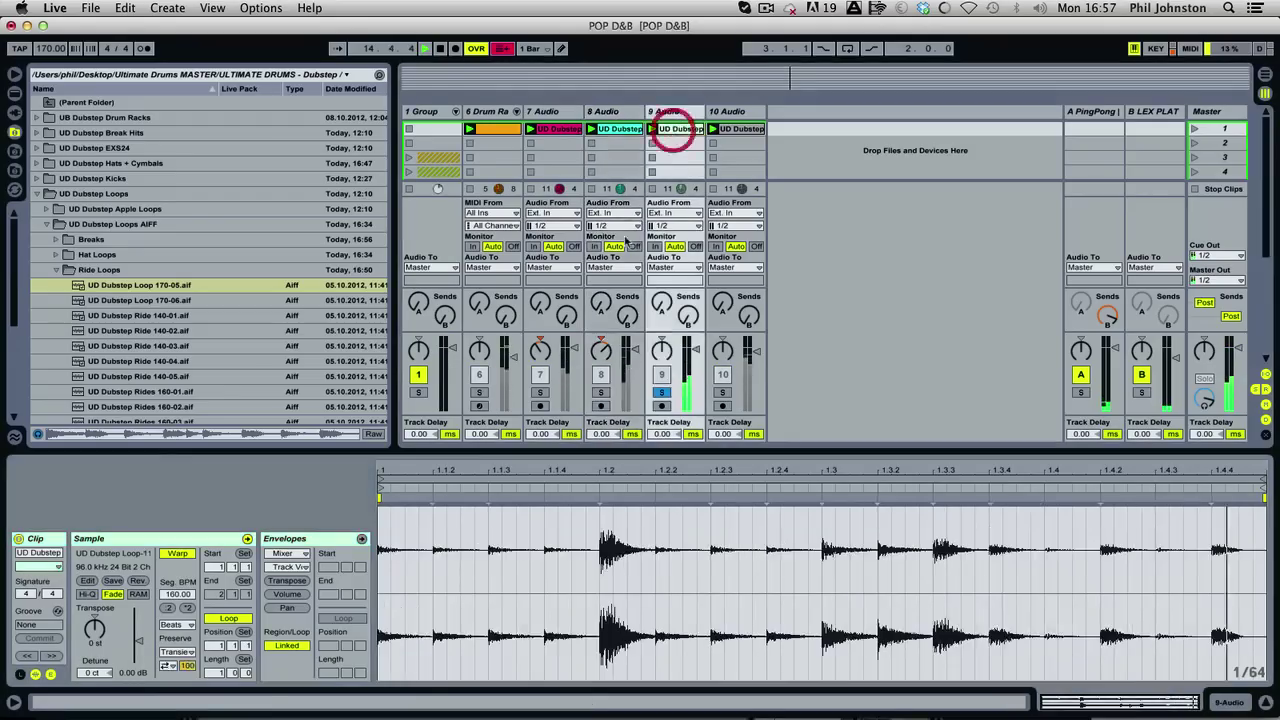
{"action": "left_click_drag", "start_coordinate": [182, 666], "coordinate": [182, 700]}
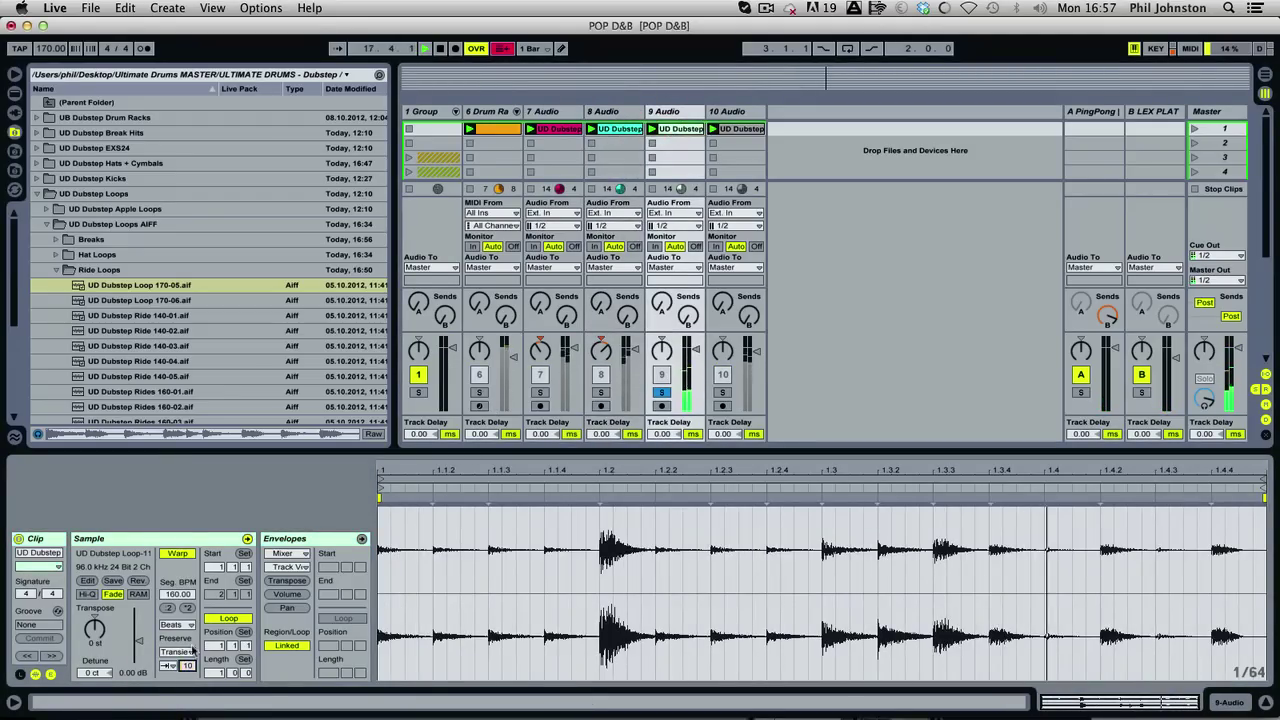
{"action": "left_click", "coordinate": [661, 392]}
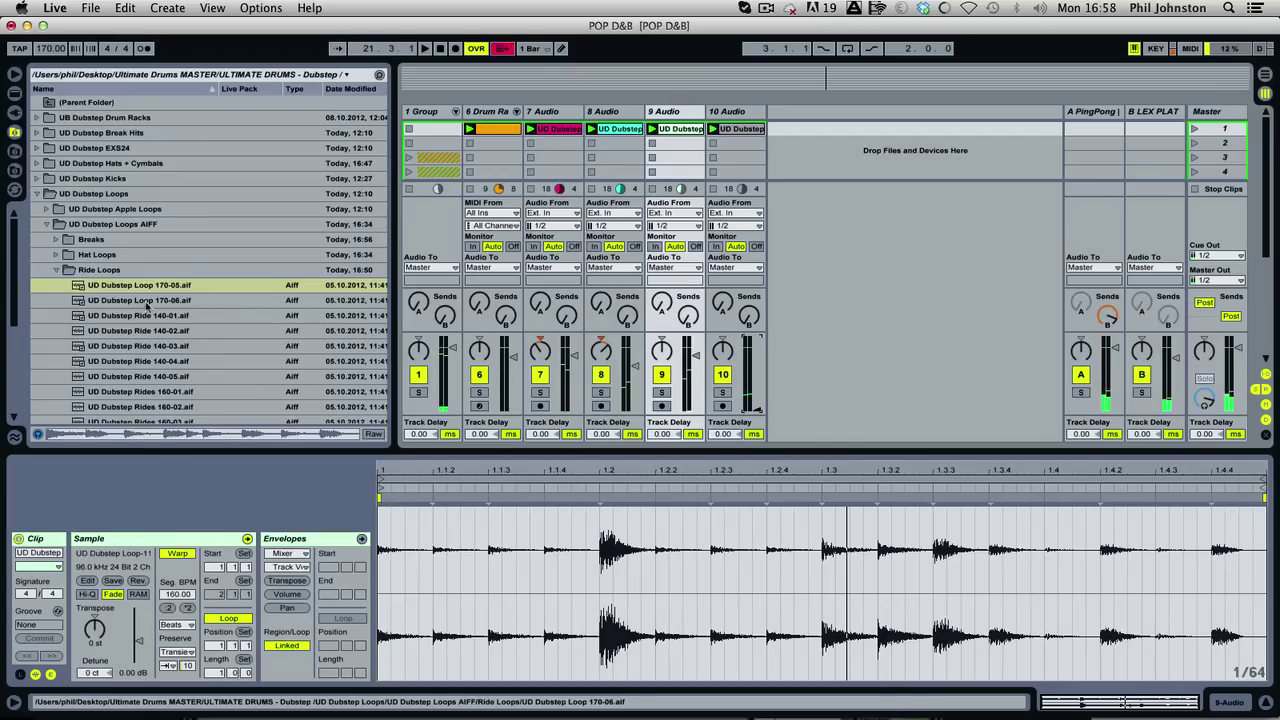
Load UD Dubstep Ride 140-01 into the second clip slot of 10 Audio and launch it.
{"action": "left_click", "coordinate": [147, 316]}
{"action": "left_click_drag", "start_coordinate": [147, 316], "coordinate": [745, 143]}
{"action": "left_click", "coordinate": [713, 143]}
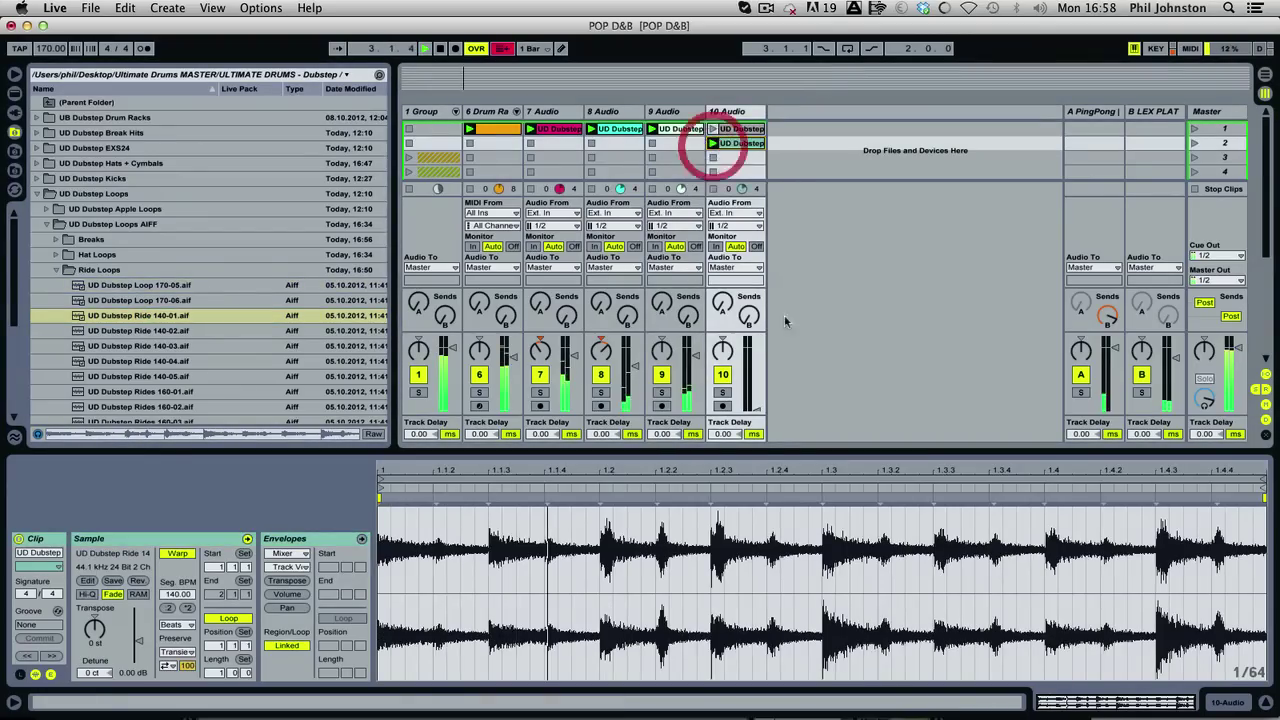
Rebalance the Drum Rack's D1 and D#1 chain volumes, with D#1 at -23.0 dB, and raise the volume of 10 Audio.
{"action": "left_click", "coordinate": [540, 392]}
{"action": "left_click", "coordinate": [516, 111]}
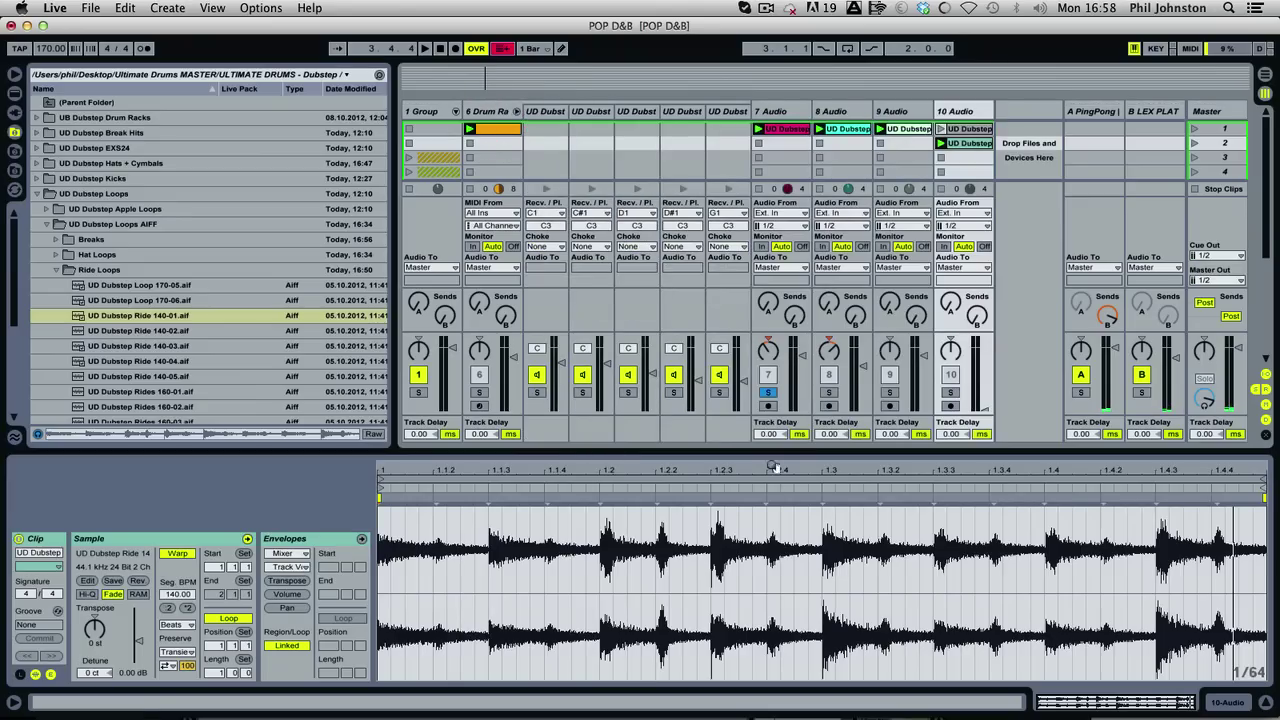
{"action": "left_click", "coordinate": [768, 392]}
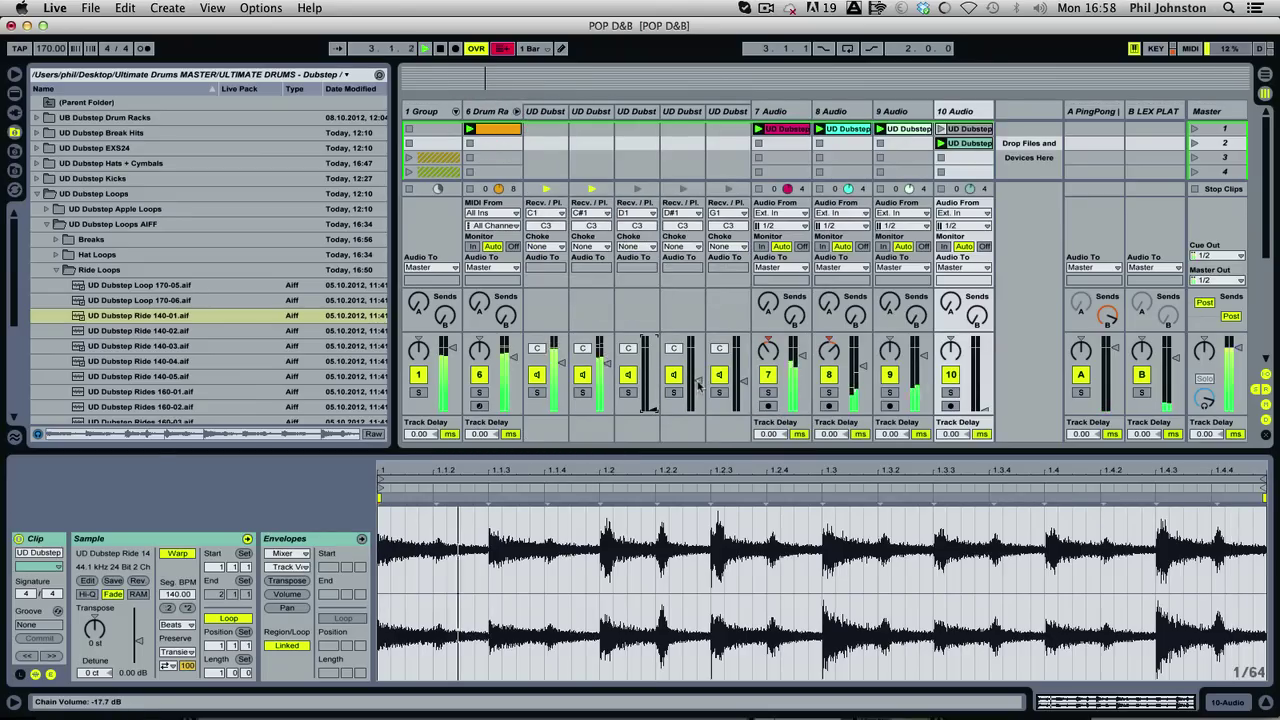
{"action": "left_click_drag", "start_coordinate": [697, 383], "coordinate": [697, 372]}
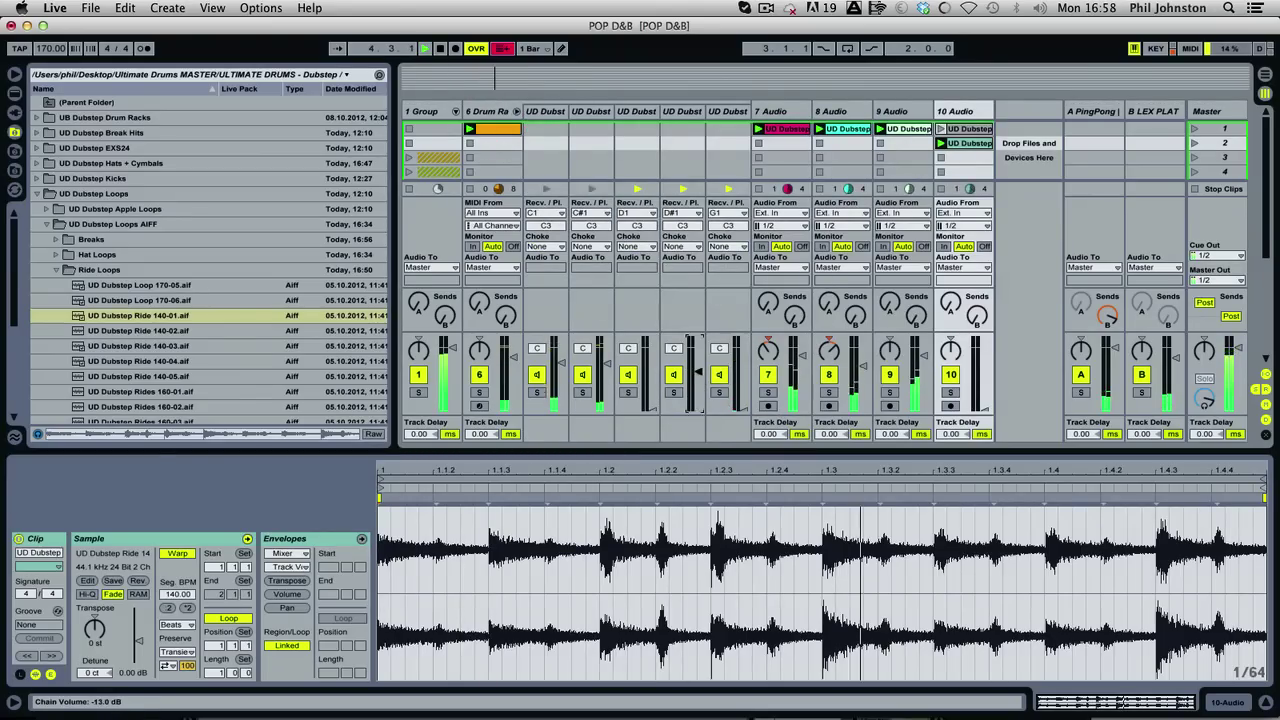
{"action": "left_click", "coordinate": [649, 372]}
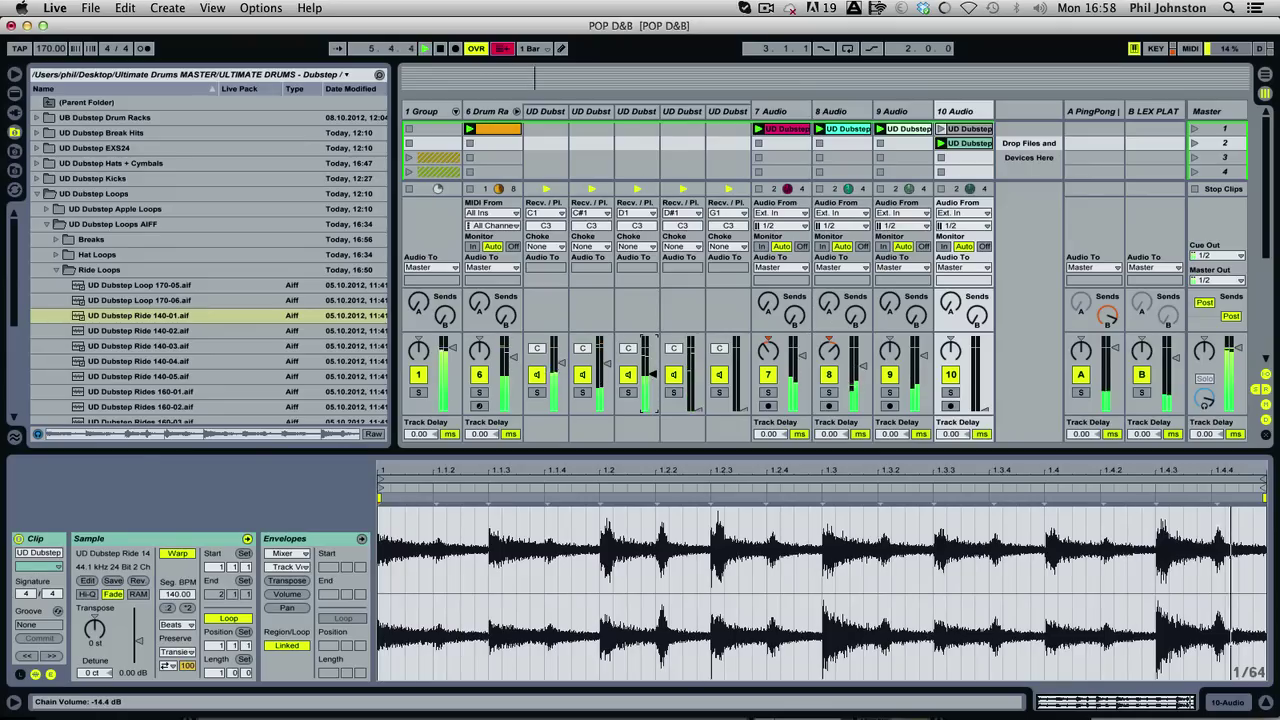
{"action": "left_click", "coordinate": [697, 390]}
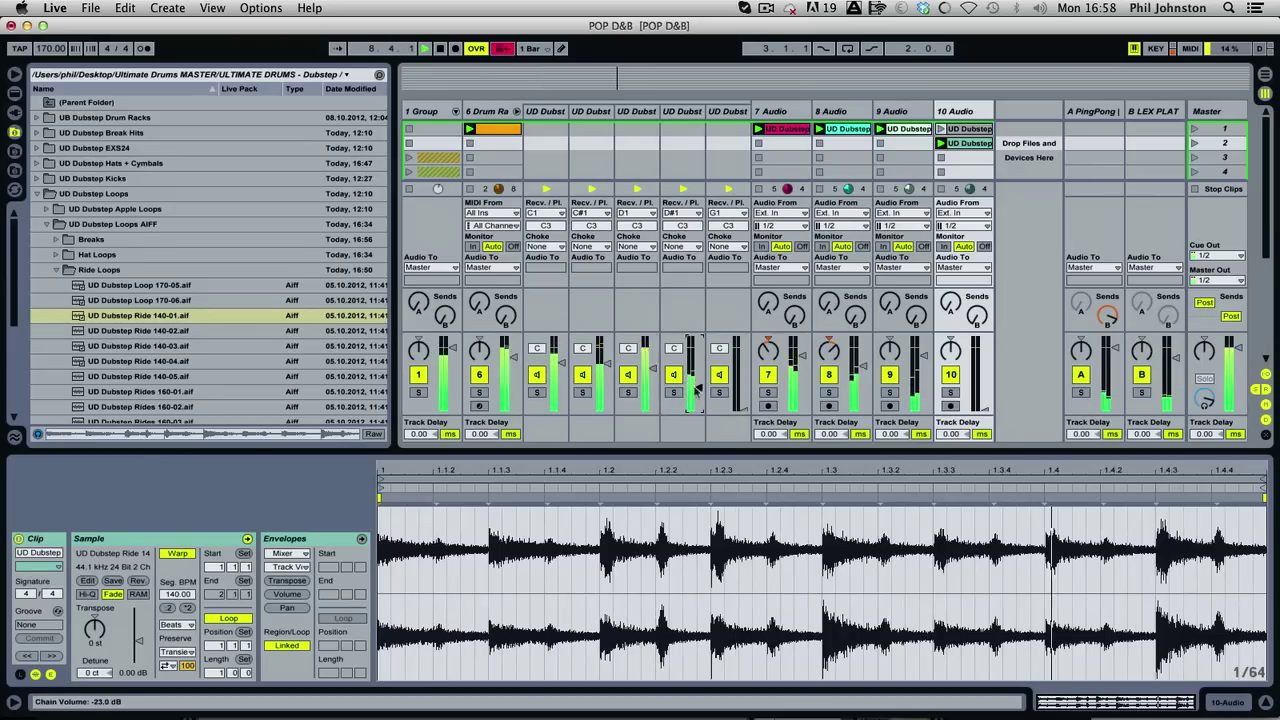
{"action": "left_click", "coordinate": [517, 112]}
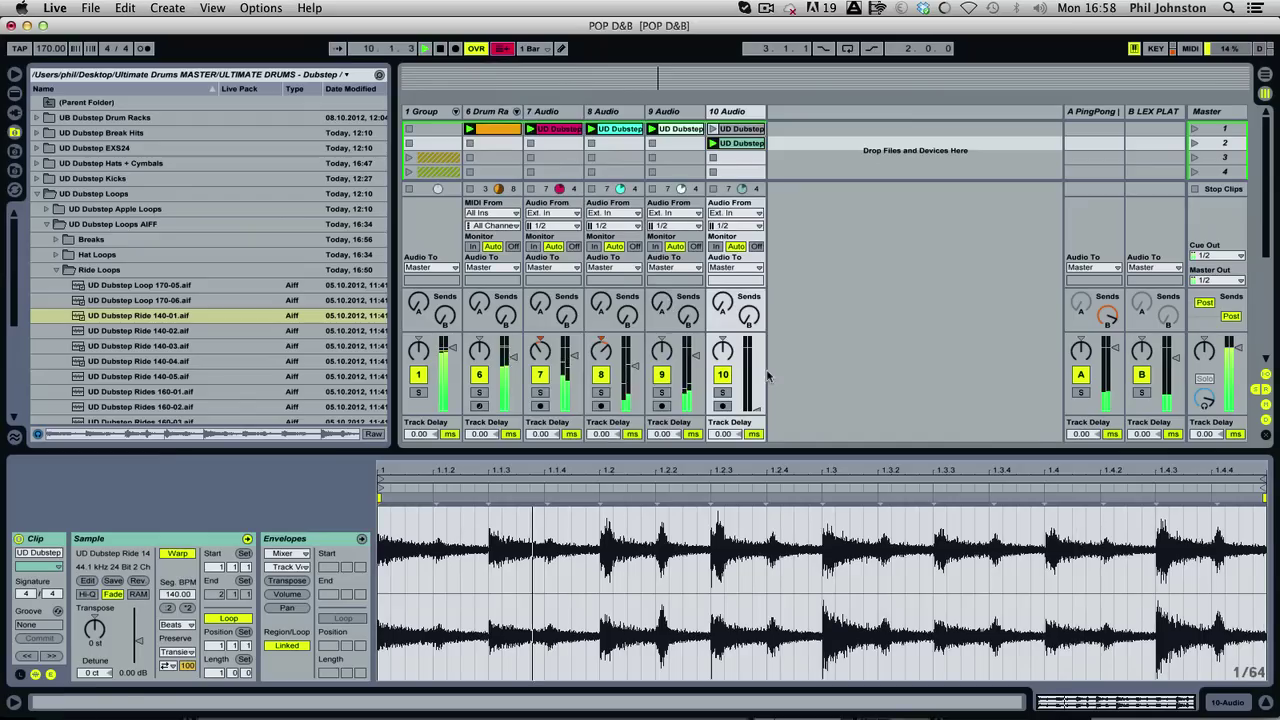
{"action": "left_click_drag", "start_coordinate": [757, 409], "coordinate": [757, 355]}
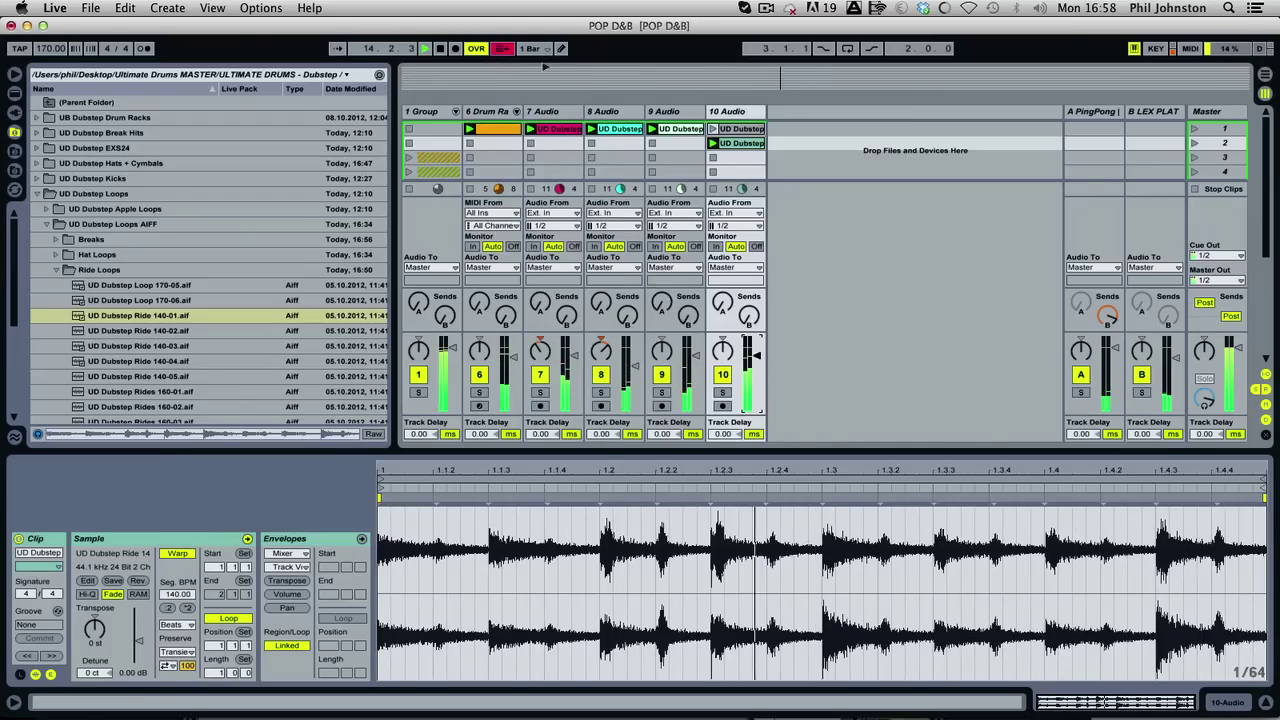
Group the tracks from the Drum Rack through 10 Audio, fold the new group and solo it.
{"action": "left_click", "coordinate": [490, 112]}
{"action": "left_click", "coordinate": [751, 114], "text": "shift"}
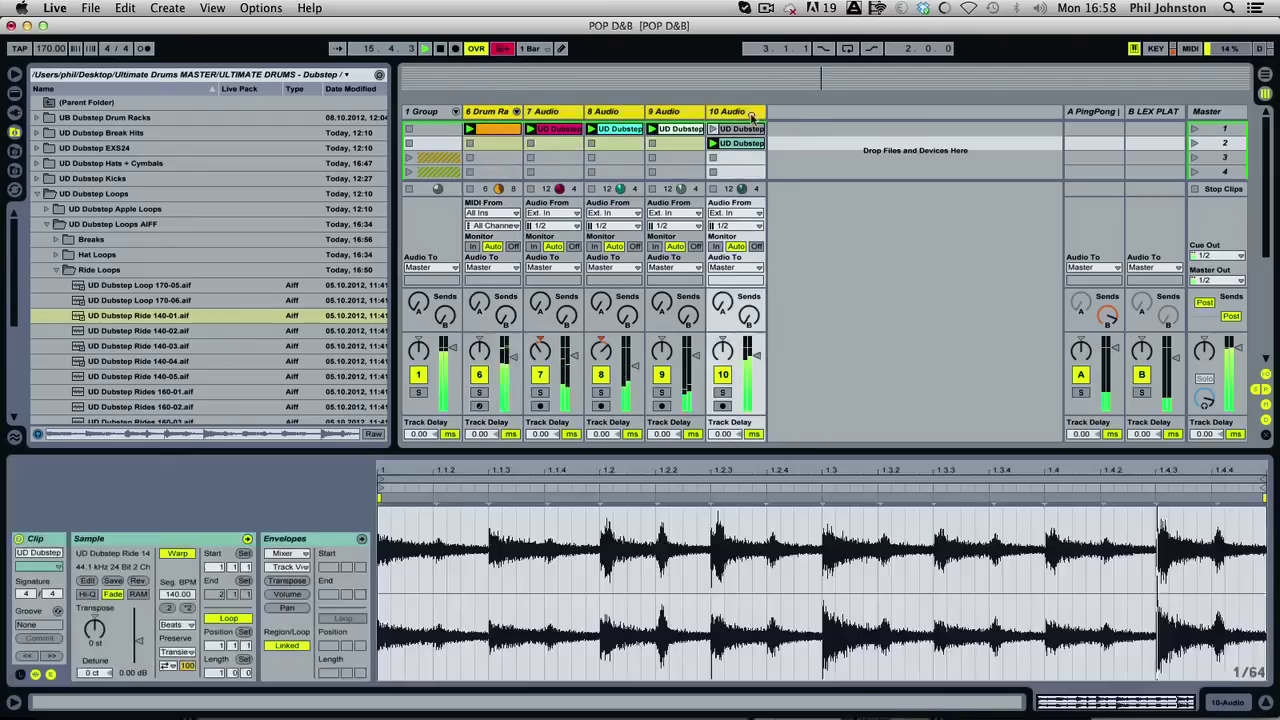
{"action": "key", "text": "super+g"}
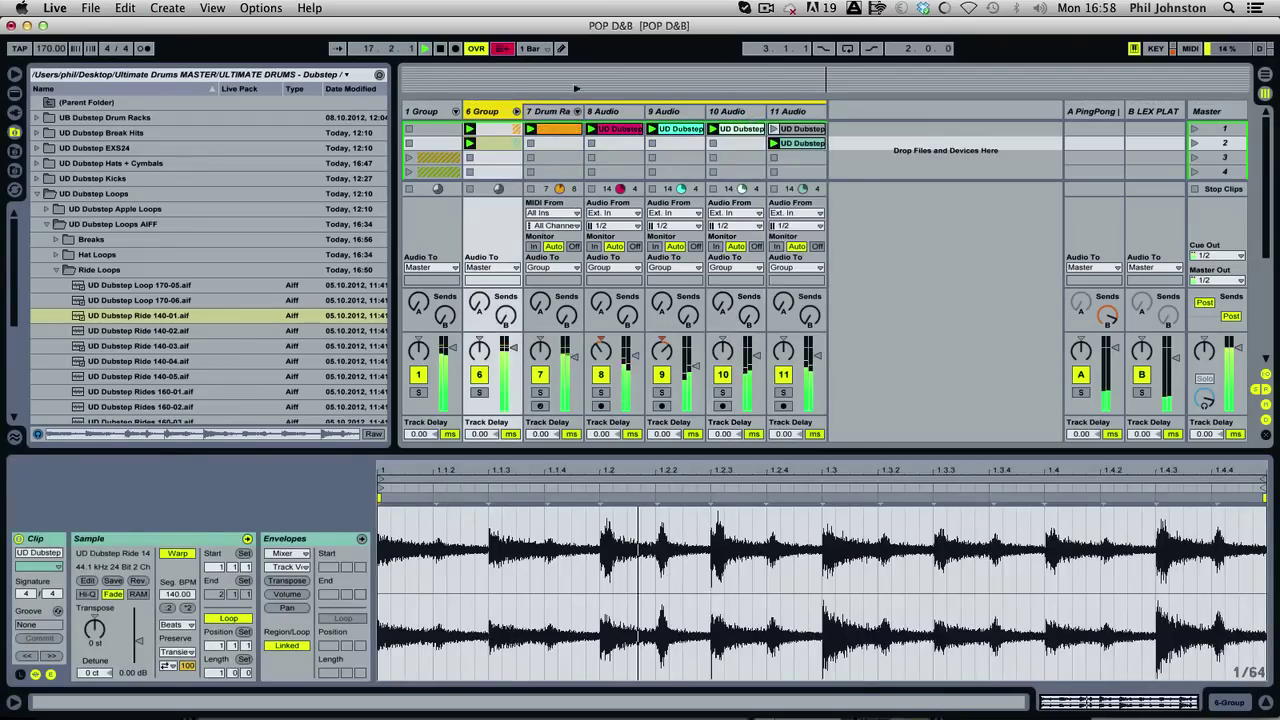
{"action": "left_click", "coordinate": [516, 111]}
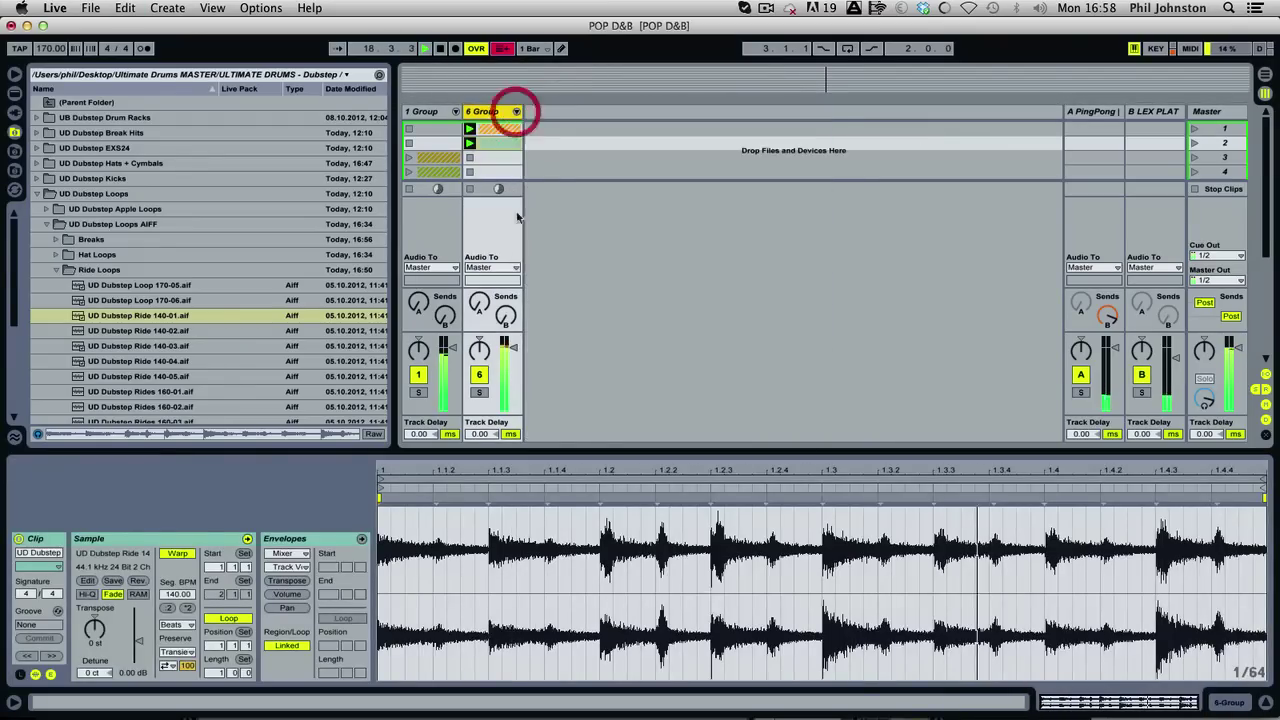
{"action": "left_click", "coordinate": [479, 391]}
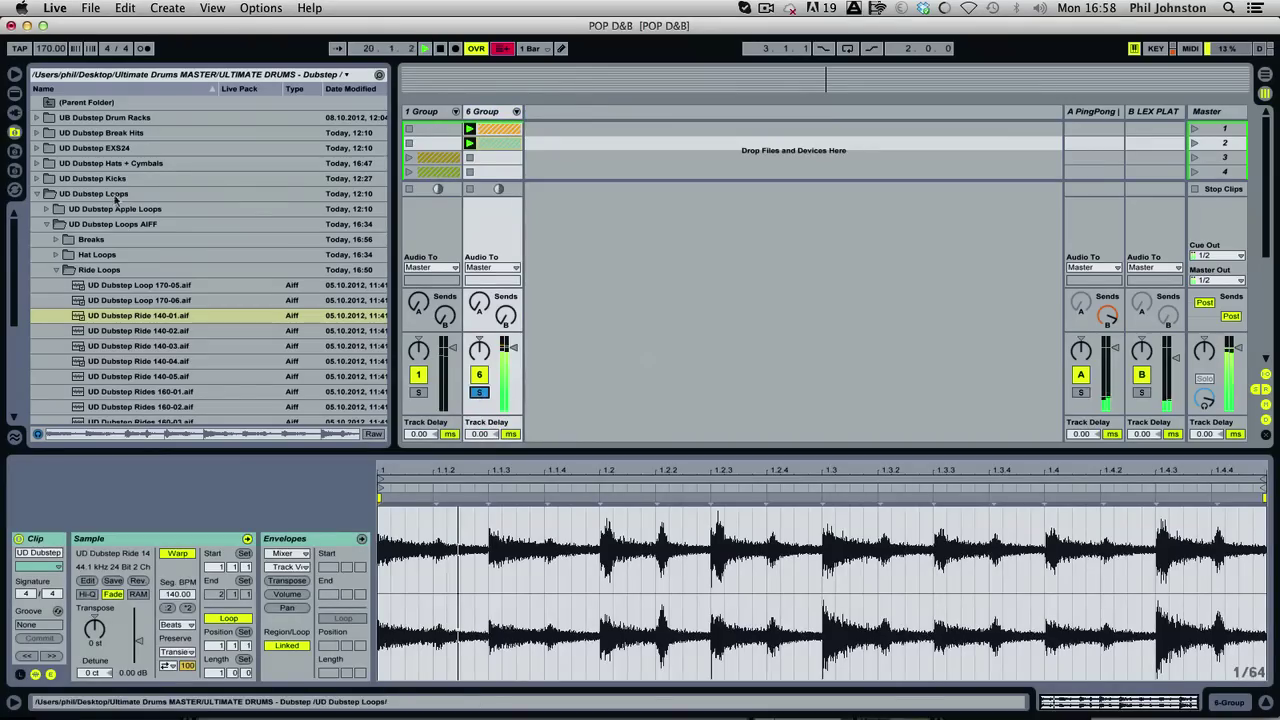
Add the 1976 Compressor preset to the 6 Group track, set its threshold to -8.38 dB and play the beat.
{"action": "key", "text": "super+alt+l"}
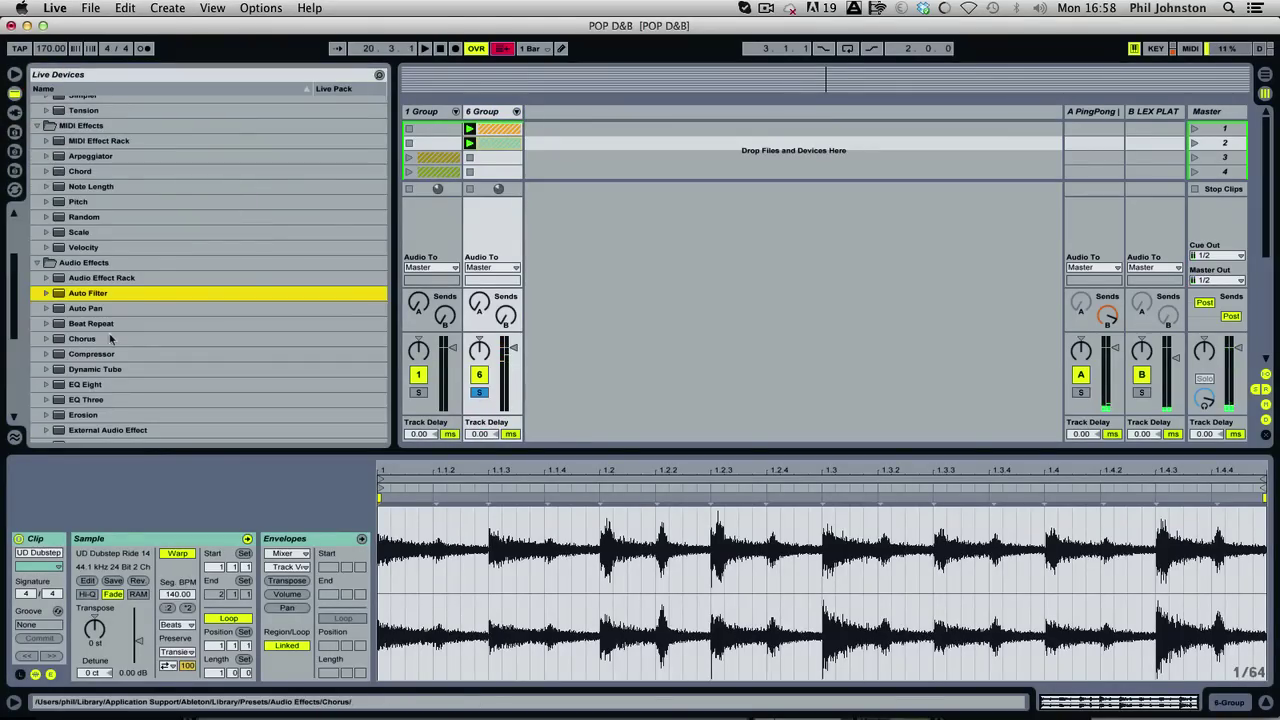
{"action": "left_click", "coordinate": [46, 354]}
{"action": "key", "text": "Down"}
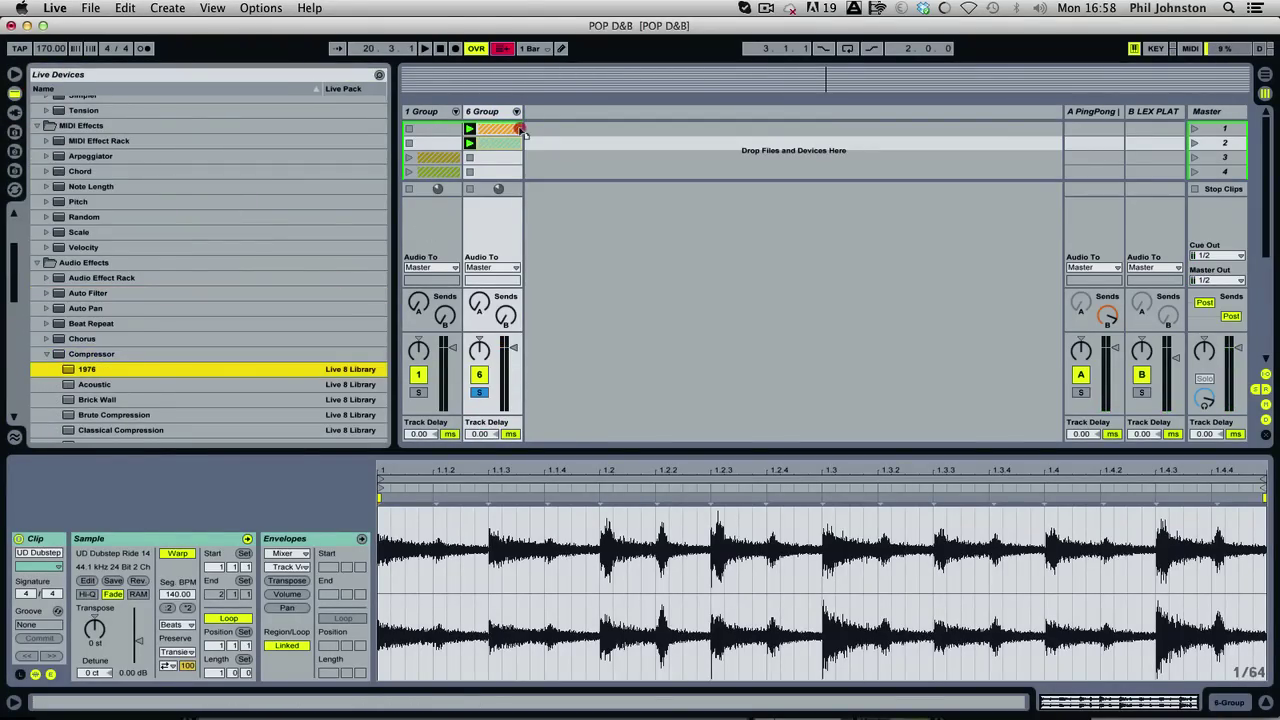
{"action": "left_click", "coordinate": [490, 164]}
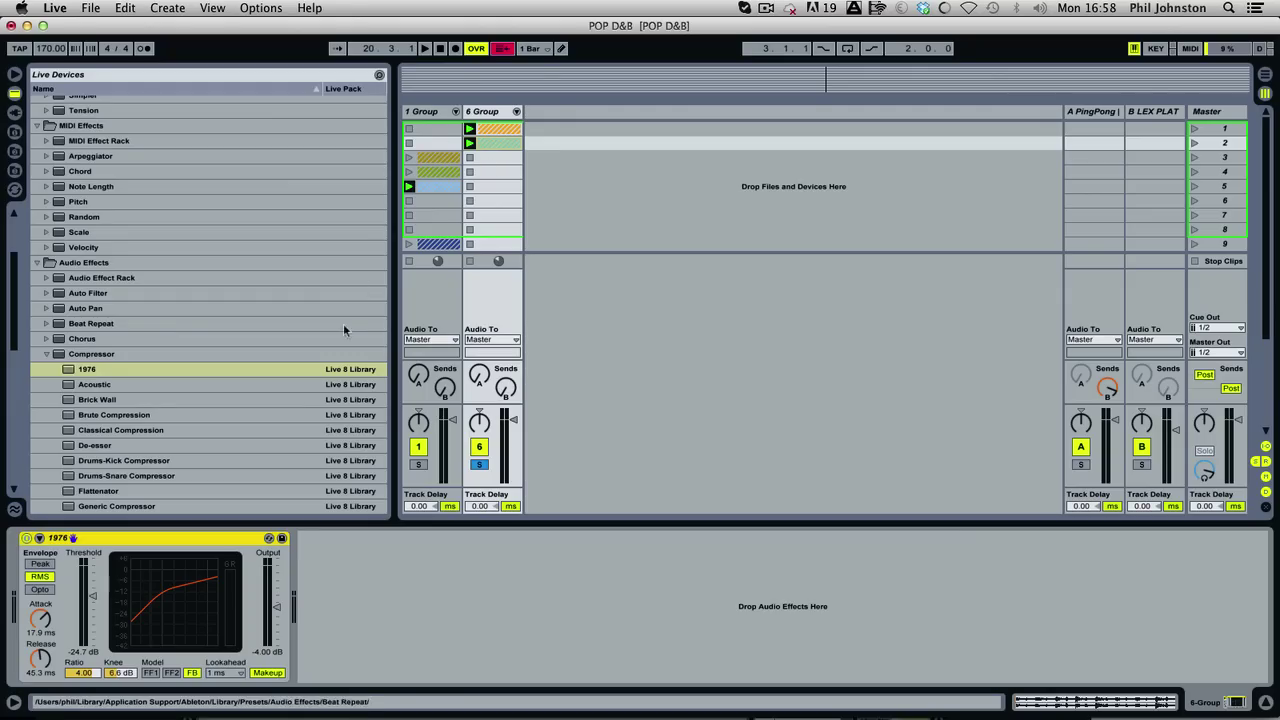
{"action": "left_click_drag", "start_coordinate": [93, 596], "coordinate": [93, 577]}
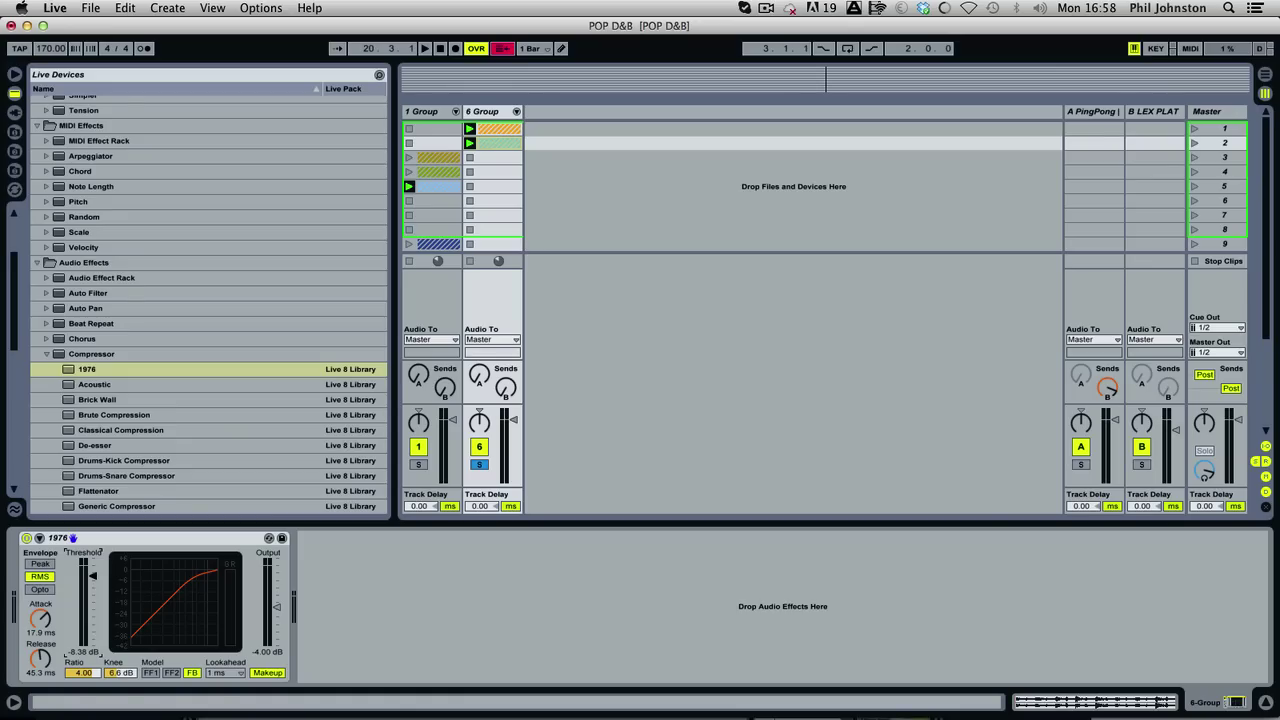
{"action": "key", "text": "space"}
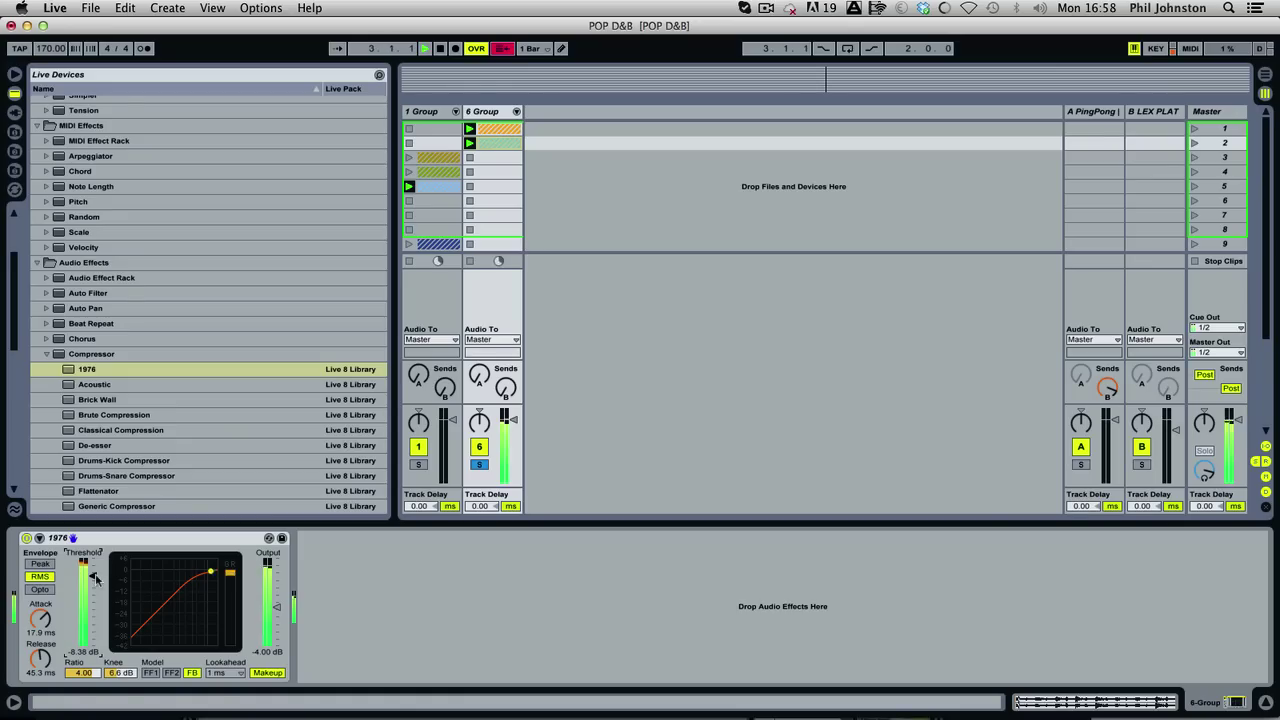
Add EQ Eight after the 1976 compressor in Hi-Quality mode, boosting lows, dipping low mids and raising band 4 by 1.72 dB at 12.7 kHz.
{"action": "left_click", "coordinate": [45, 356]}
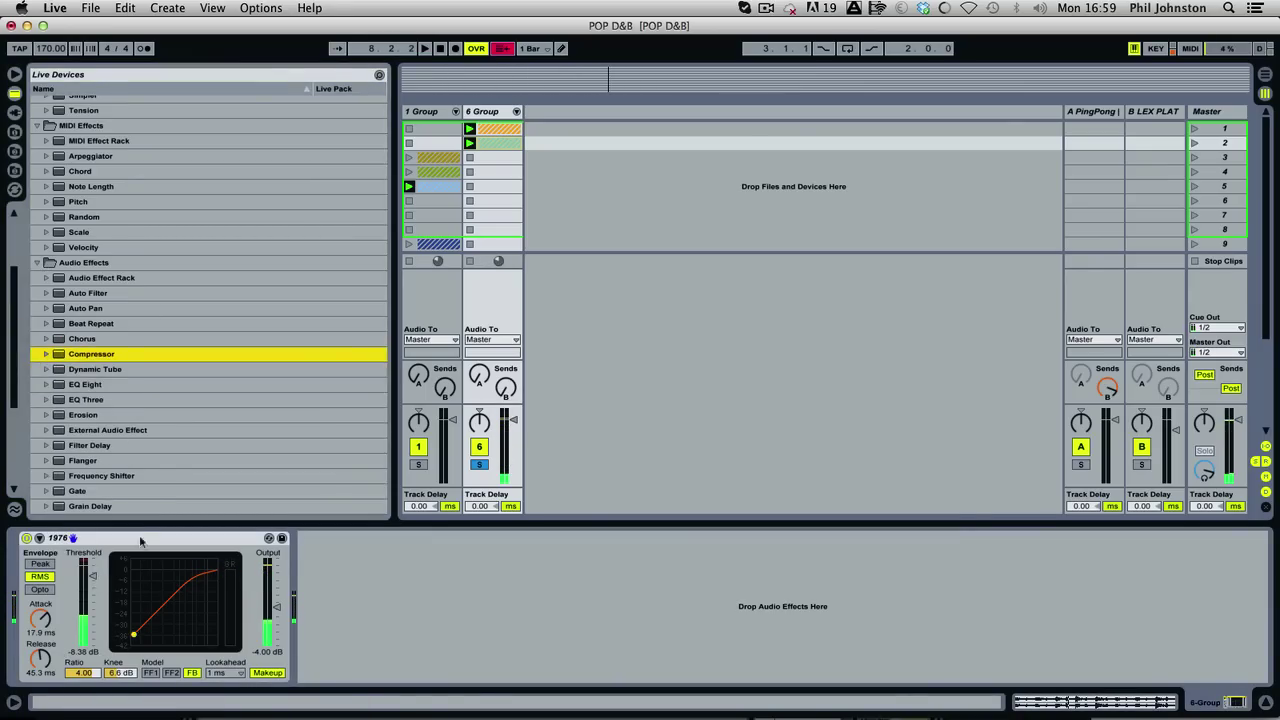
{"action": "left_click_drag", "start_coordinate": [55, 390], "coordinate": [800, 607]}
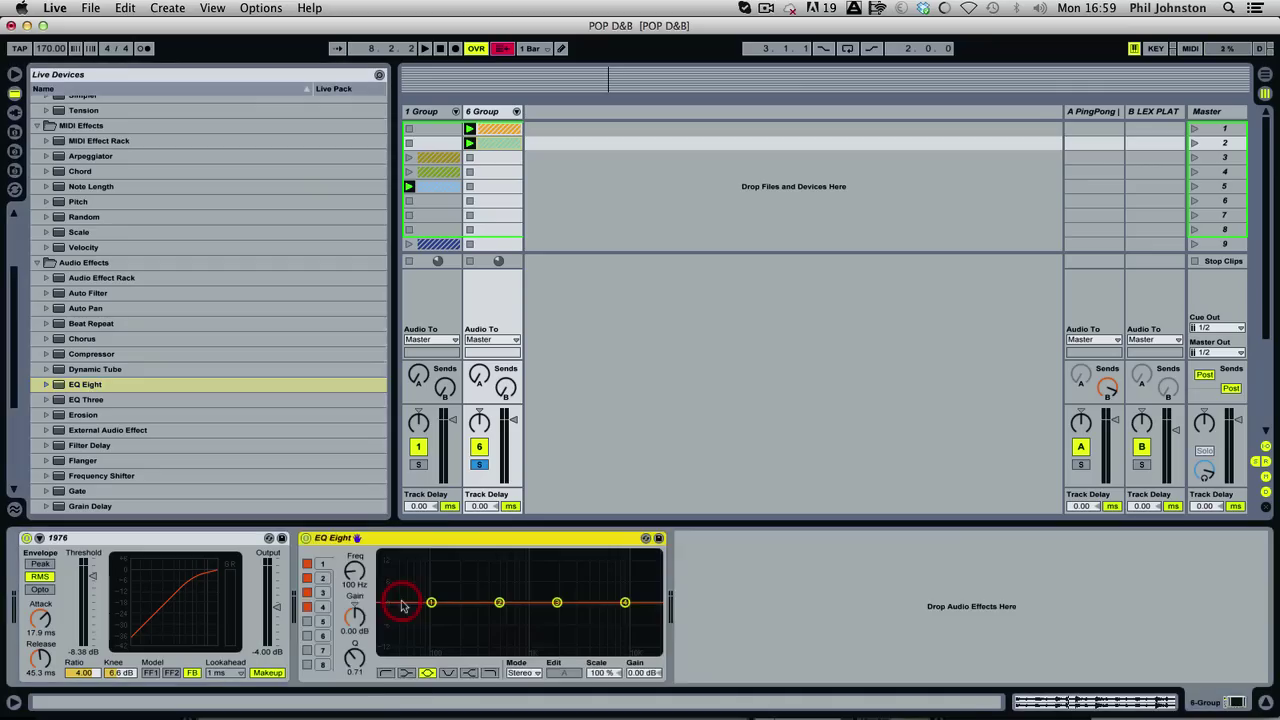
{"action": "right_click", "coordinate": [580, 538]}
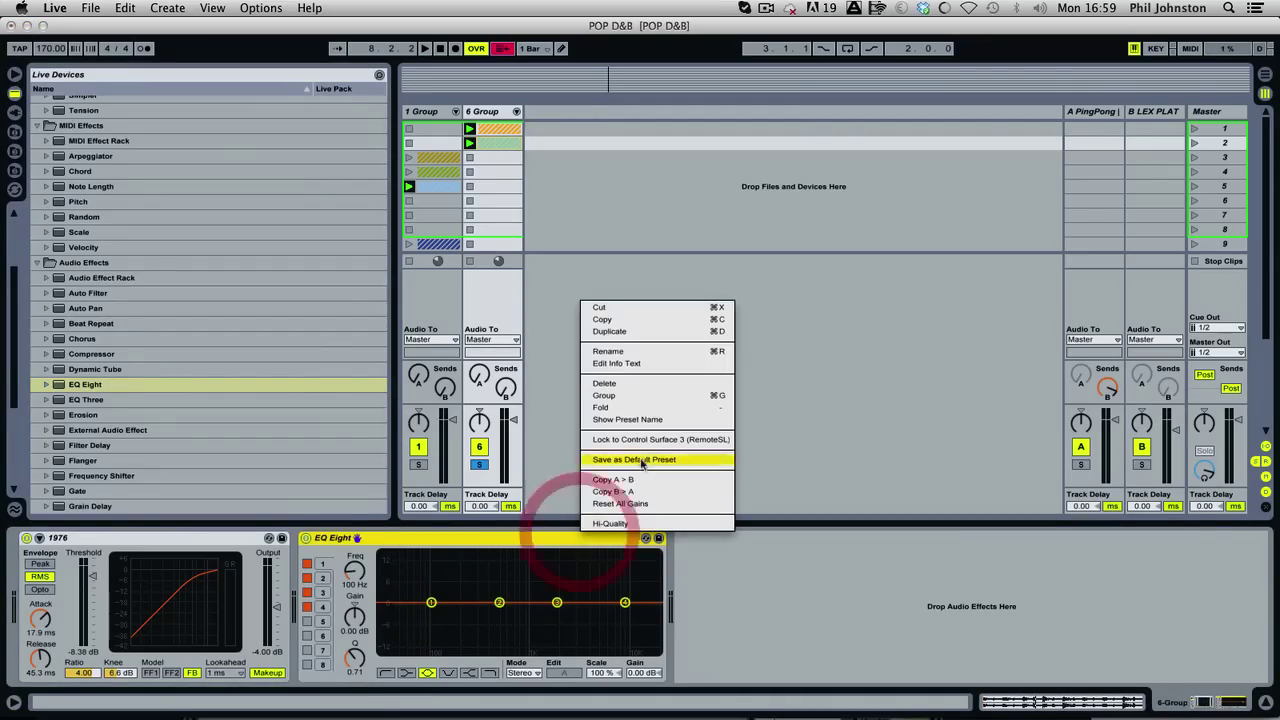
{"action": "left_click", "coordinate": [614, 520]}
{"action": "left_click_drag", "start_coordinate": [435, 607], "coordinate": [497, 606]}
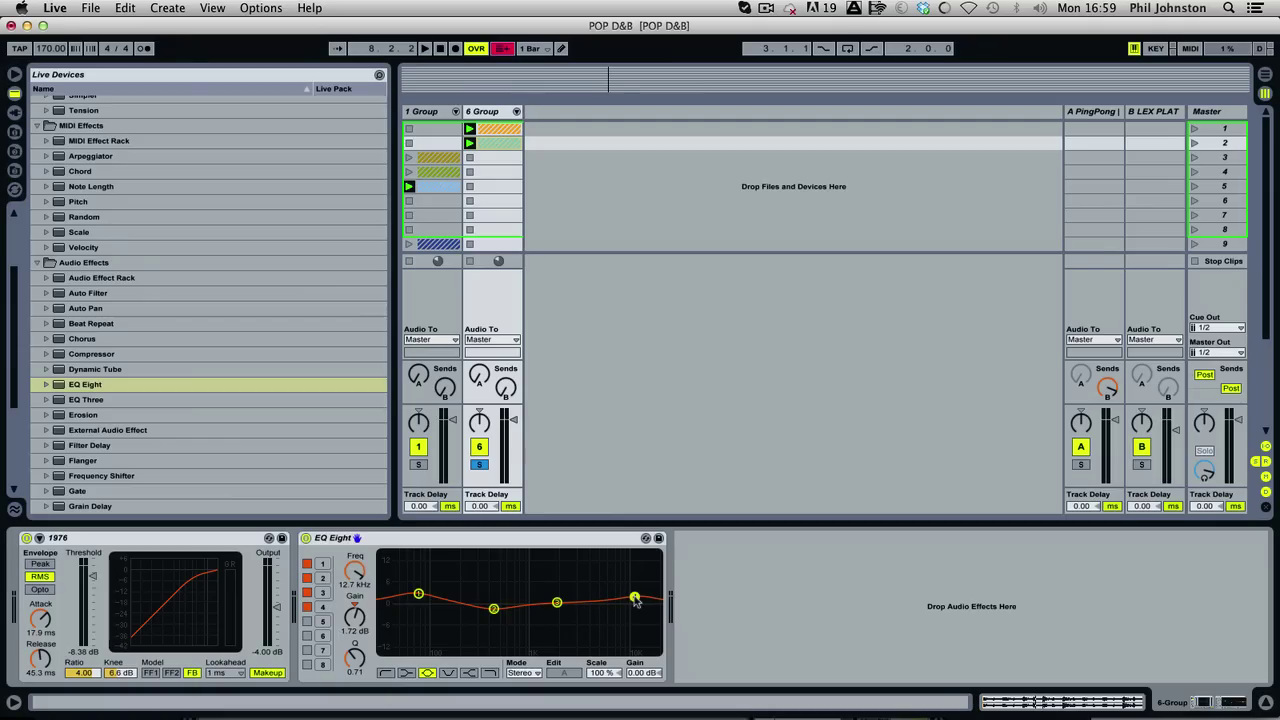
{"action": "key", "text": "space"}
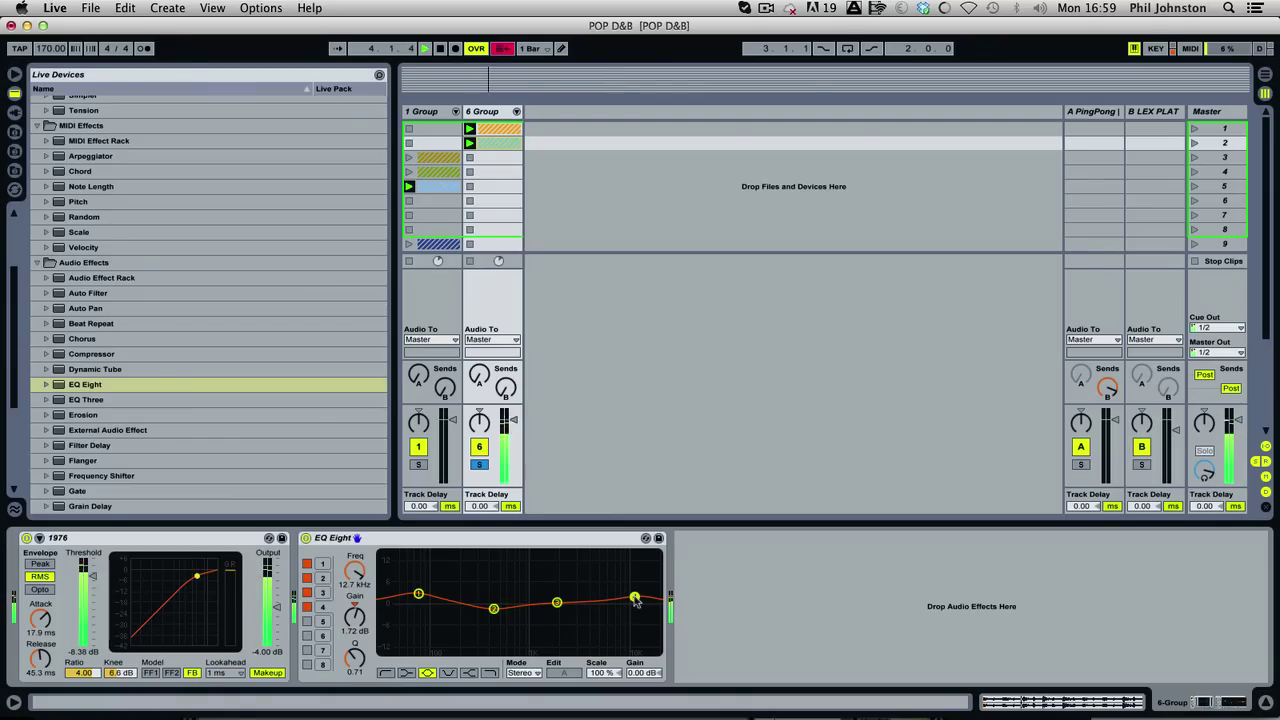
Unsolo 6 Group to play the beat with the music, and set the tempo to 135 BPM.
{"action": "left_click", "coordinate": [479, 464]}
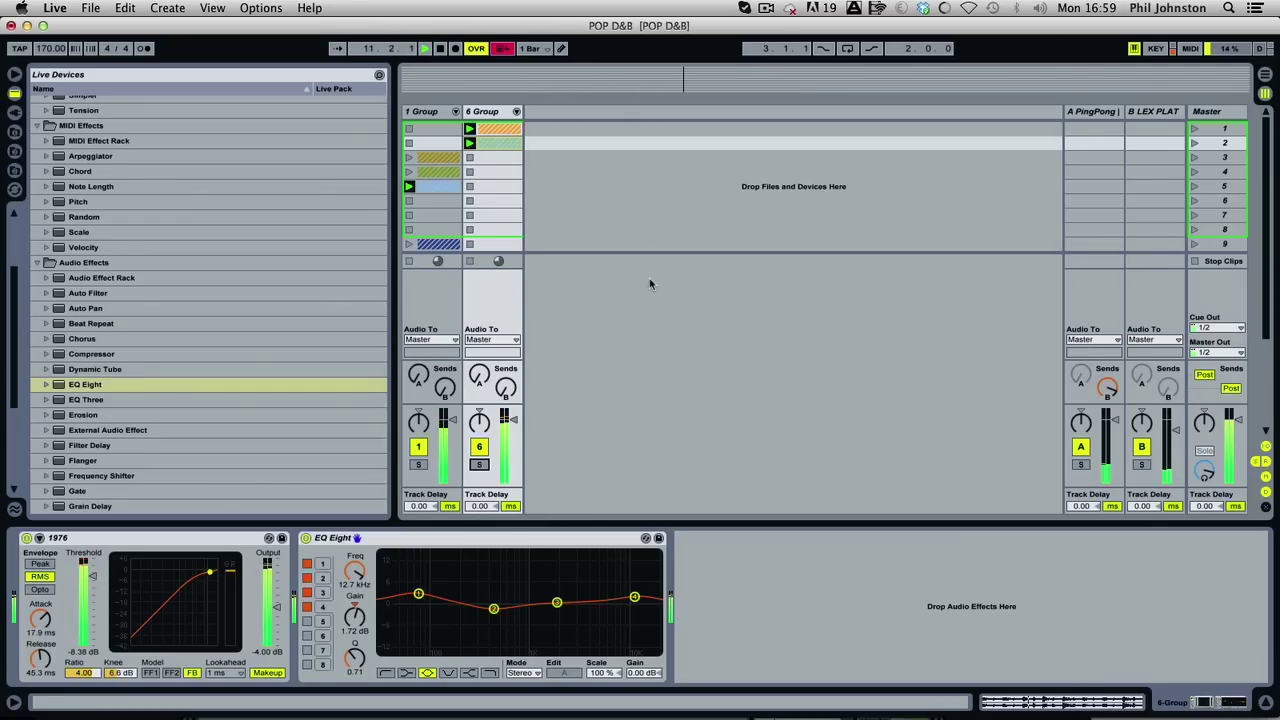
{"action": "key", "text": "space"}
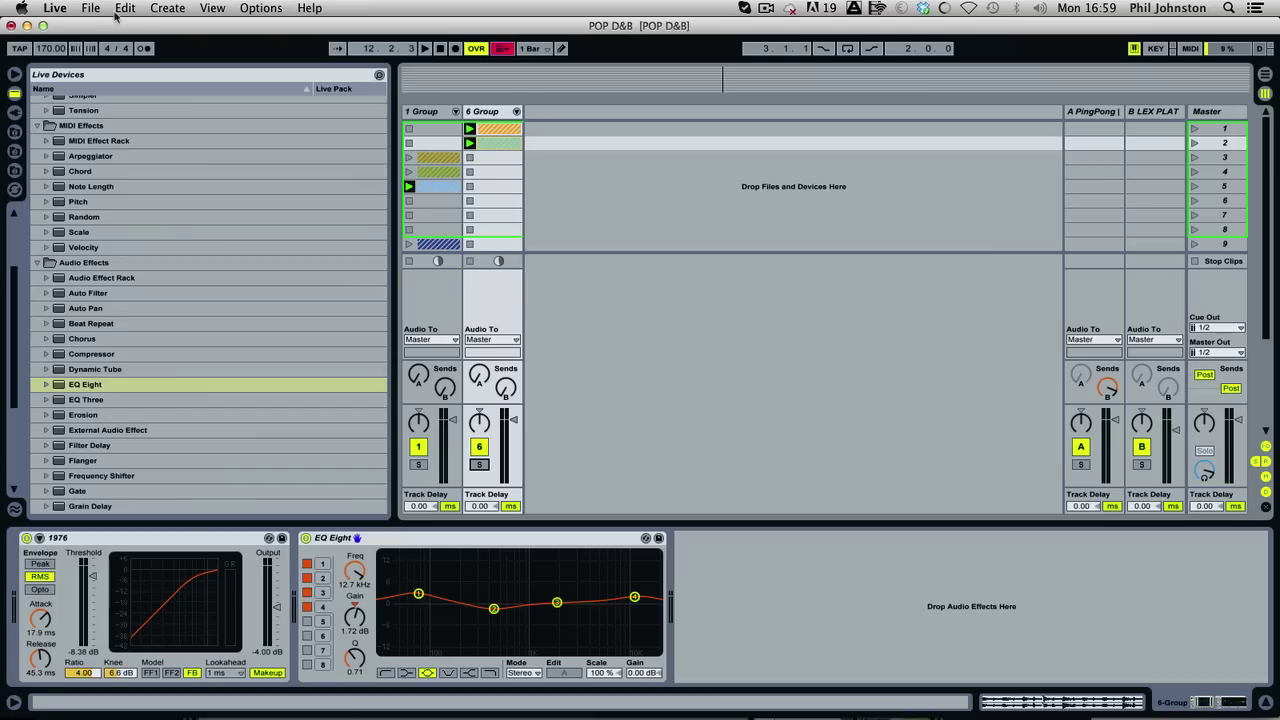
{"action": "left_click_drag", "start_coordinate": [37, 51], "coordinate": [37, 58]}
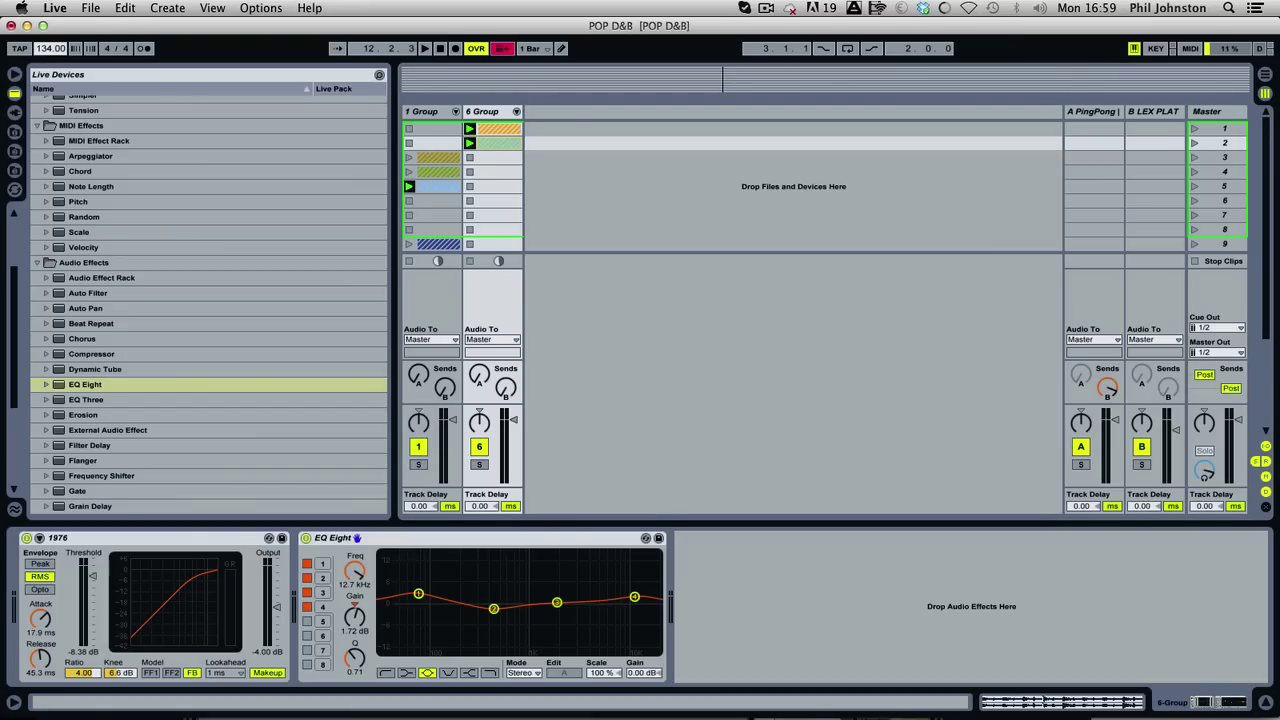
{"action": "key", "text": "space"}
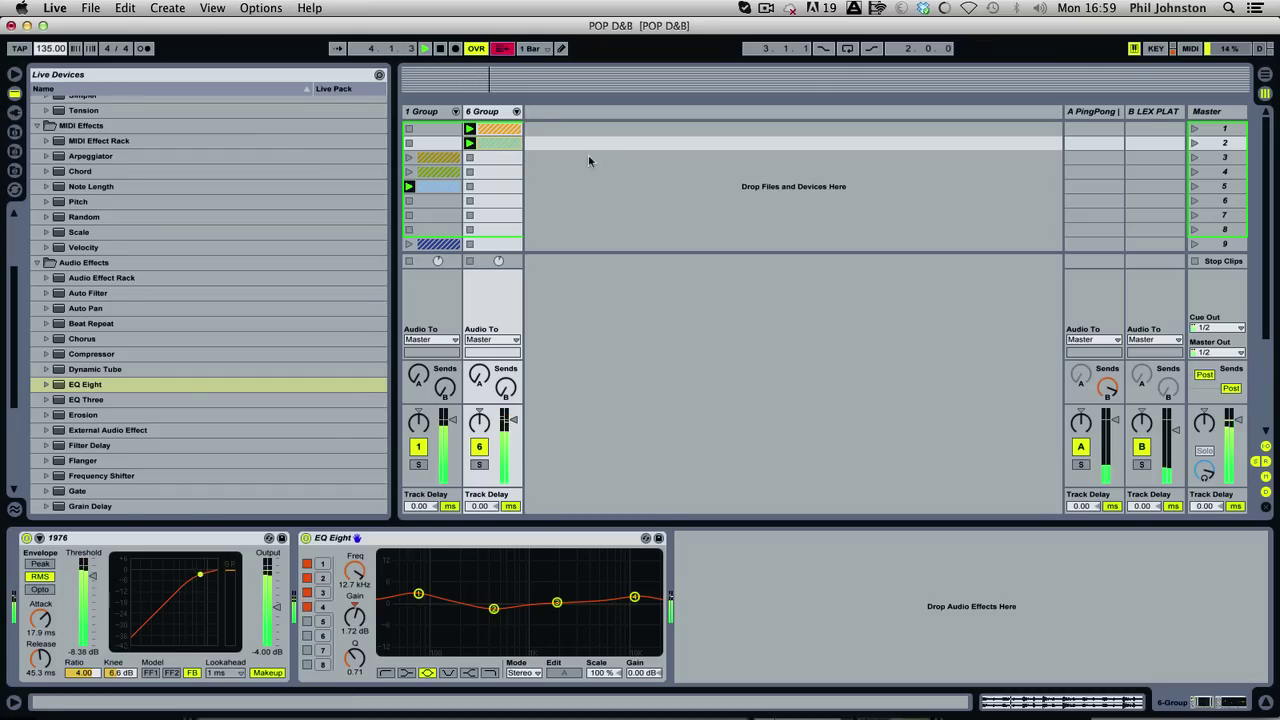
{"action": "key", "text": "space"}
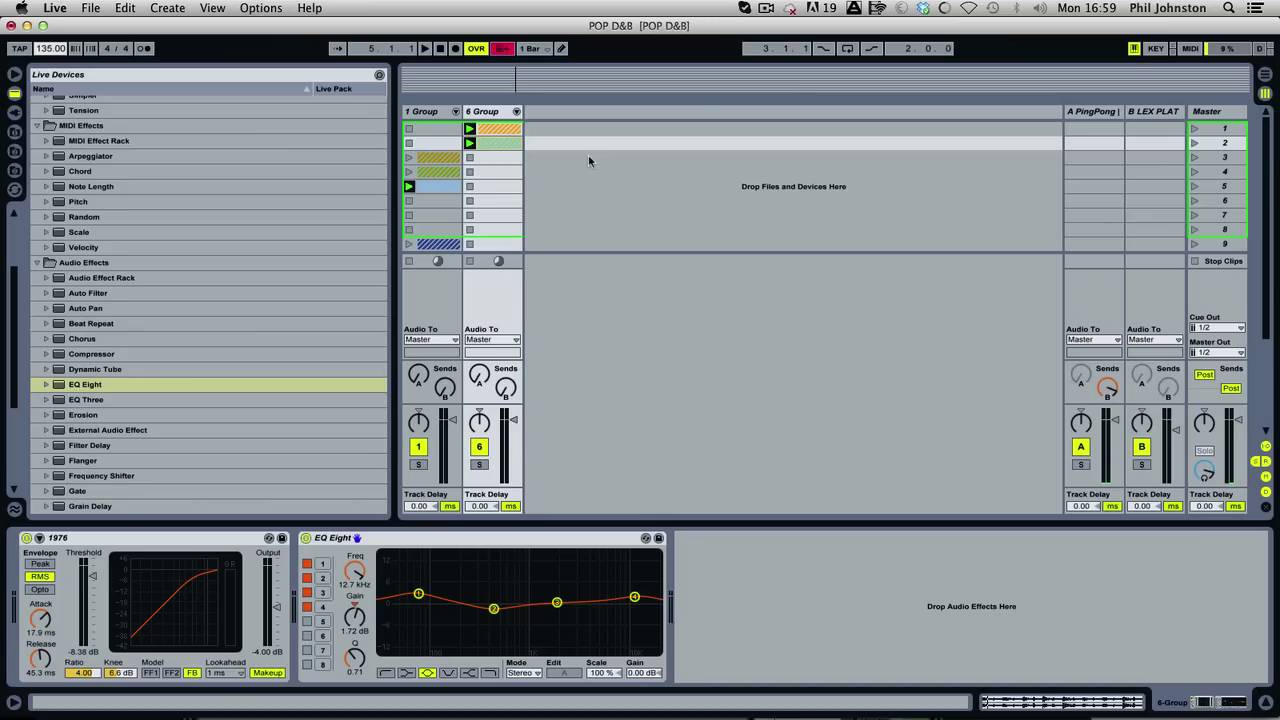
Unfold 6 Group and delete every clip on the Drum Rack track and on 8 Audio through 11 Audio.
{"action": "left_click", "coordinate": [516, 111]}
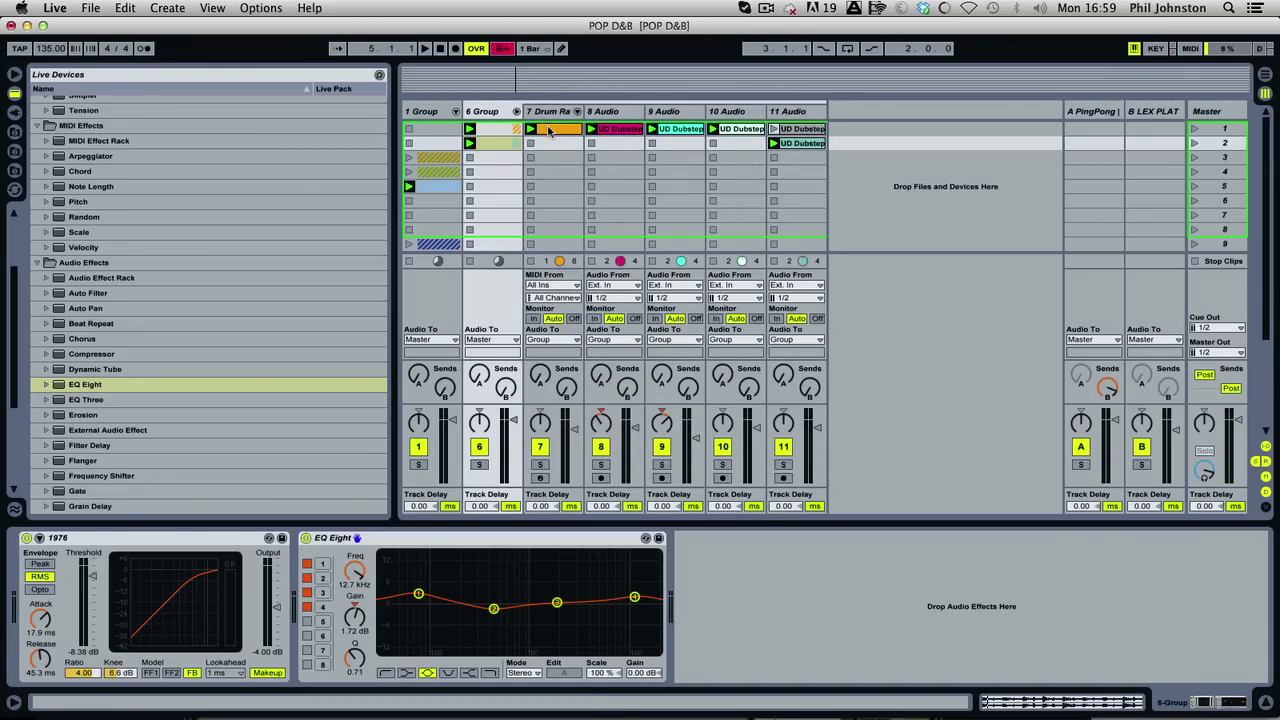
{"action": "left_click", "coordinate": [545, 130]}
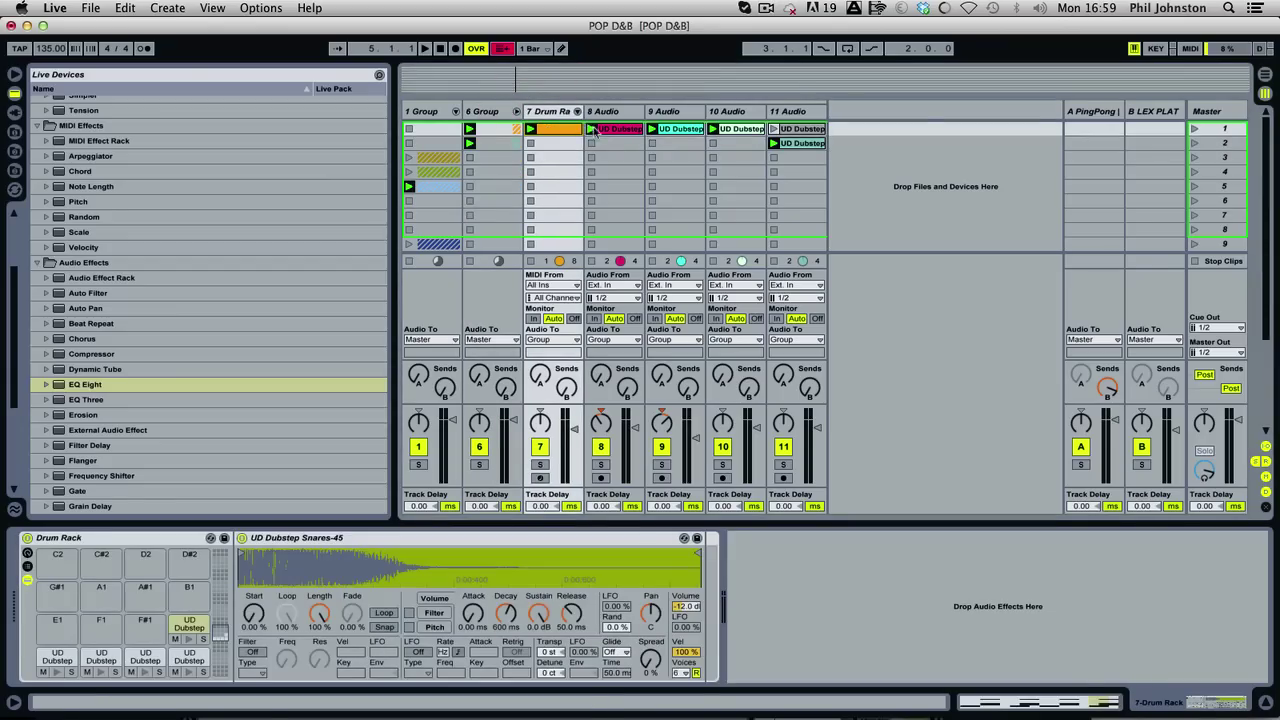
{"action": "left_click", "coordinate": [611, 129]}
{"action": "key", "text": "Delete"}
{"action": "left_click", "coordinate": [686, 128]}
{"action": "key", "text": "Delete"}
{"action": "left_click", "coordinate": [733, 130]}
{"action": "key", "text": "Delete"}
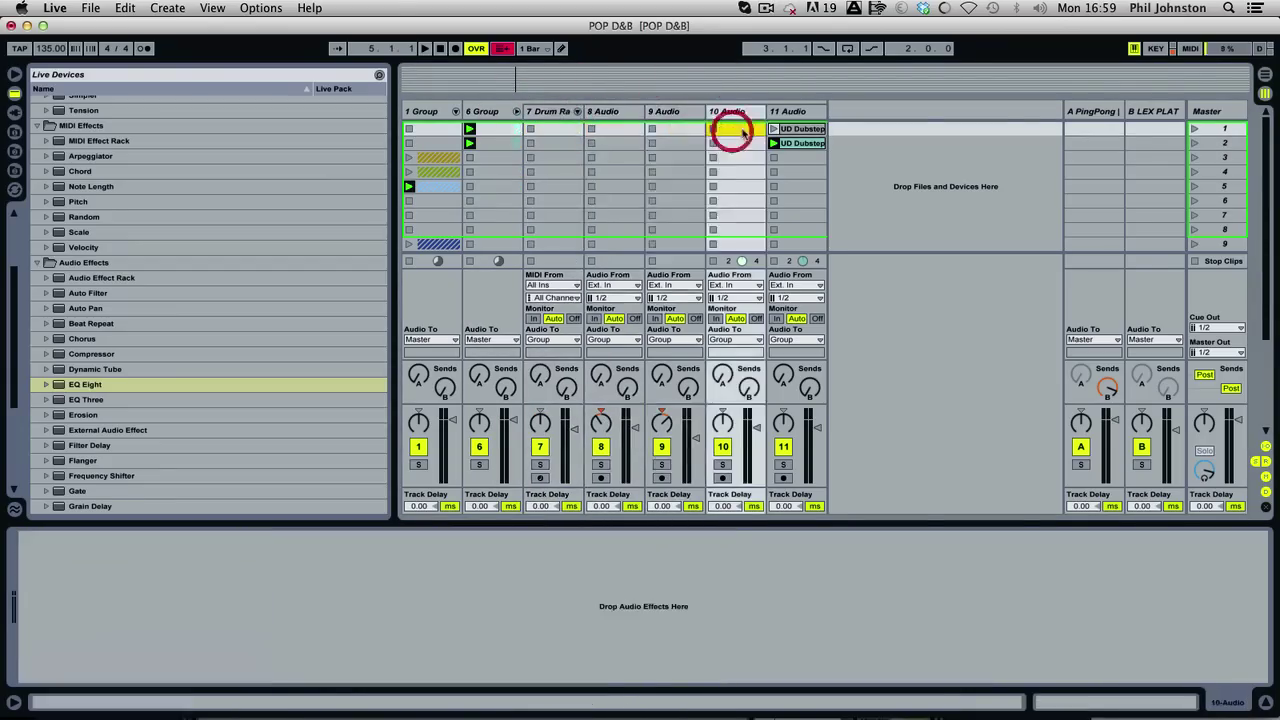
{"action": "left_click", "coordinate": [789, 129]}
{"action": "key", "text": "Delete"}
{"action": "left_click", "coordinate": [795, 145]}
{"action": "key", "text": "Delete"}
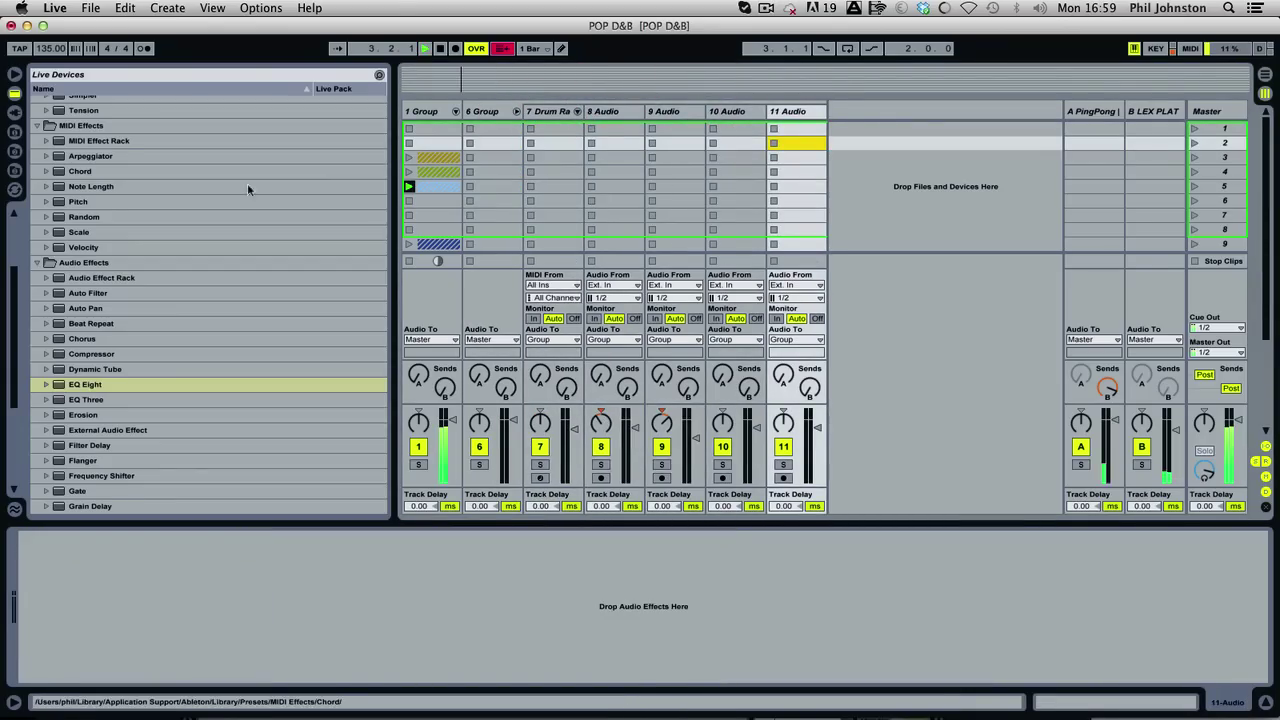
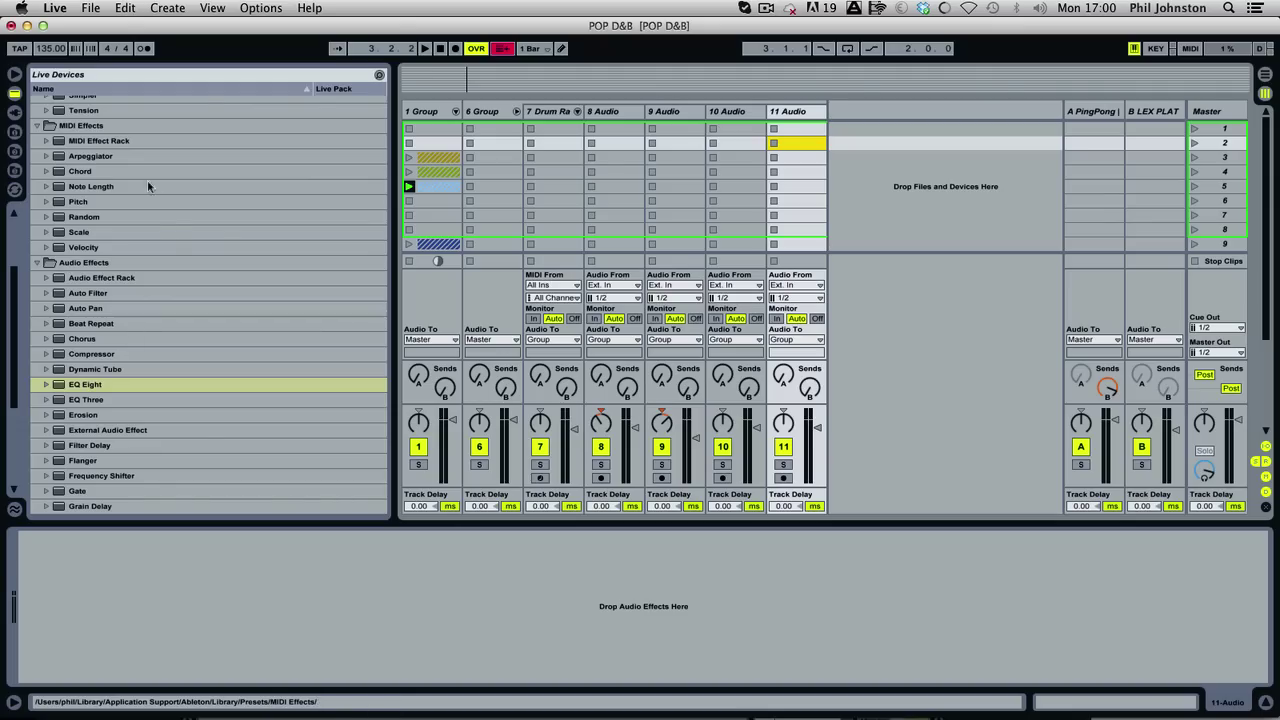
Load UD Dubstep Loop-03 from the Breaks folder into the second clip slot of 9 Audio and launch it.
{"action": "left_click", "coordinate": [14, 131]}
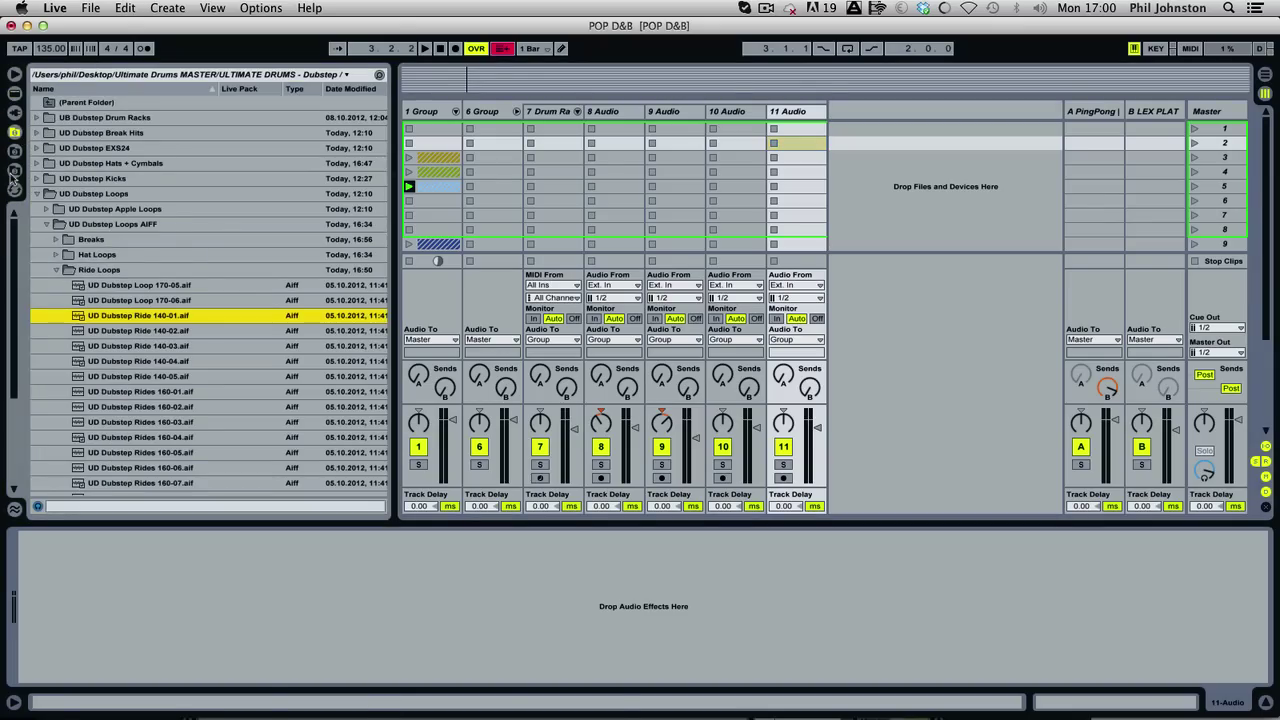
{"action": "left_click", "coordinate": [57, 270]}
{"action": "left_click", "coordinate": [56, 239]}
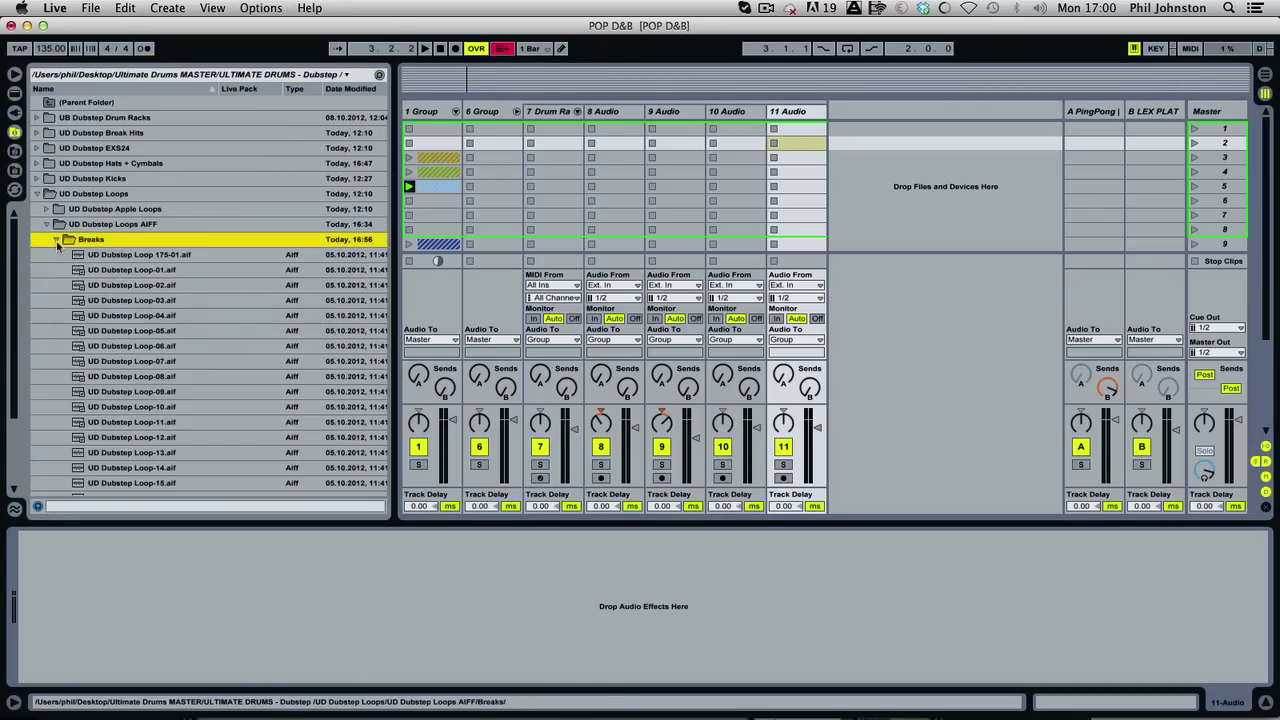
{"action": "left_click", "coordinate": [133, 285]}
{"action": "left_click", "coordinate": [135, 302]}
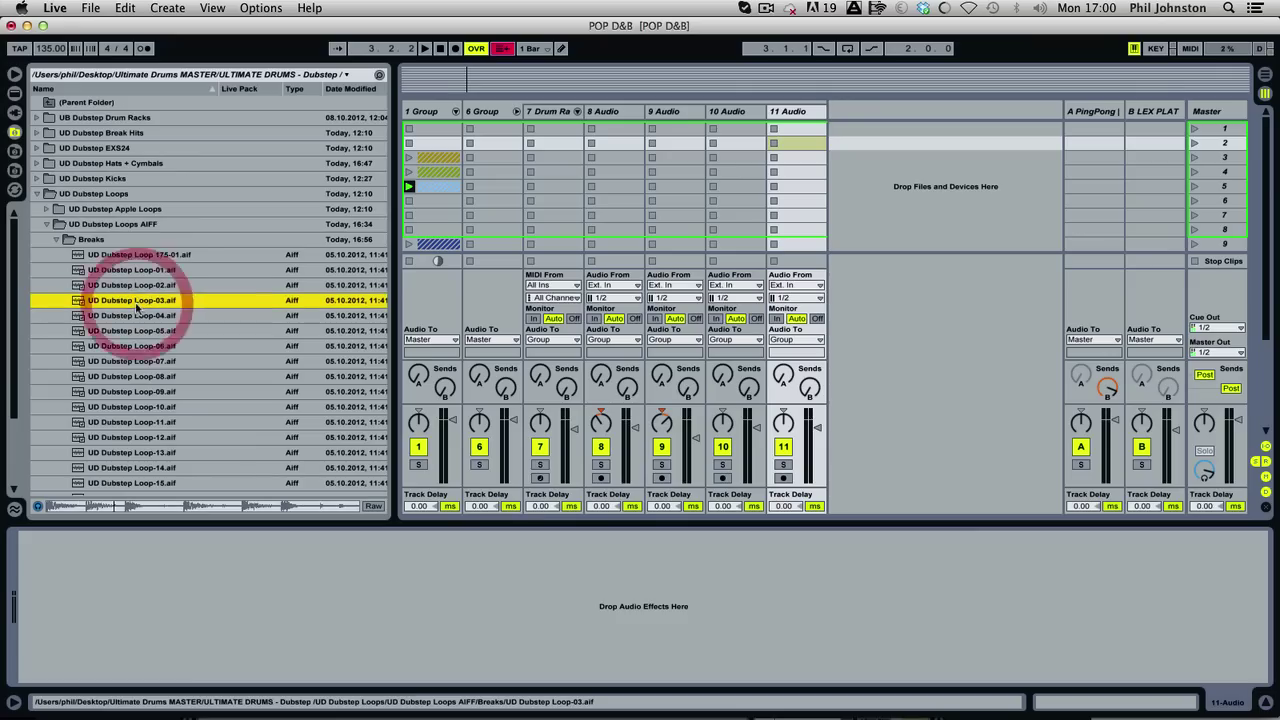
{"action": "left_click_drag", "start_coordinate": [127, 307], "coordinate": [652, 143]}
{"action": "left_click", "coordinate": [652, 143]}
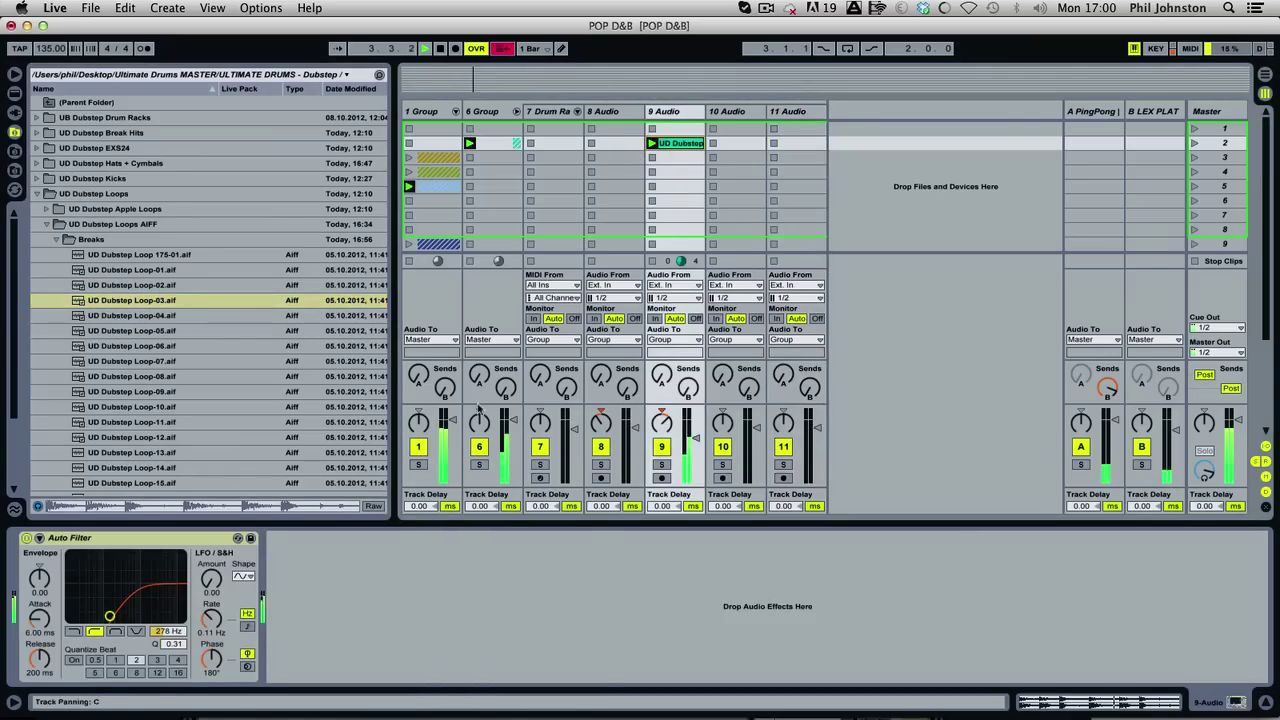
Unfold 1 Group, stop the clip on the 3 ANA track and fold the group again.
{"action": "left_click", "coordinate": [456, 112]}
{"action": "left_click", "coordinate": [530, 248]}
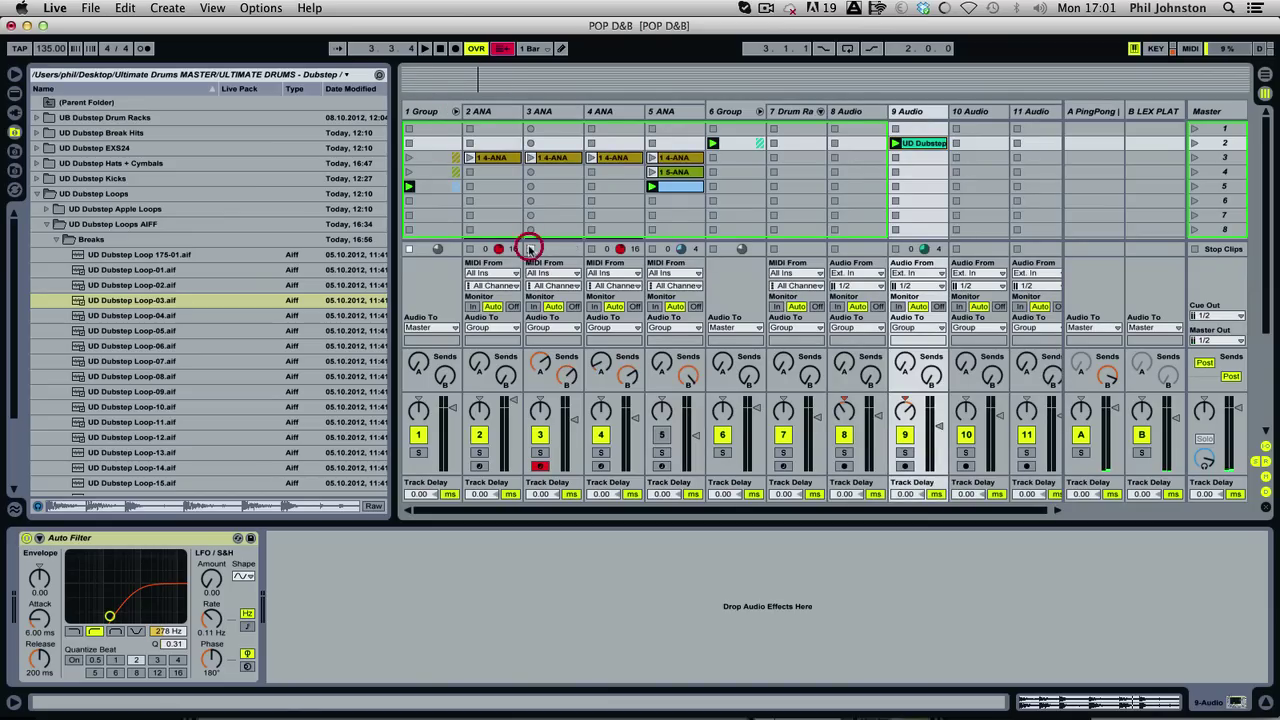
{"action": "left_click", "coordinate": [456, 112]}
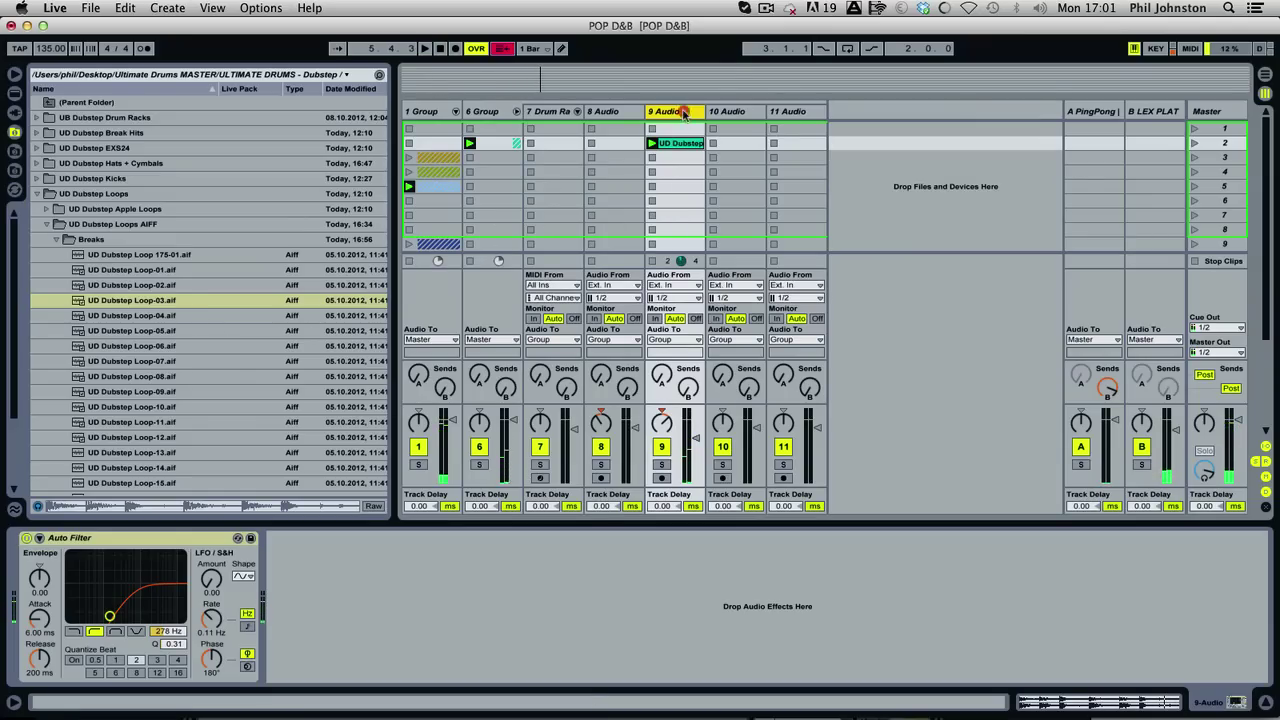
Lower 9 Audio's Auto Filter cutoff to 26.0 Hz and bypass the filter, then centre the track's pan and raise its volume.
{"action": "left_click", "coordinate": [686, 118]}
{"action": "left_click_drag", "start_coordinate": [110, 615], "coordinate": [70, 619]}
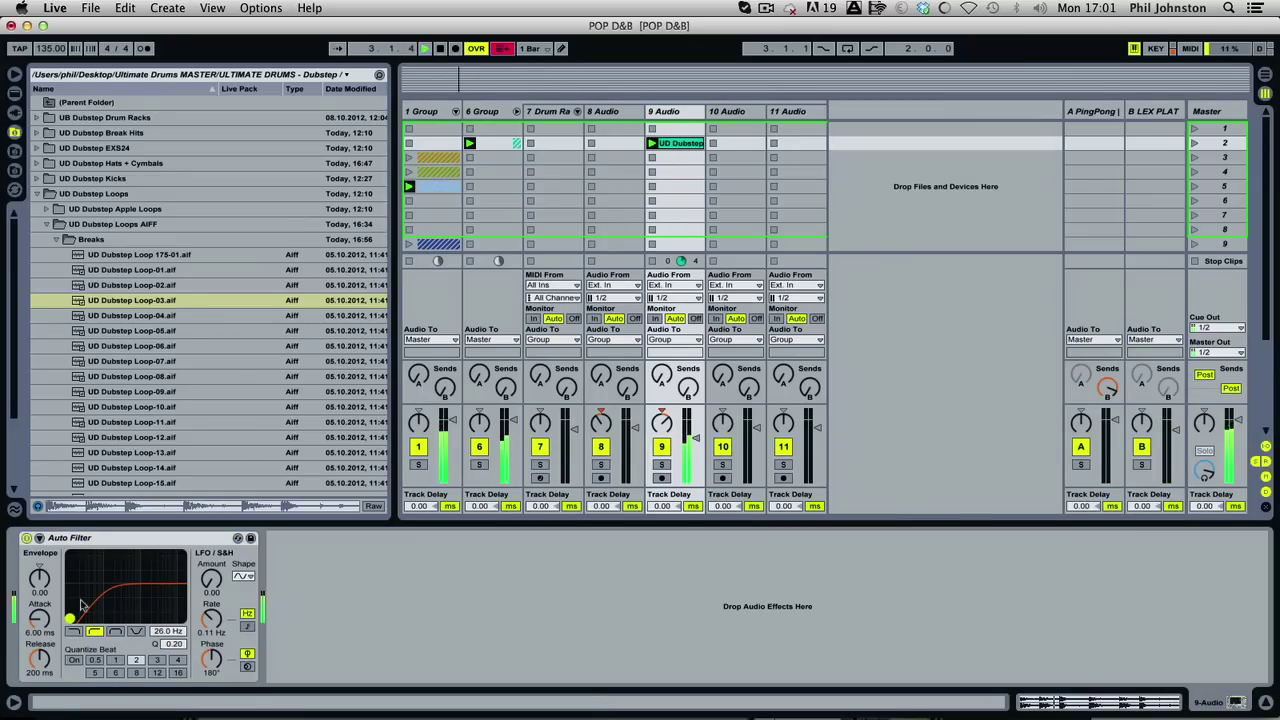
{"action": "left_click", "coordinate": [26, 538]}
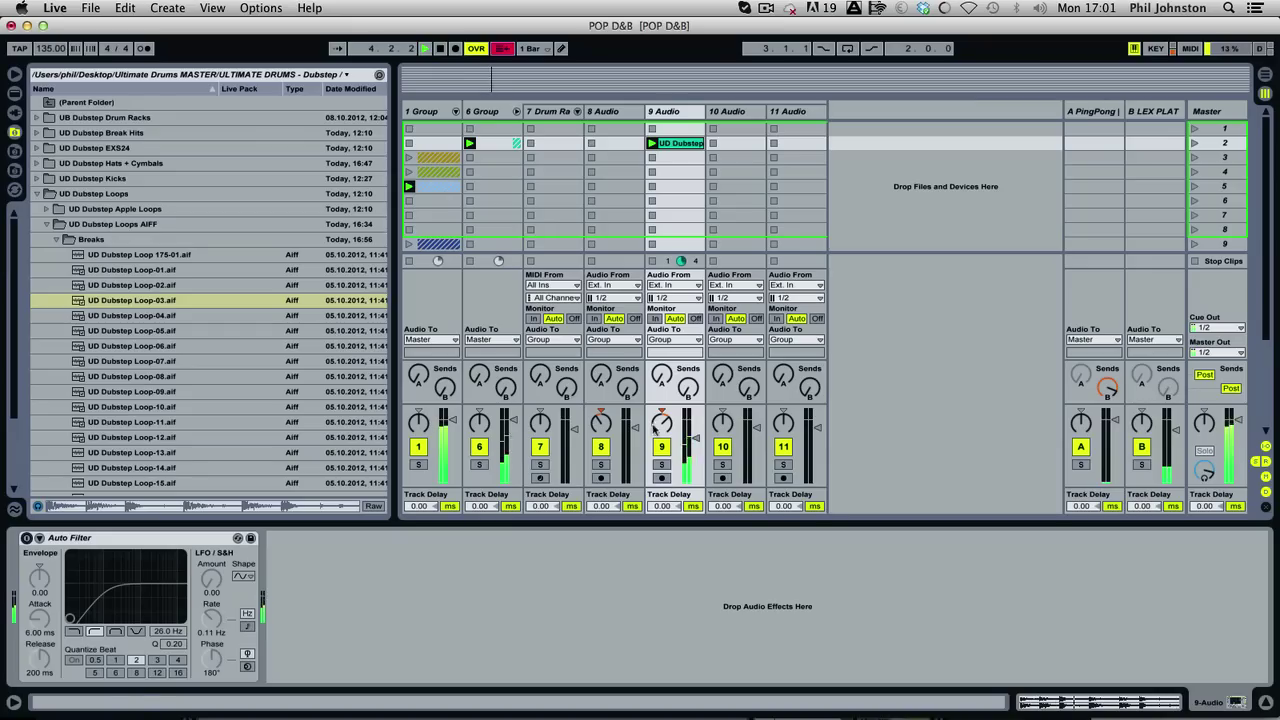
{"action": "left_click_drag", "start_coordinate": [687, 437], "coordinate": [687, 418]}
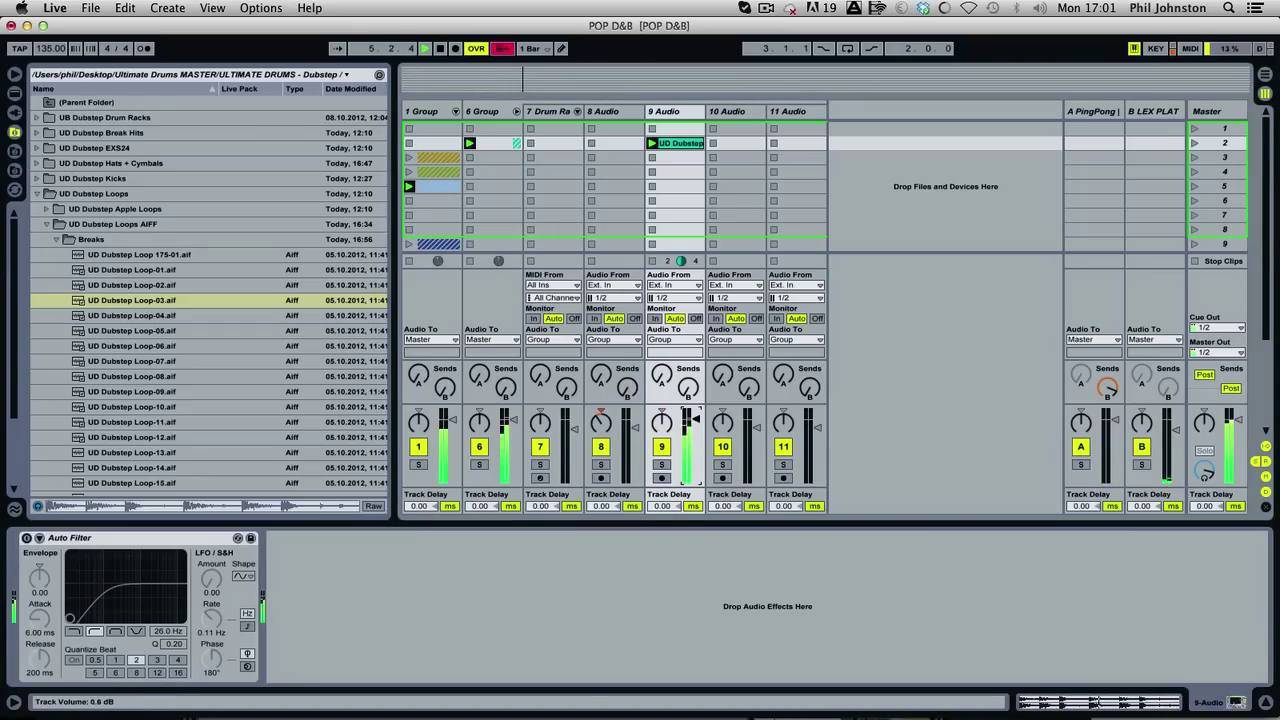
{"action": "key", "text": "space"}
Load UD Dubstep Loop-04 into the second clip slot of 8 Audio, launch it and centre the track's pan.
{"action": "left_click", "coordinate": [112, 316]}
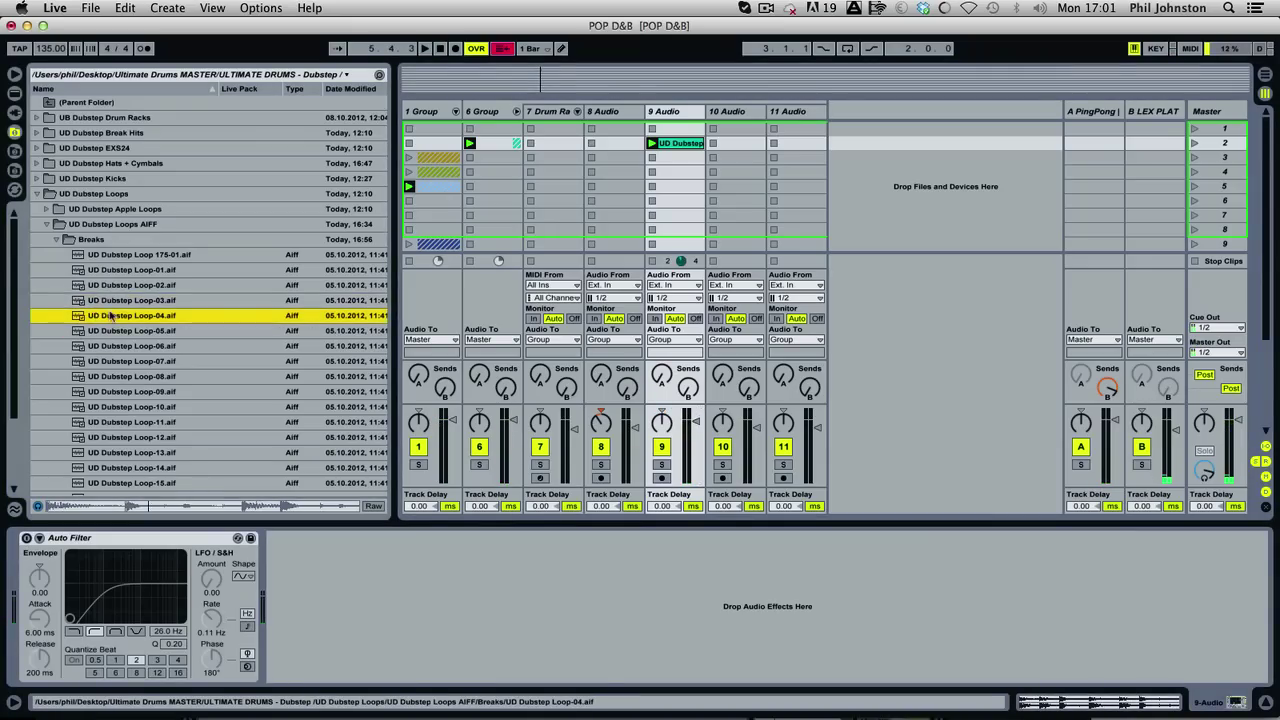
{"action": "left_click_drag", "start_coordinate": [136, 321], "coordinate": [612, 143]}
{"action": "left_click", "coordinate": [593, 143]}
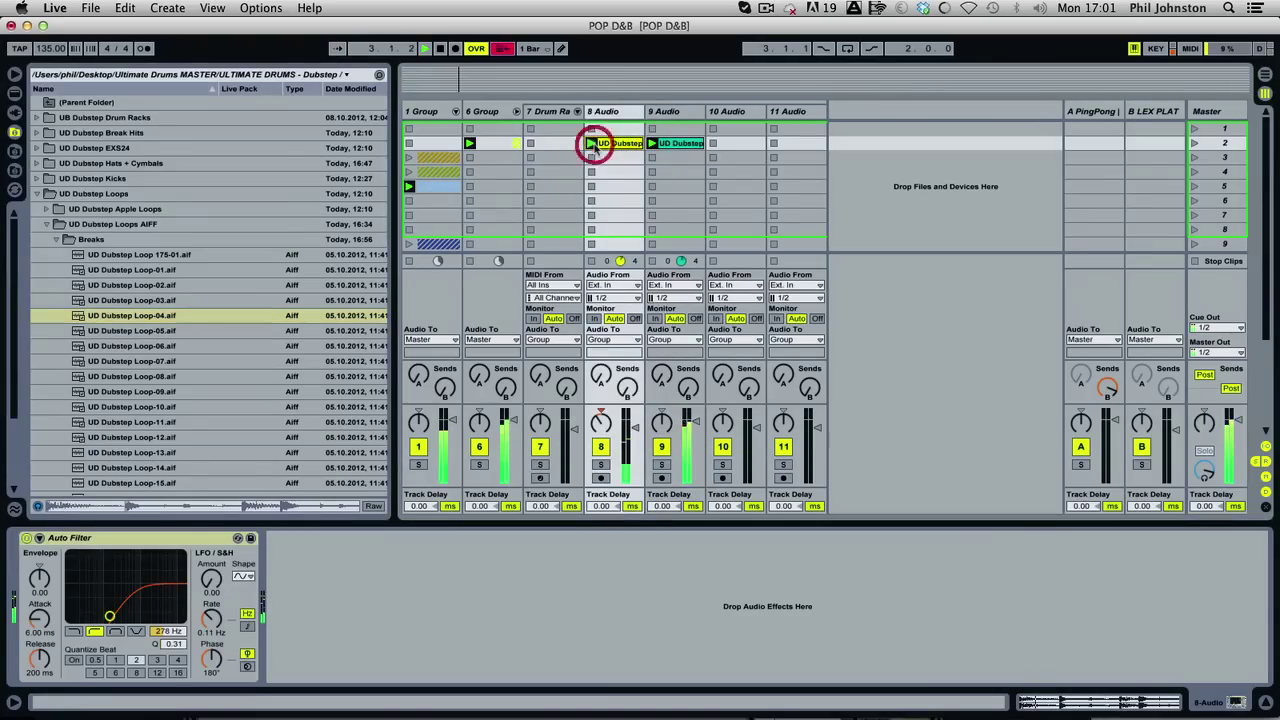
{"action": "left_click", "coordinate": [624, 424]}
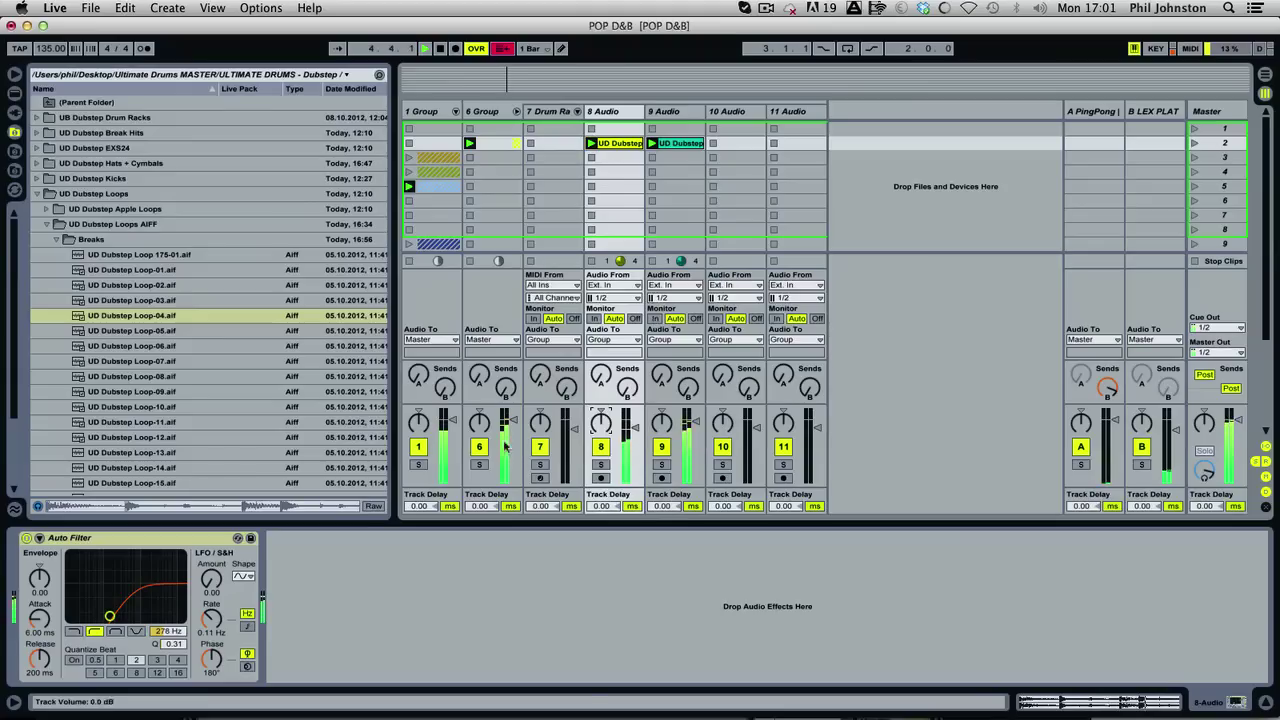
{"action": "key", "text": "space"}
Audition further break loops, load UD Dubstep Loop-08 into the second clip slot of 10 Audio and launch it.
{"action": "left_click", "coordinate": [148, 362]}
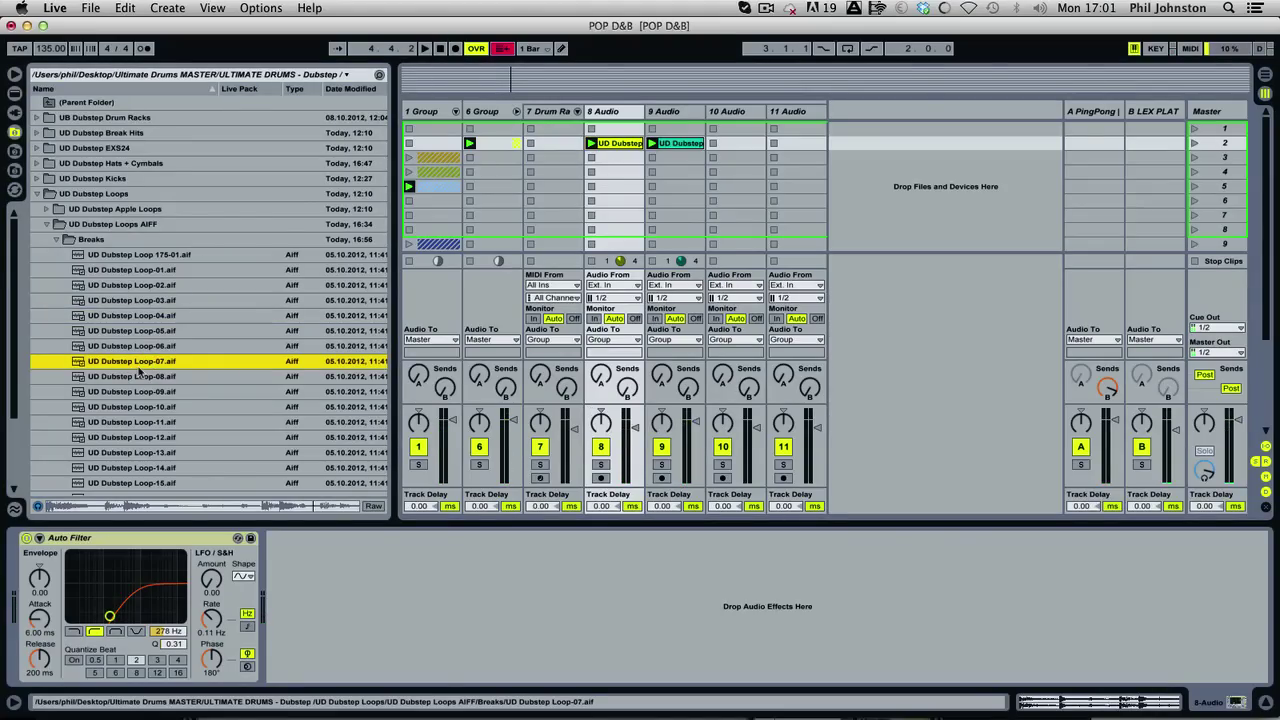
{"action": "left_click", "coordinate": [136, 376]}
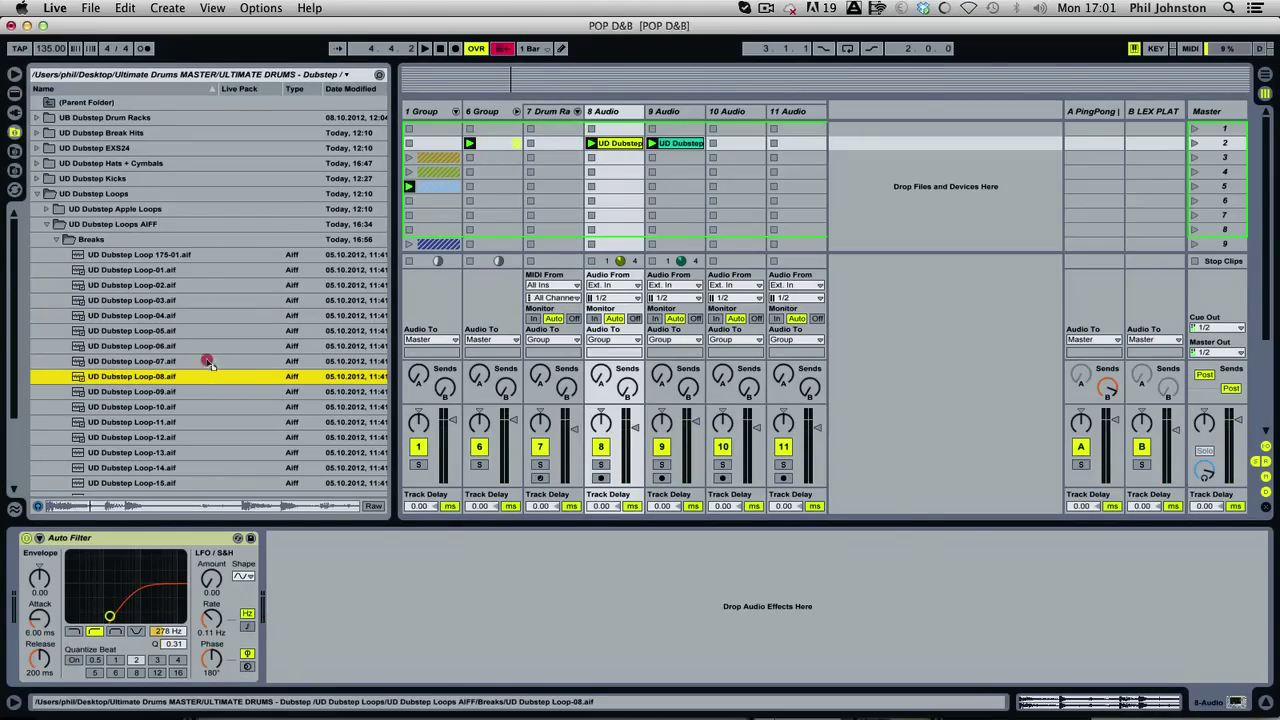
{"action": "left_click_drag", "start_coordinate": [210, 364], "coordinate": [738, 143]}
{"action": "left_click", "coordinate": [712, 143]}
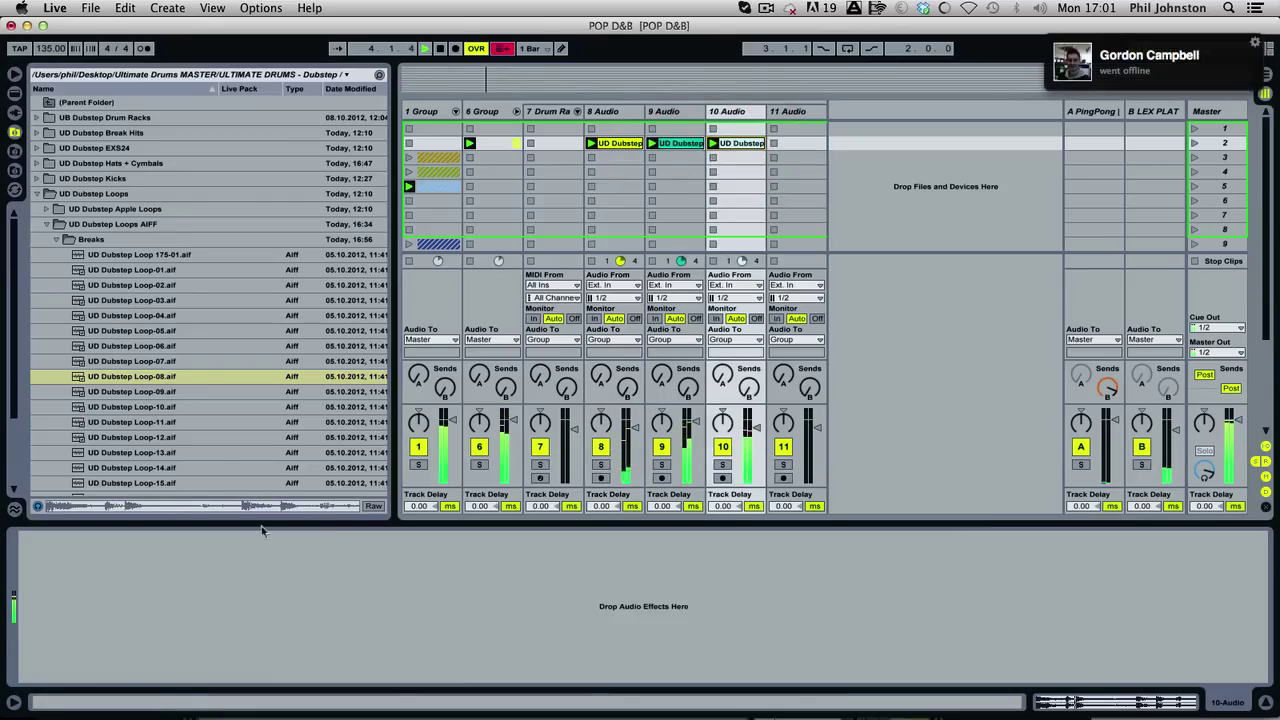
Create a MIDI clip in the Drum Rack track's second slot with a UD Dubstep Kicks-55 note from 1.1.1 to 1.2.2, and play it.
{"action": "left_click", "coordinate": [550, 112]}
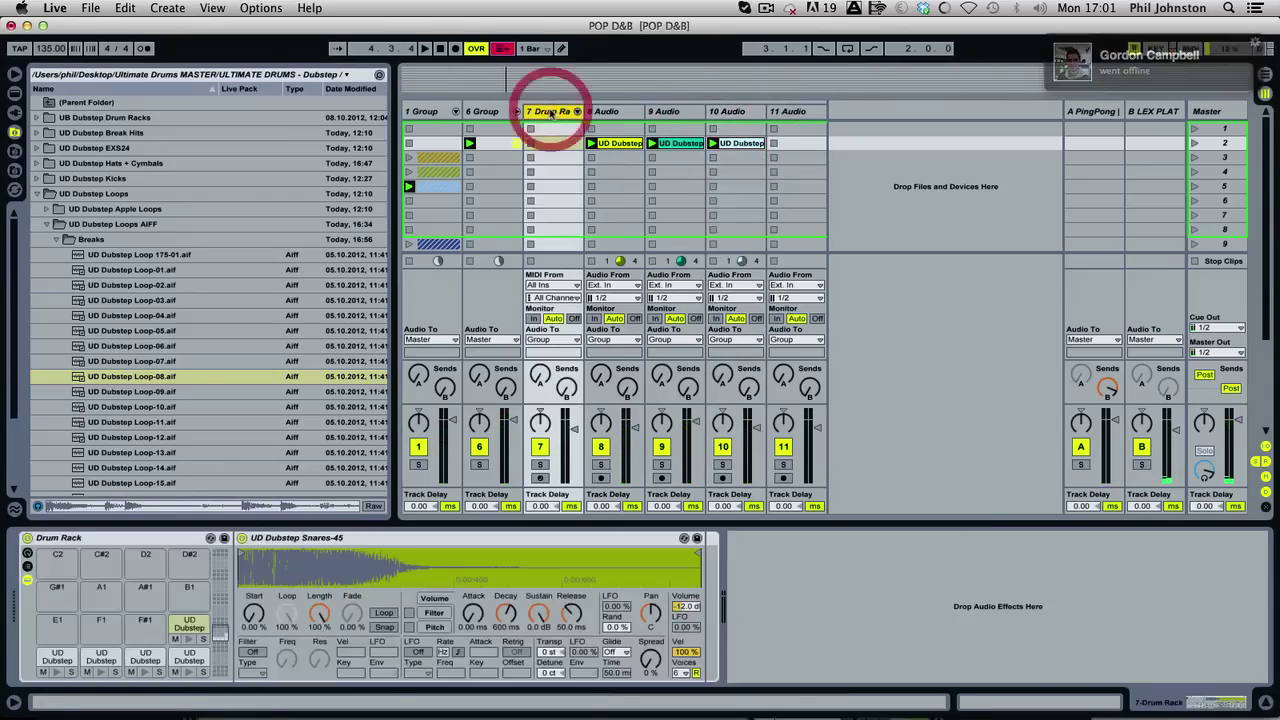
{"action": "left_click", "coordinate": [58, 668]}
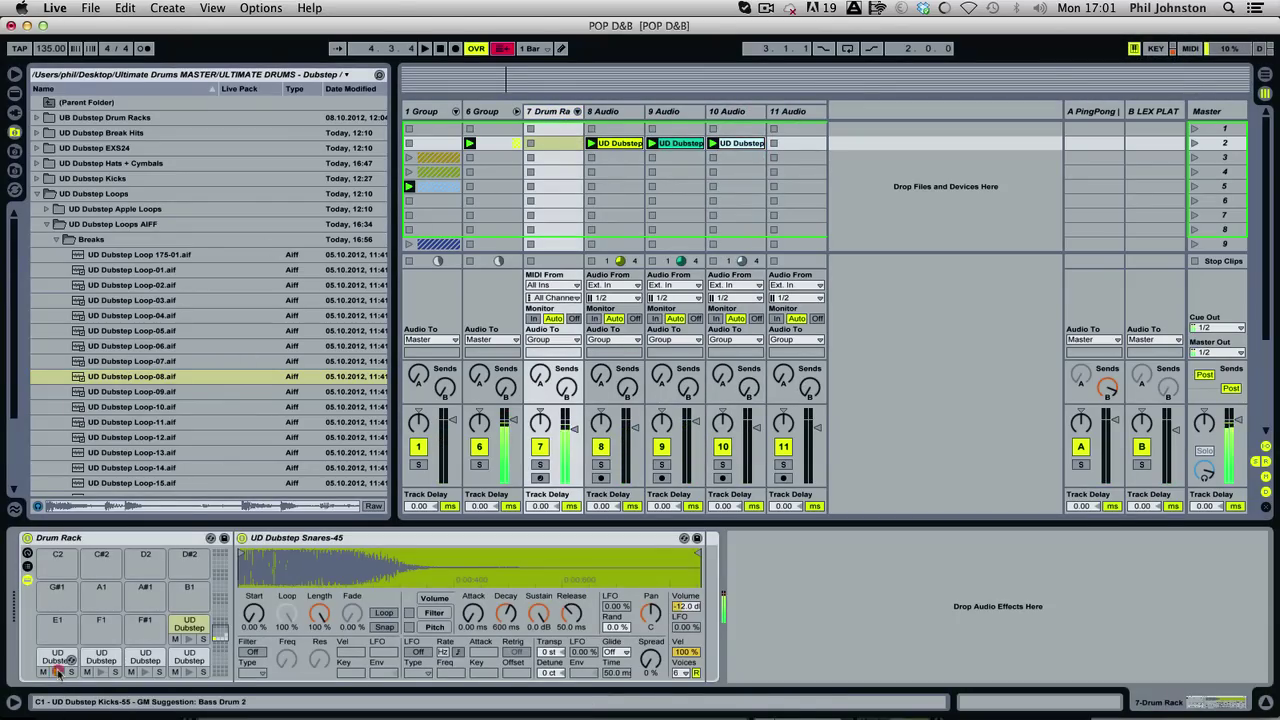
{"action": "double_click", "coordinate": [550, 143]}
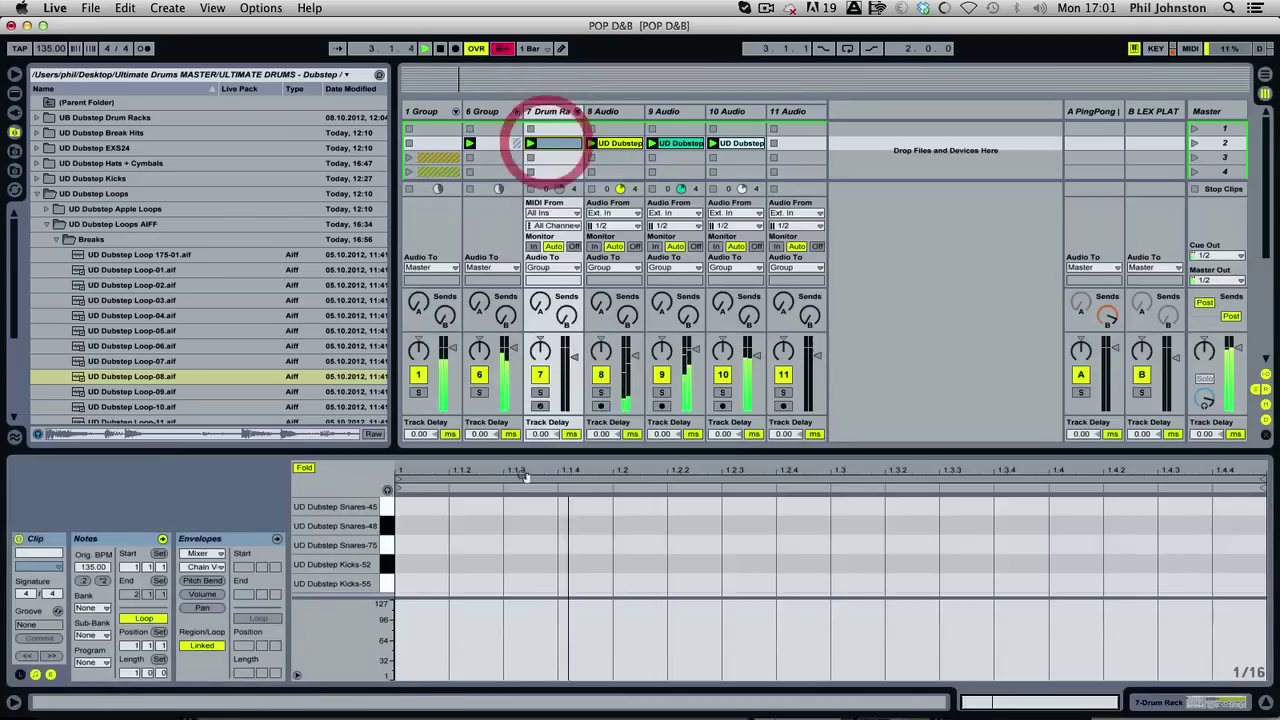
{"action": "double_click", "coordinate": [423, 581]}
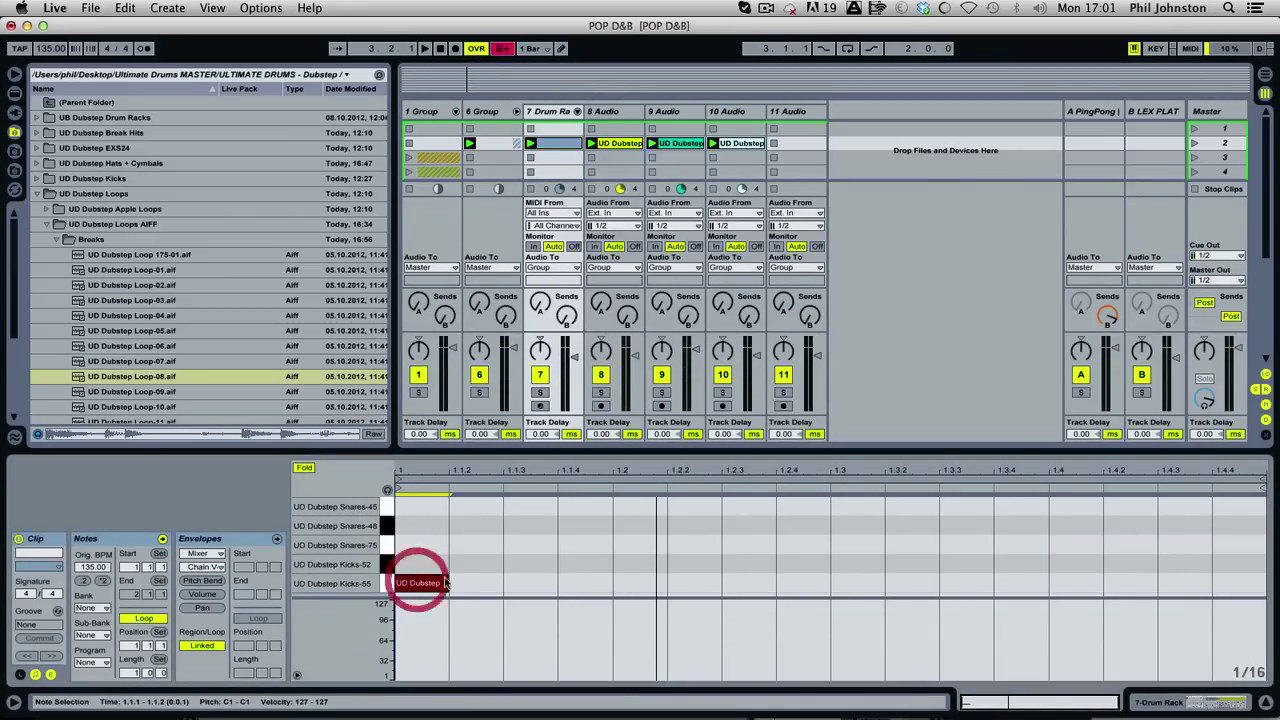
{"action": "left_click_drag", "start_coordinate": [447, 582], "coordinate": [680, 582]}
{"action": "key", "text": "space"}
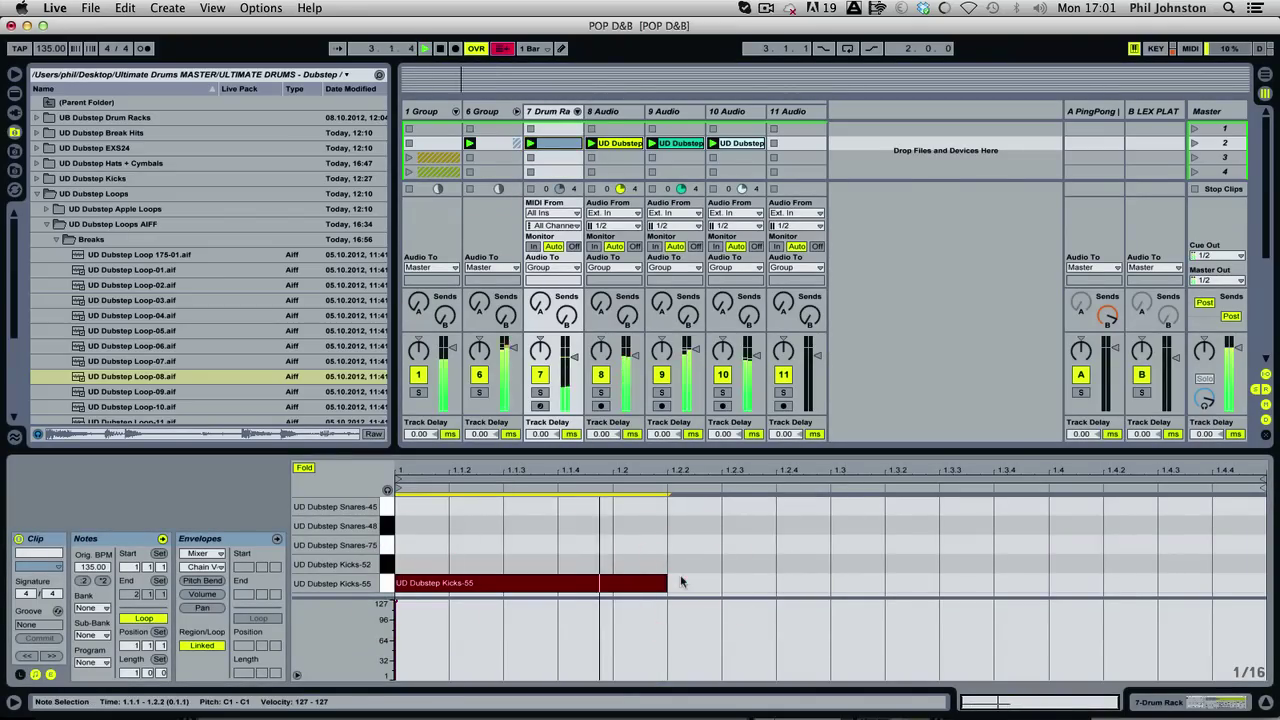
Audition the snares and add a UD Dubstep Snares-75 note from 1.2.1 to 1.3.1 in the Drum Rack clip, checking it in playback.
{"action": "left_click", "coordinate": [380, 529]}
{"action": "left_click", "coordinate": [388, 488]}
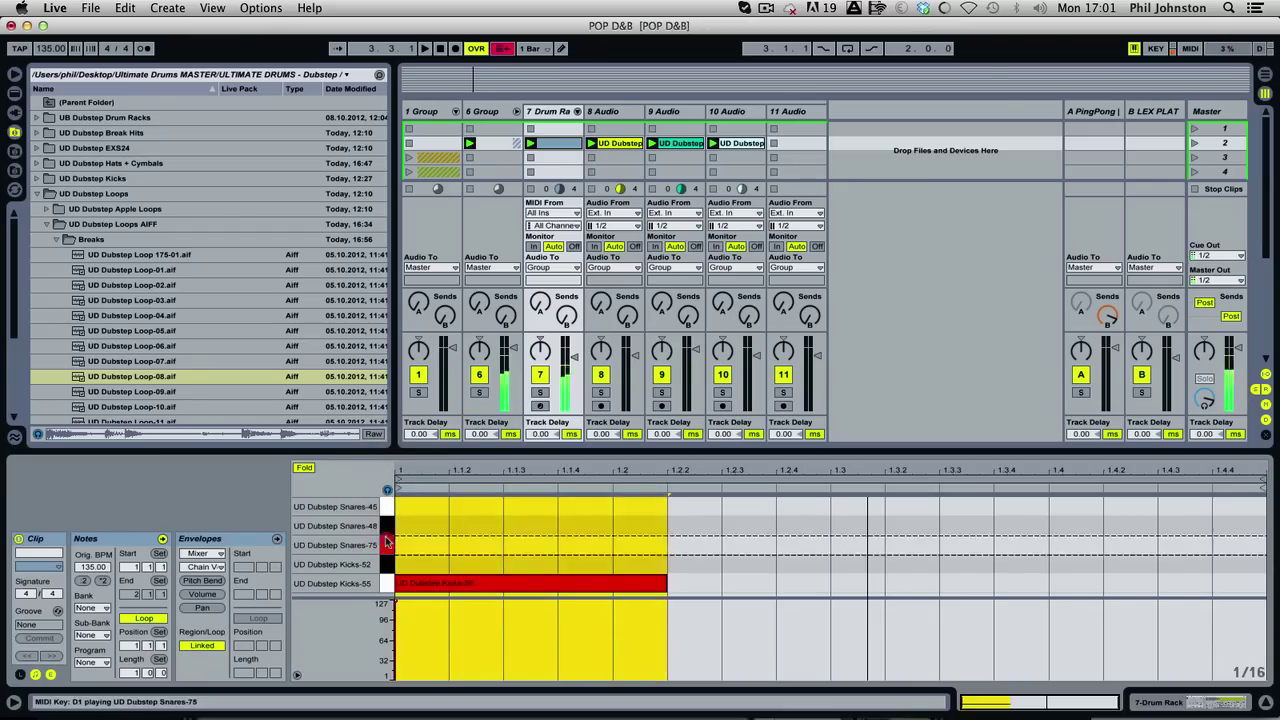
{"action": "left_click", "coordinate": [387, 542]}
{"action": "double_click", "coordinate": [692, 545]}
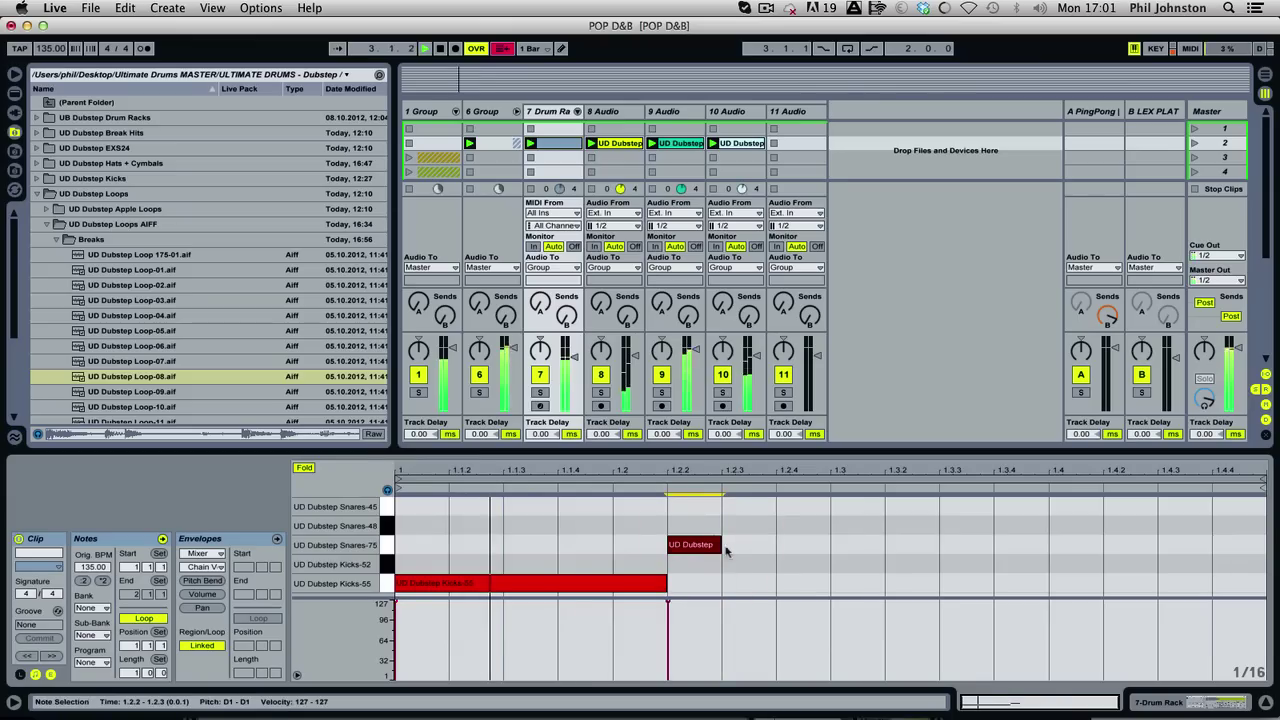
{"action": "left_click_drag", "start_coordinate": [692, 545], "coordinate": [835, 548]}
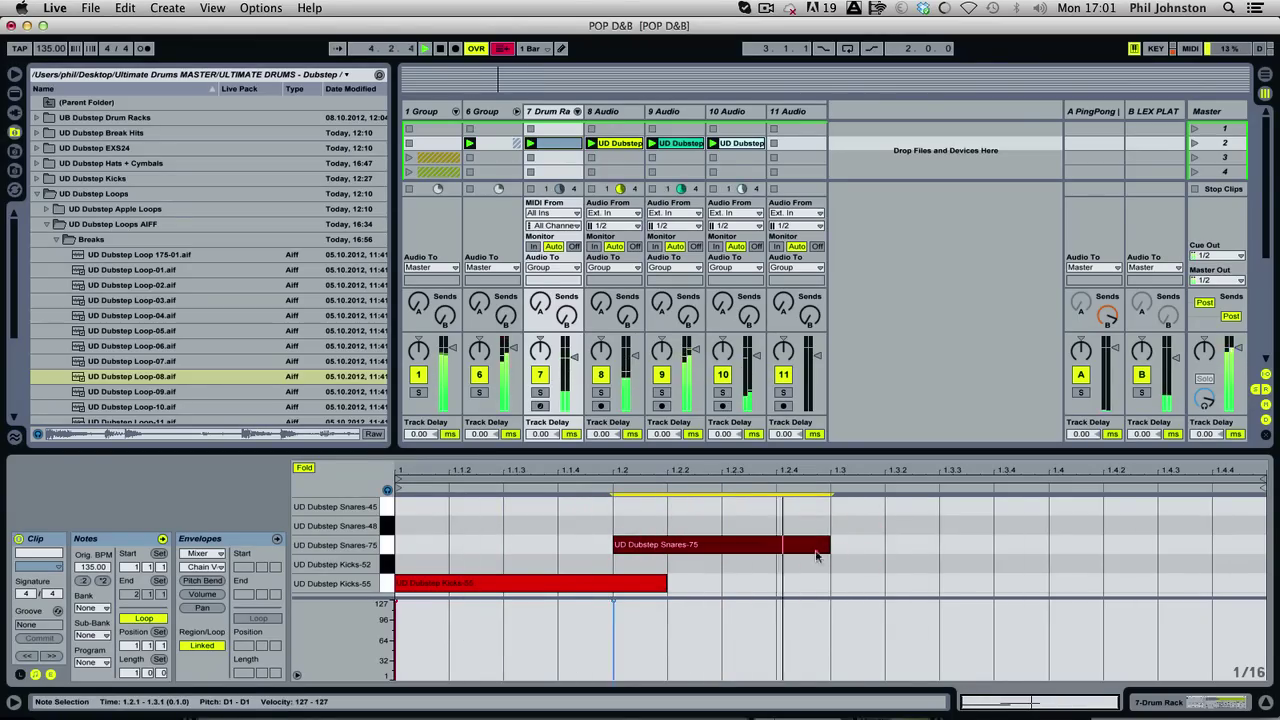
{"action": "key", "text": "space"}
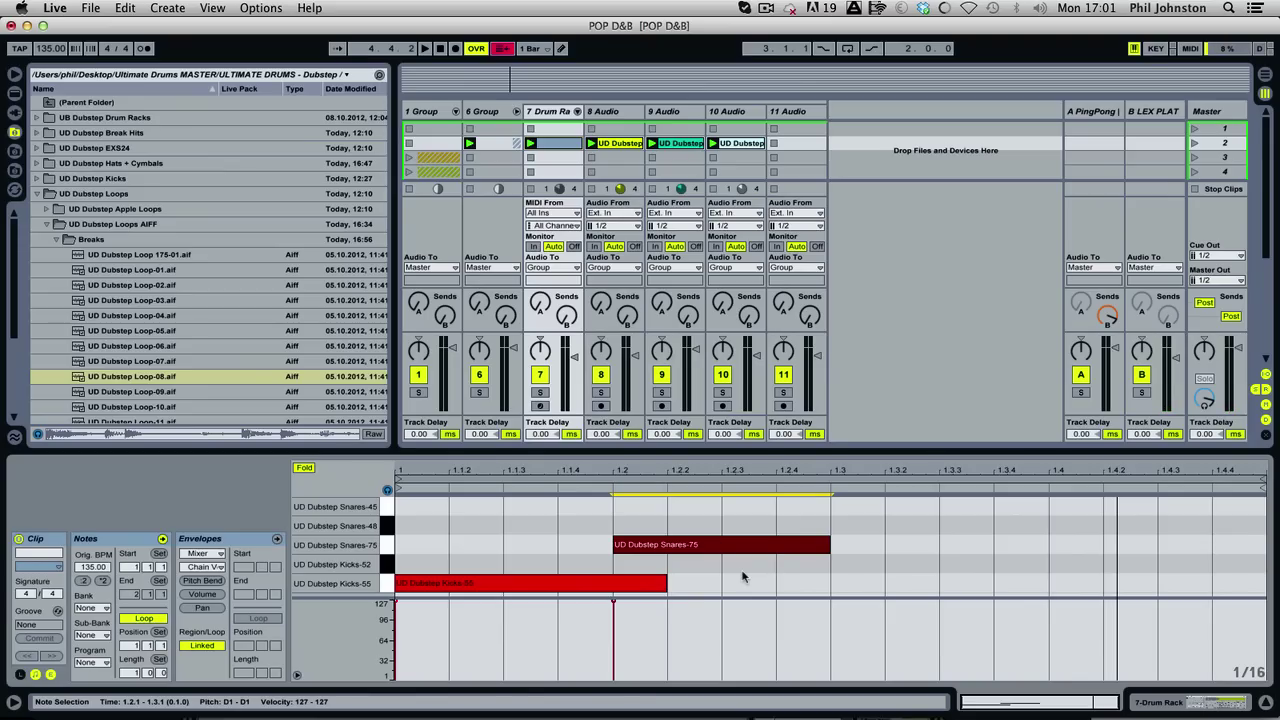
{"action": "key", "text": "space"}
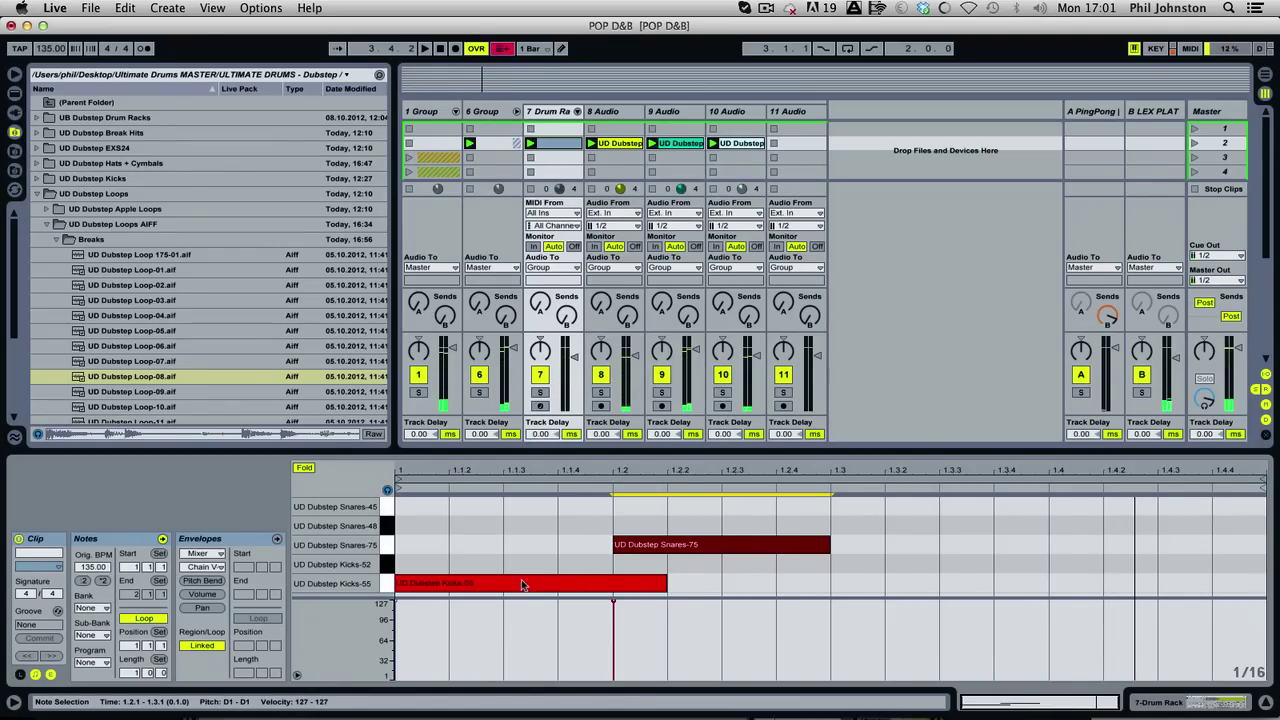
Add UD Dubstep Kicks-55 notes from 1.2.4 to 1.3.3 and 1.3.3 to 1.4.2, and copy the Snares-75 note to 1.4.1.
{"action": "left_click_drag", "start_coordinate": [523, 583], "coordinate": [919, 607], "text": "alt"}
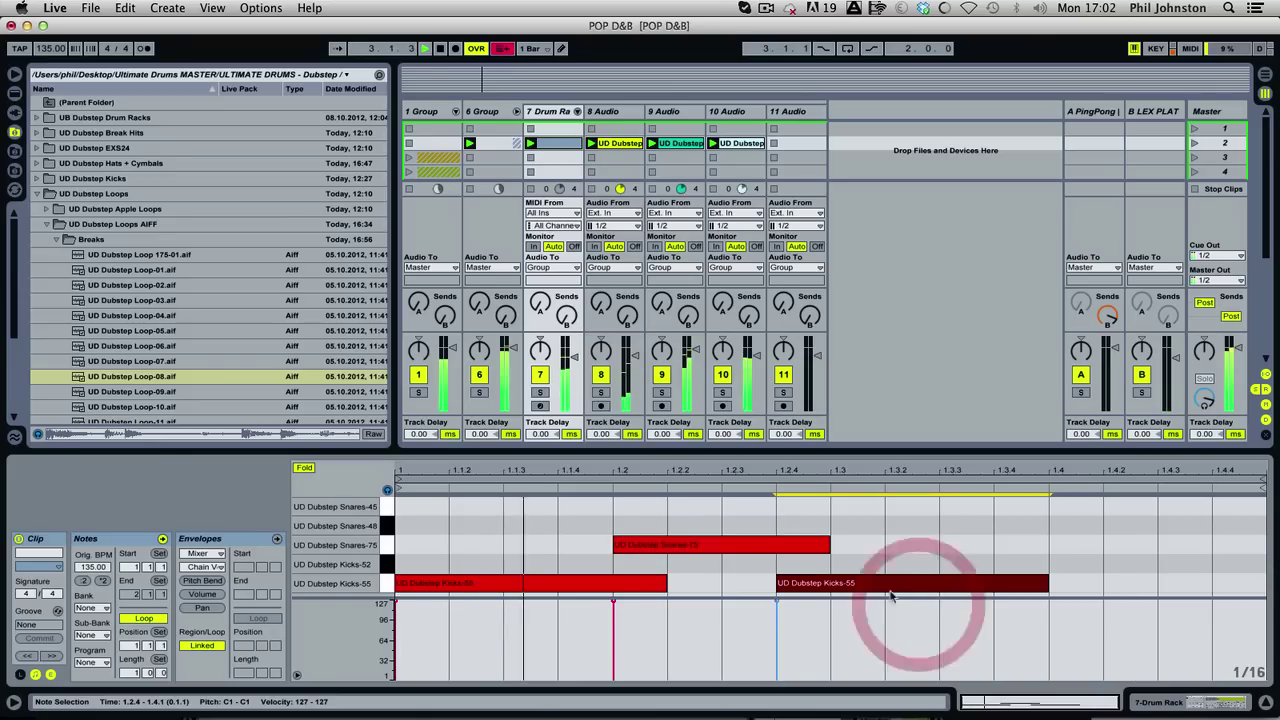
{"action": "left_click_drag", "start_coordinate": [1048, 583], "coordinate": [957, 590]}
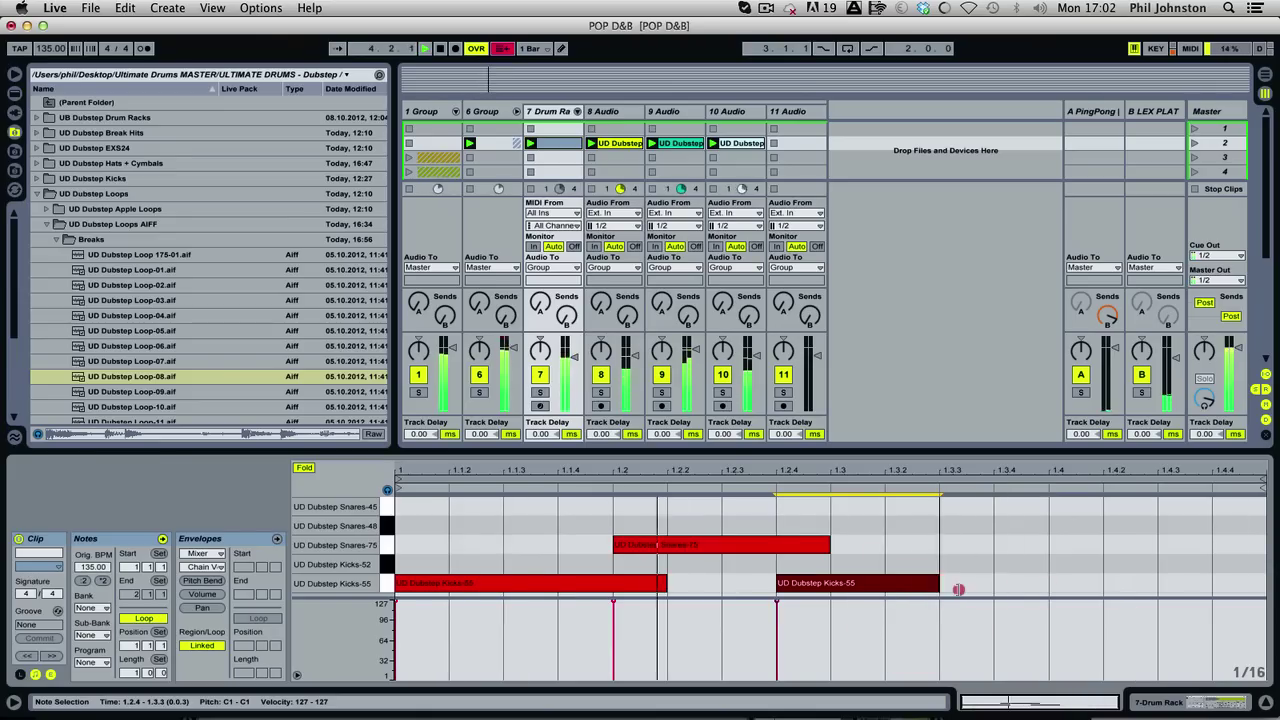
{"action": "key", "text": "super+d"}
{"action": "left_click", "coordinate": [1016, 590]}
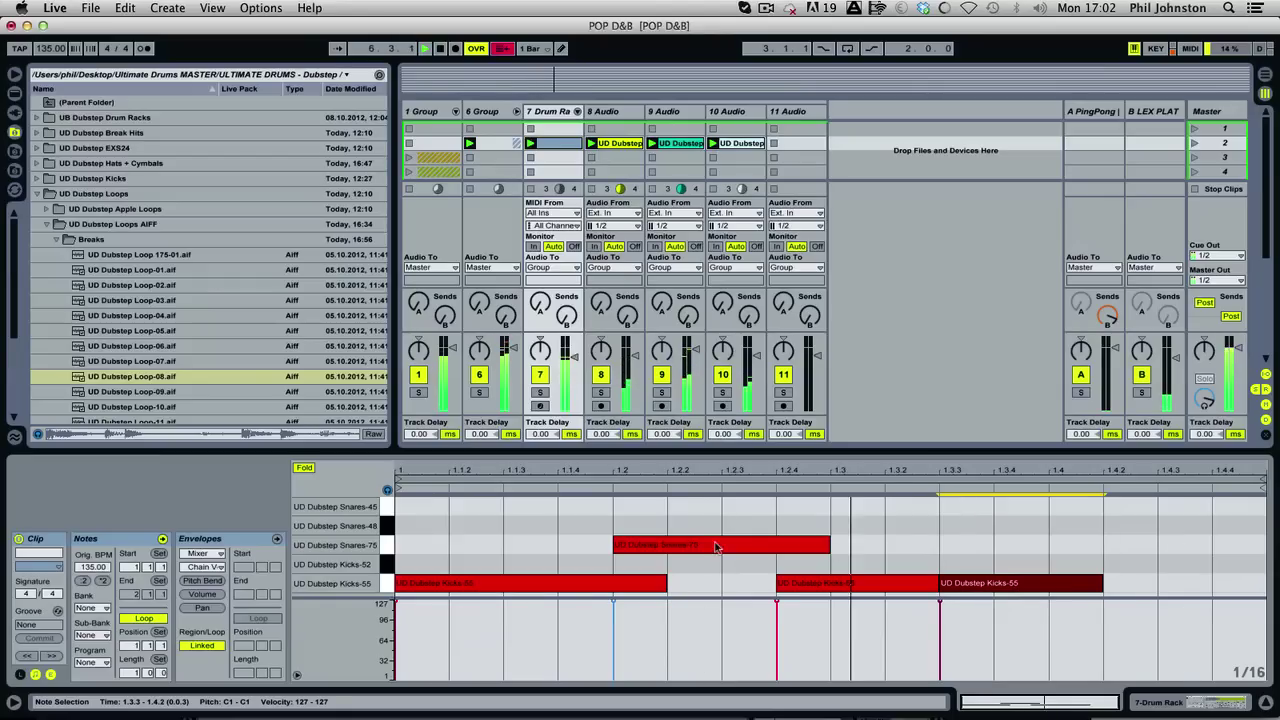
{"action": "left_click_drag", "start_coordinate": [712, 546], "coordinate": [1140, 543]}
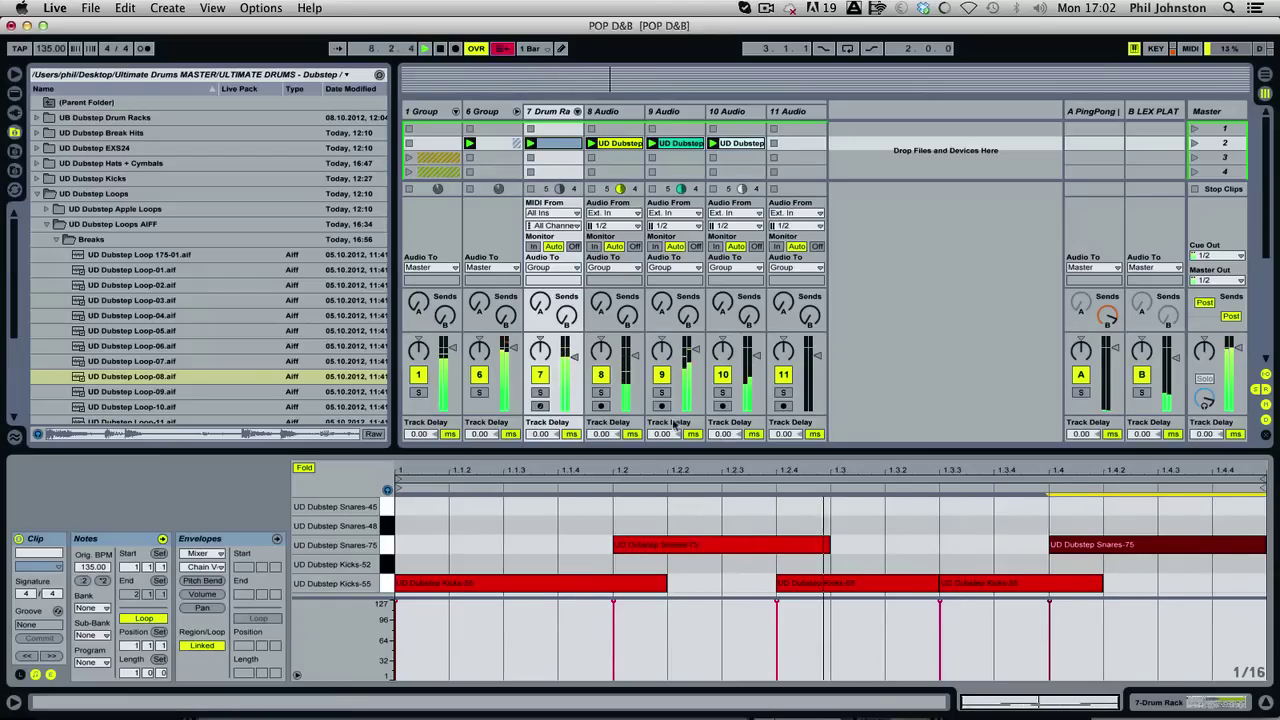
Solo the Drum Rack, 8 Audio and 9 Audio tracks together and play them to hear the layers.
{"action": "left_click", "coordinate": [540, 392]}
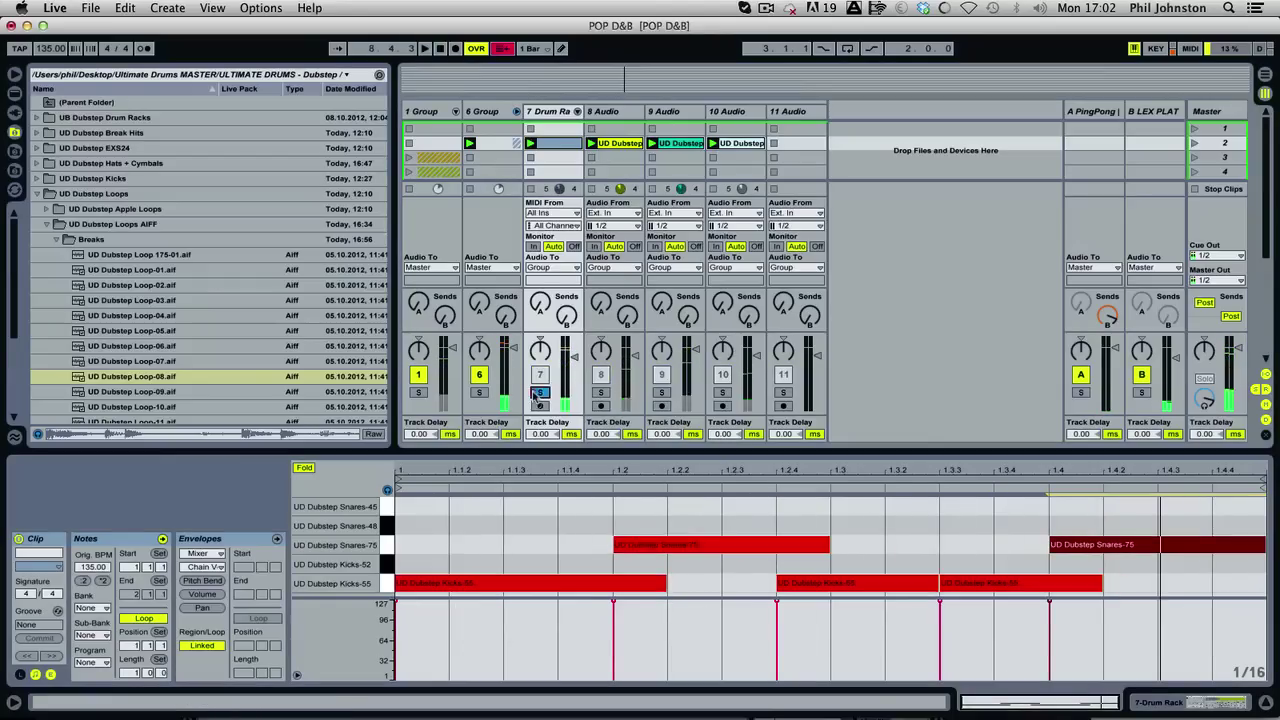
{"action": "left_click", "coordinate": [600, 393]}
{"action": "key", "text": "space"}
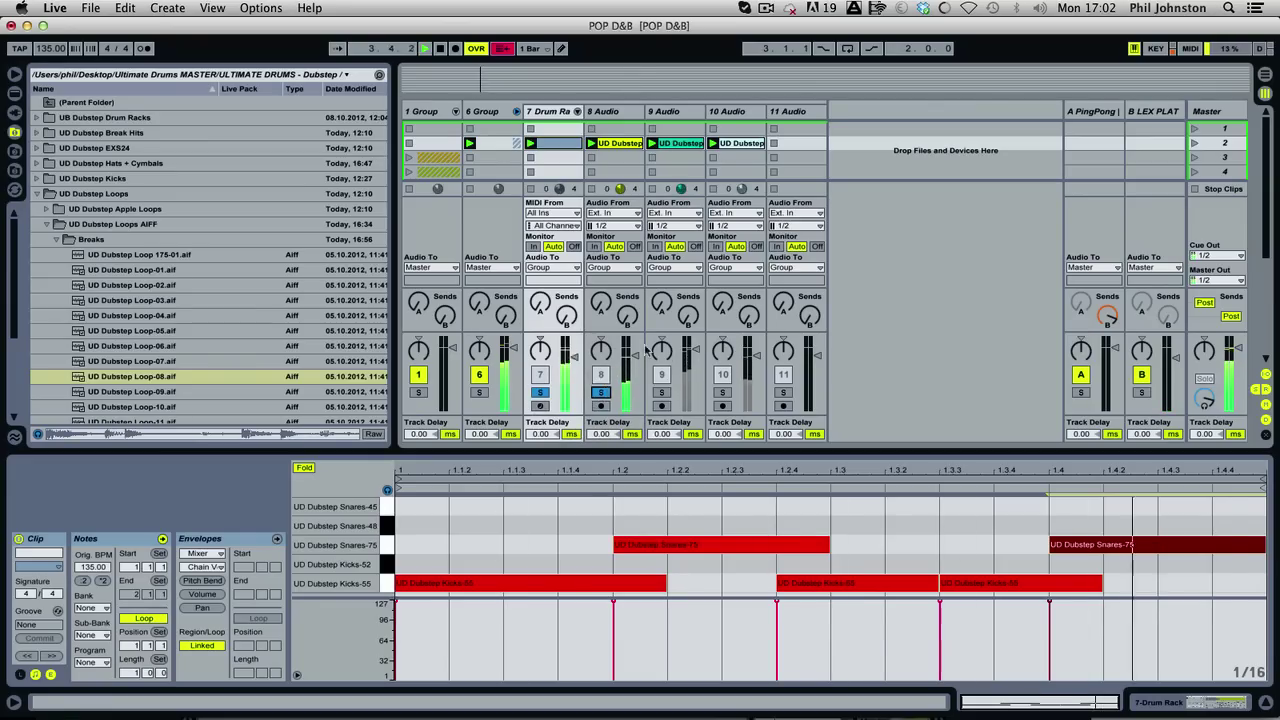
{"action": "left_click", "coordinate": [662, 393]}
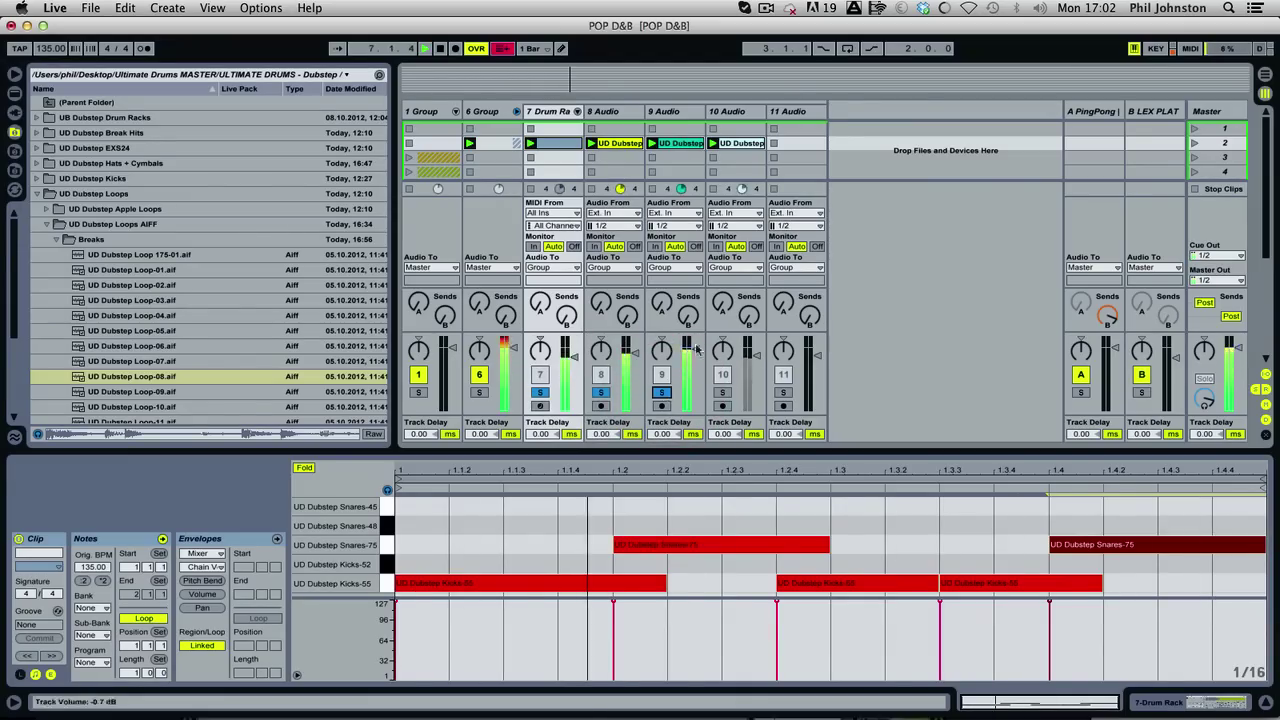
Draw the clip volume envelope of 9 Audio's second-slot clip down to silence from 1.2.4 to 1.4.1.
{"action": "left_click", "coordinate": [680, 143]}
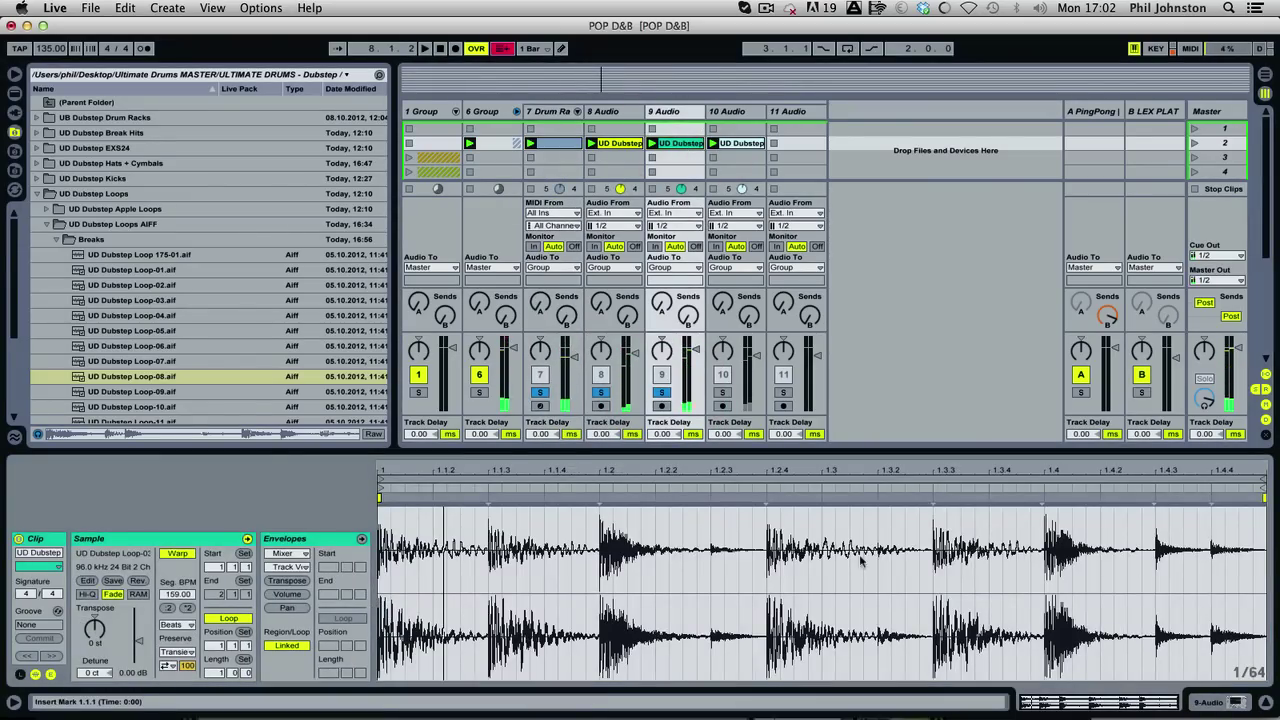
{"action": "left_click", "coordinate": [287, 594]}
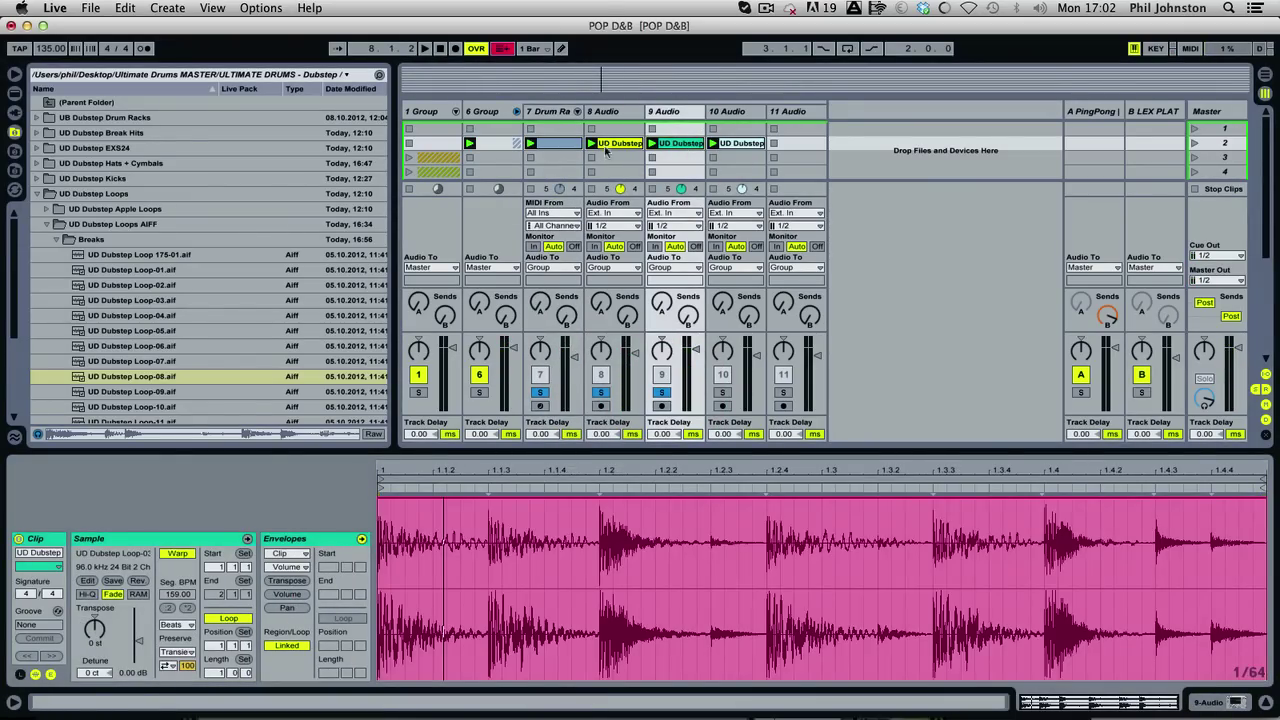
{"action": "left_click", "coordinate": [561, 49]}
{"action": "key", "text": "space"}
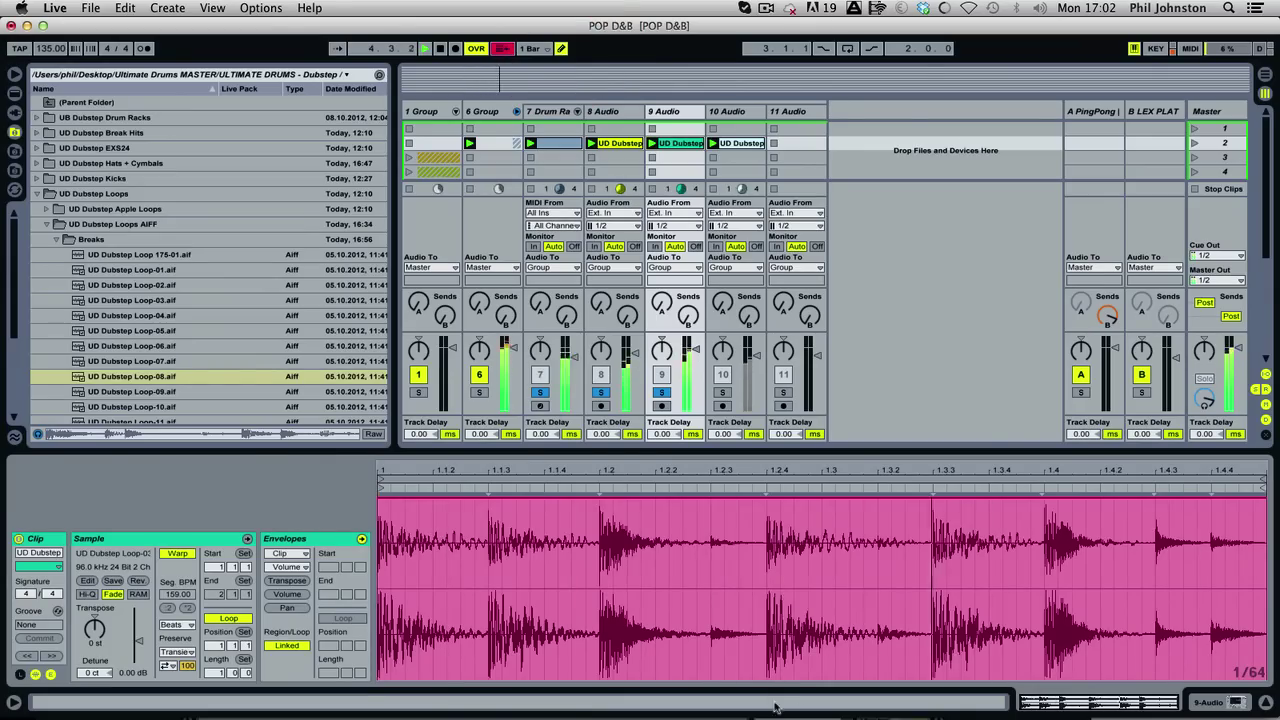
{"action": "left_click_drag", "start_coordinate": [768, 680], "coordinate": [1046, 680]}
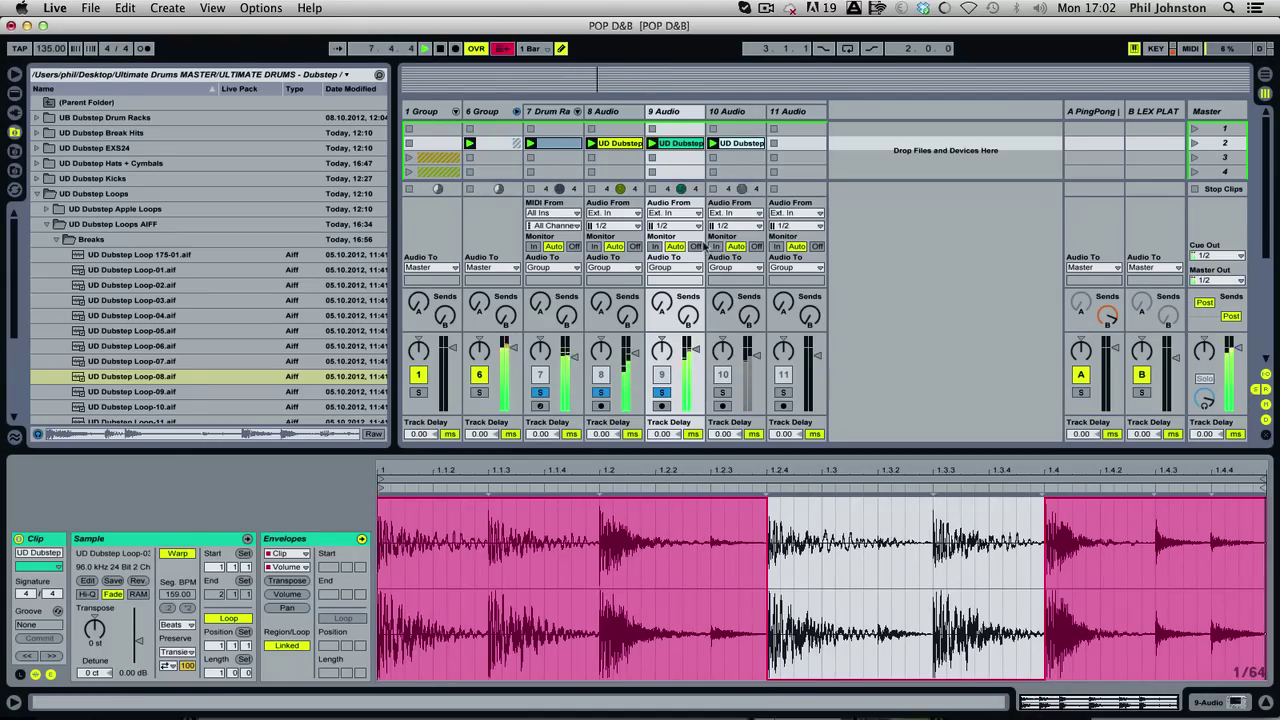
Turn off transient looping for 9 Audio's clip, set its transient envelope to 66 and play the result.
{"action": "left_click", "coordinate": [167, 667]}
{"action": "left_click", "coordinate": [170, 676]}
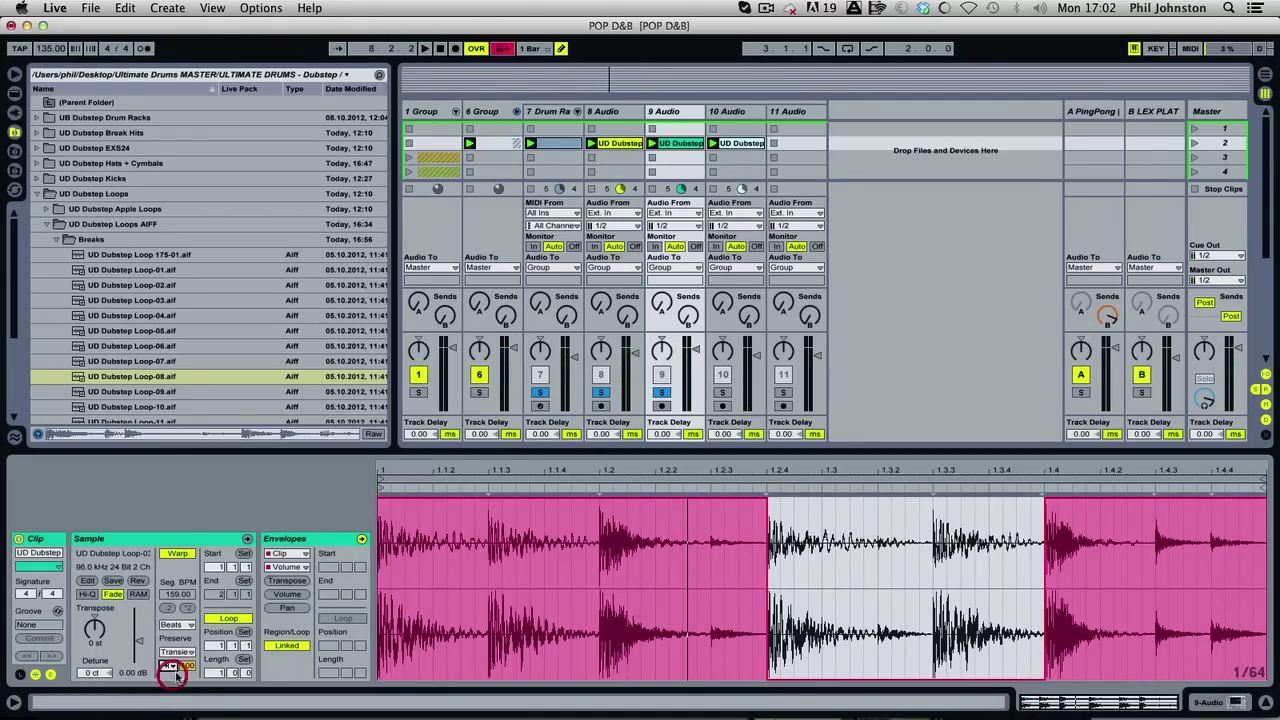
{"action": "left_click_drag", "start_coordinate": [188, 666], "coordinate": [188, 700]}
{"action": "key", "text": "space"}
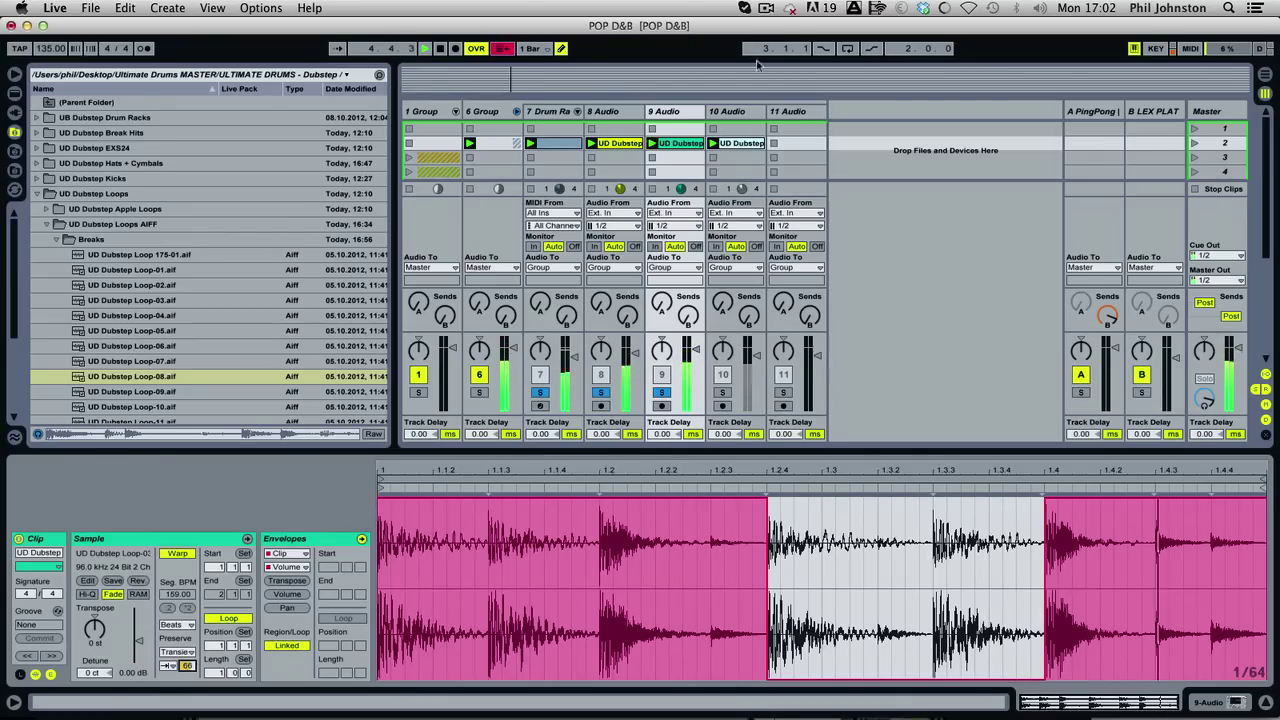
Clear the solos on tracks 7, 8 and 9, then listen to 10 Audio's second-slot clip soloed and unsolo it.
{"action": "left_click", "coordinate": [662, 392]}
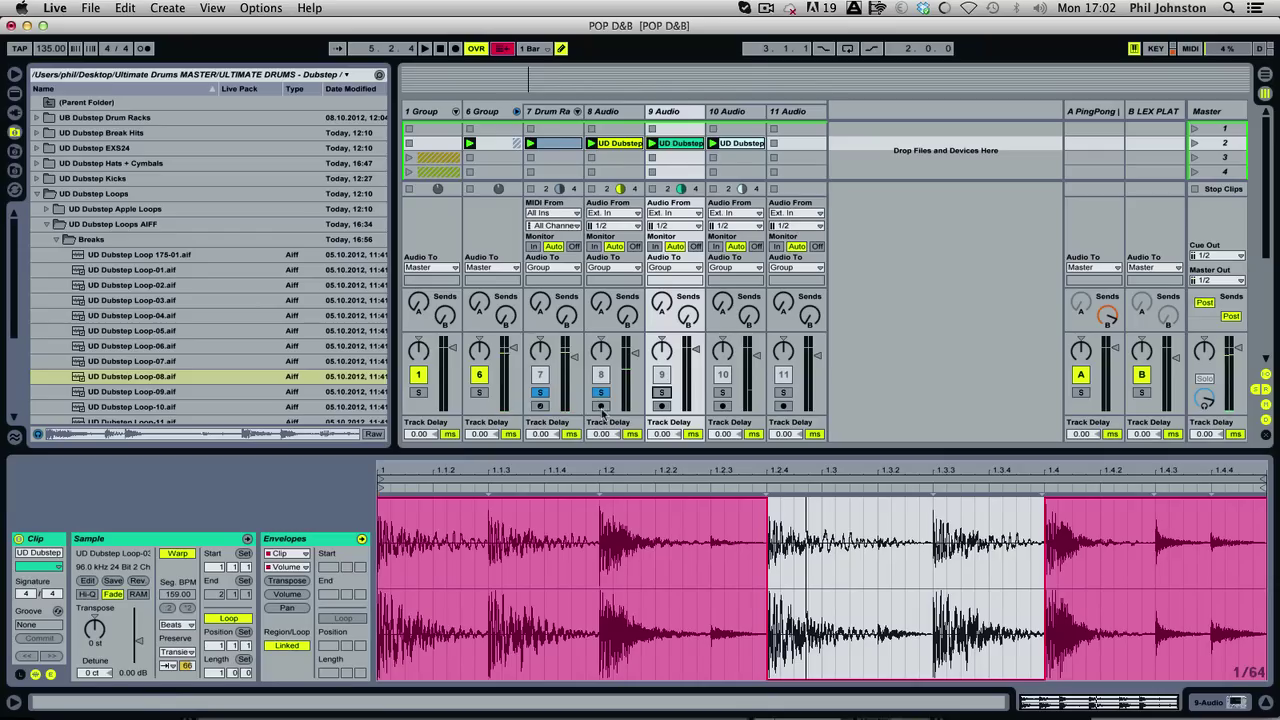
{"action": "left_click", "coordinate": [600, 392]}
{"action": "left_click", "coordinate": [540, 392]}
{"action": "left_click", "coordinate": [722, 392]}
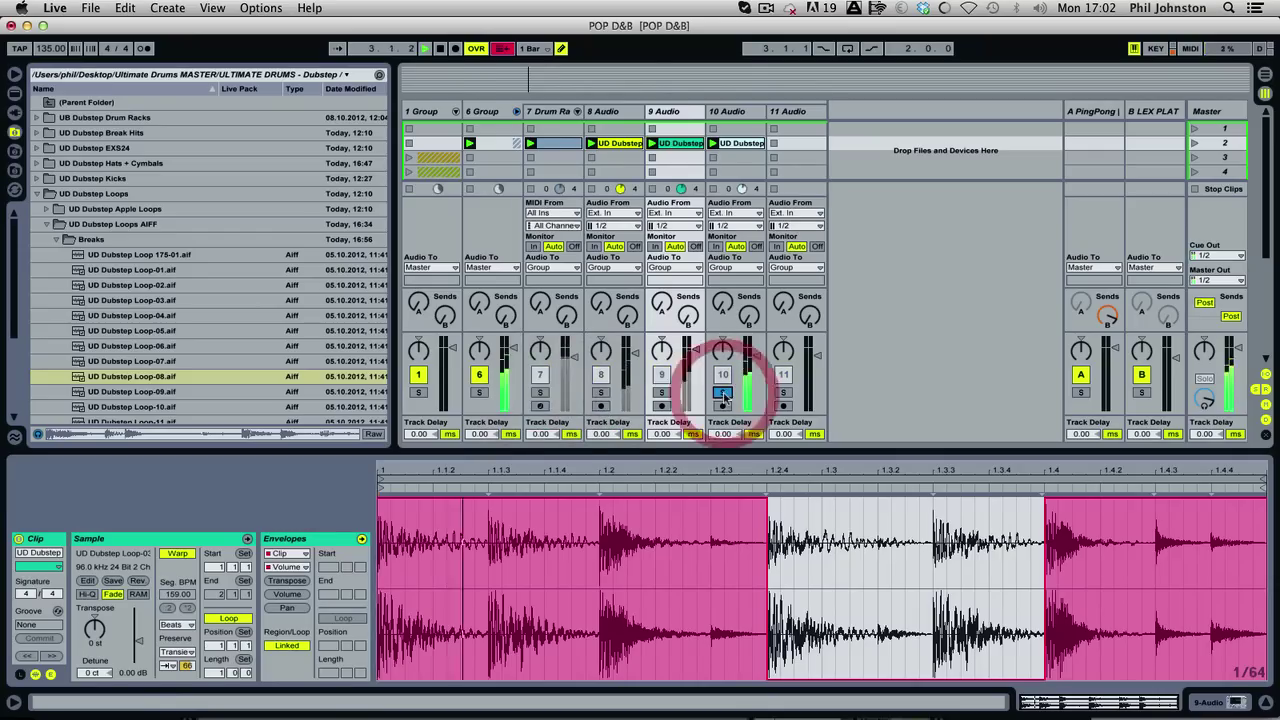
{"action": "left_click", "coordinate": [748, 145]}
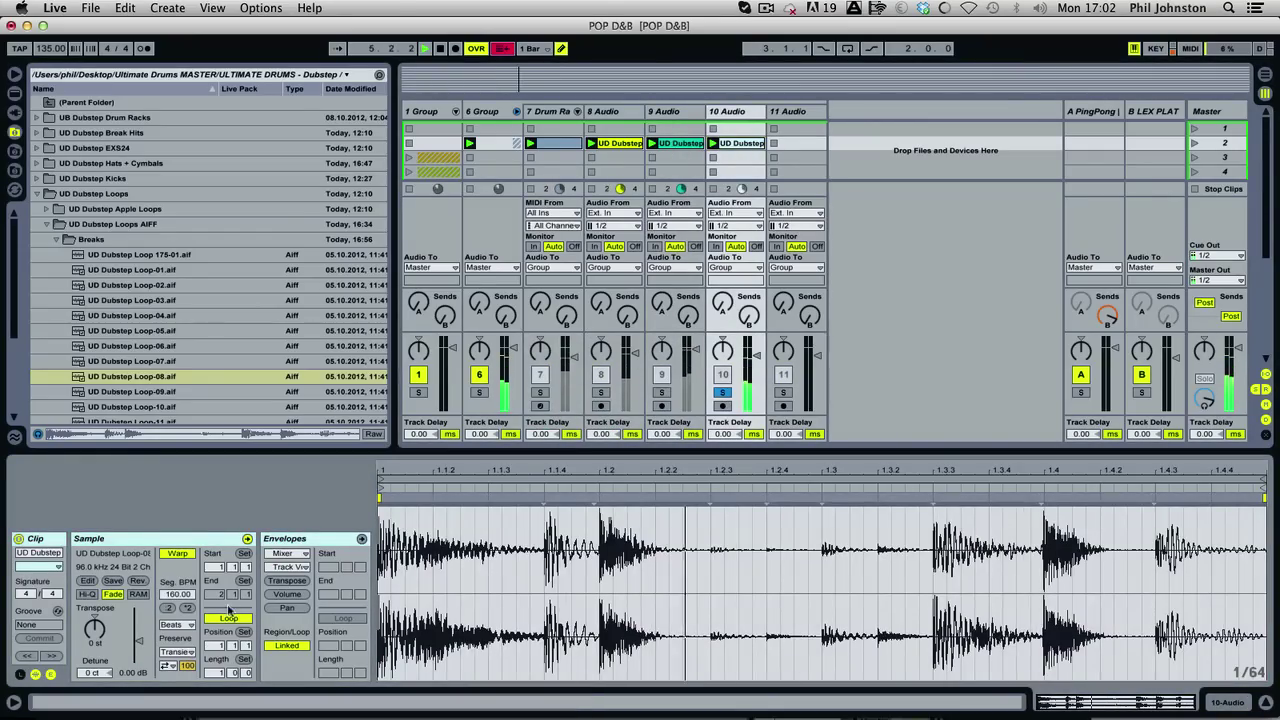
{"action": "left_click", "coordinate": [720, 391]}
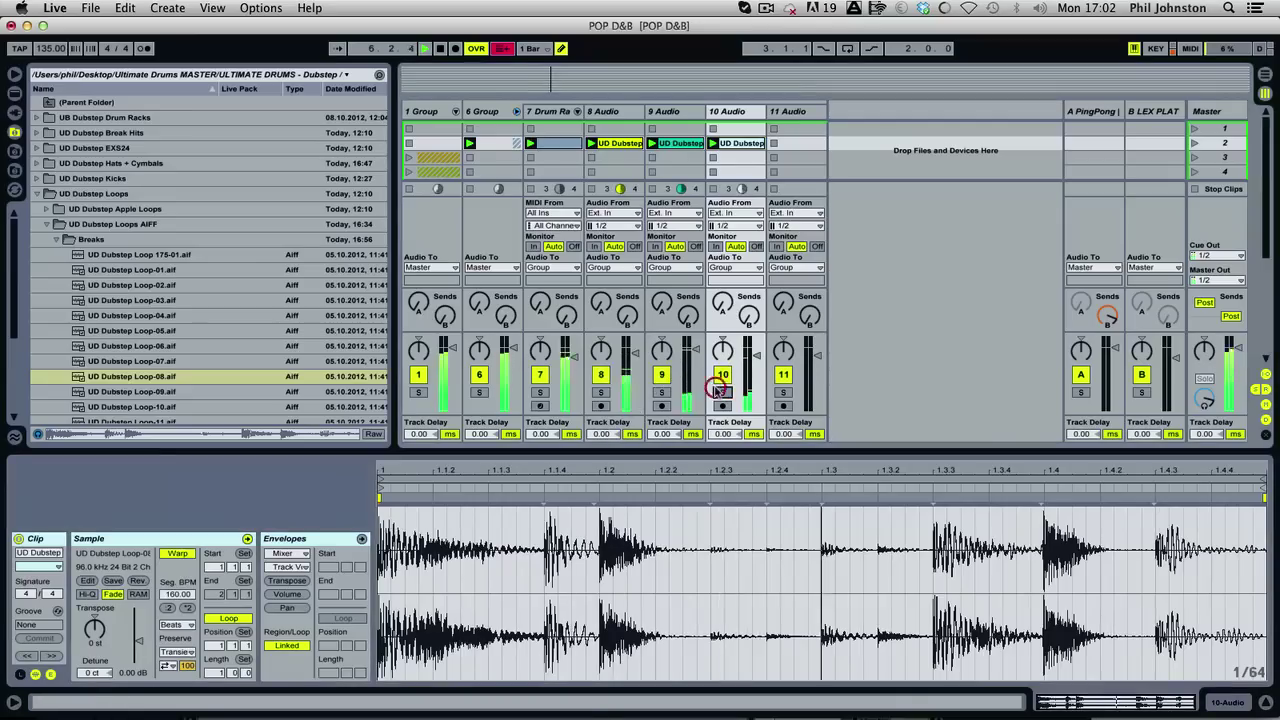
Audition the break loops from UD Dubstep Loop-09 onward, load UD Dubstep Loop-13 into 11 Audio's second clip slot and launch it.
{"action": "scroll", "coordinate": [149, 333], "scroll_direction": "down", "scroll_amount": 5}
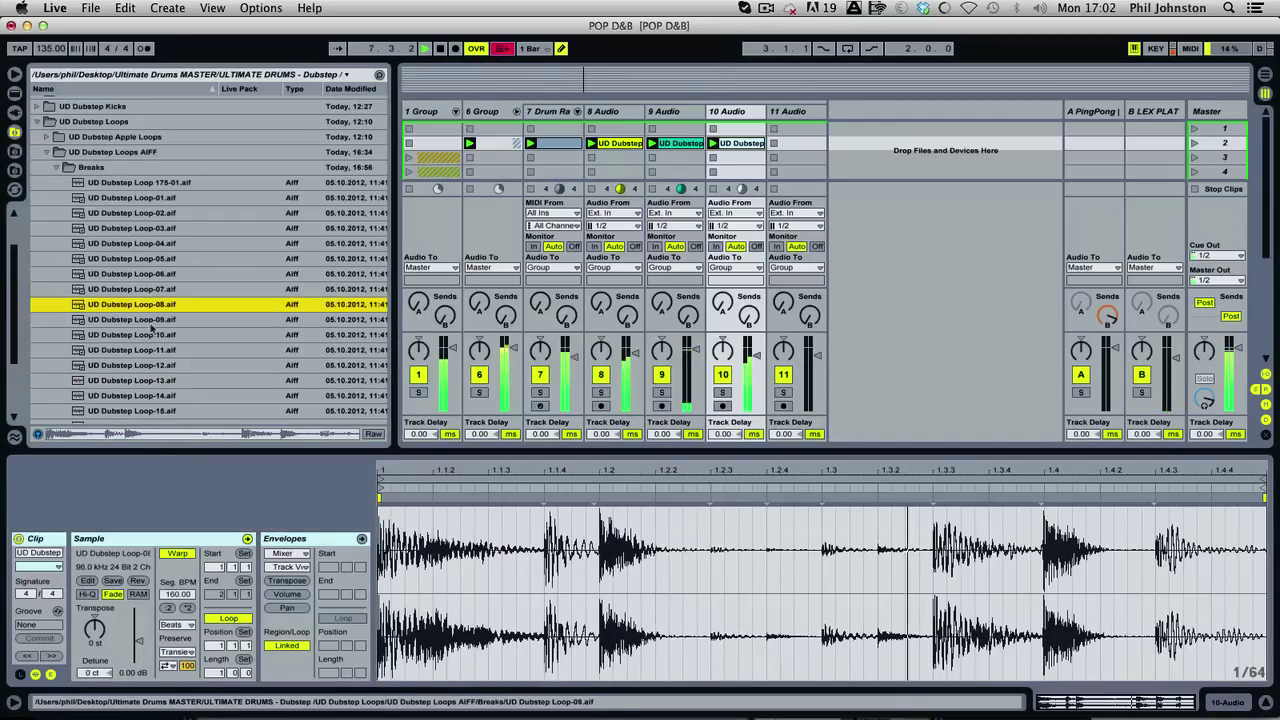
{"action": "key", "text": "space"}
{"action": "left_click", "coordinate": [154, 324]}
{"action": "key", "text": "Down"}
{"action": "key", "text": "Down"}
{"action": "key", "text": "Down"}
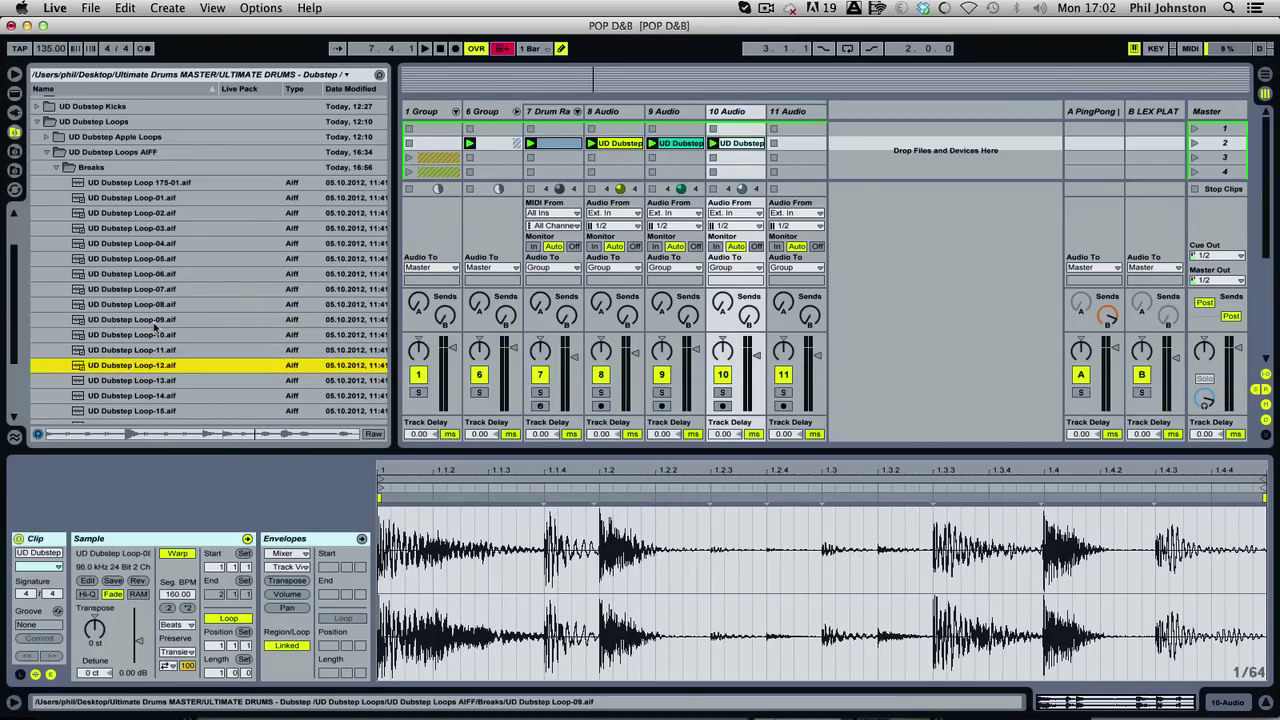
{"action": "key", "text": "Down"}
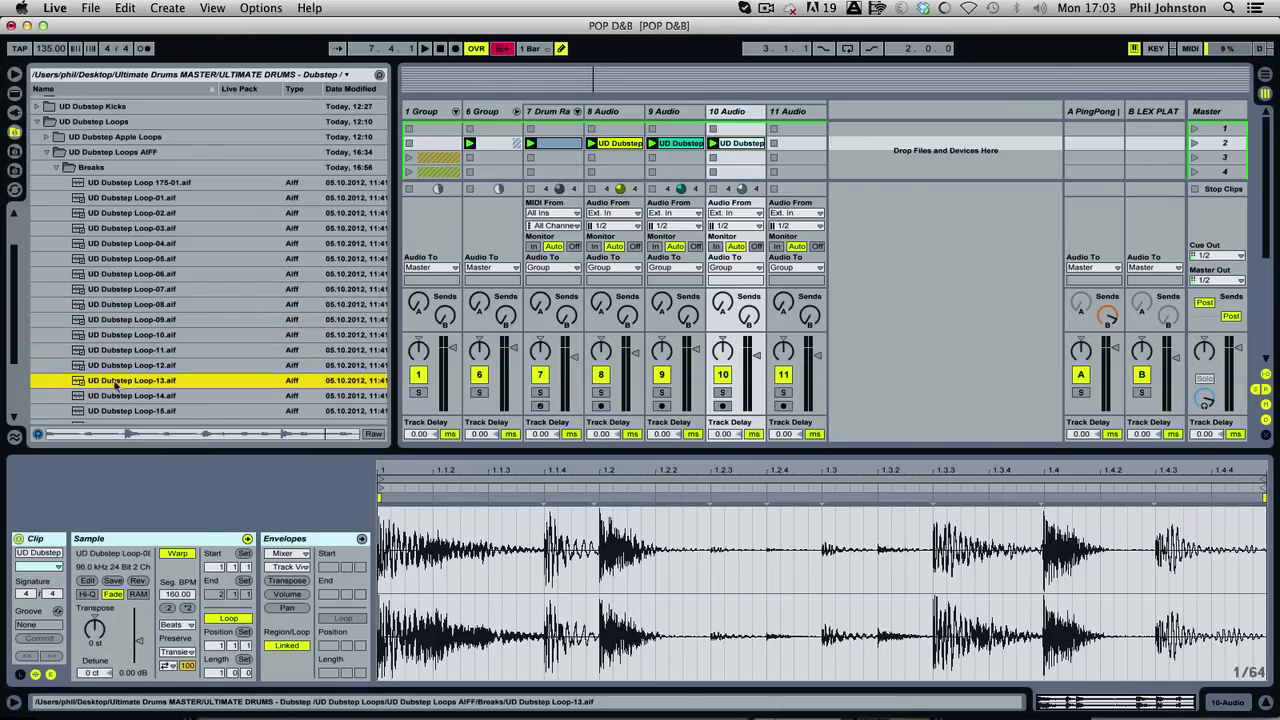
{"action": "left_click_drag", "start_coordinate": [115, 385], "coordinate": [795, 143]}
{"action": "left_click", "coordinate": [773, 143]}
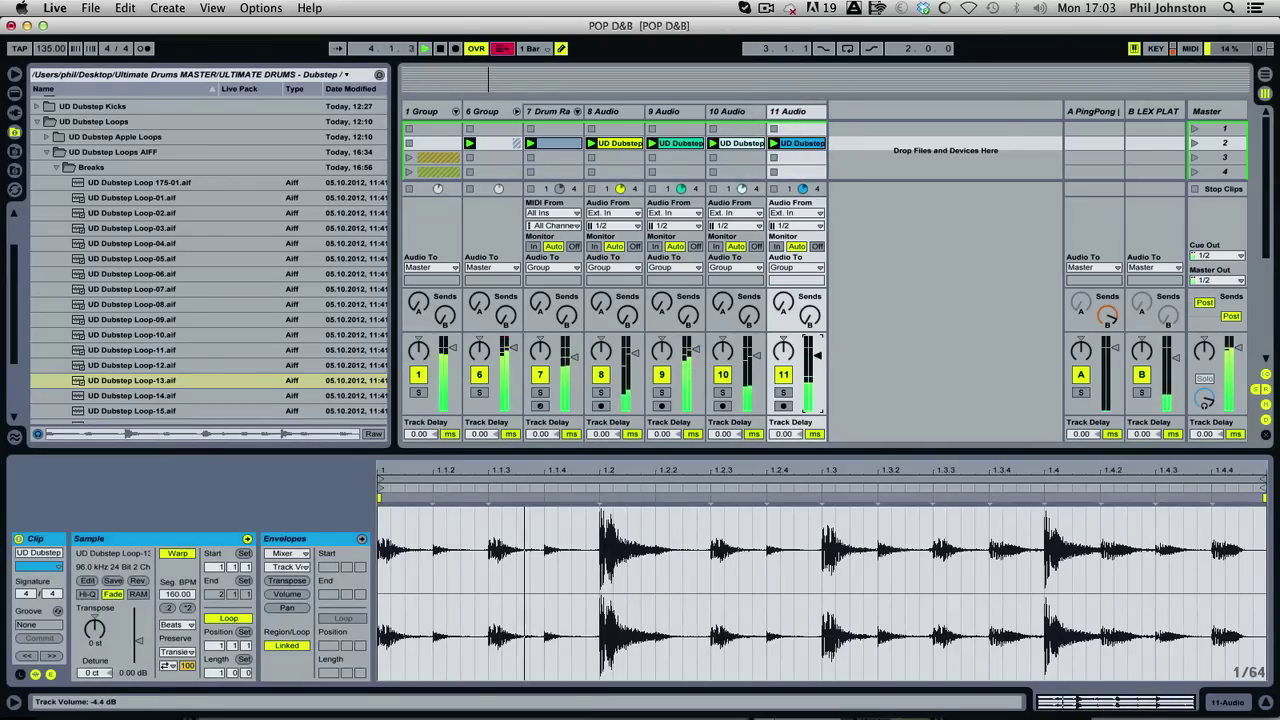
With 9 Audio soloed, enable its Auto Filter and set the cutoff to 143 Hz and Q to 0.27, then unsolo the track.
{"action": "left_click", "coordinate": [661, 392]}
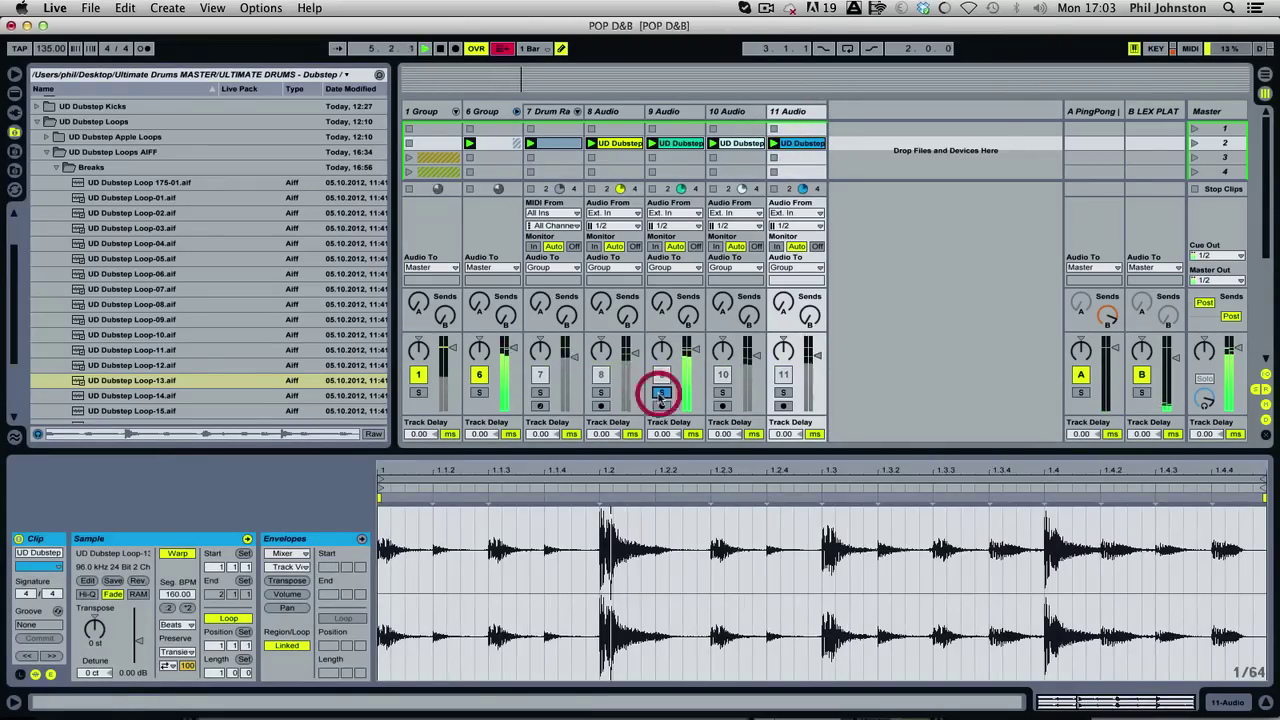
{"action": "left_click", "coordinate": [667, 111]}
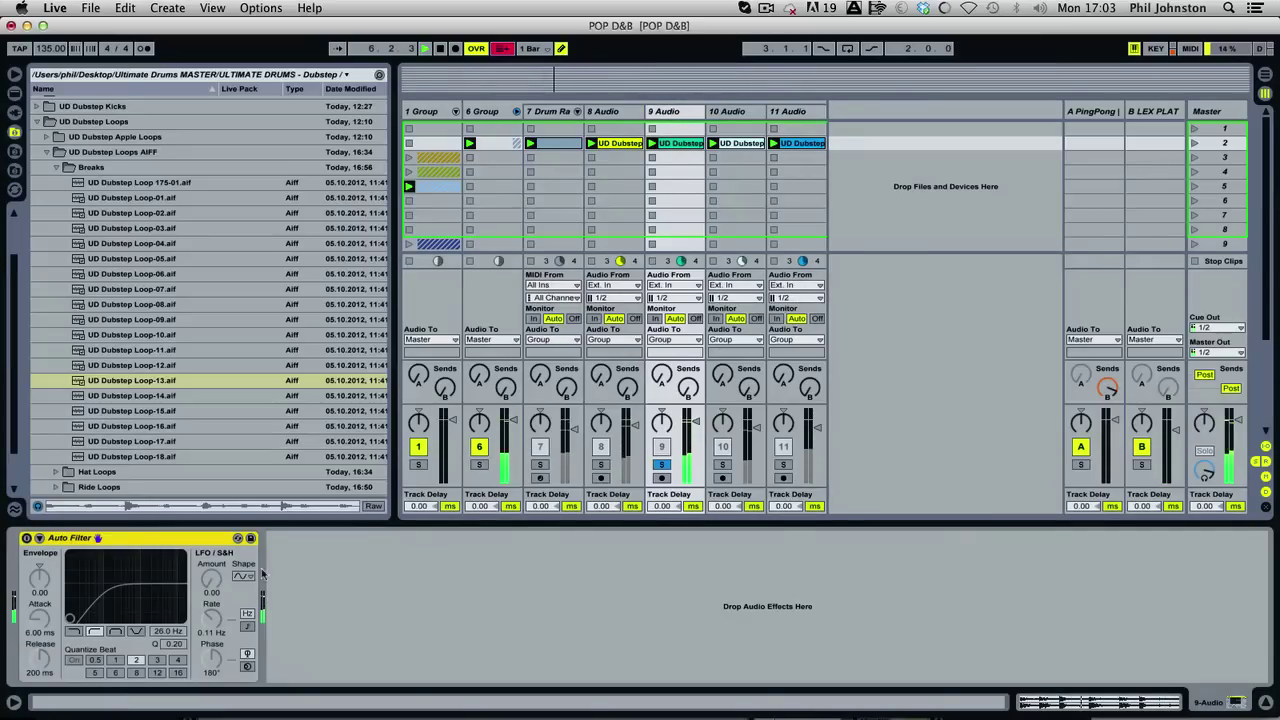
{"action": "left_click", "coordinate": [26, 538]}
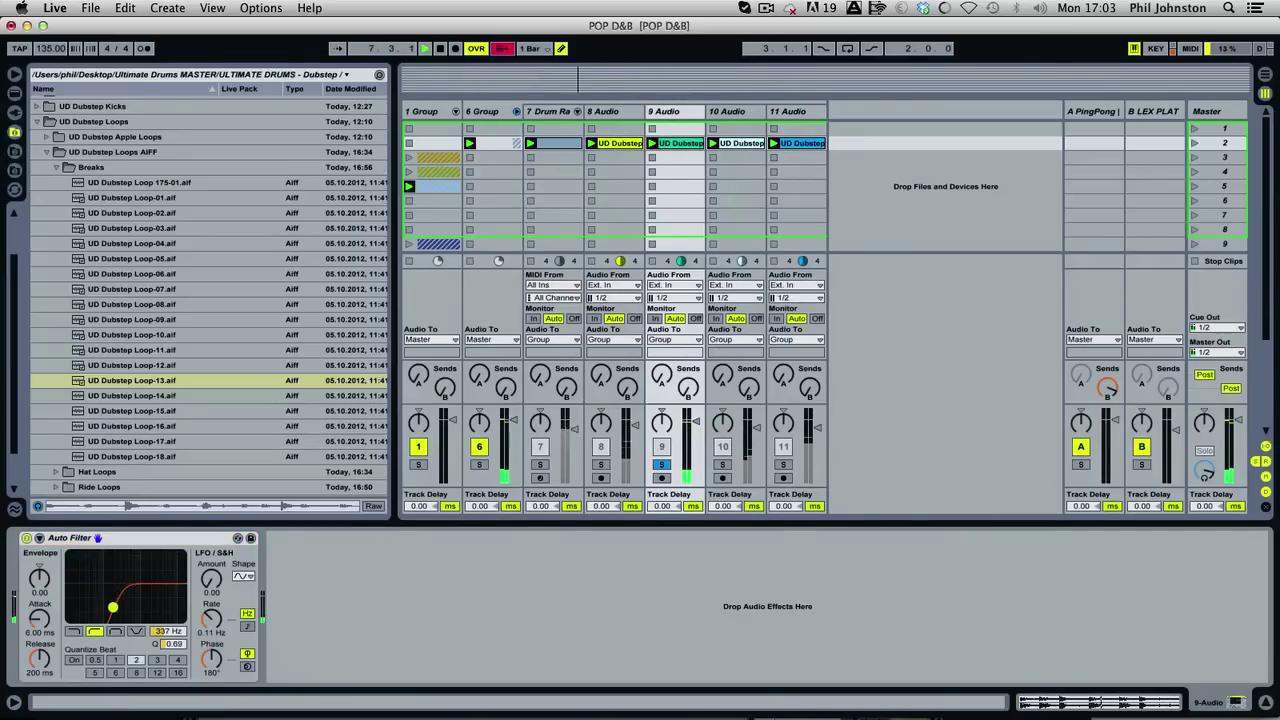
{"action": "left_click_drag", "start_coordinate": [113, 607], "coordinate": [98, 617]}
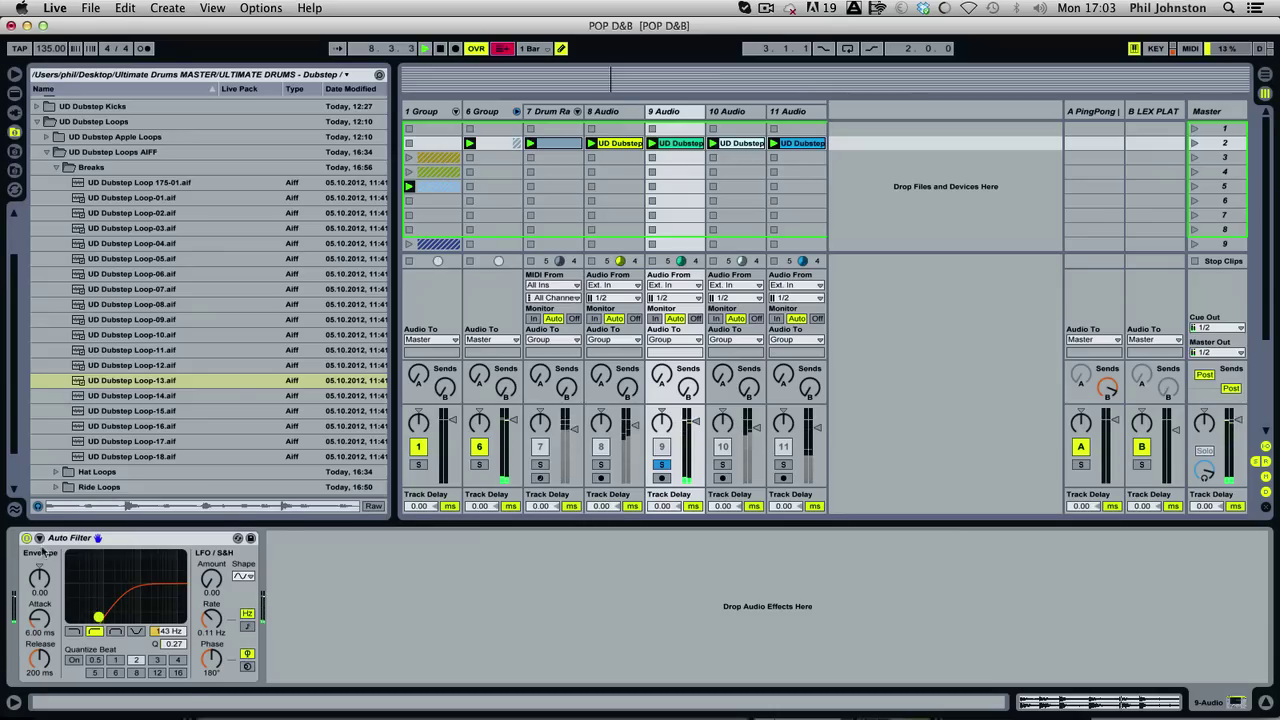
{"action": "left_click", "coordinate": [661, 464]}
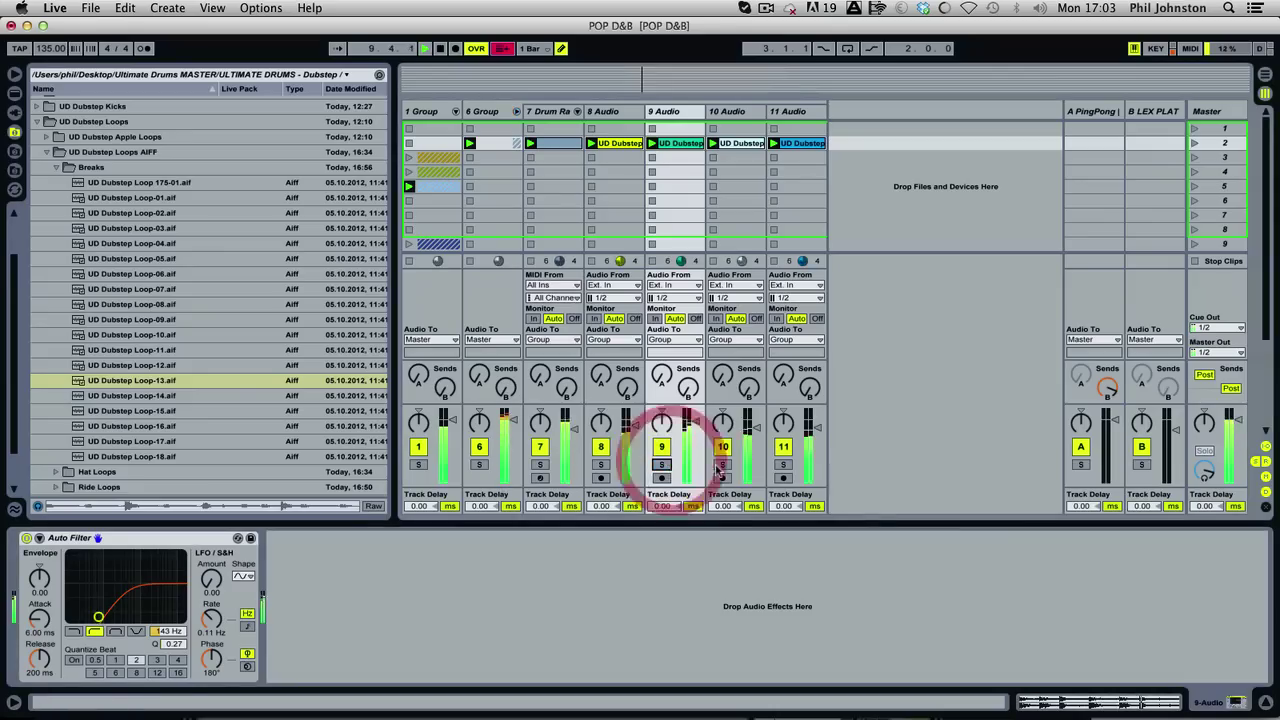
Solo 10 Audio, copy the Auto Filter from 9 Audio onto it and unsolo the track.
{"action": "left_click", "coordinate": [720, 466]}
{"action": "left_click", "coordinate": [727, 111]}
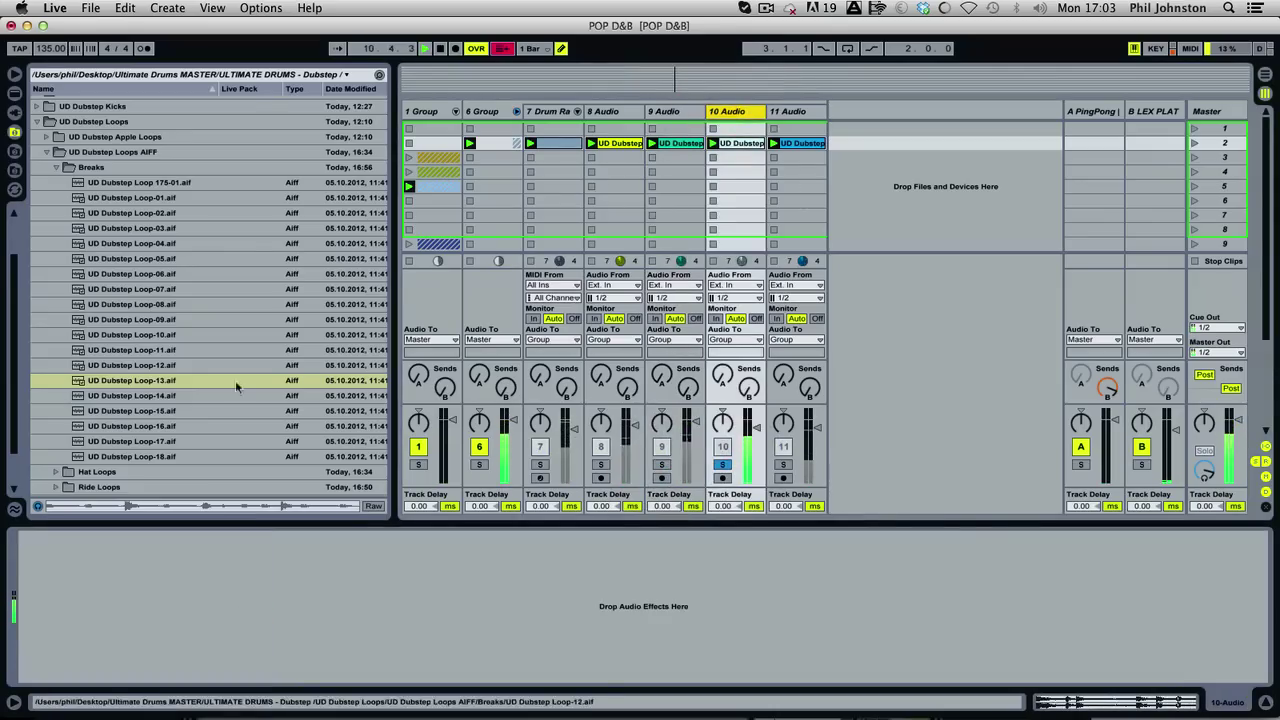
{"action": "left_click", "coordinate": [672, 111]}
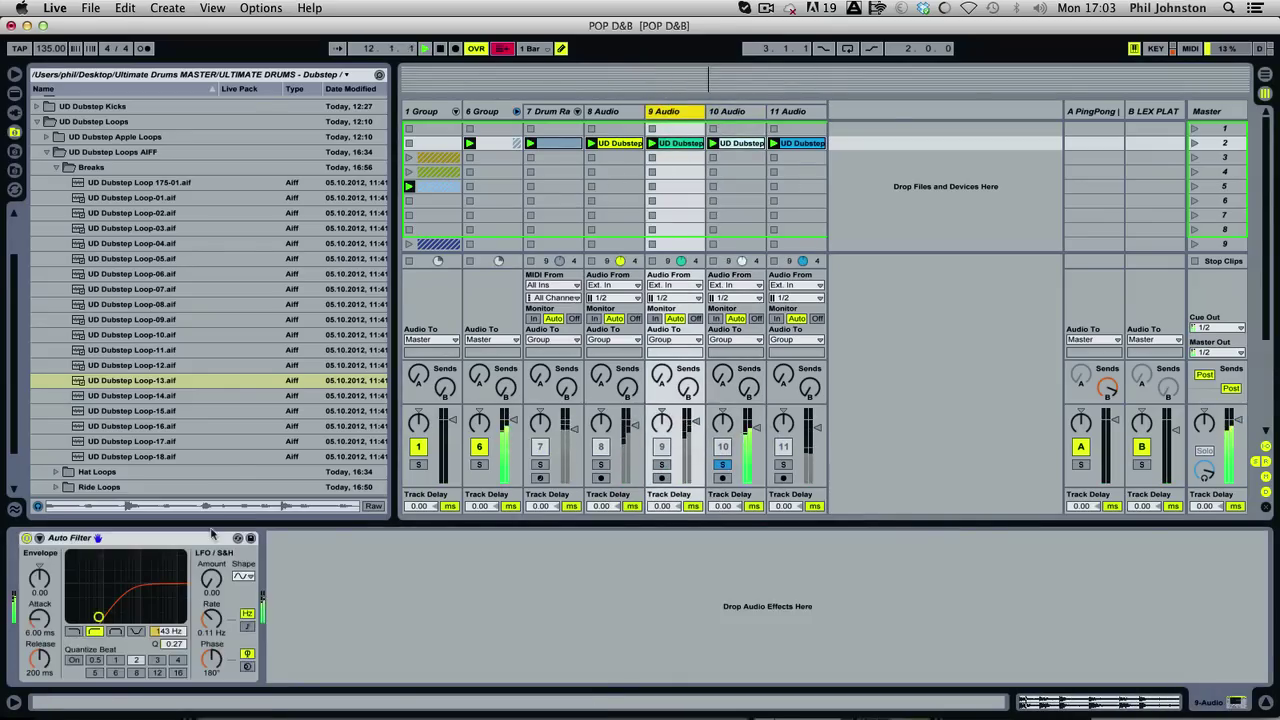
{"action": "left_click", "coordinate": [742, 193]}
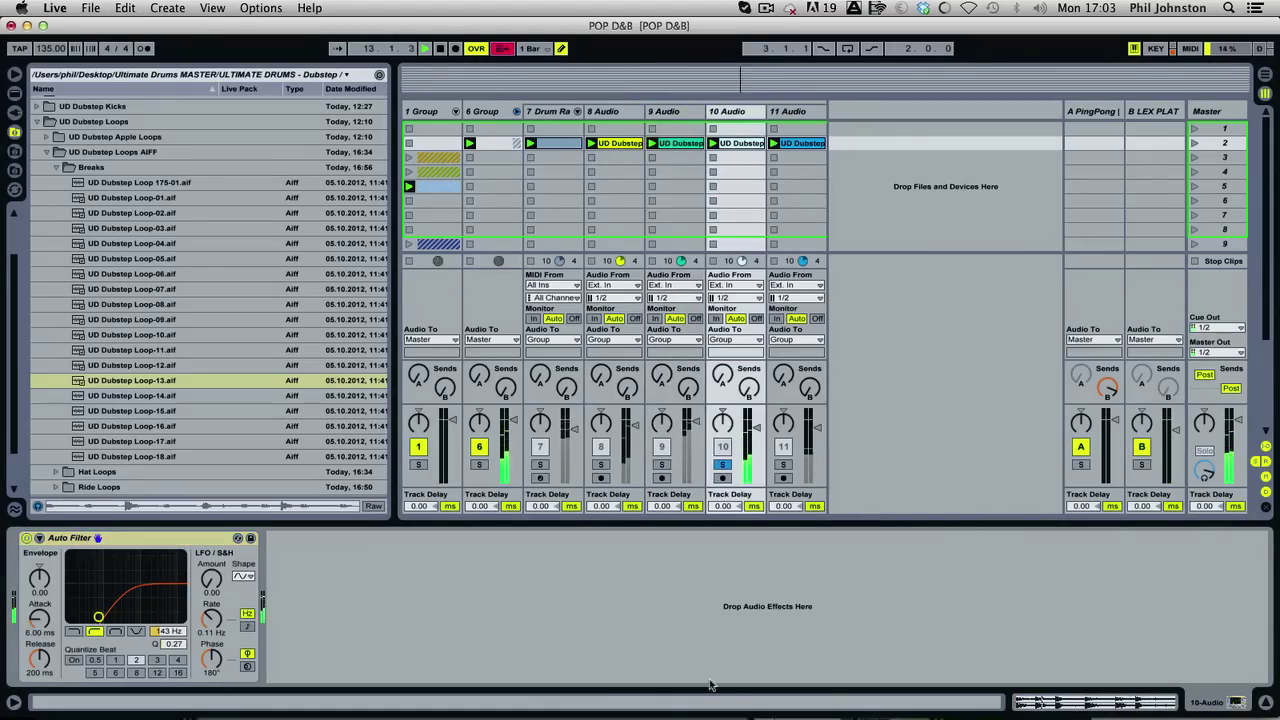
{"action": "left_click", "coordinate": [722, 464]}
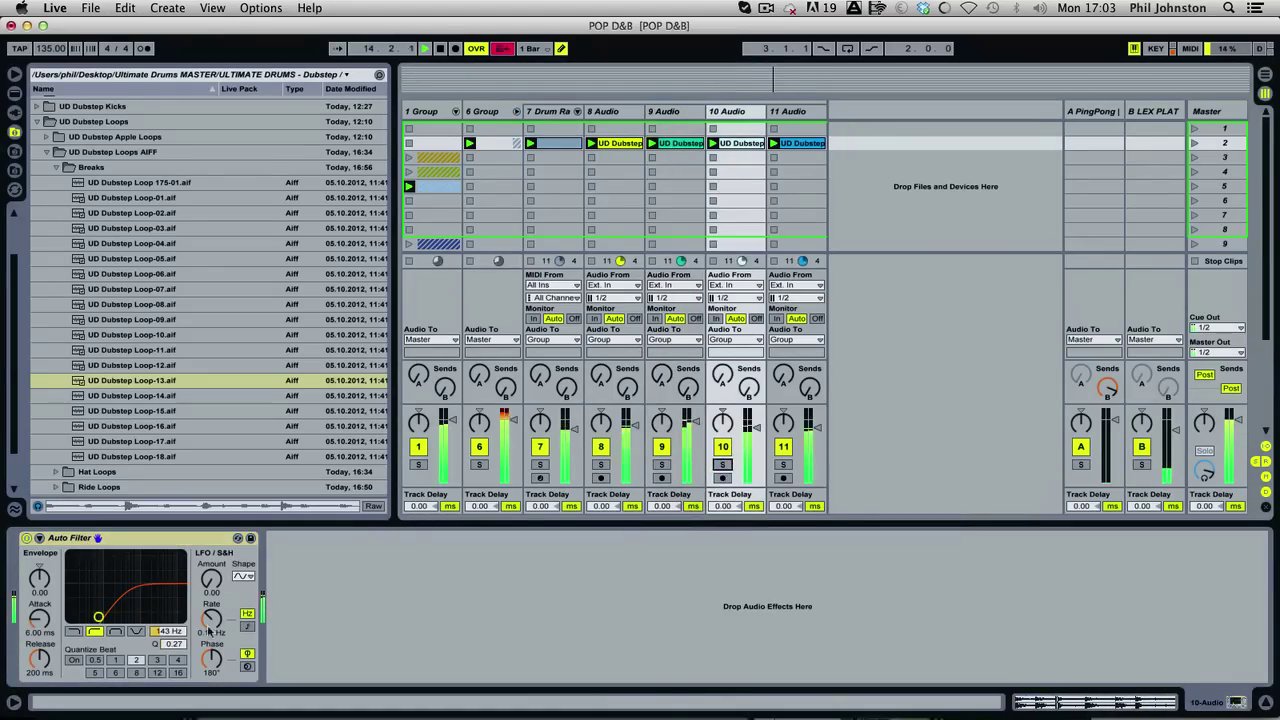
Set 10 Audio's Auto Filter cutoff to 150 Hz and Q to 0.20, lower 11 Audio's volume to -9.4 dB and stop playback.
{"action": "left_click_drag", "start_coordinate": [98, 617], "coordinate": [99, 619]}
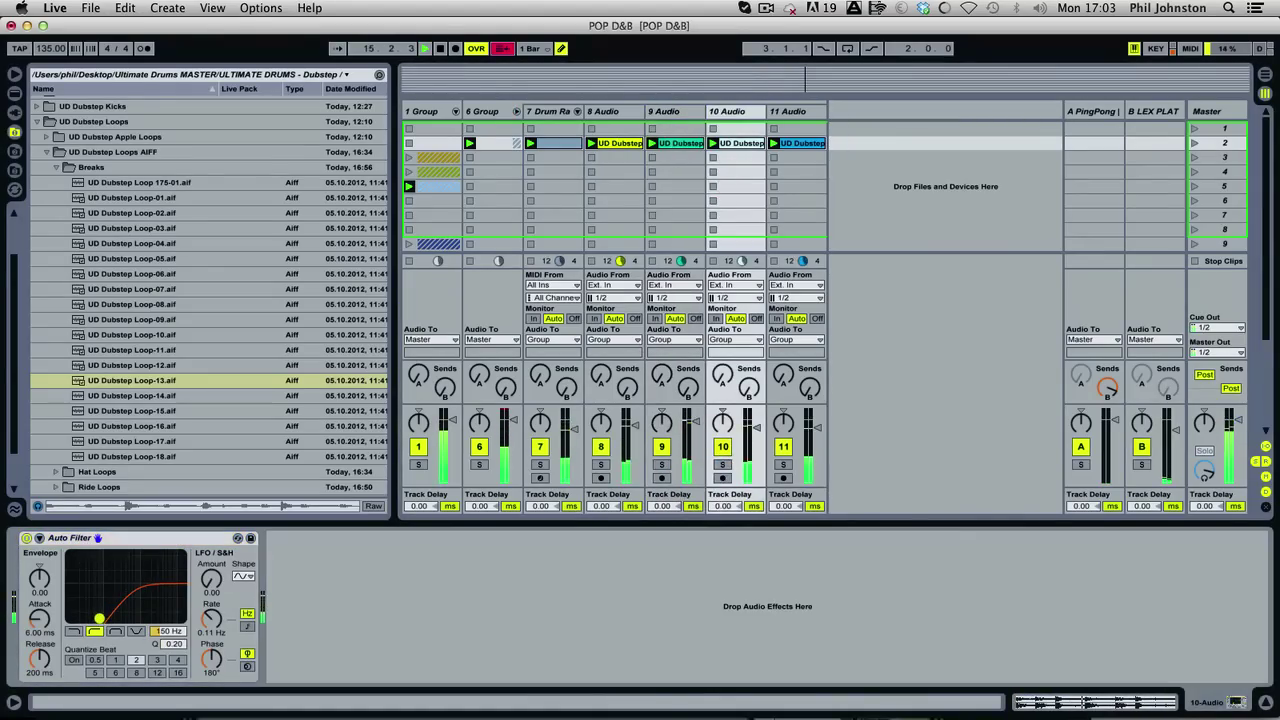
{"action": "left_click_drag", "start_coordinate": [818, 428], "coordinate": [818, 437]}
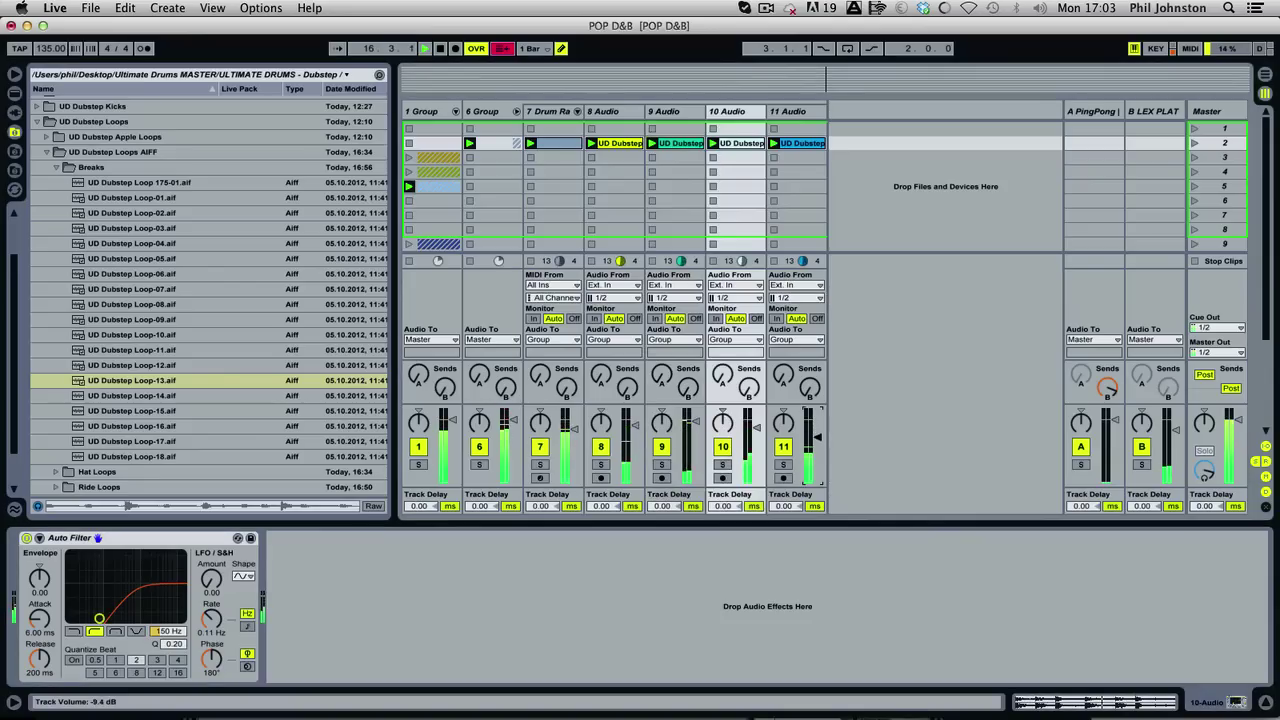
{"action": "key", "text": "space"}
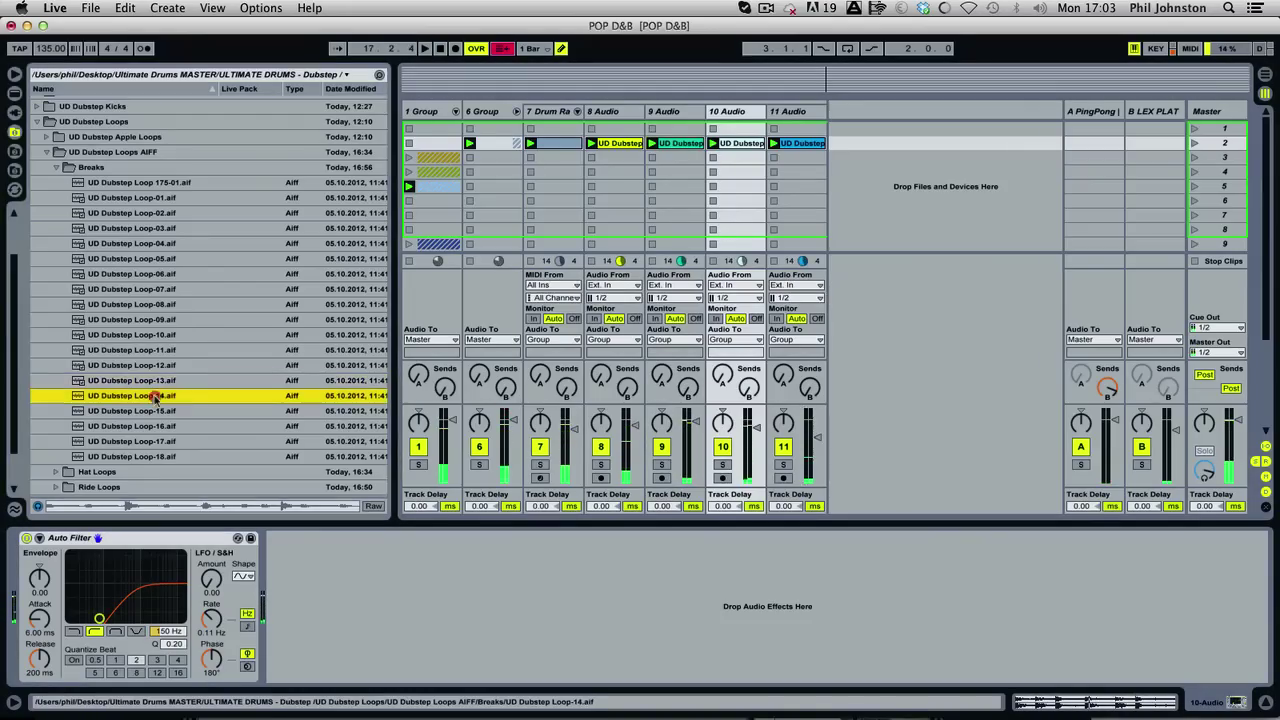
Audition the break loops from UD Dubstep Loop-14 onward, load UD Dubstep Loop-18 into 10 Audio's third clip slot and launch it.
{"action": "left_click", "coordinate": [155, 408]}
{"action": "key", "text": "Down"}
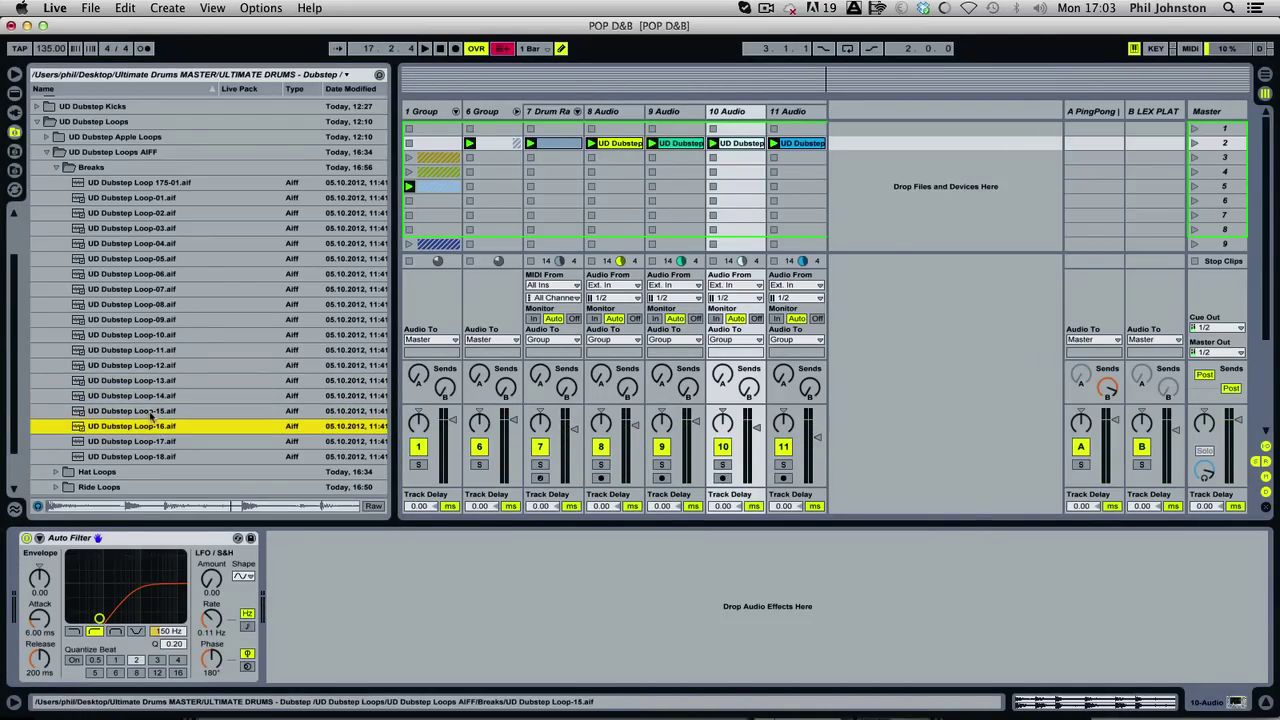
{"action": "key", "text": "Down"}
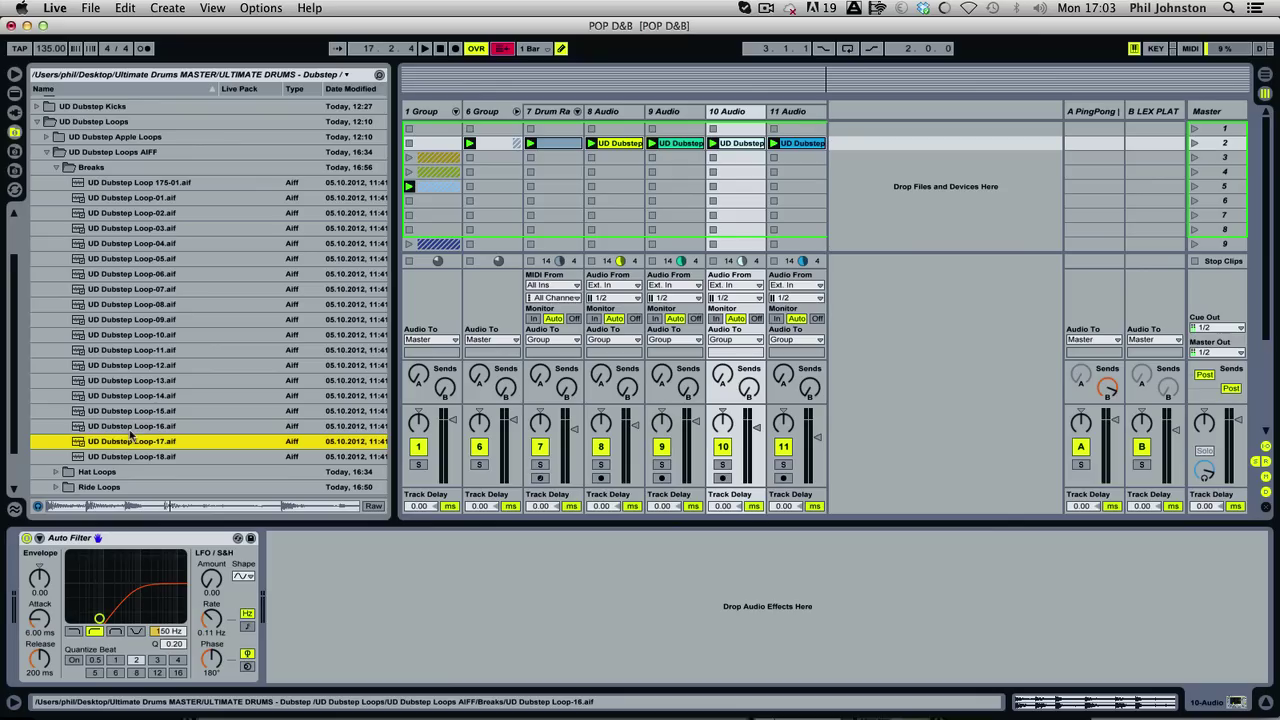
{"action": "key", "text": "Down"}
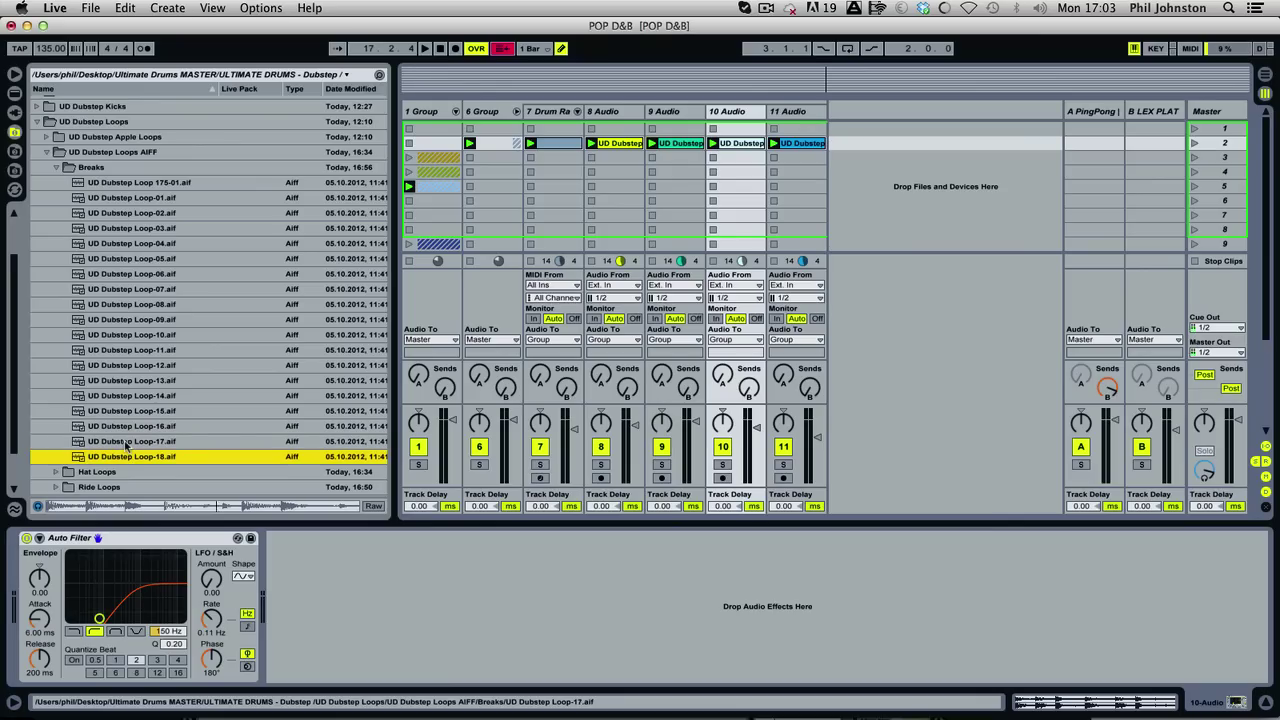
{"action": "left_click_drag", "start_coordinate": [115, 457], "coordinate": [712, 158]}
{"action": "left_click", "coordinate": [712, 158]}
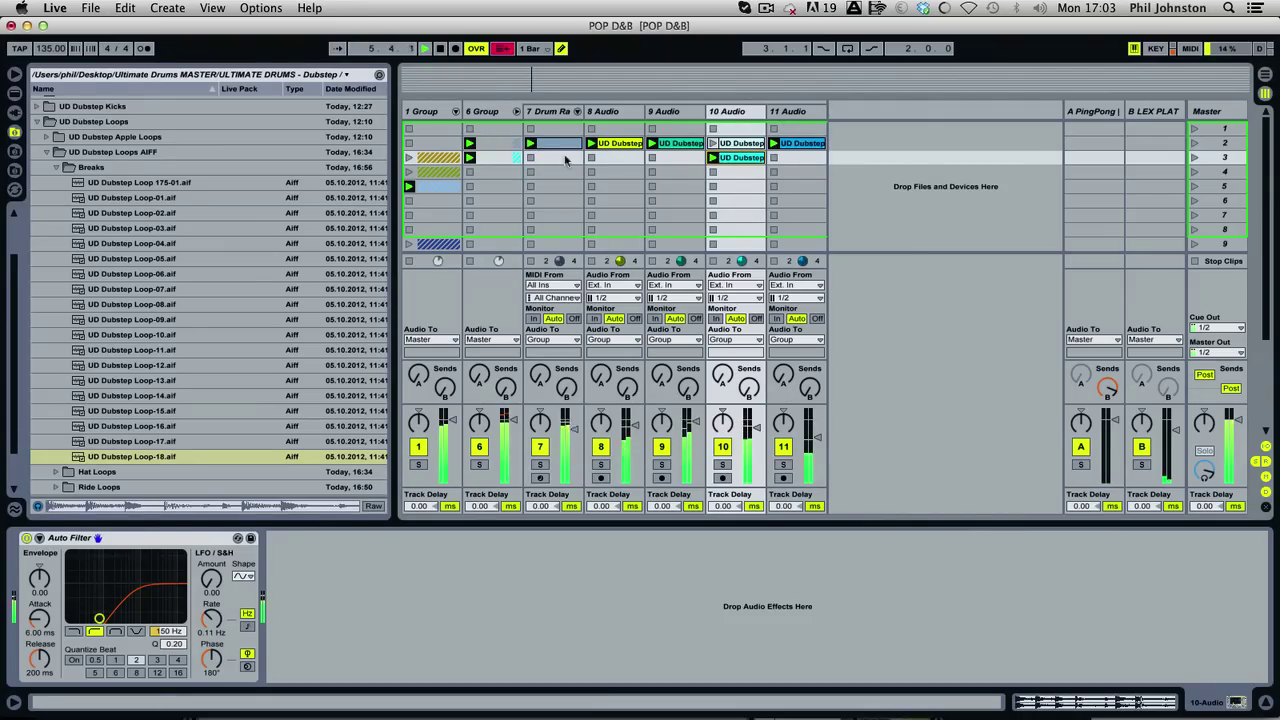
Load UD Dubstep Ride 140-02 from the Ride Loops folder into the third clip slot of a new audio track and launch it.
{"action": "left_click", "coordinate": [56, 167]}
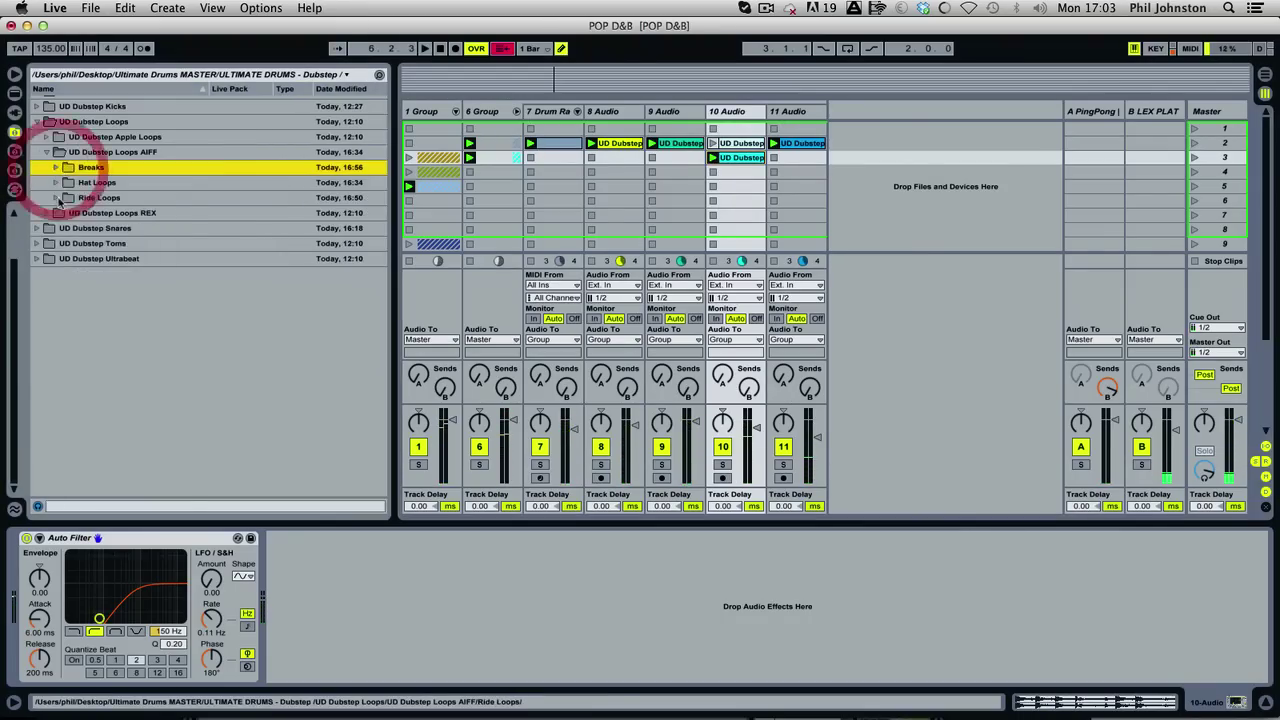
{"action": "left_click", "coordinate": [56, 197]}
{"action": "left_click", "coordinate": [131, 258]}
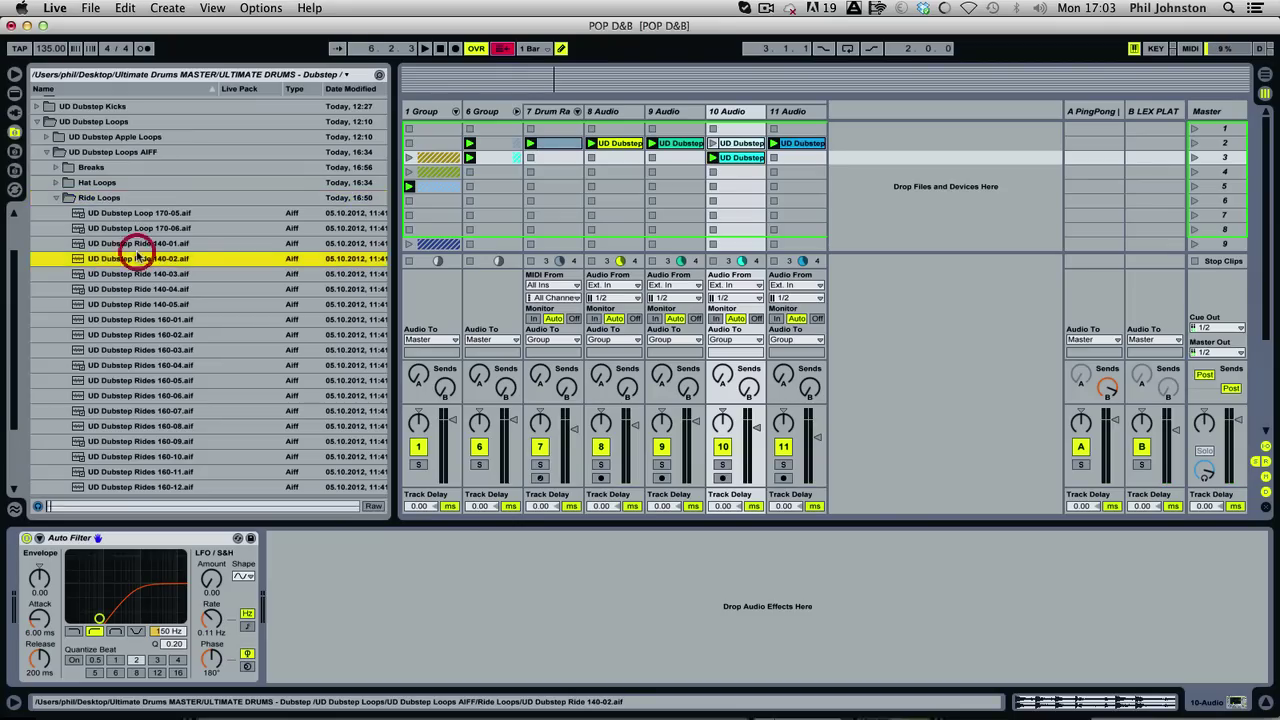
{"action": "left_click_drag", "start_coordinate": [128, 262], "coordinate": [840, 158]}
{"action": "left_click", "coordinate": [836, 172]}
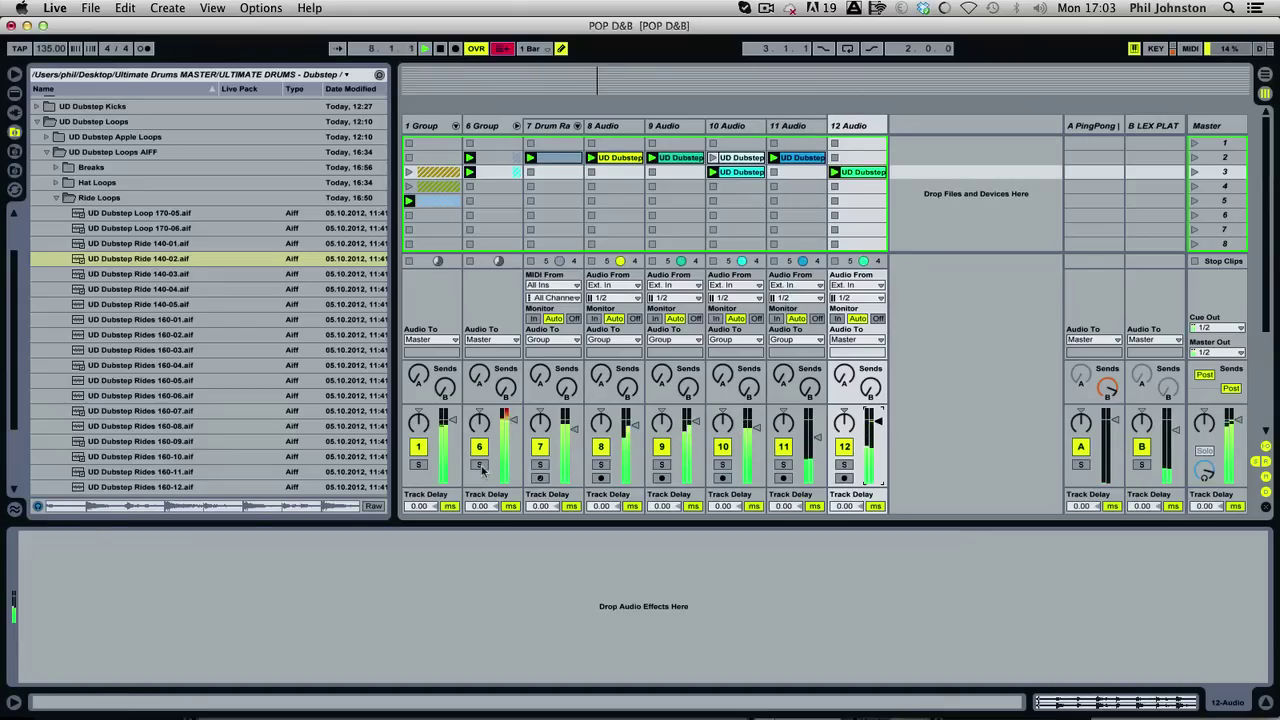
Stop playback and collapse the Ride Loops, UD Dubstep Loops AIFF and UD Dubstep Loops folders.
{"action": "key", "text": "space"}
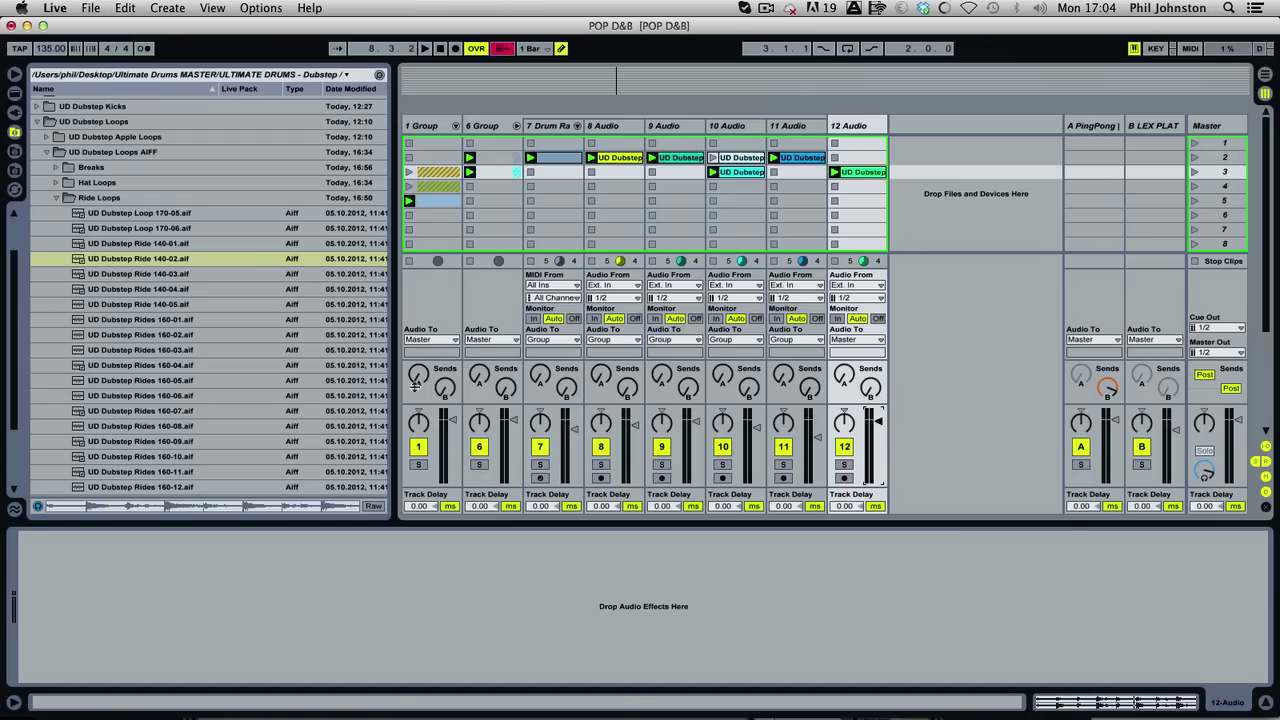
{"action": "left_click", "coordinate": [54, 197]}
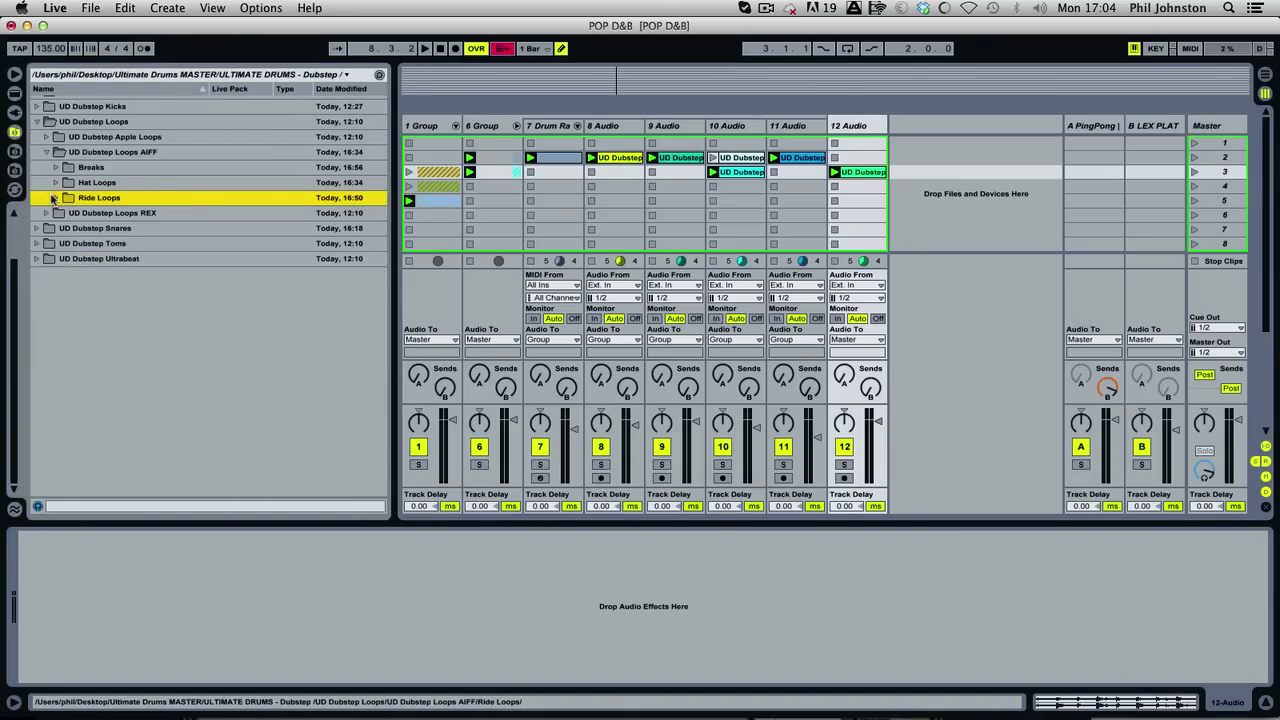
{"action": "left_click", "coordinate": [46, 152]}
{"action": "left_click", "coordinate": [36, 121]}
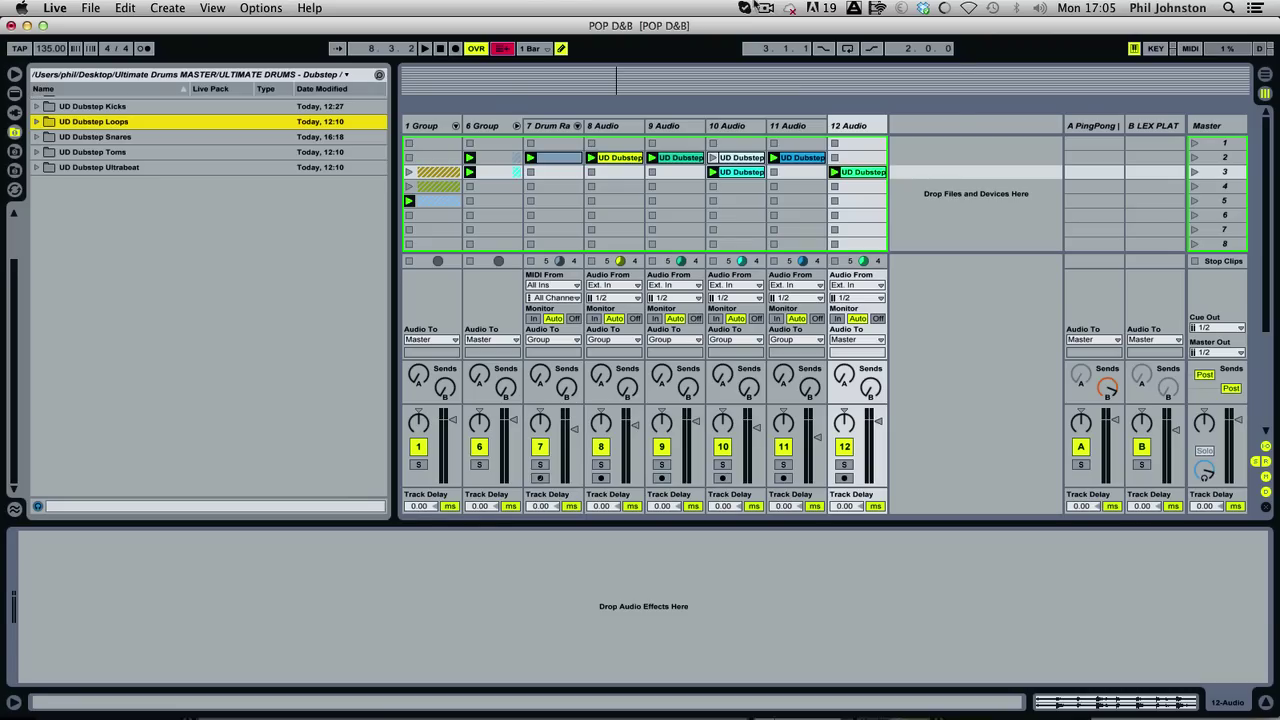
{"action": "left_click", "coordinate": [771, 8]}
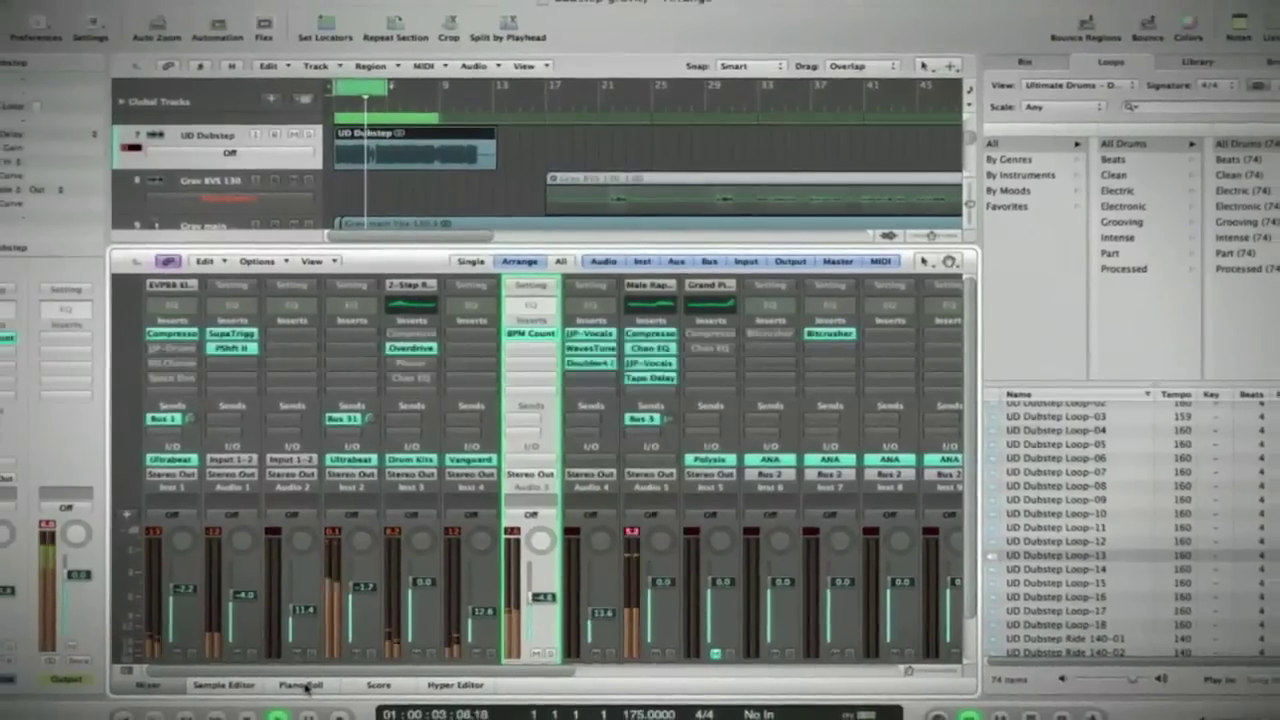
{"action": "left_click", "coordinate": [302, 686]}
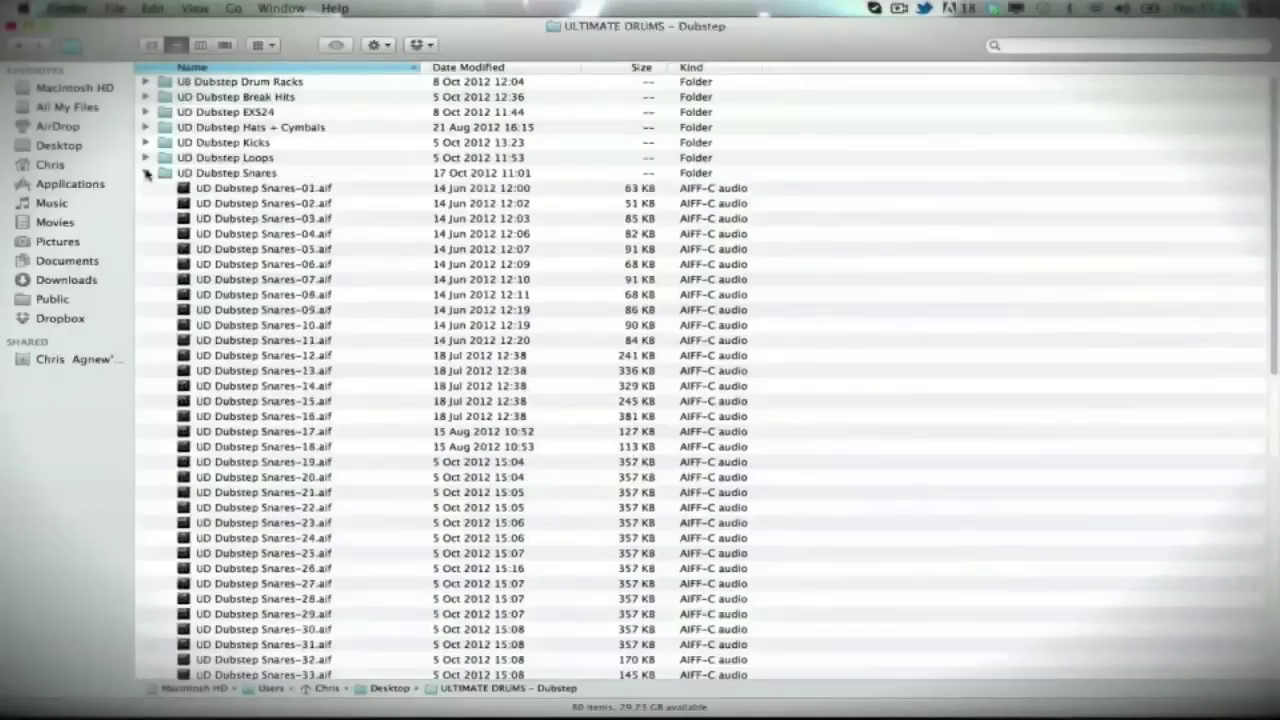
{"action": "left_click", "coordinate": [165, 128]}
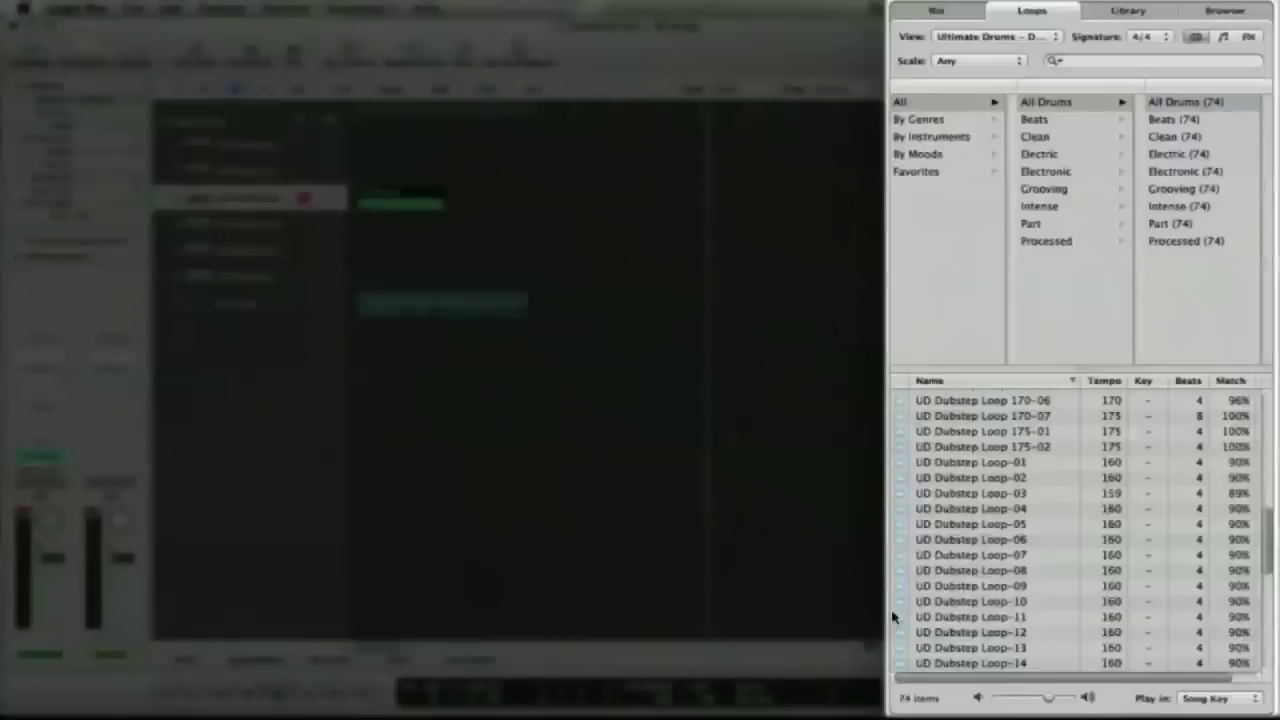
{"action": "scroll", "coordinate": [893, 617], "scroll_direction": "up", "scroll_amount": 10}
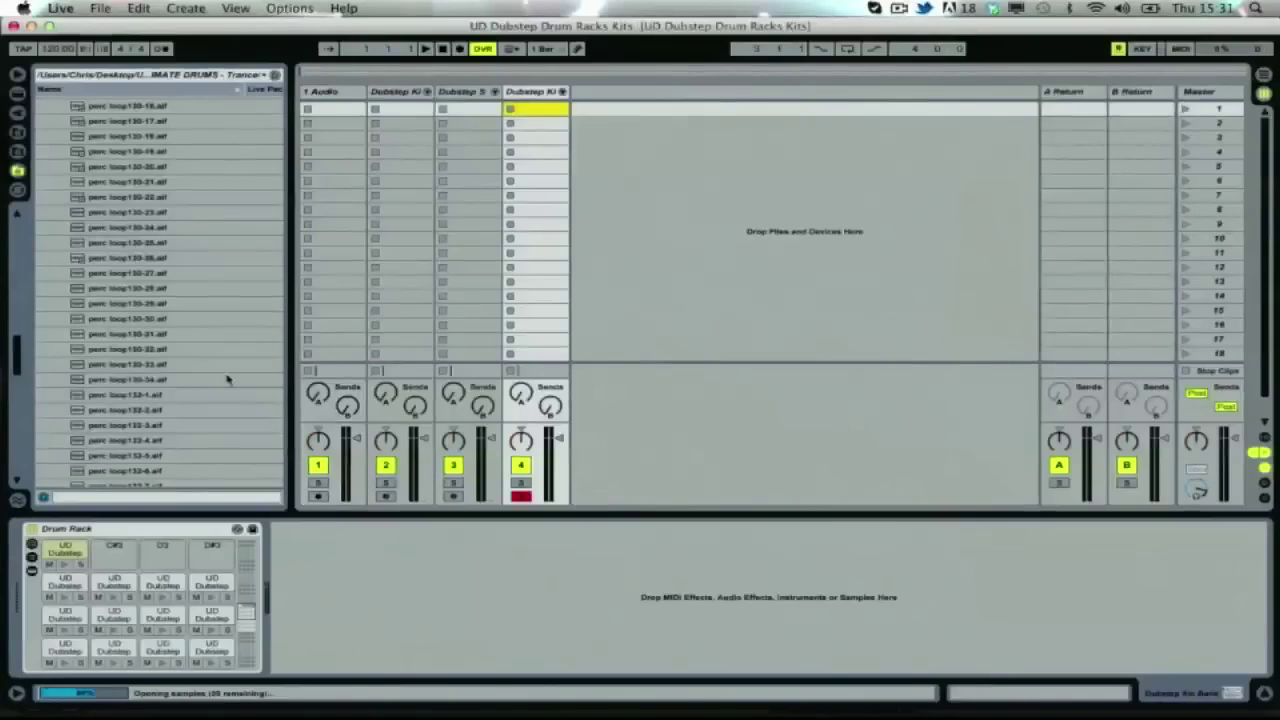
{"action": "left_click", "coordinate": [220, 570]}
{"action": "left_click", "coordinate": [161, 566]}
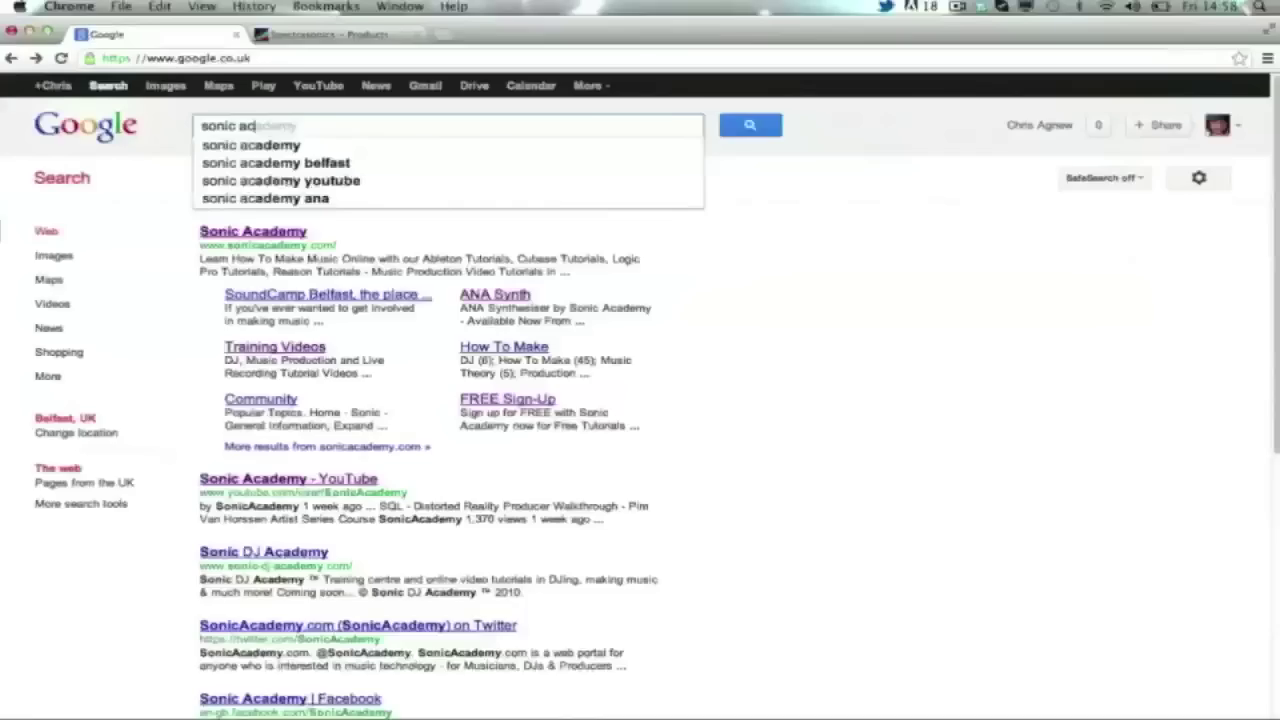
In Chrome, complete the Google search for "sonic academy" and look over the Sonic Academy home page.
{"action": "type", "text": "demy"}
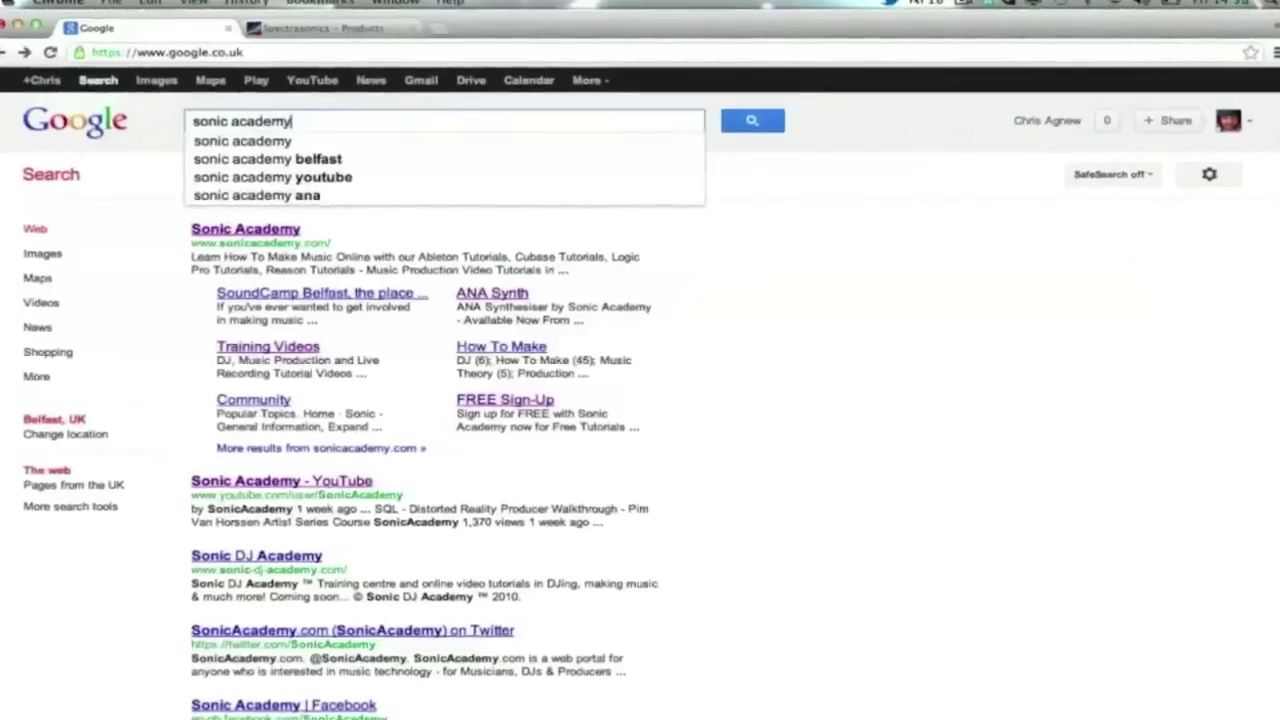
{"action": "key", "text": "Return"}
{"action": "scroll", "coordinate": [611, 339], "scroll_direction": "down", "scroll_amount": 5}
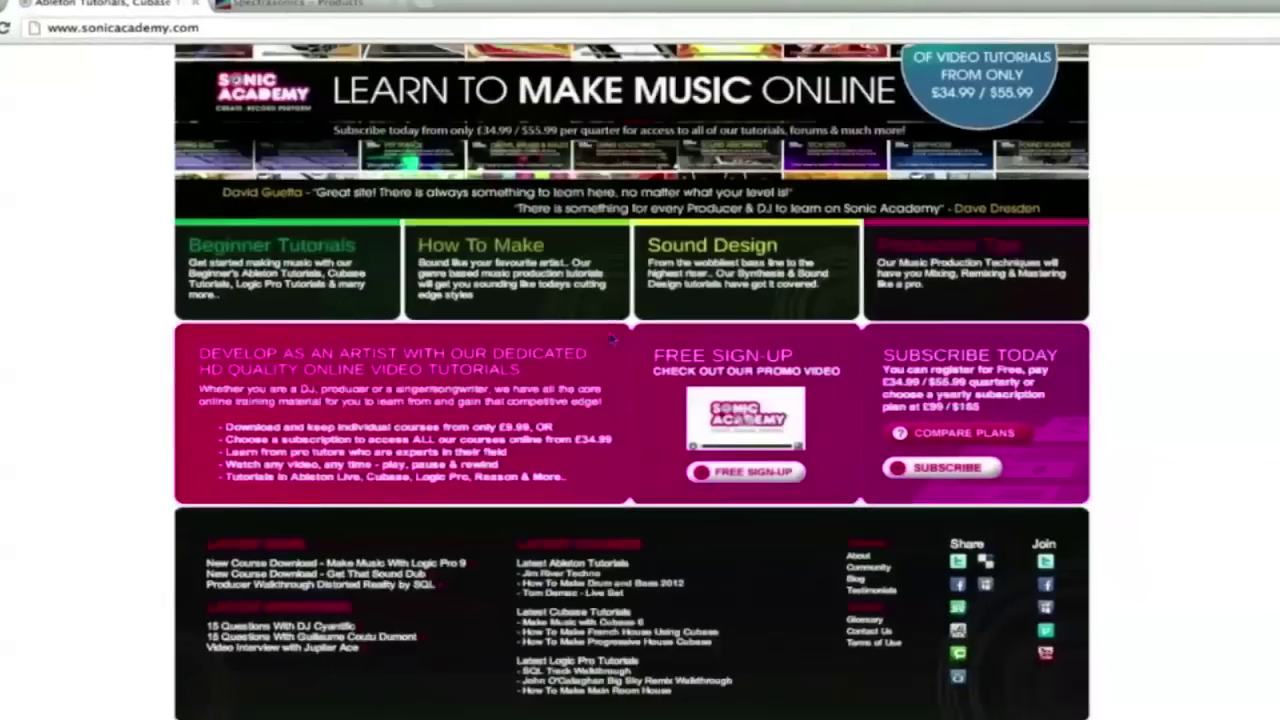